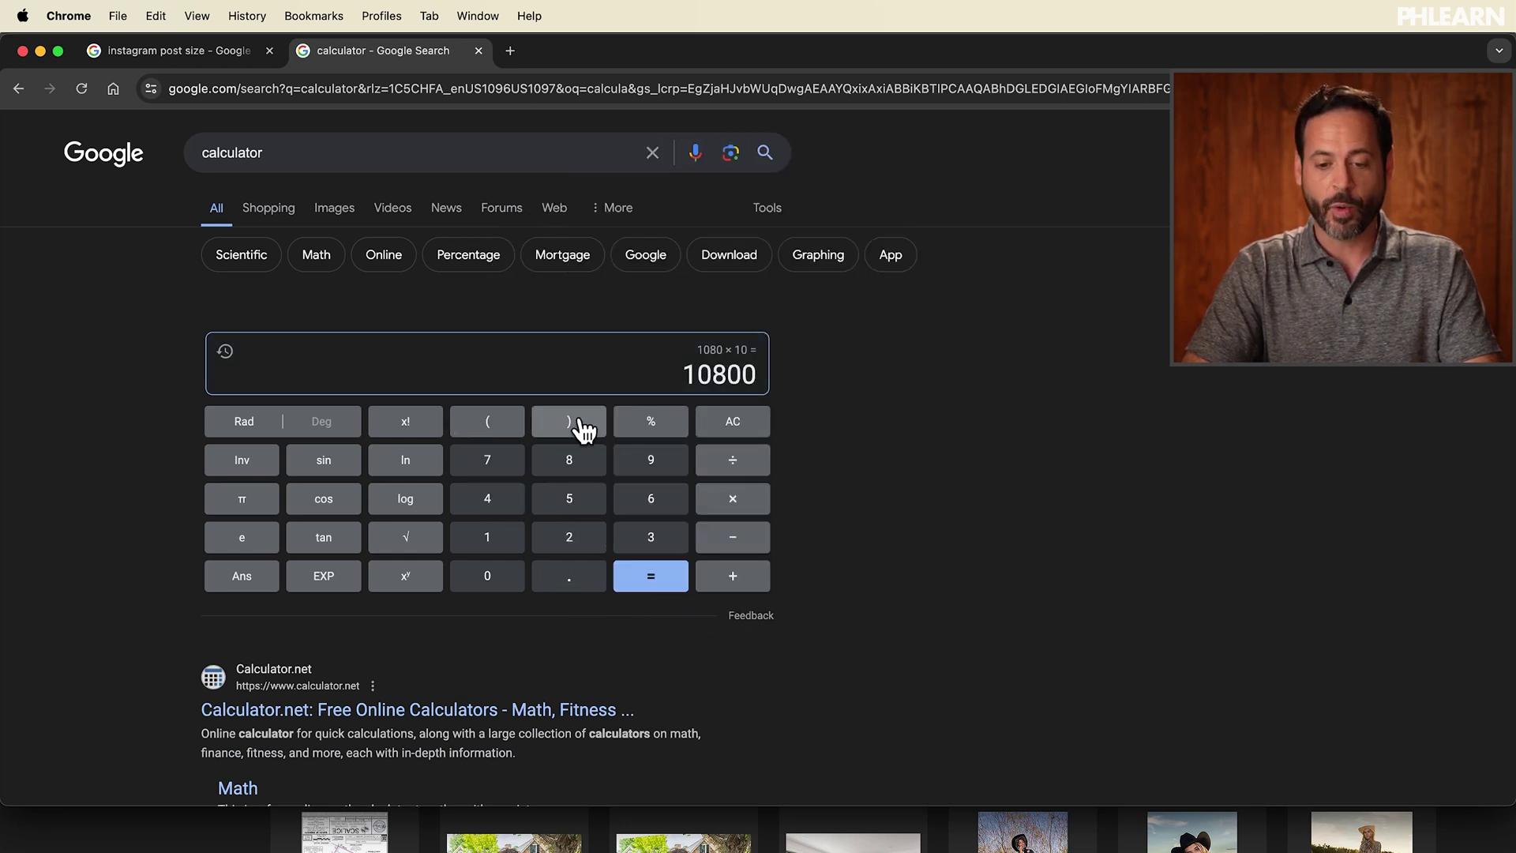
- Switch to Photoshop and create a 10800 × 1350 px RGB document at 144 ppi with a white background, displayed in full screen mode
key(super+Tab)
click(483, 491)
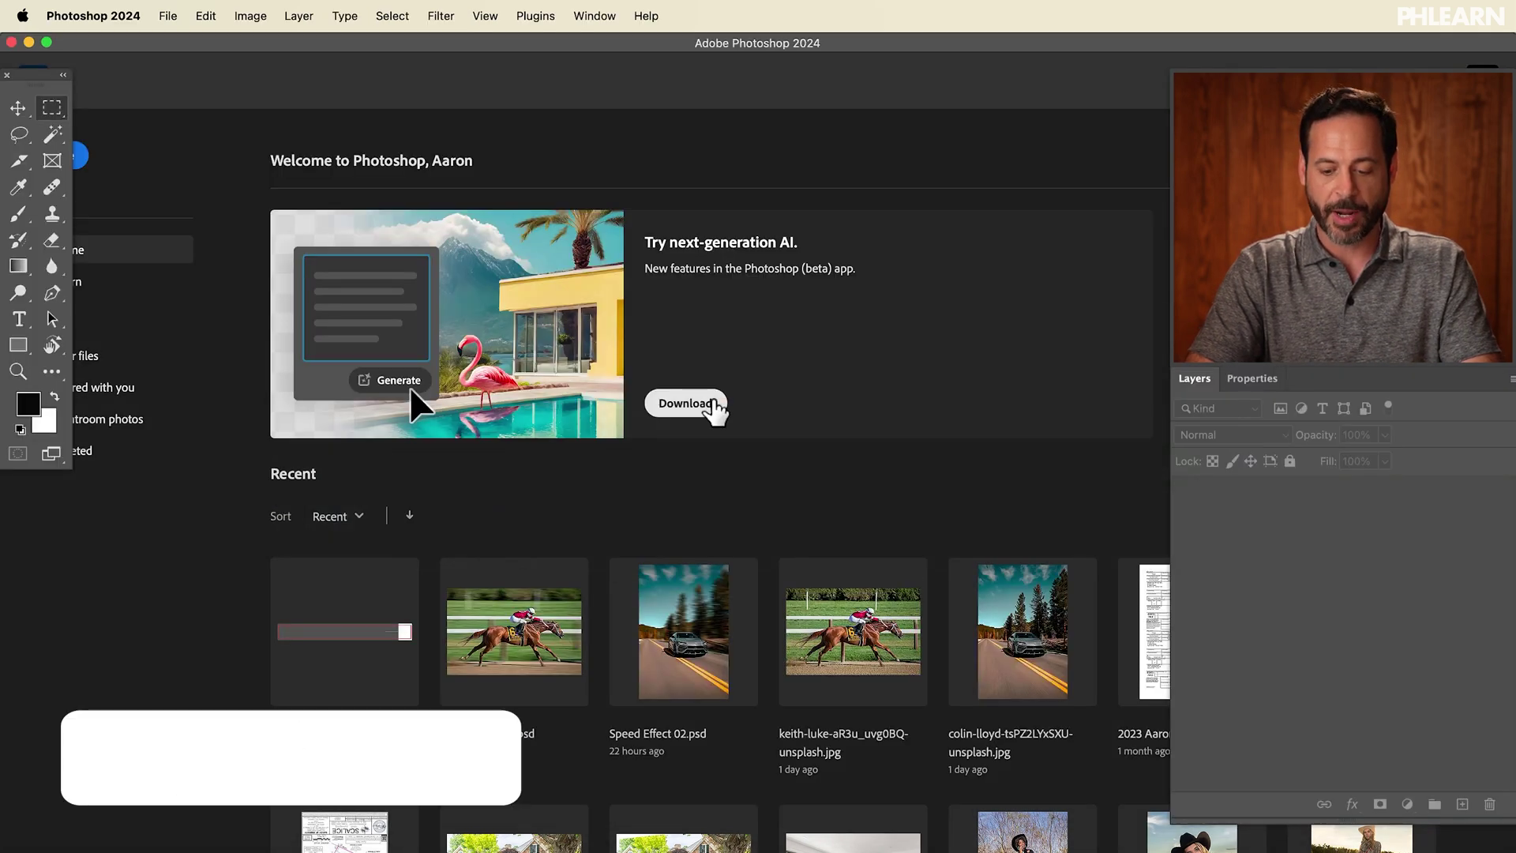
key(super+n)
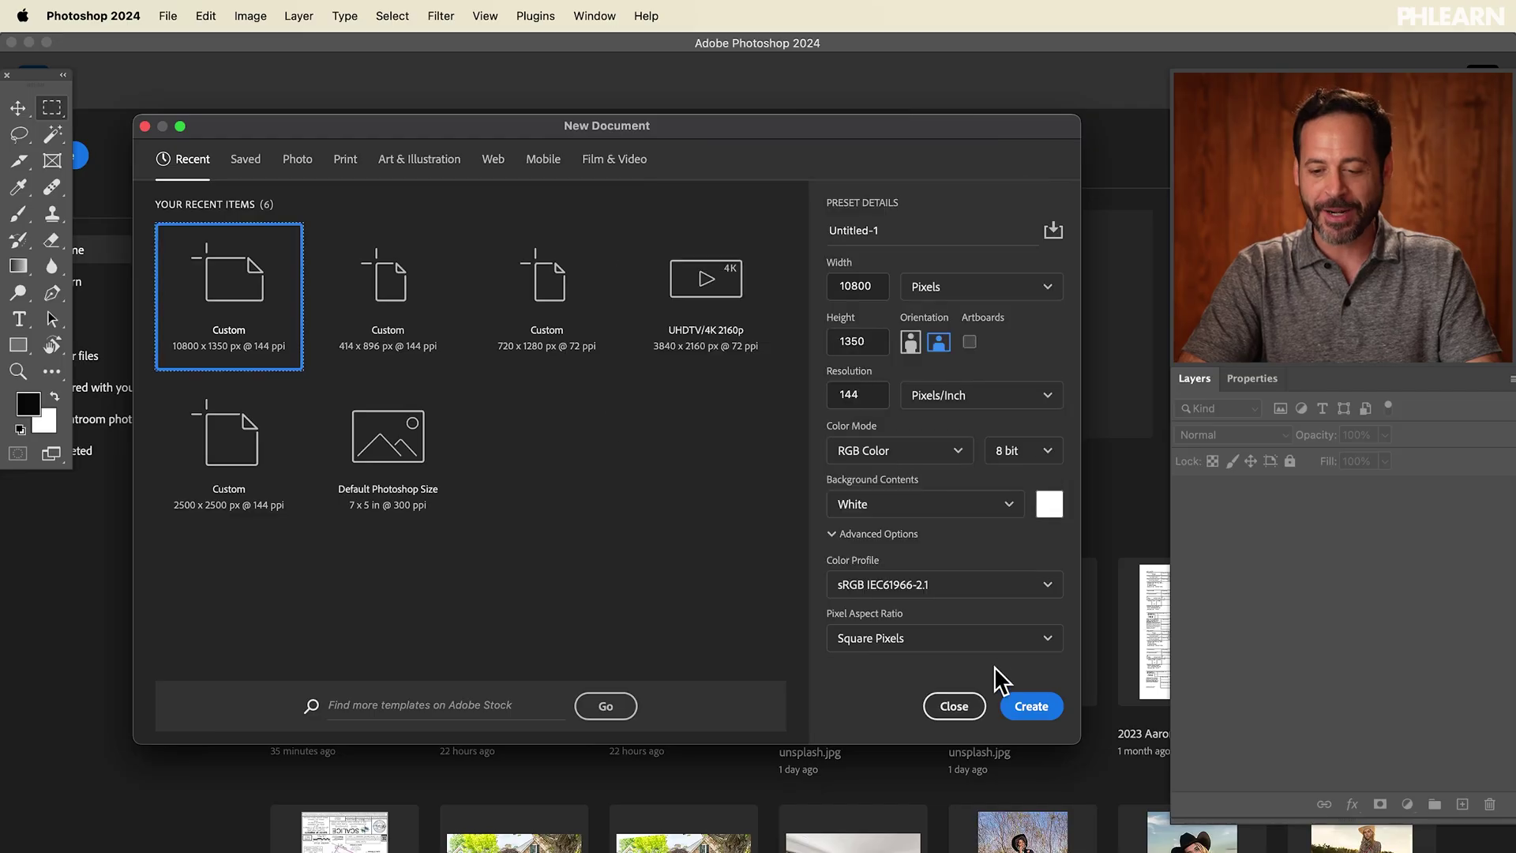
click(1027, 705)
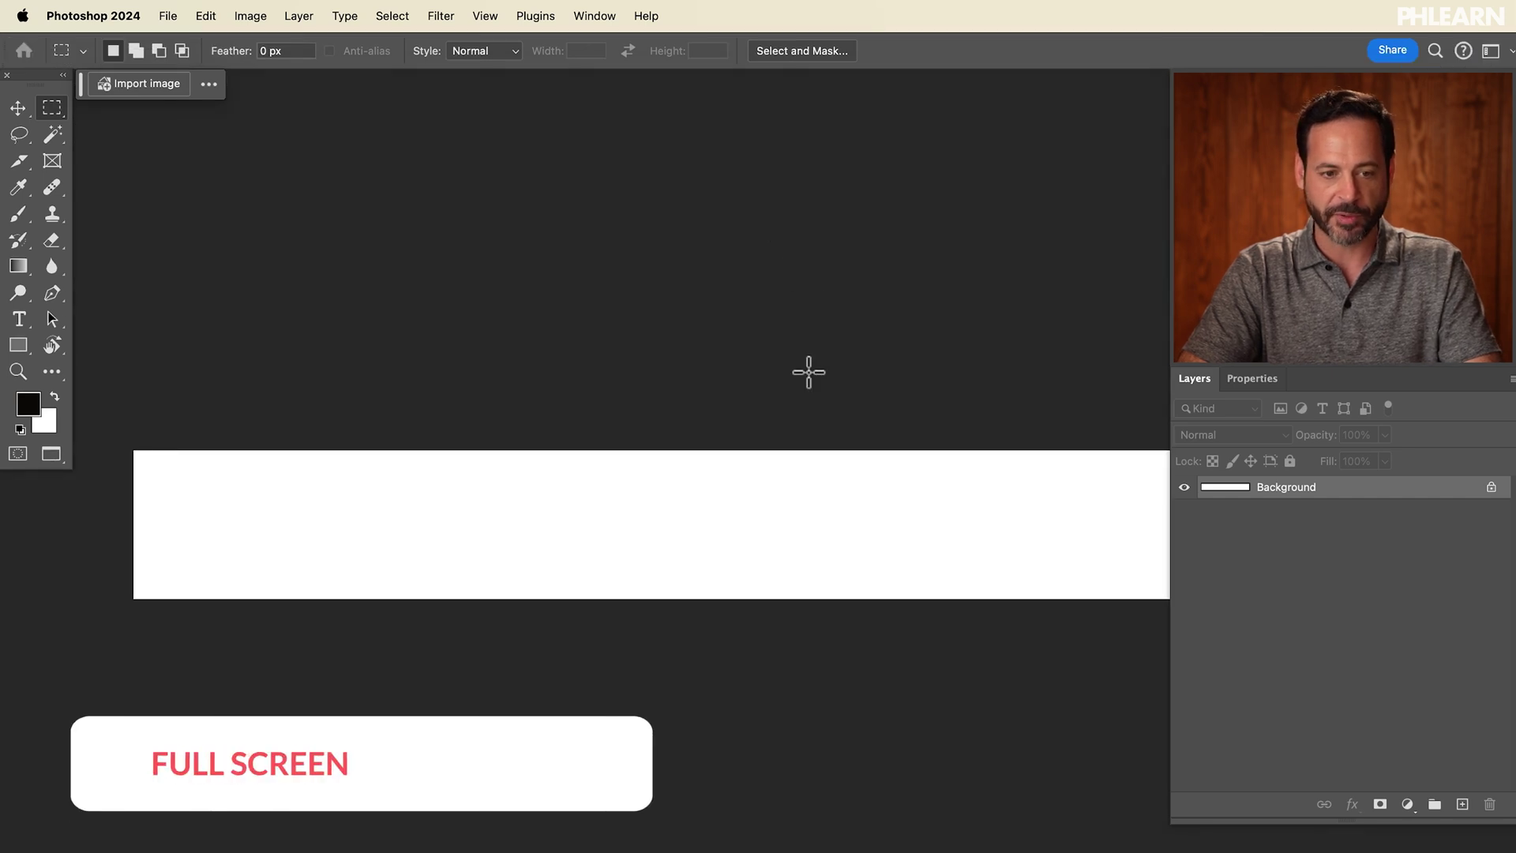
key(f)
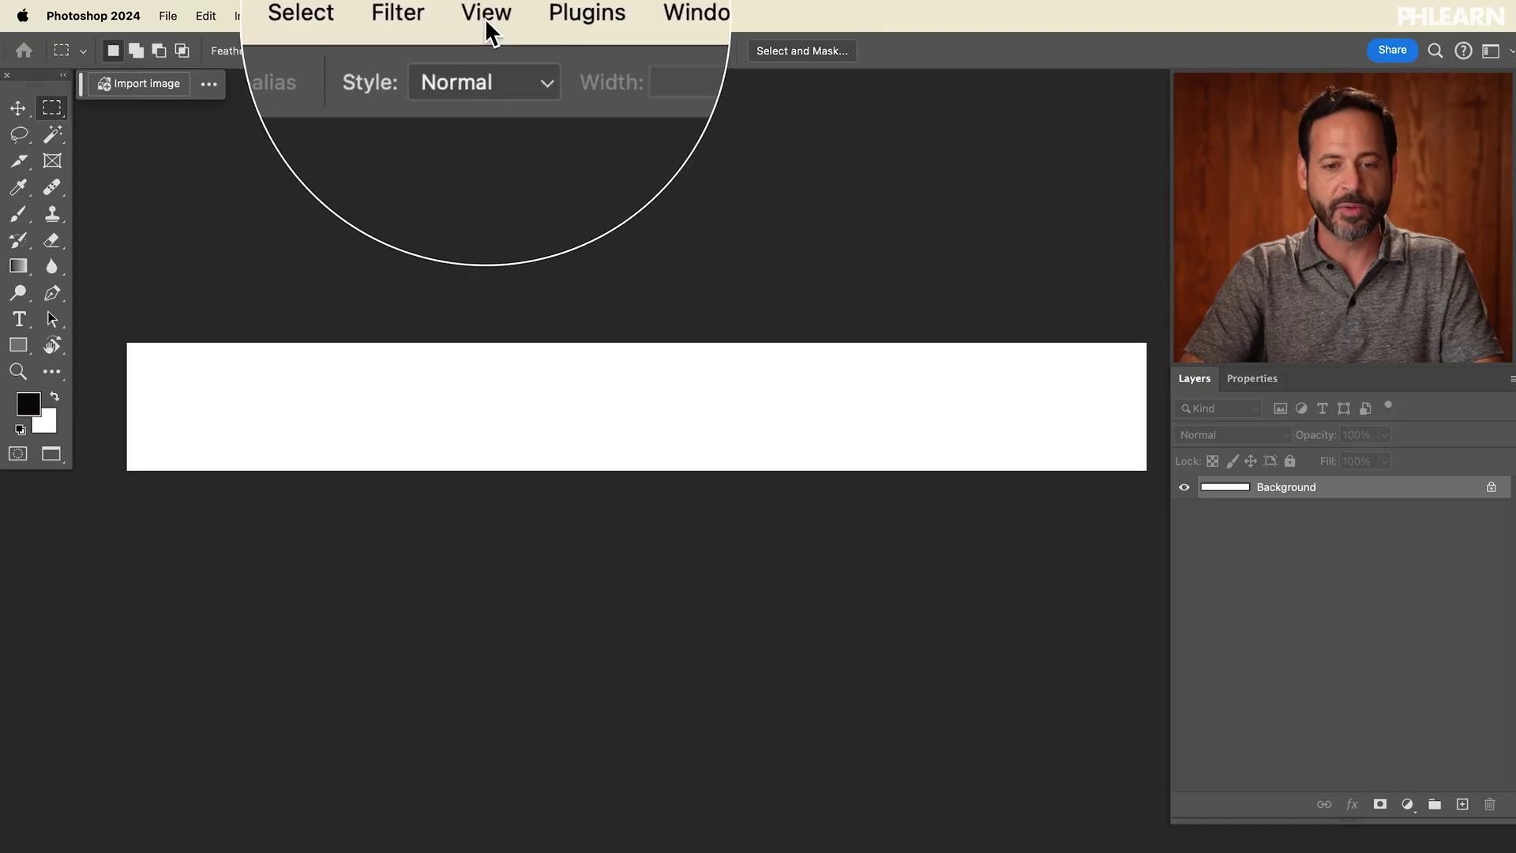
- Start a new guide layout for the canvas and enable columns with the number set to 10
click(485, 17)
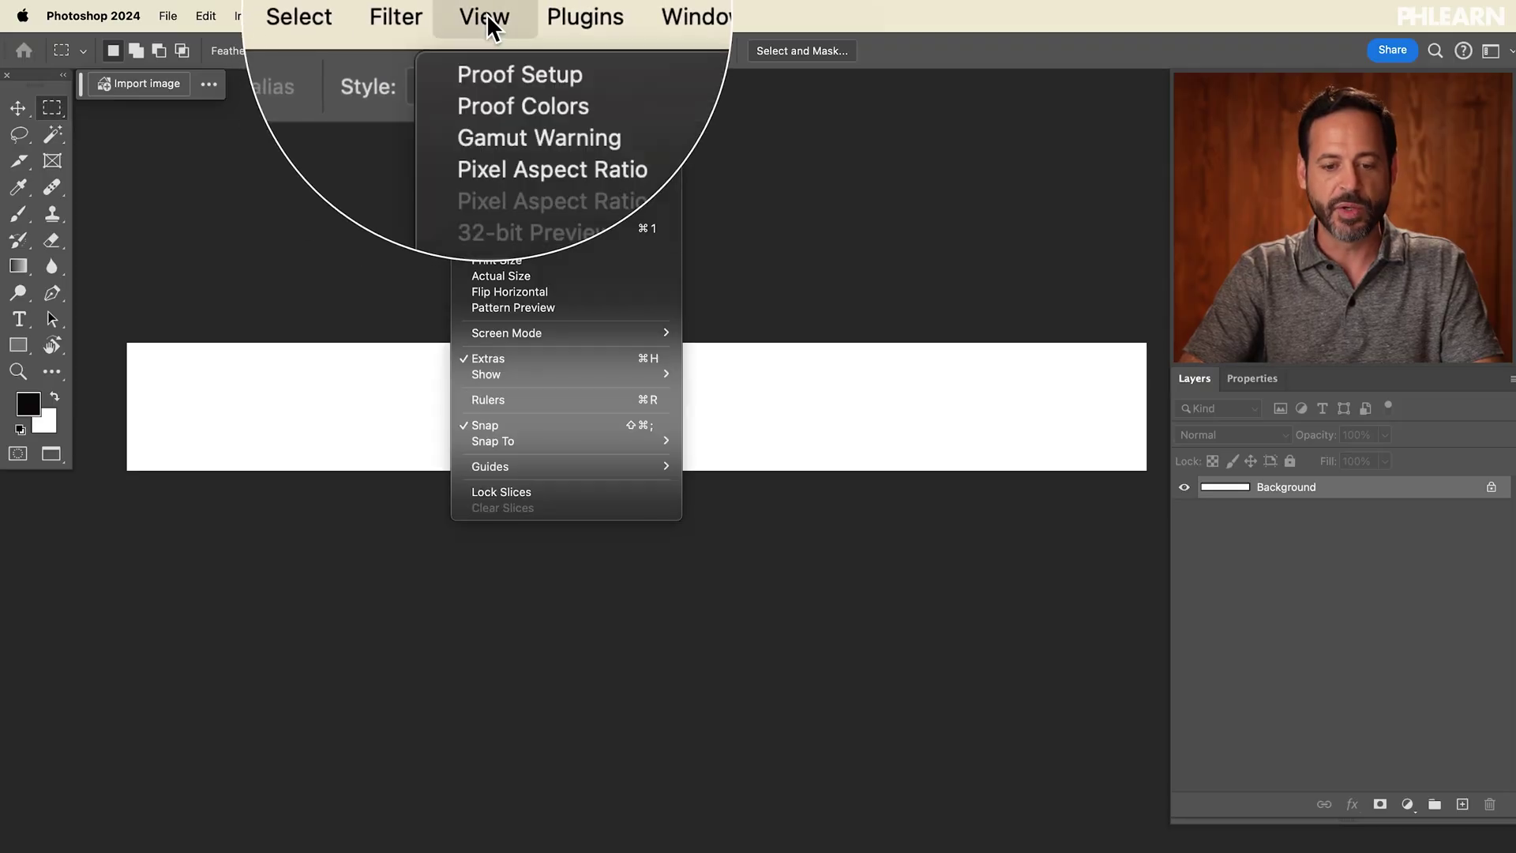
mouse_move(527, 466)
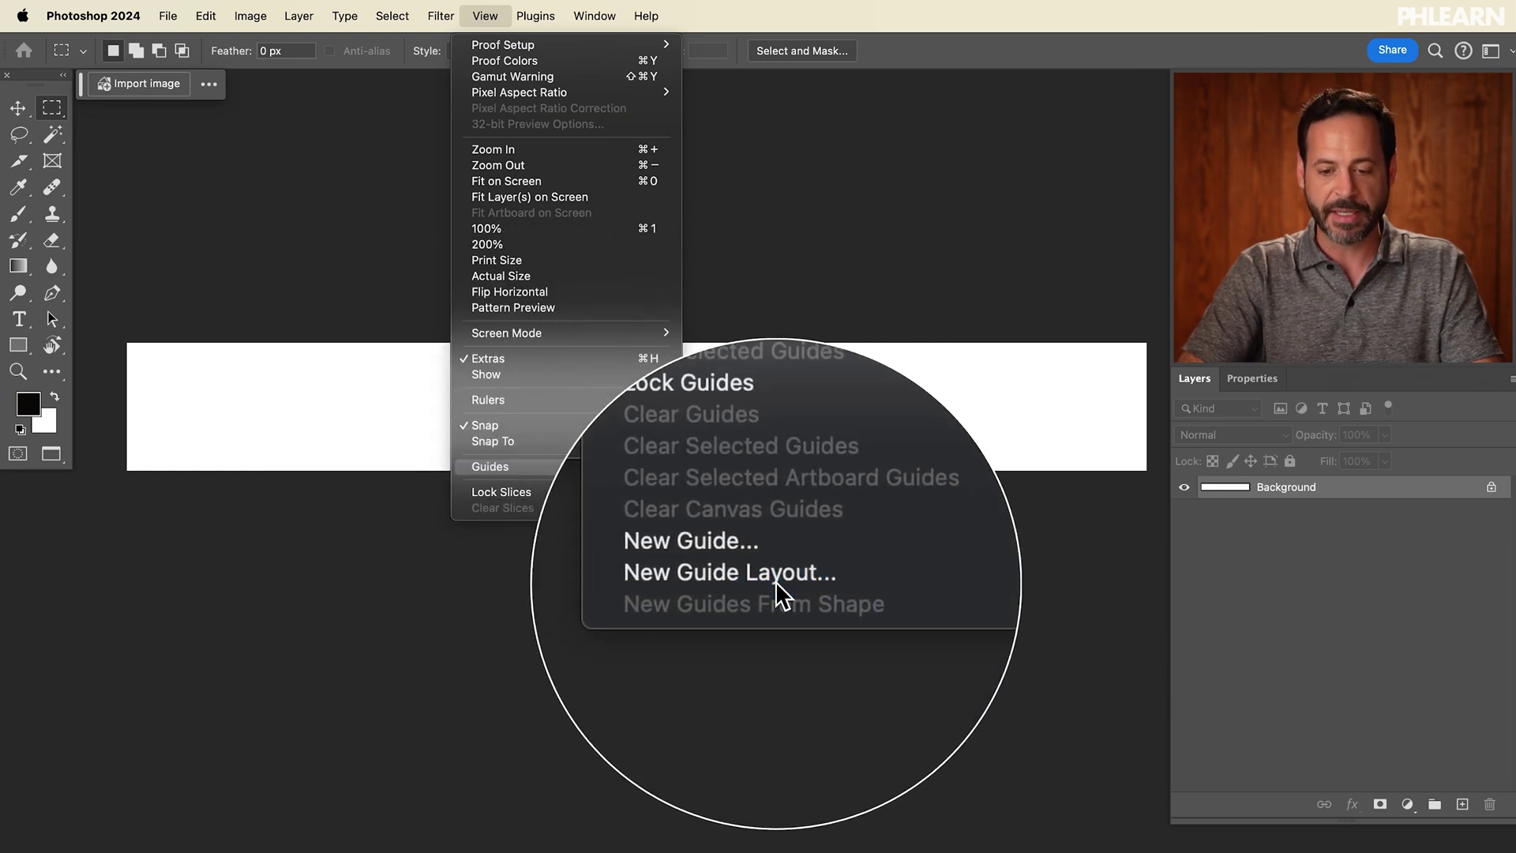
click(776, 582)
drag(695, 334, 643, 253)
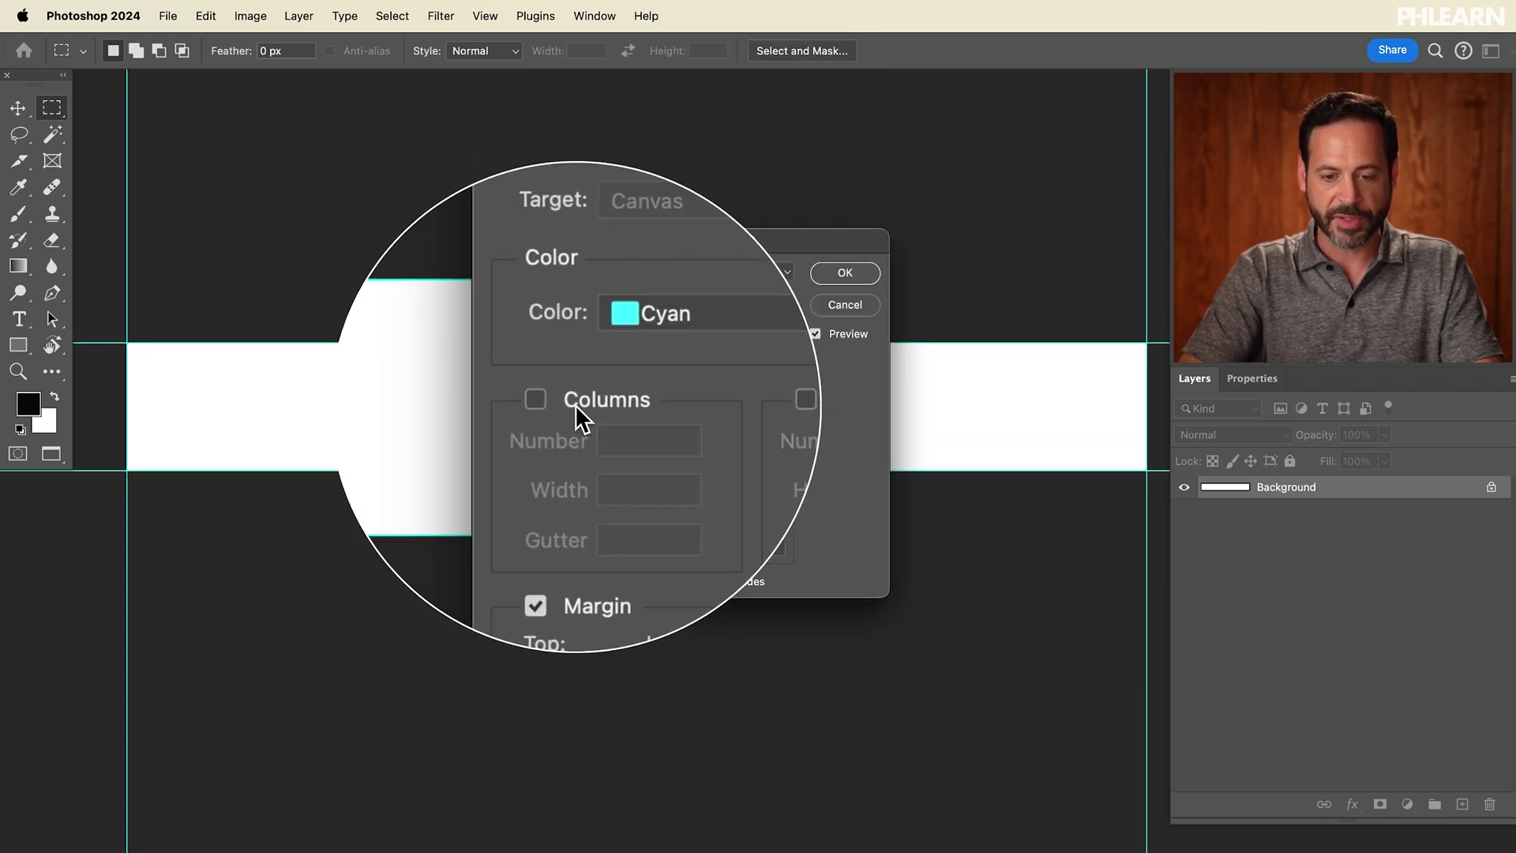
click(575, 404)
double_click(602, 424)
text(10)
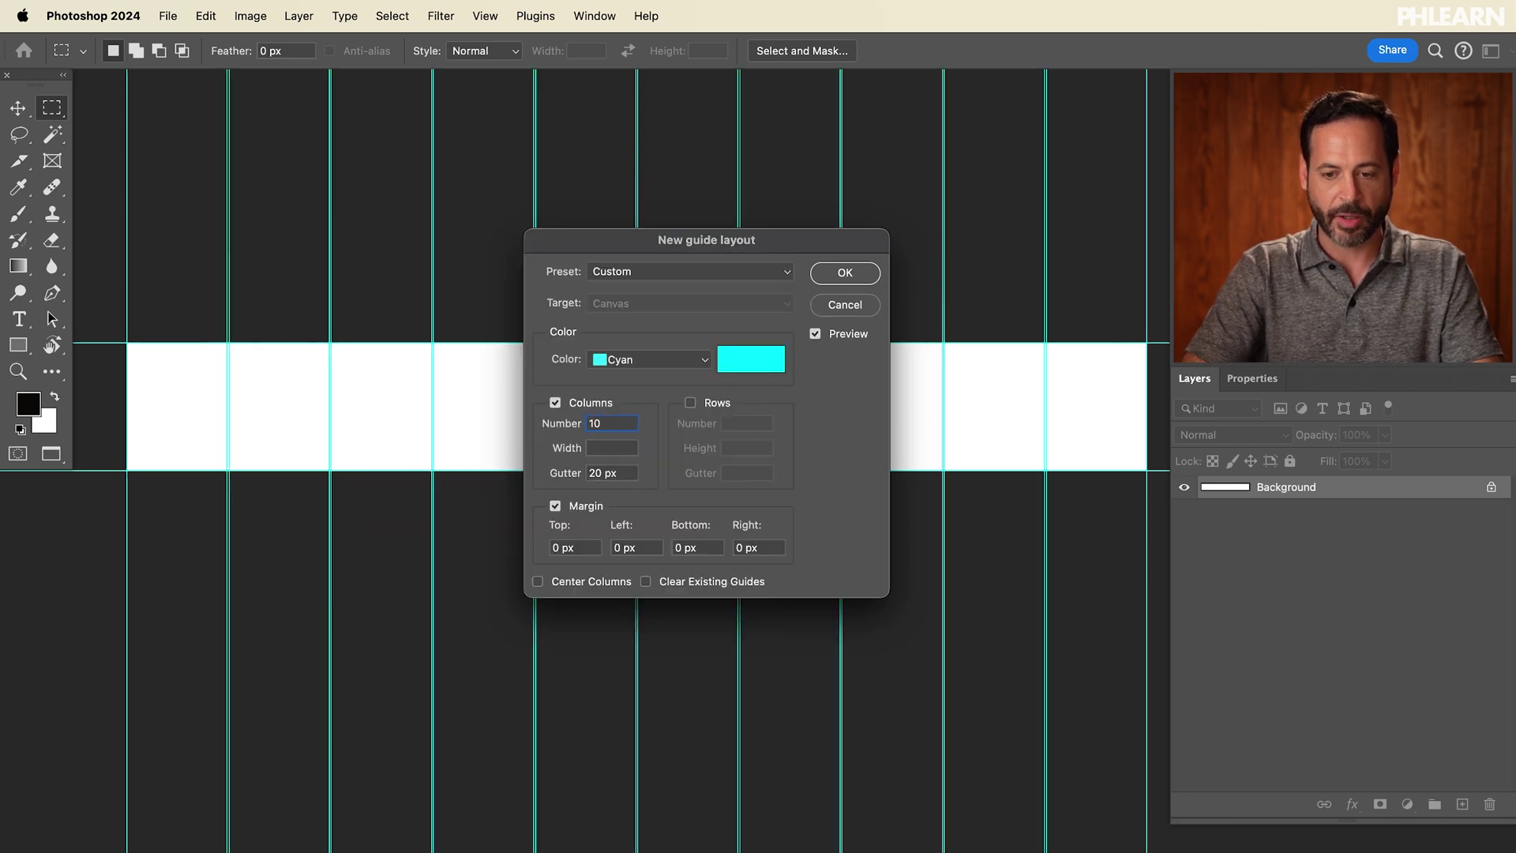
- Set the column gutter to 0 and apply the guide layout to the canvas
drag(699, 240, 623, 316)
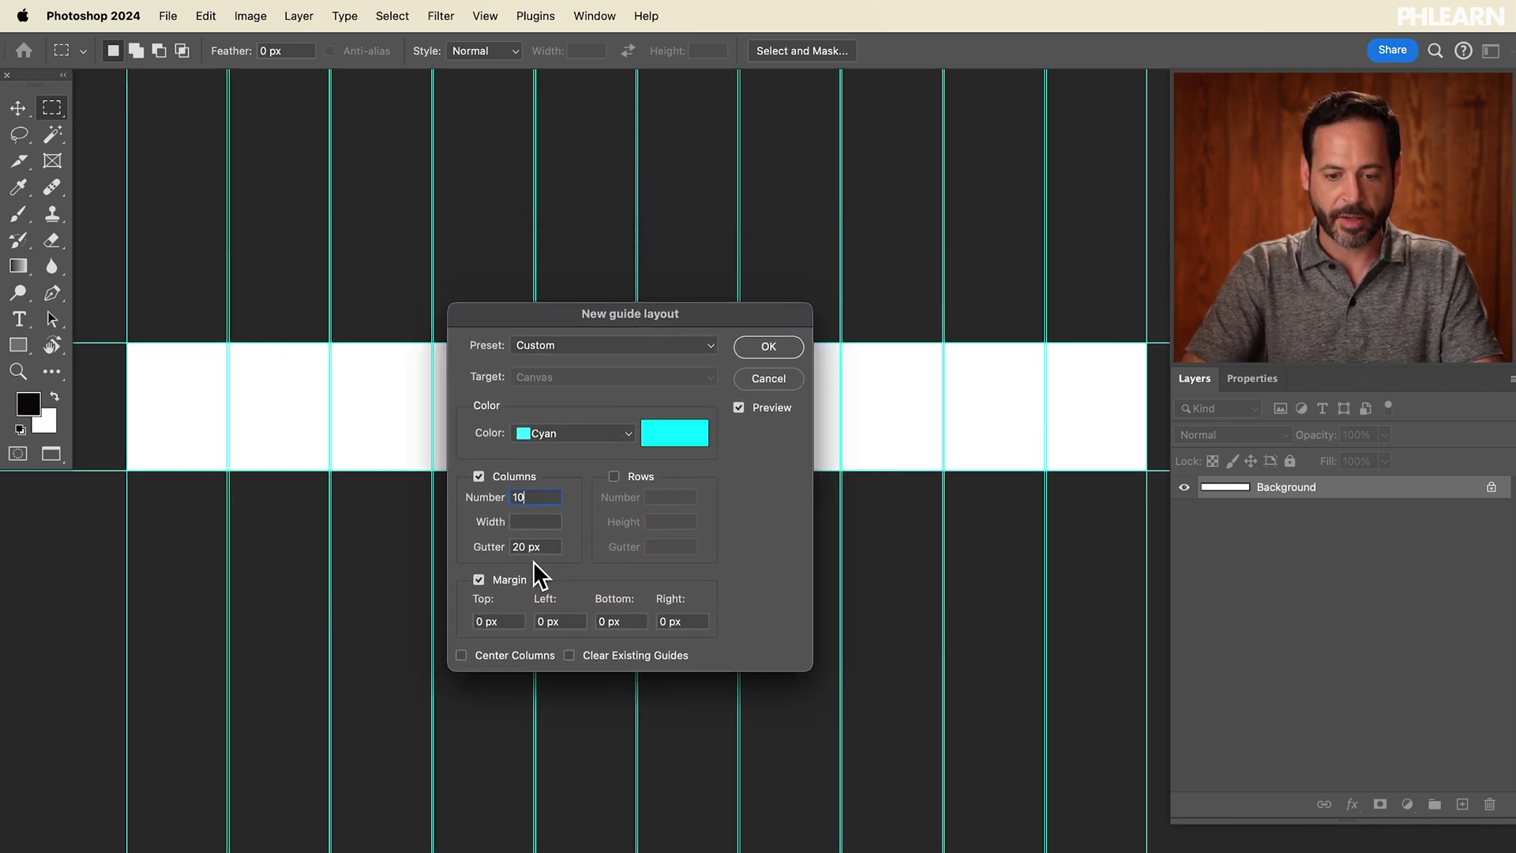
text(0)
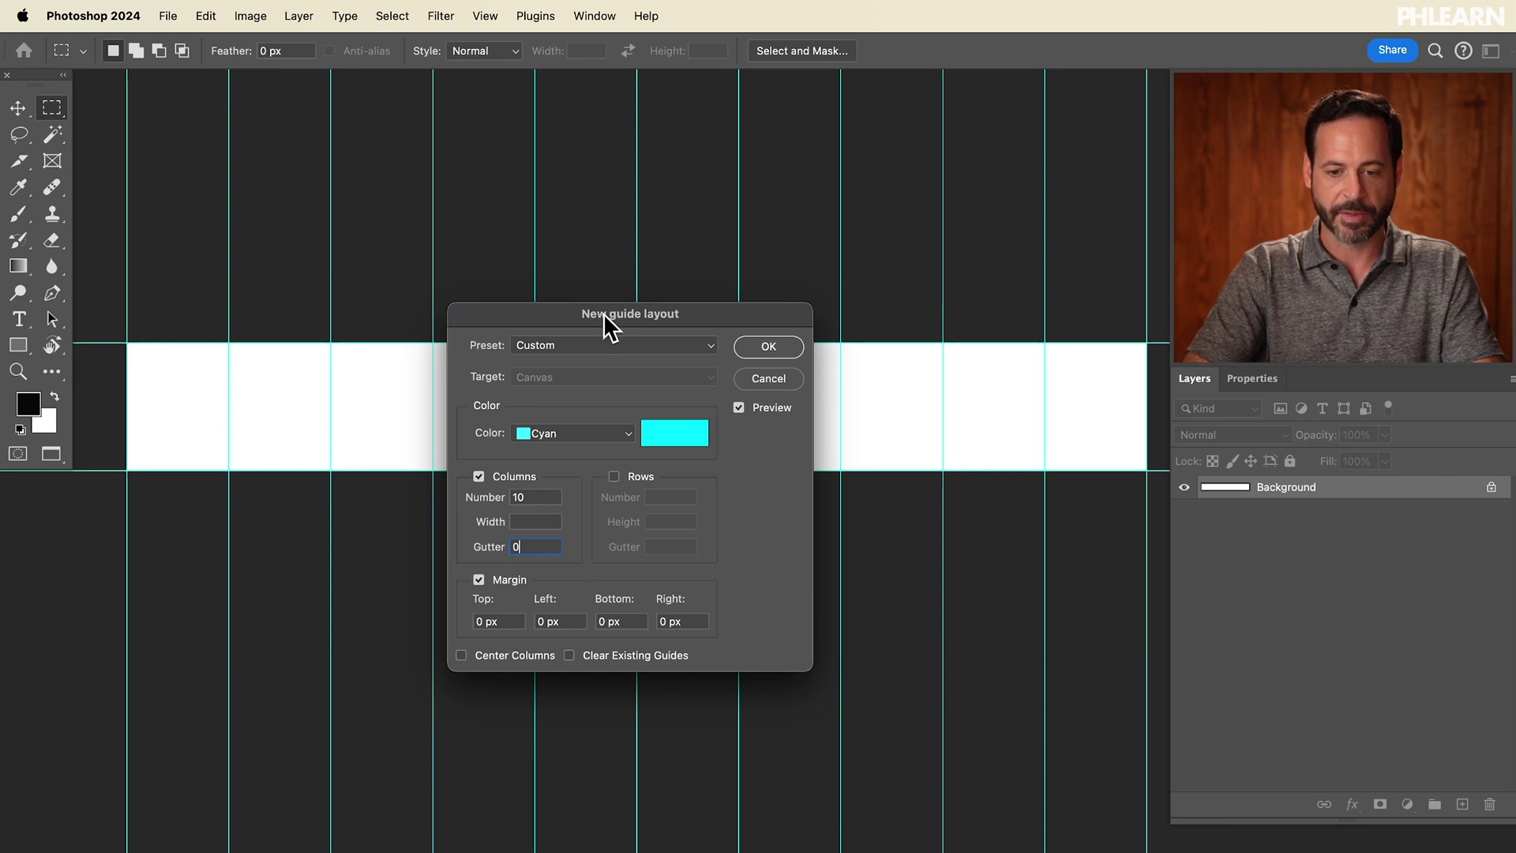
drag(604, 312, 603, 363)
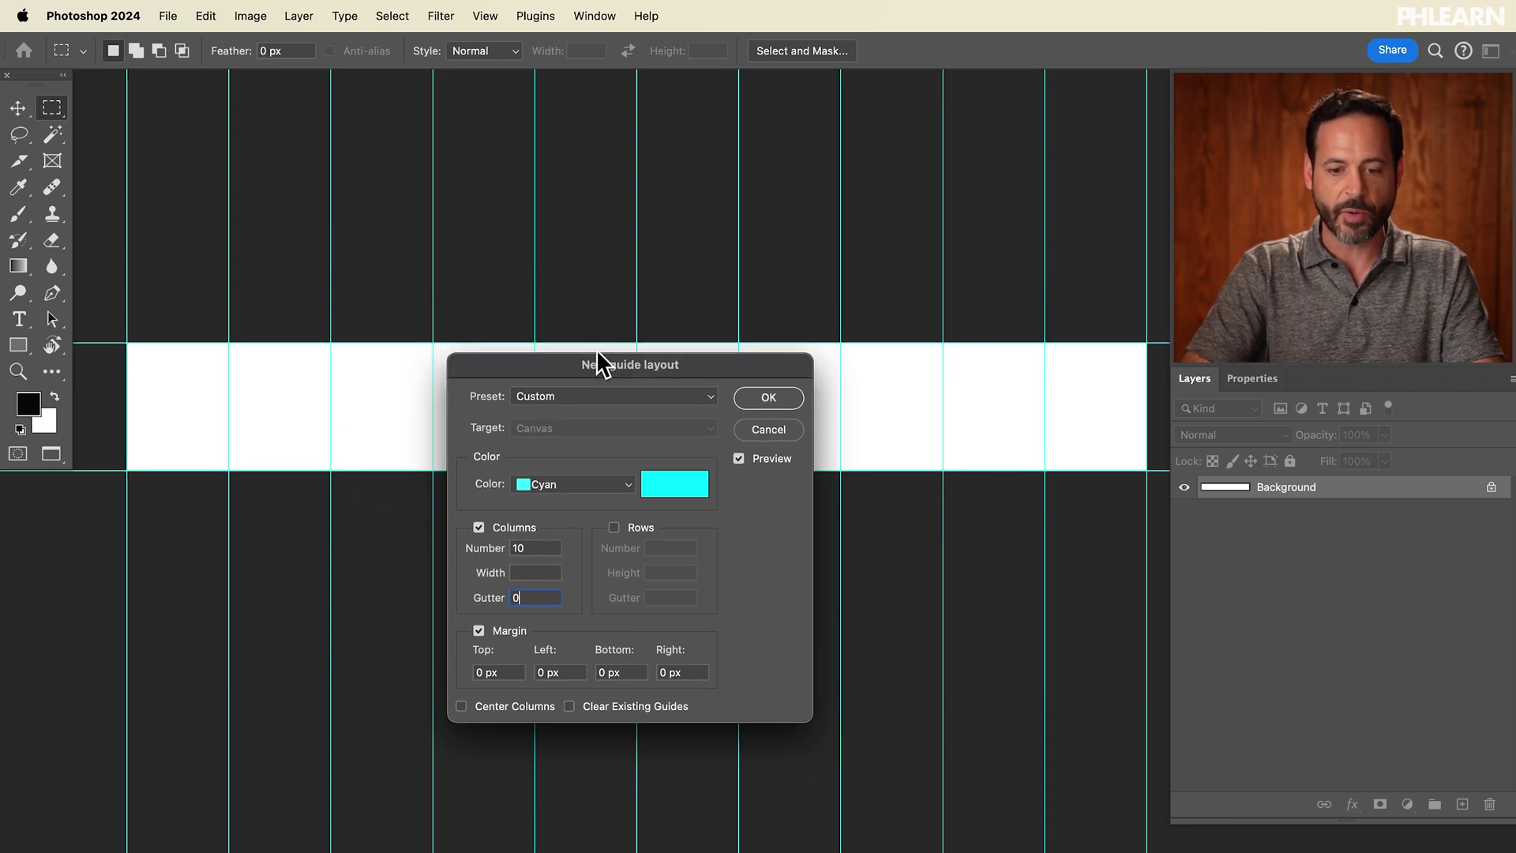
scroll(587, 314, down, 1)
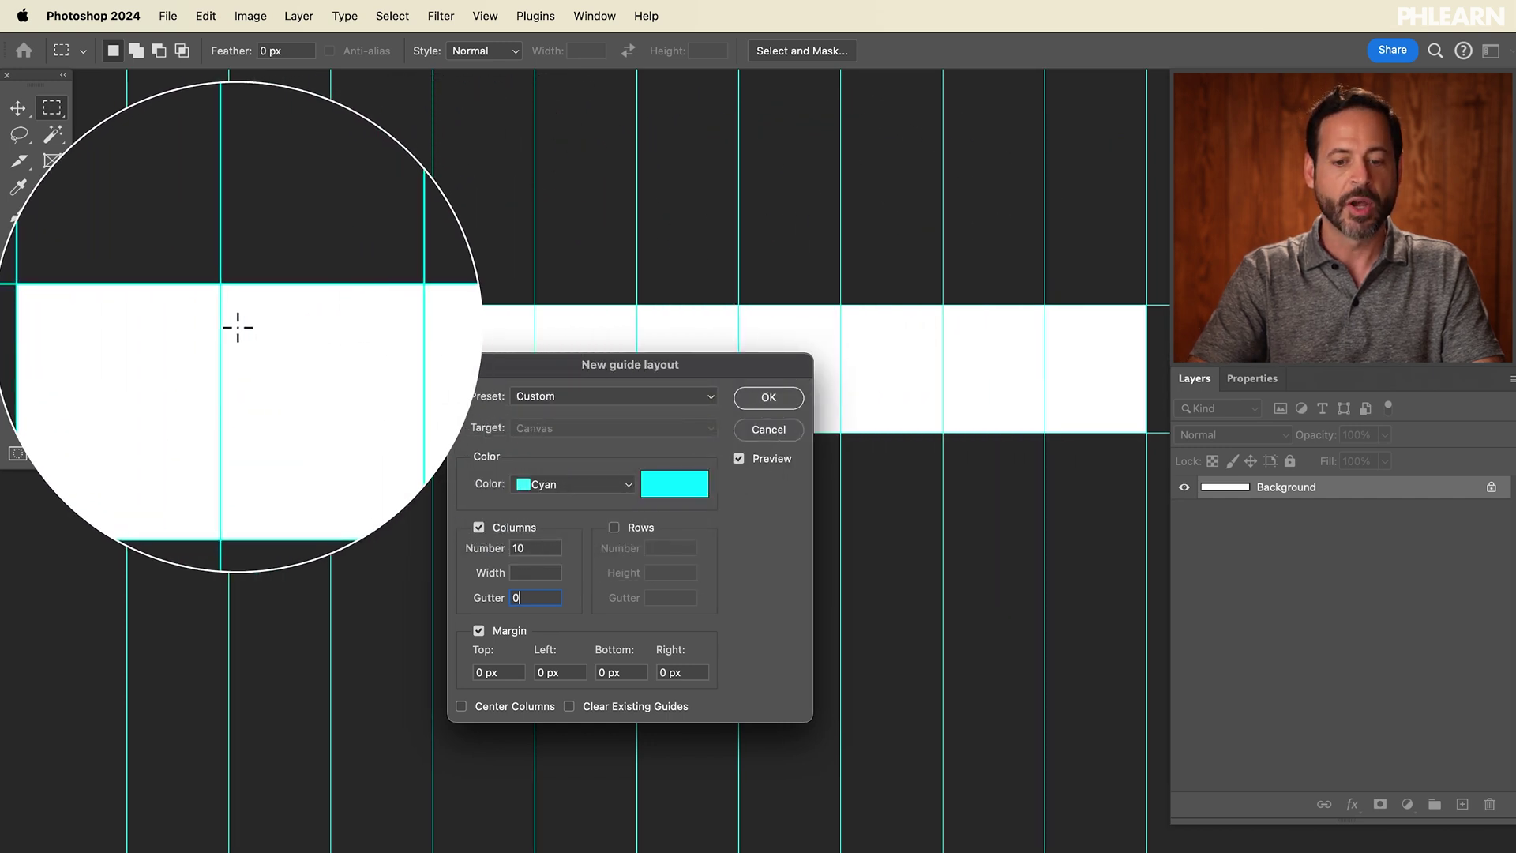
drag(580, 370, 619, 192)
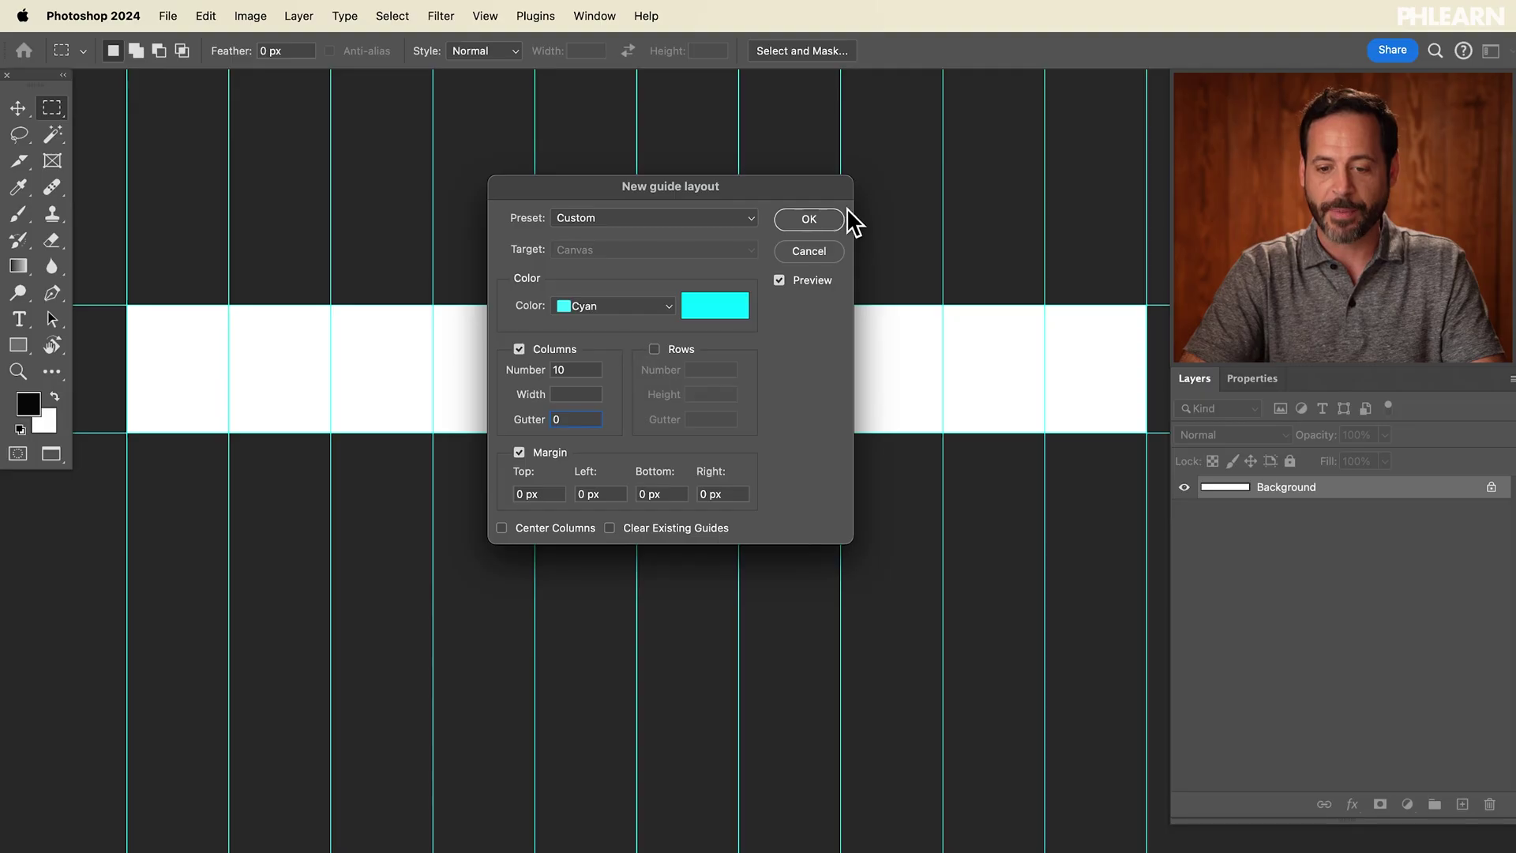
click(808, 218)
- Choose the Slice tool and try to draw a slice about 872 × 1109 px inside the first column
scroll(246, 345, up, 5)
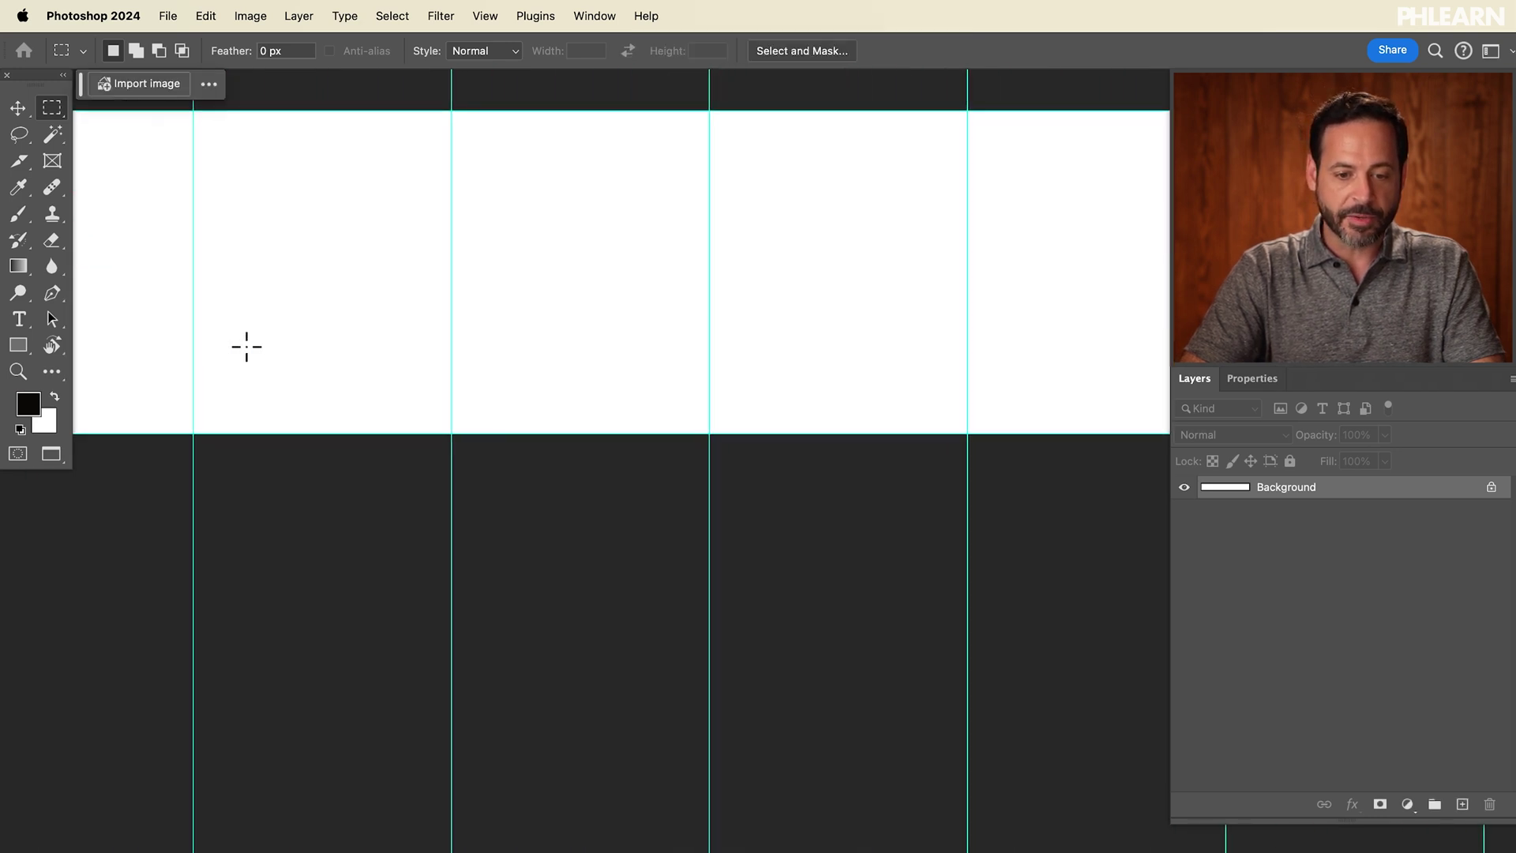
scroll(246, 346, left, 3)
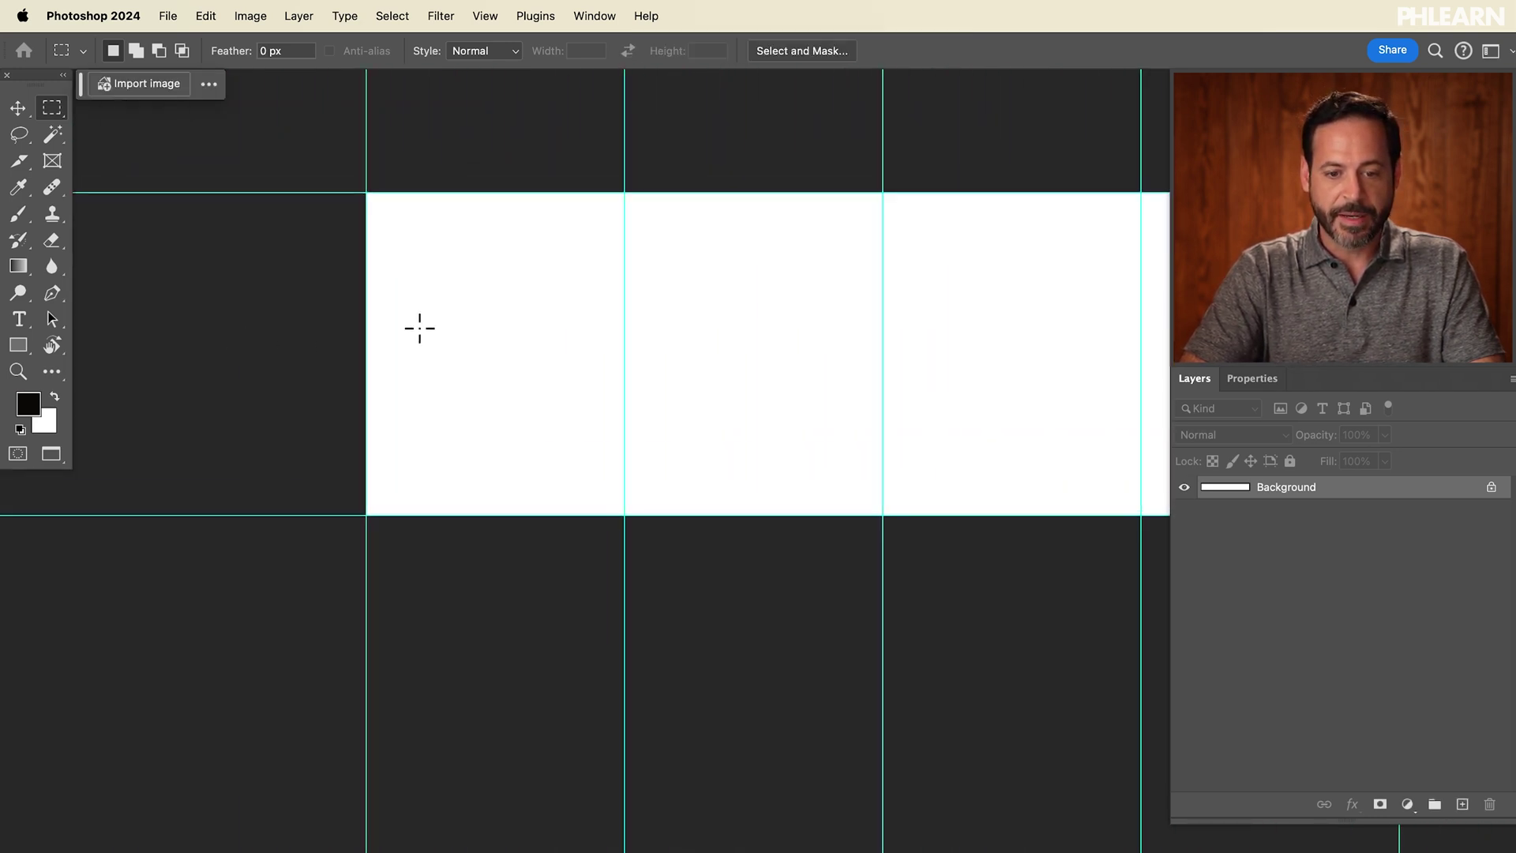
scroll(419, 328, right, 2)
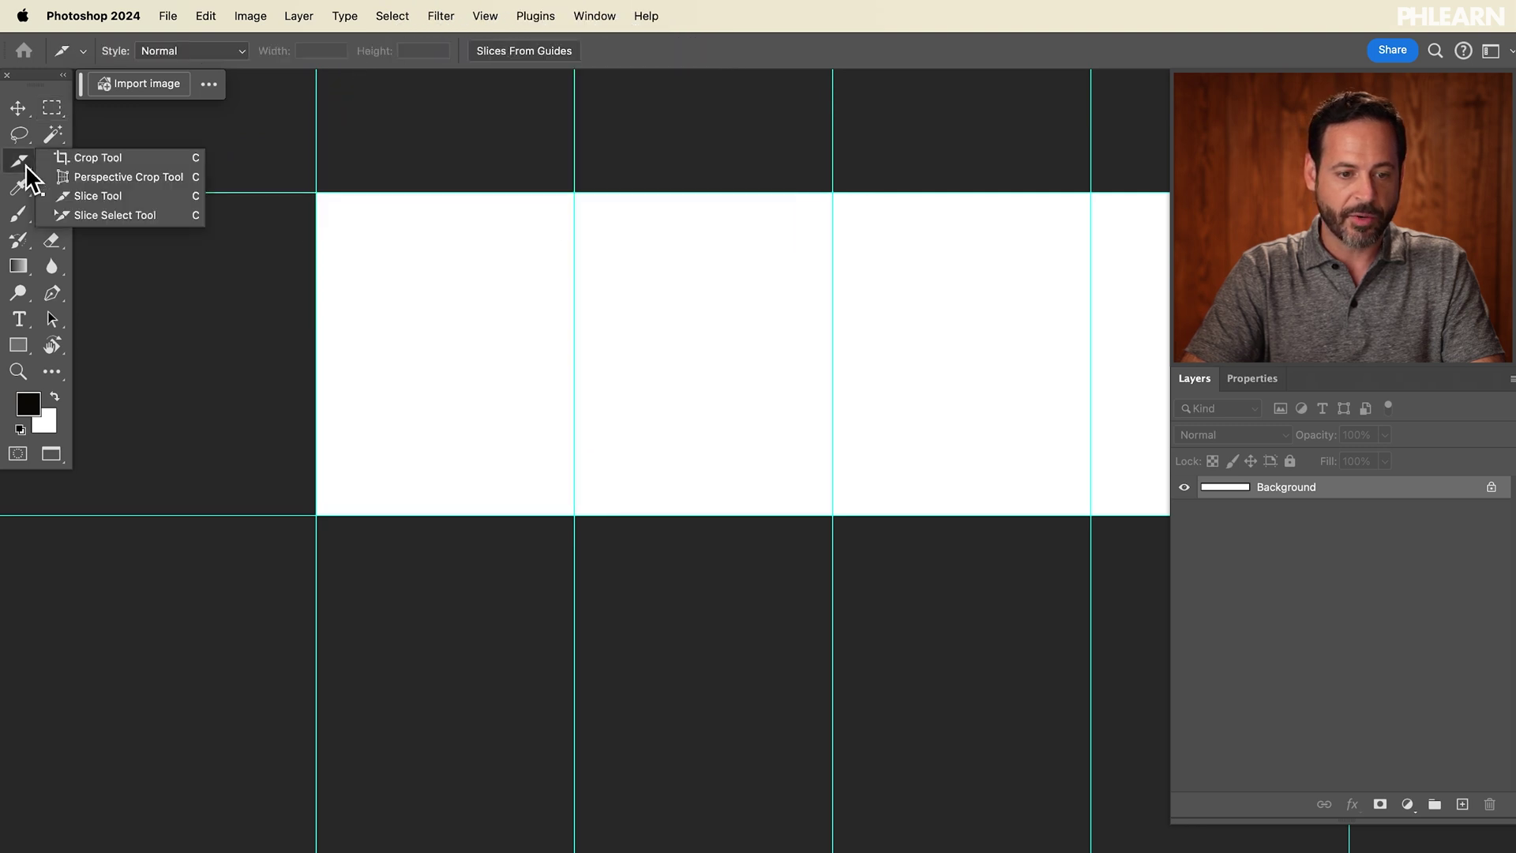
click(83, 199)
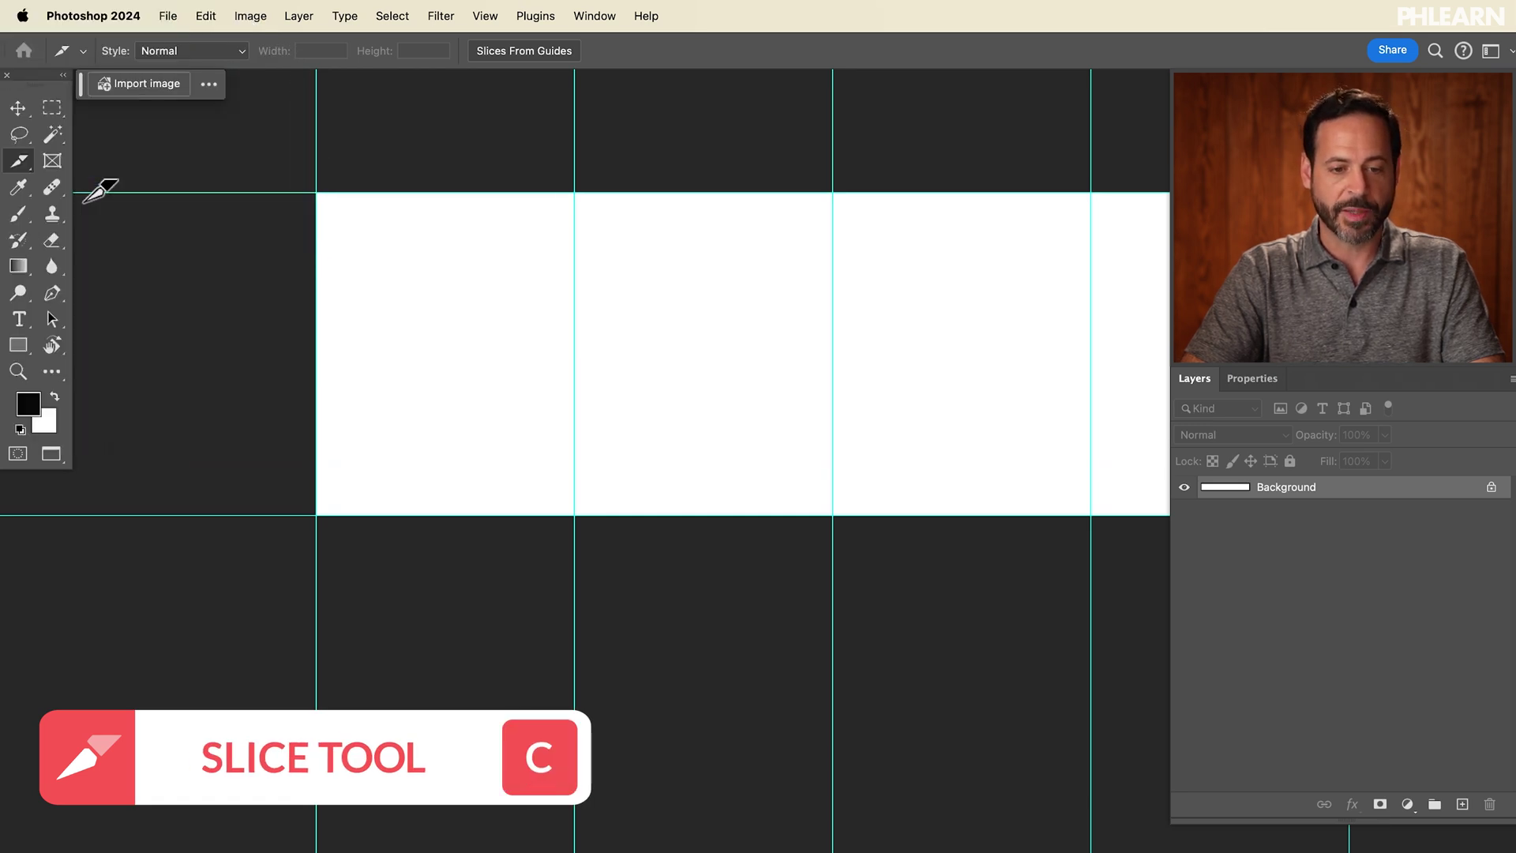
drag(337, 204, 338, 205)
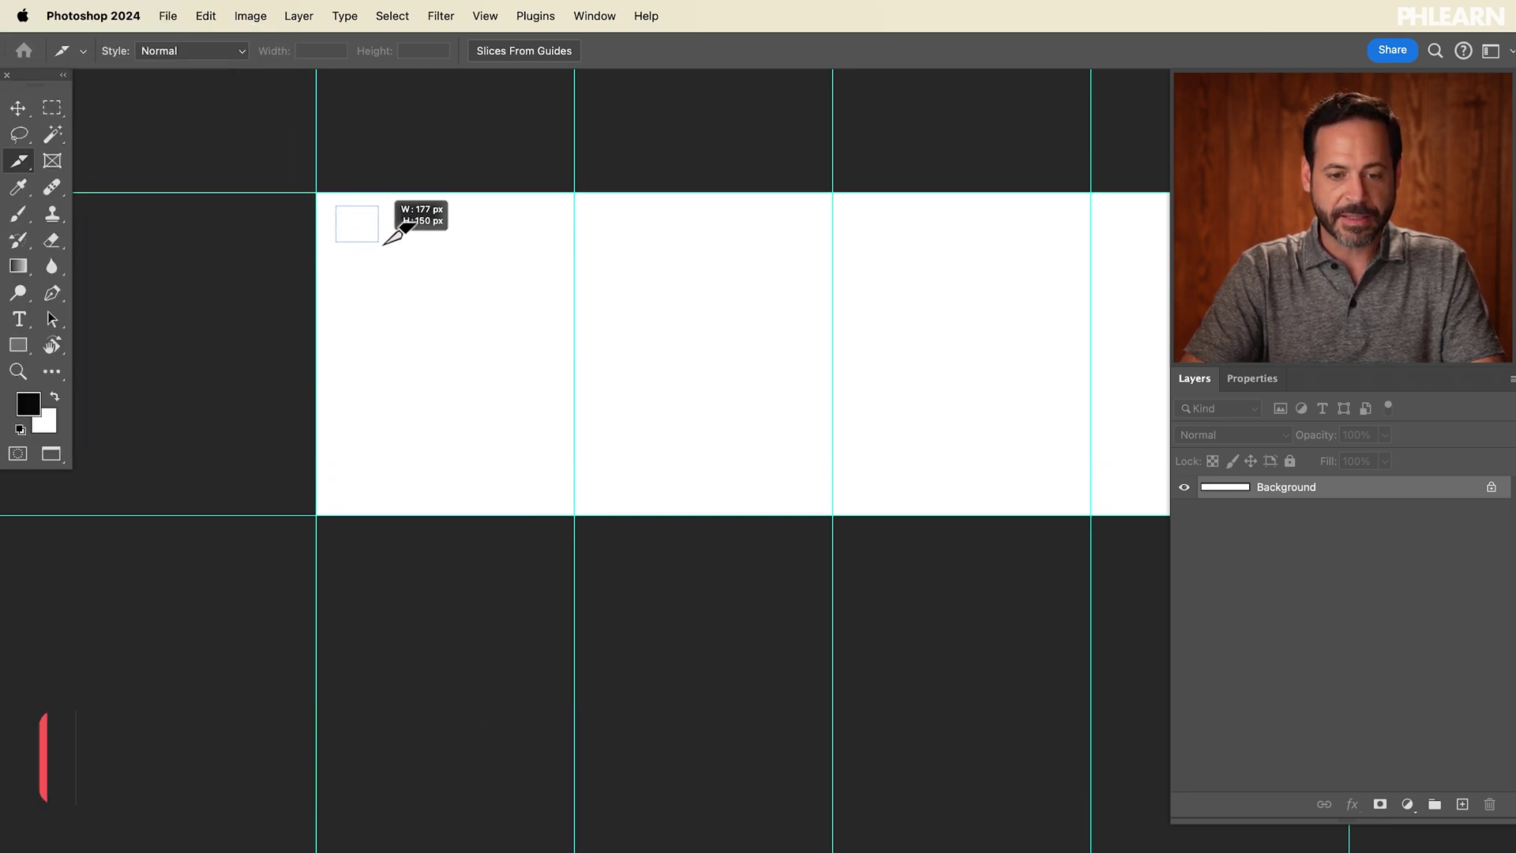
drag(550, 358, 569, 452)
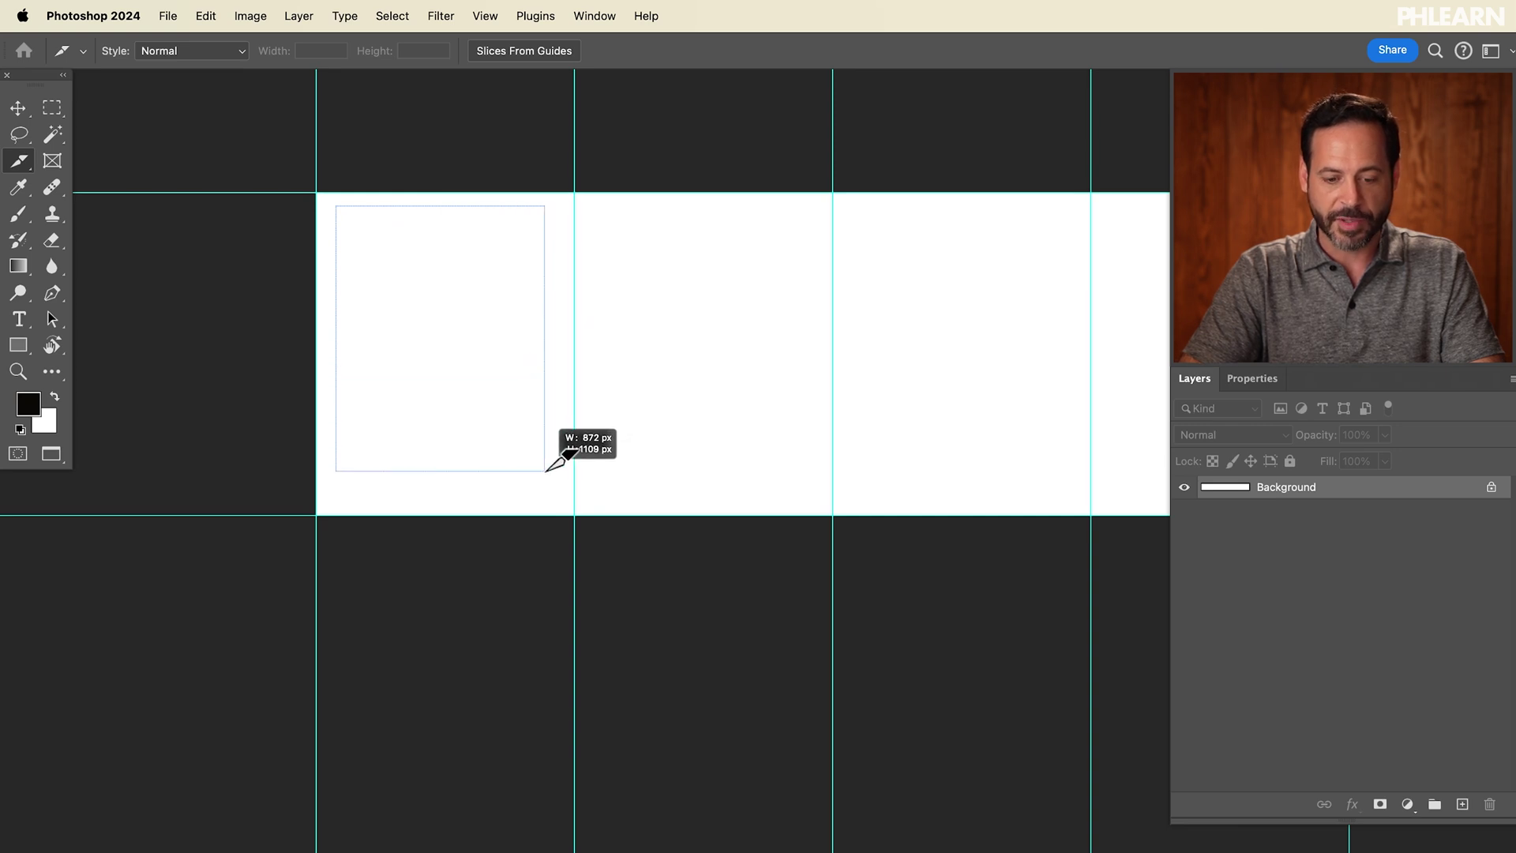
- Check whether the Snap option is enabled for the document
scroll(559, 460, up, 5)
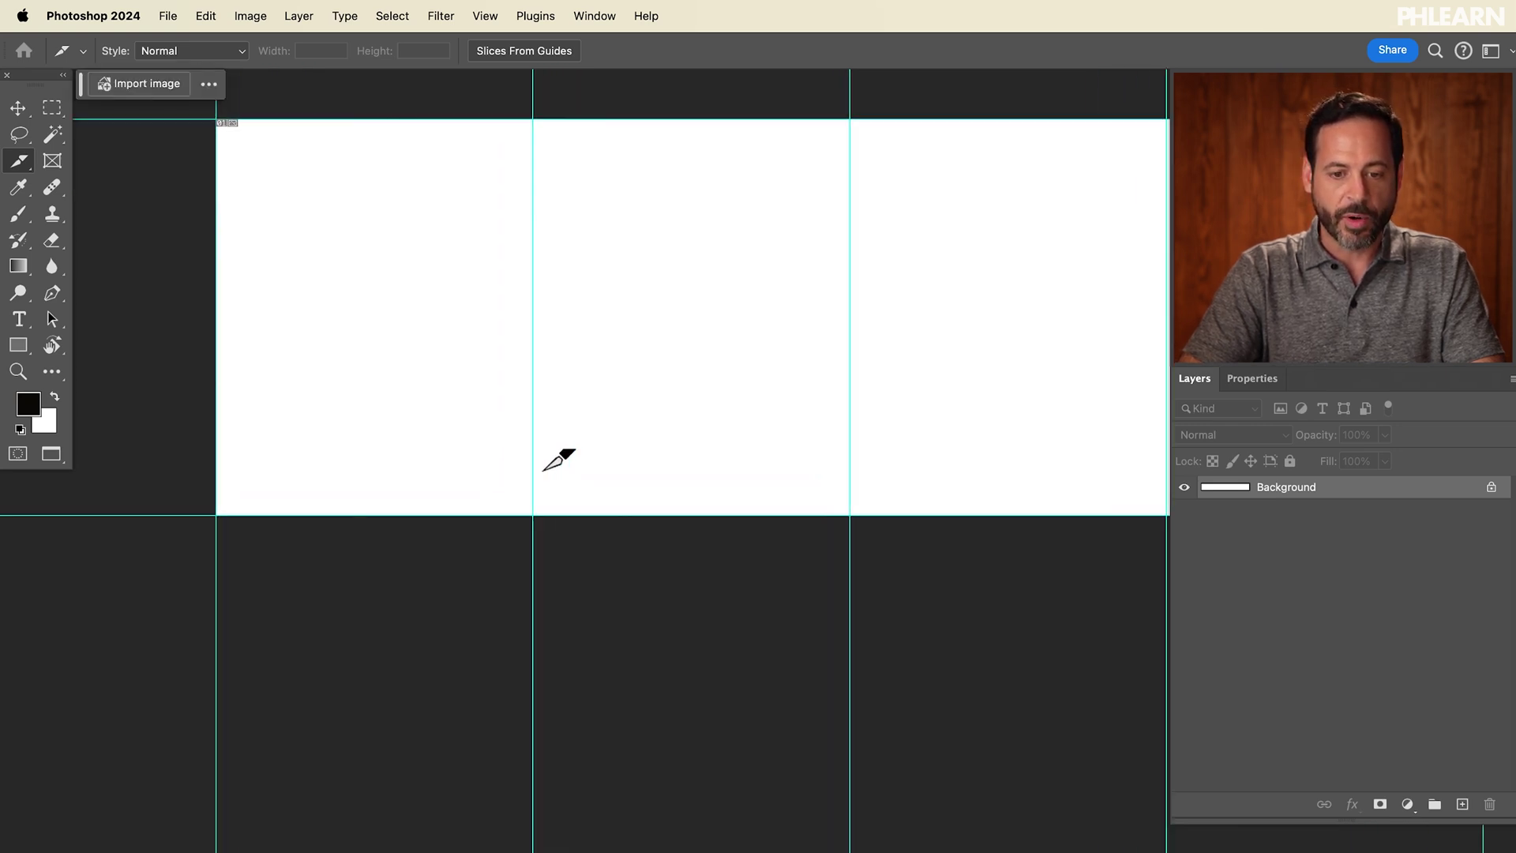
scroll(559, 461, up, 2)
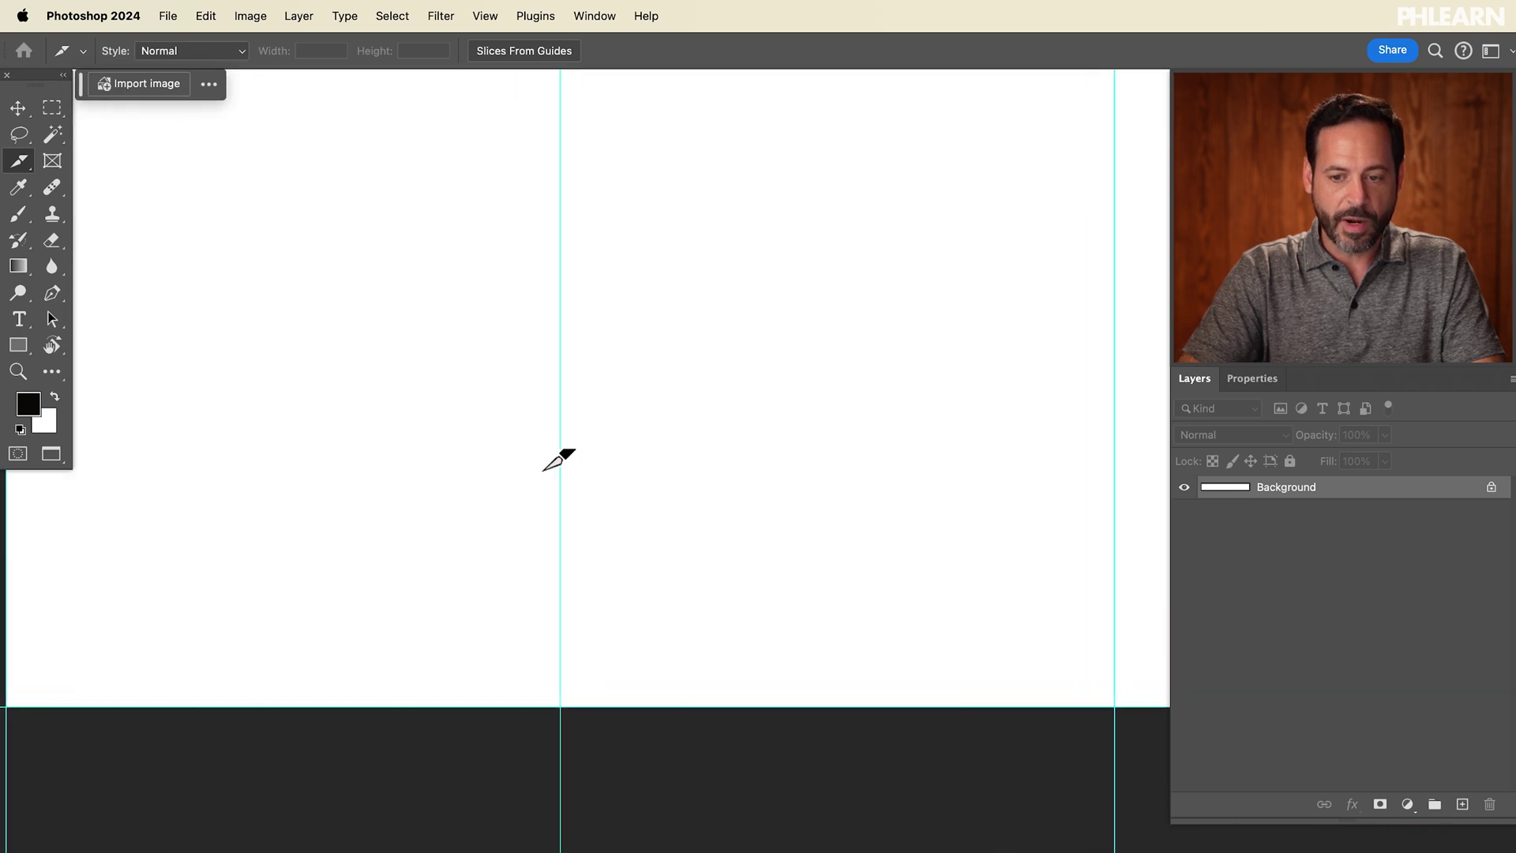
scroll(559, 460, left, 3)
scroll(559, 461, up, 2)
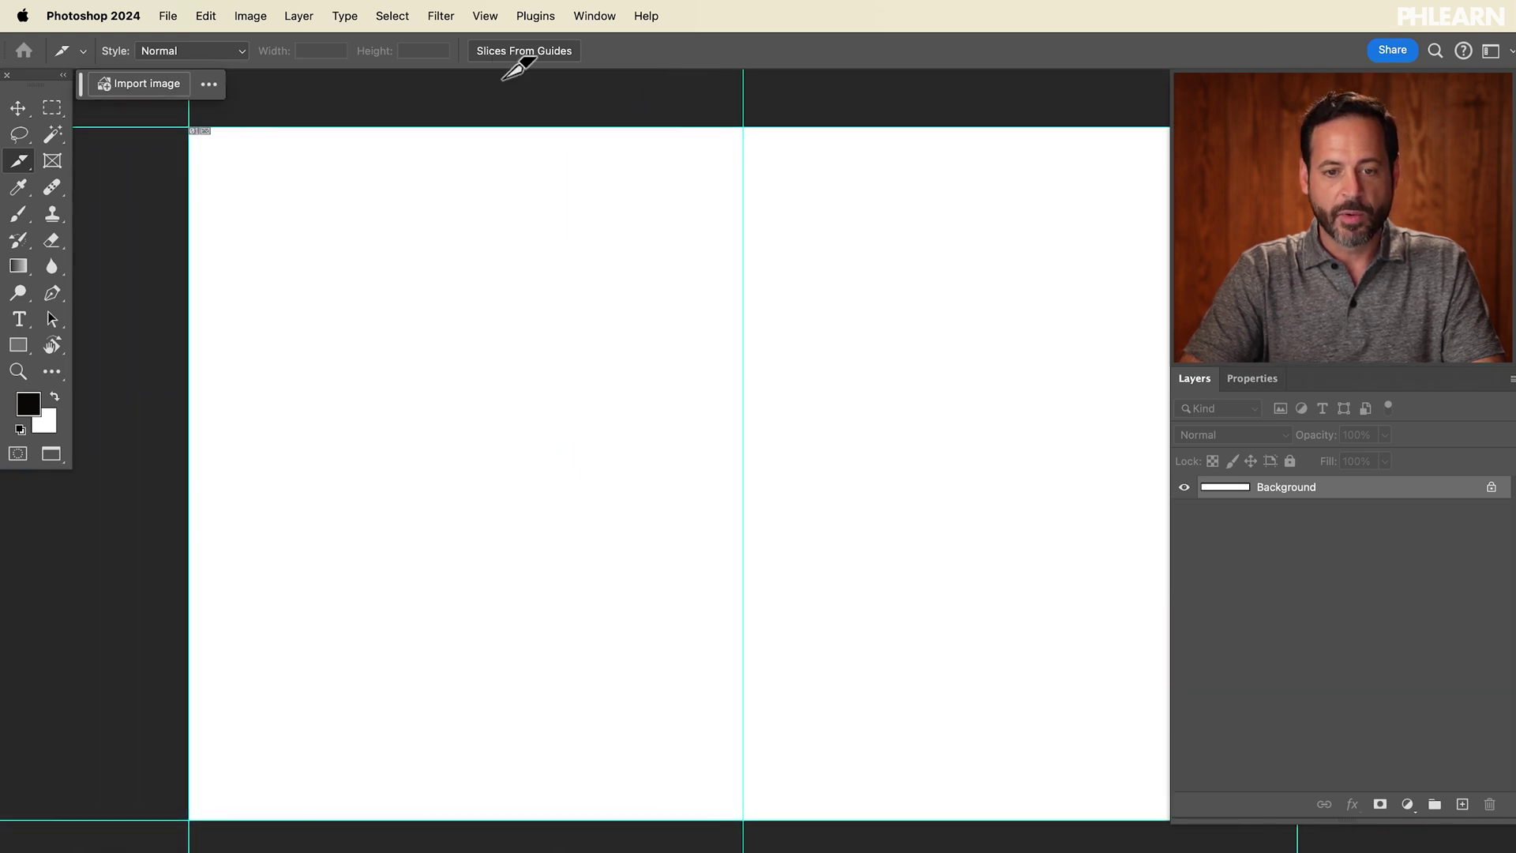
click(487, 16)
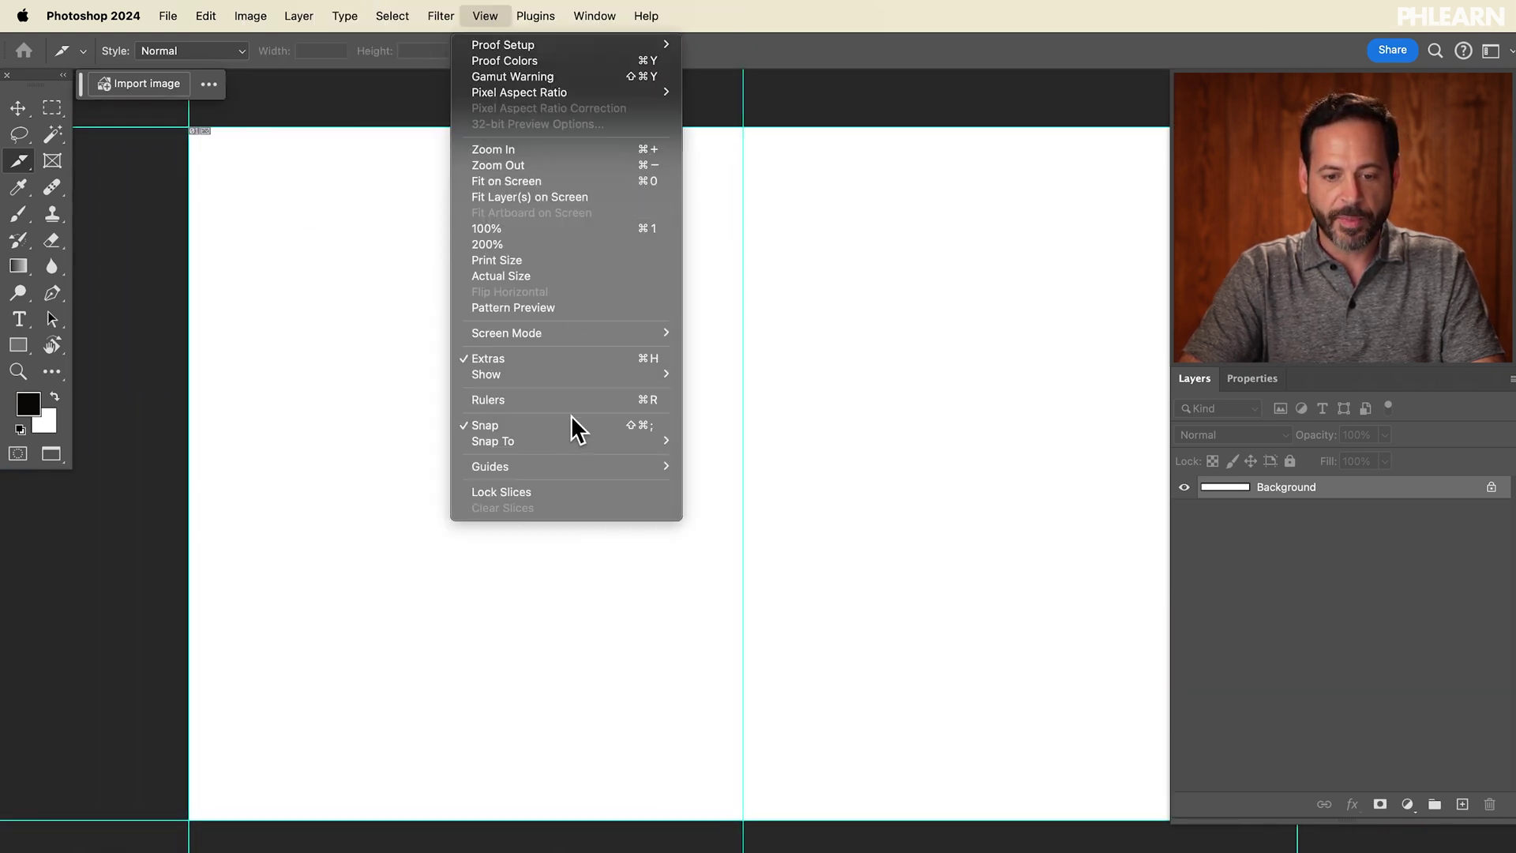
mouse_move(564, 443)
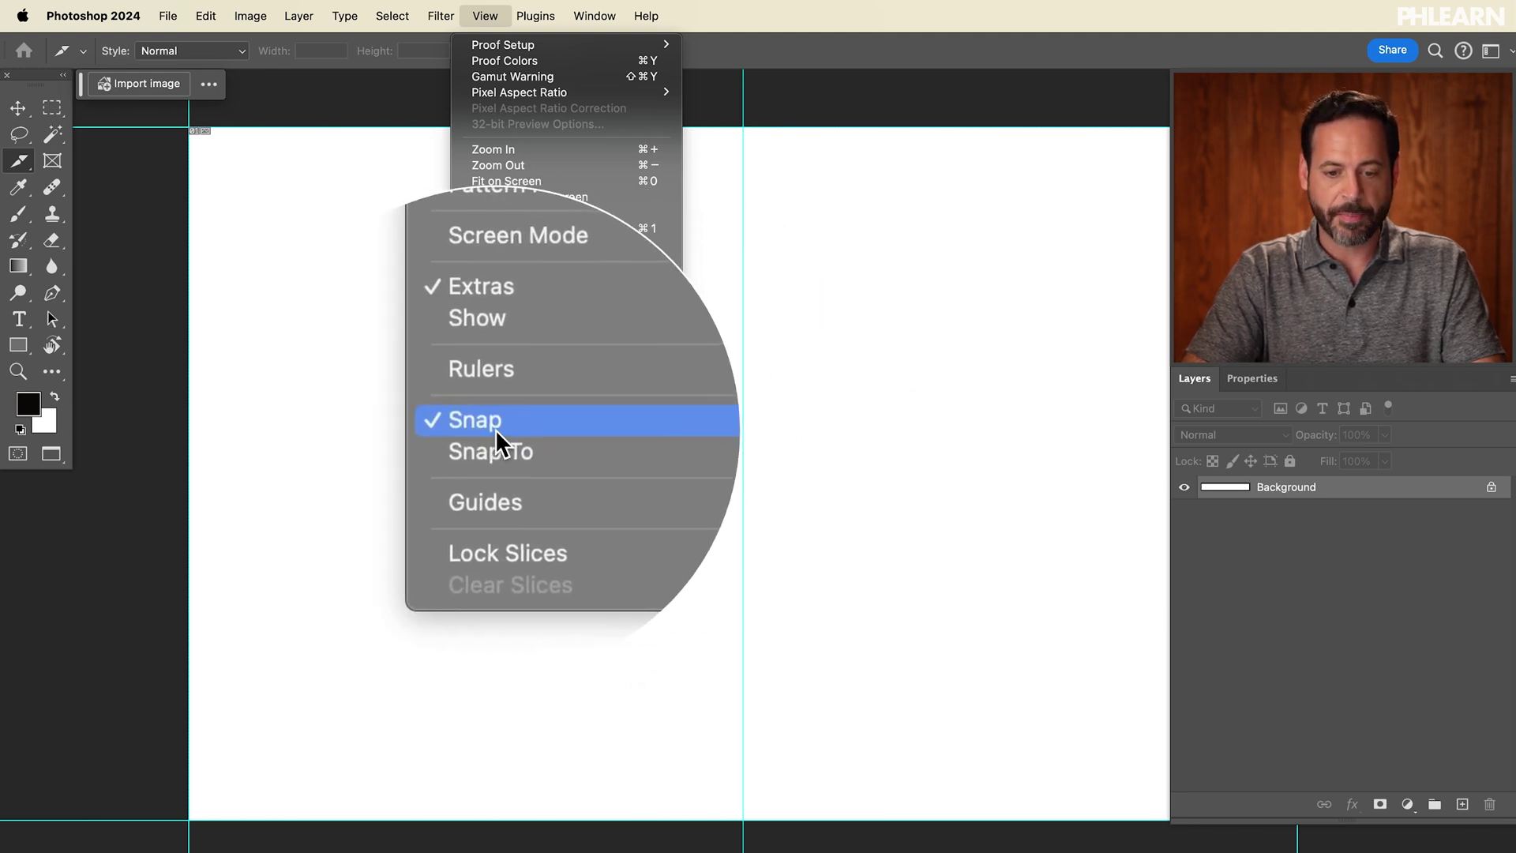
click(260, 196)
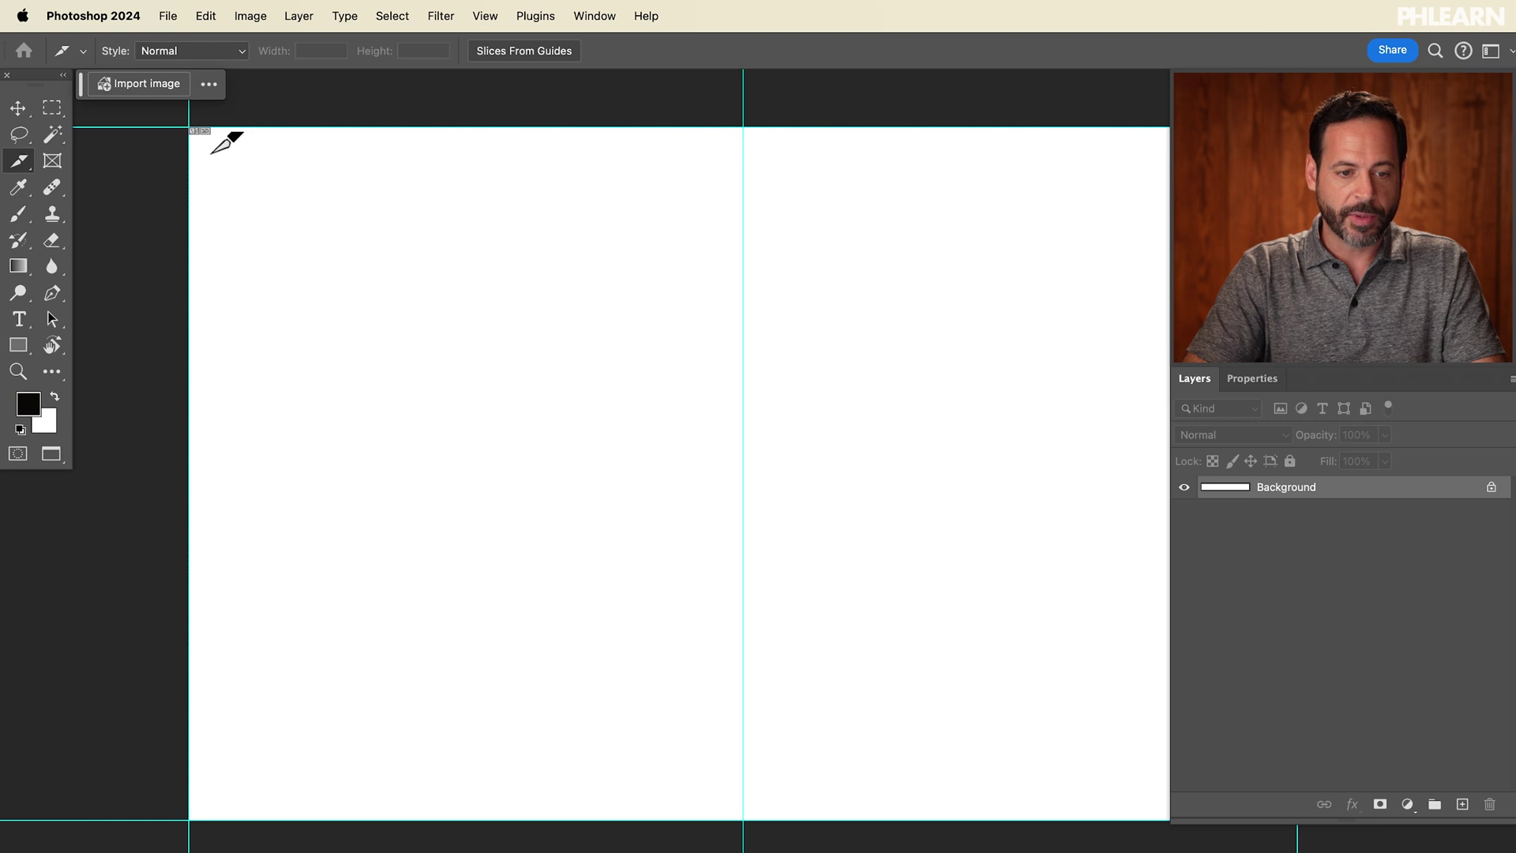
- Draw a slice over the entire first column, repositioning its start to the canvas's upper-left corner and snapping its edges to the guides
drag(197, 143, 198, 145)
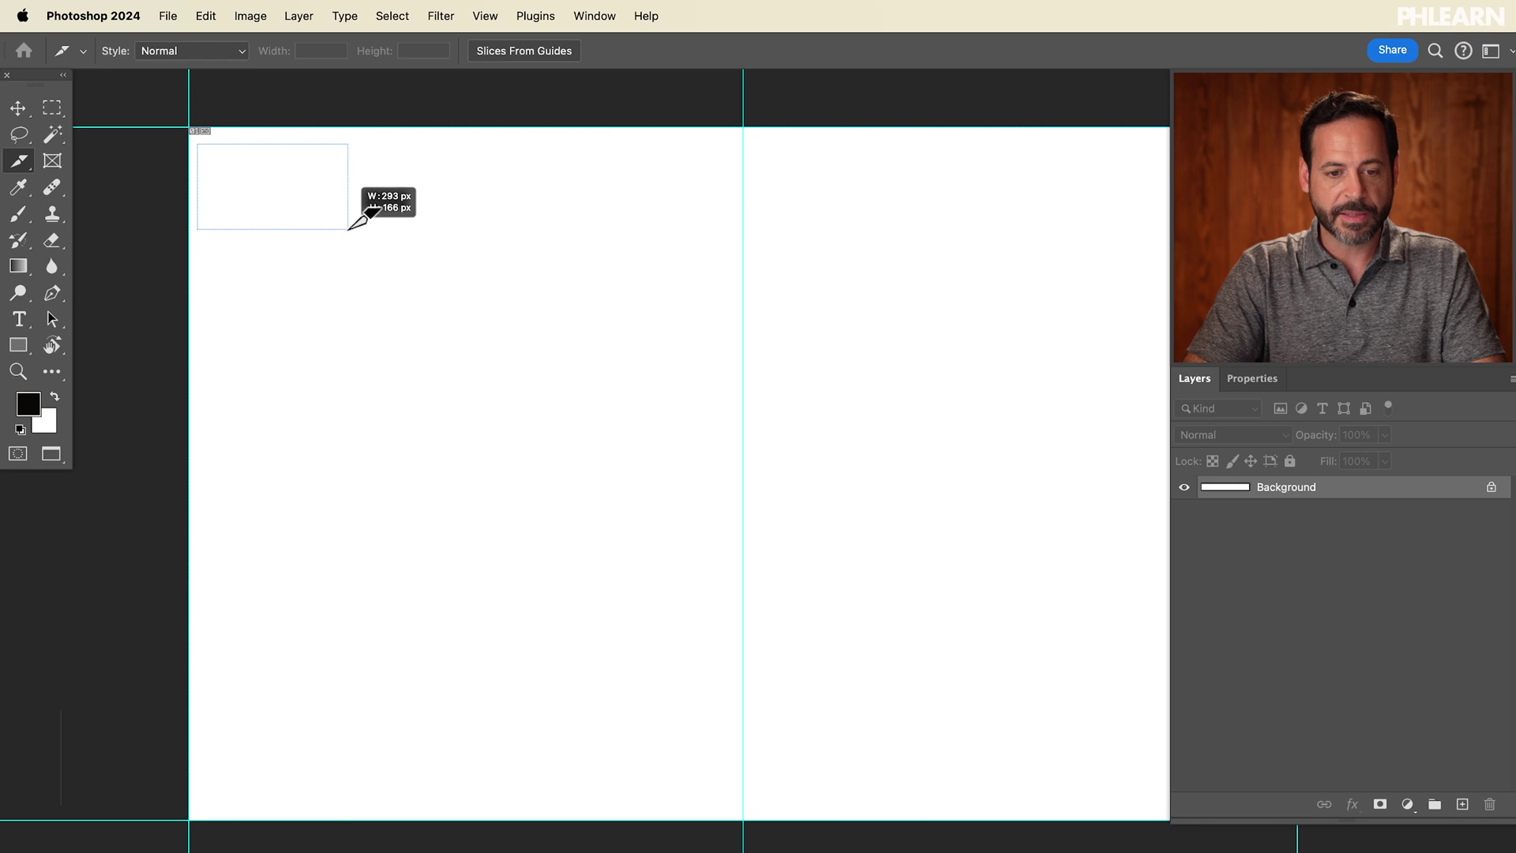
key(space)
drag(349, 229, 358, 228)
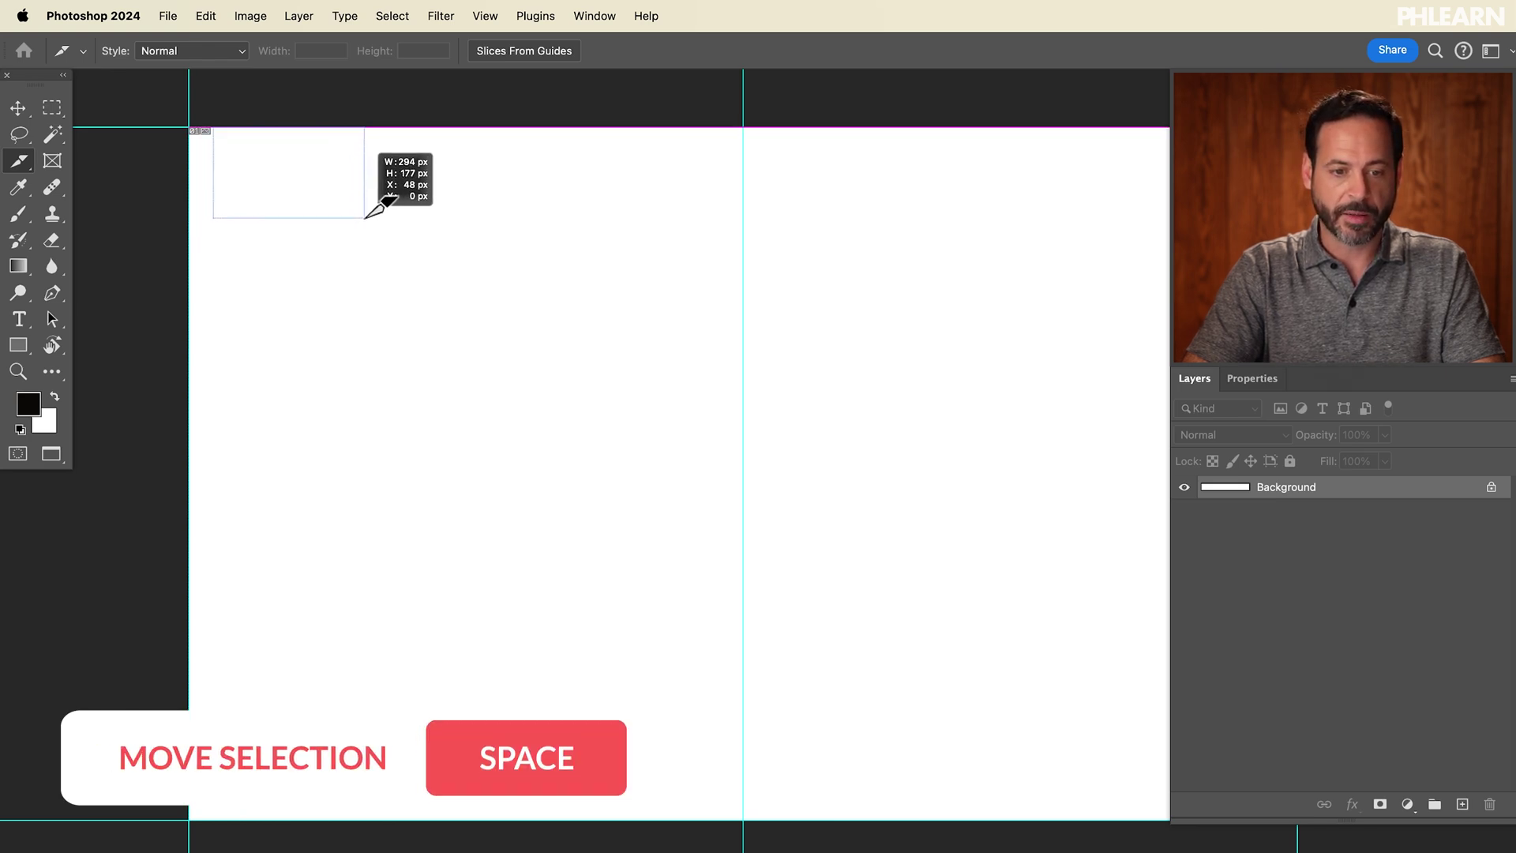
drag(366, 221, 352, 217)
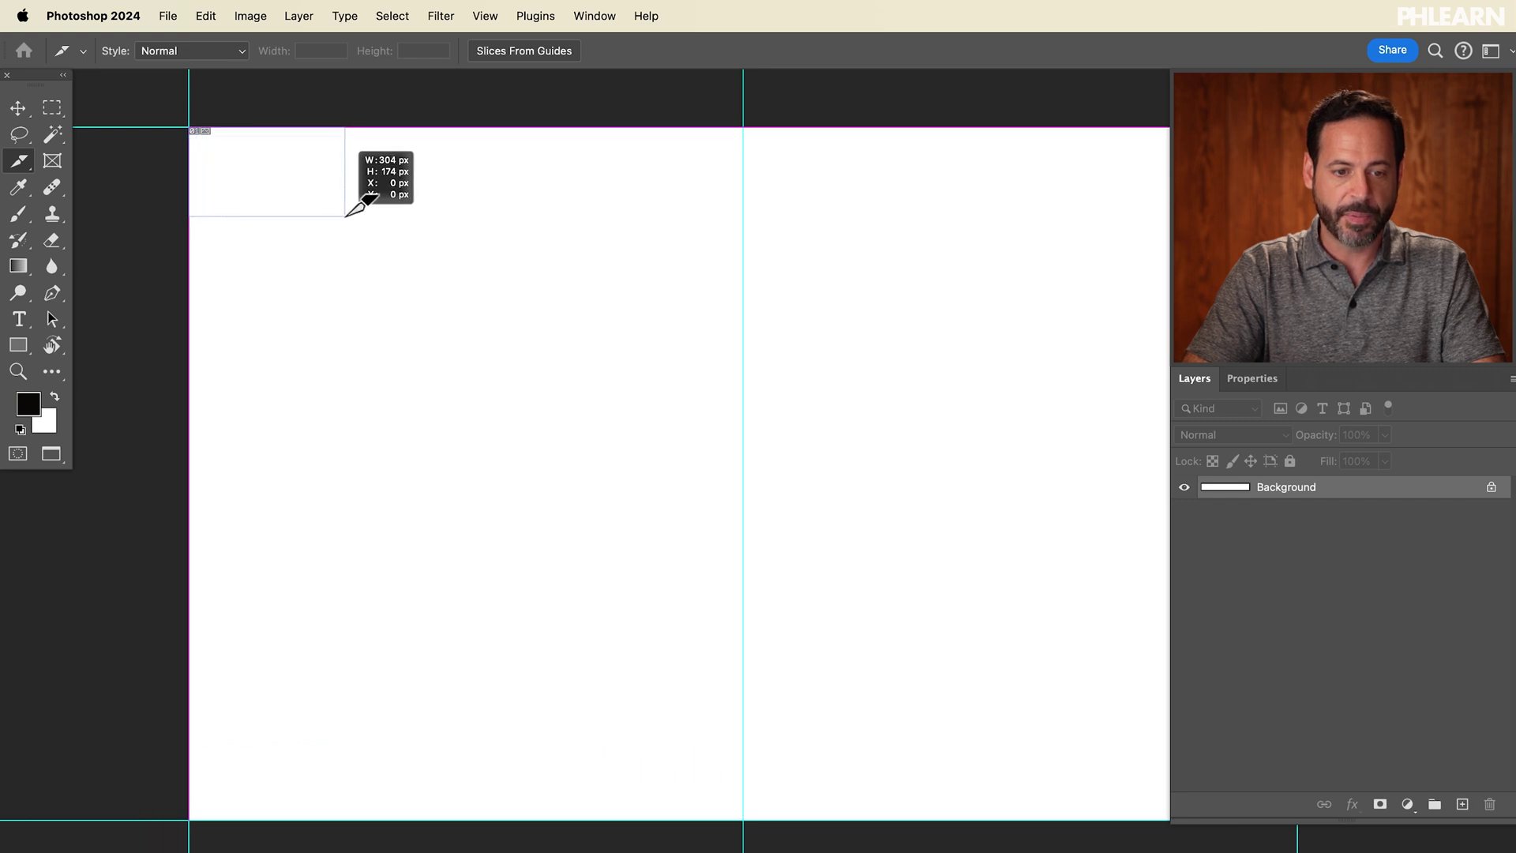
drag(460, 330, 742, 813)
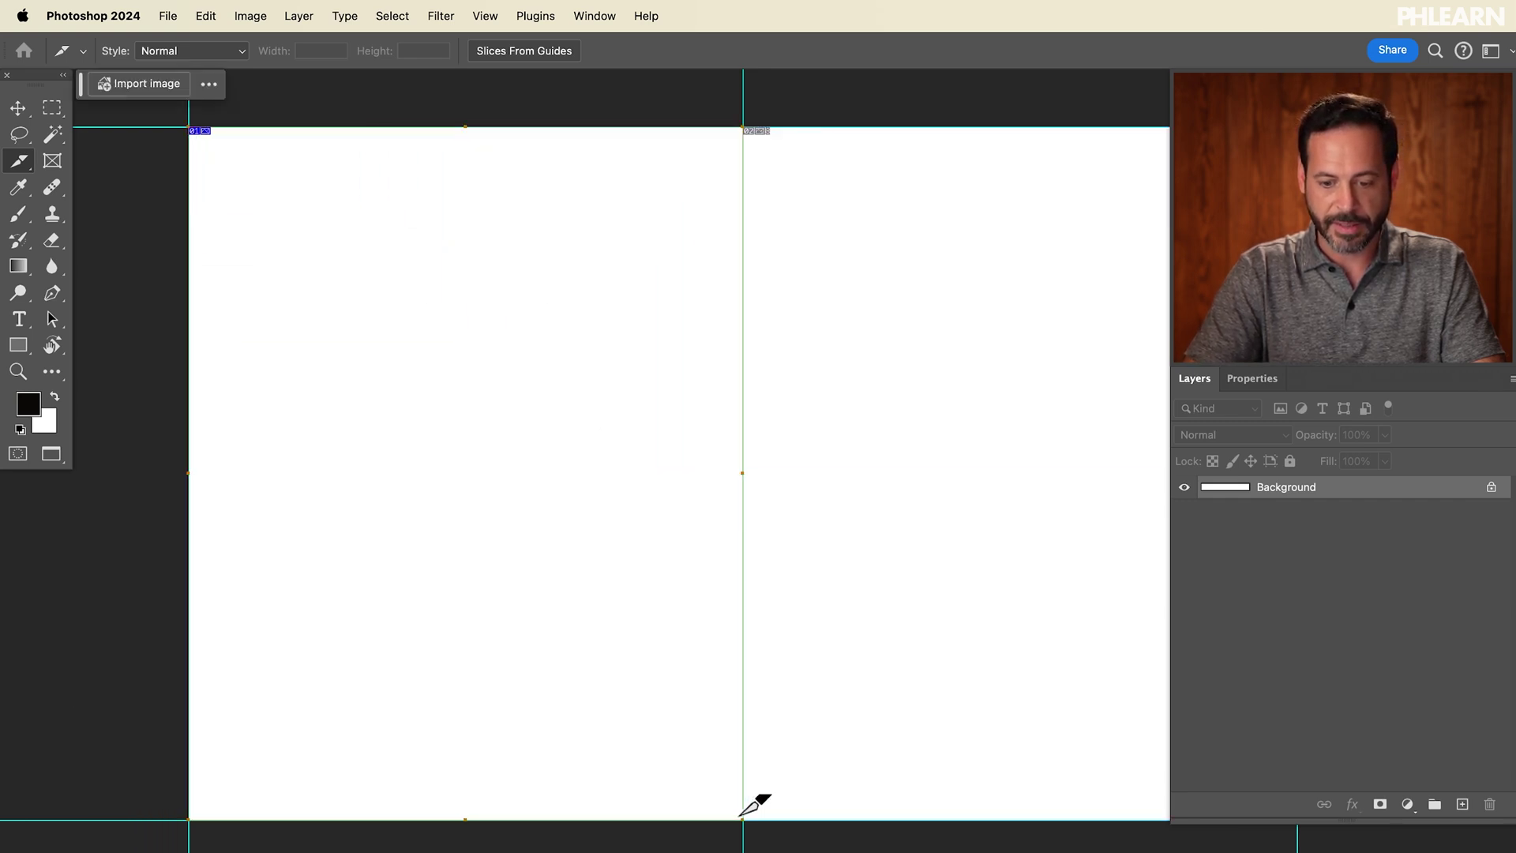
- Draw a slice over the entire second column, snapped to the surrounding guides
key(super+minus)
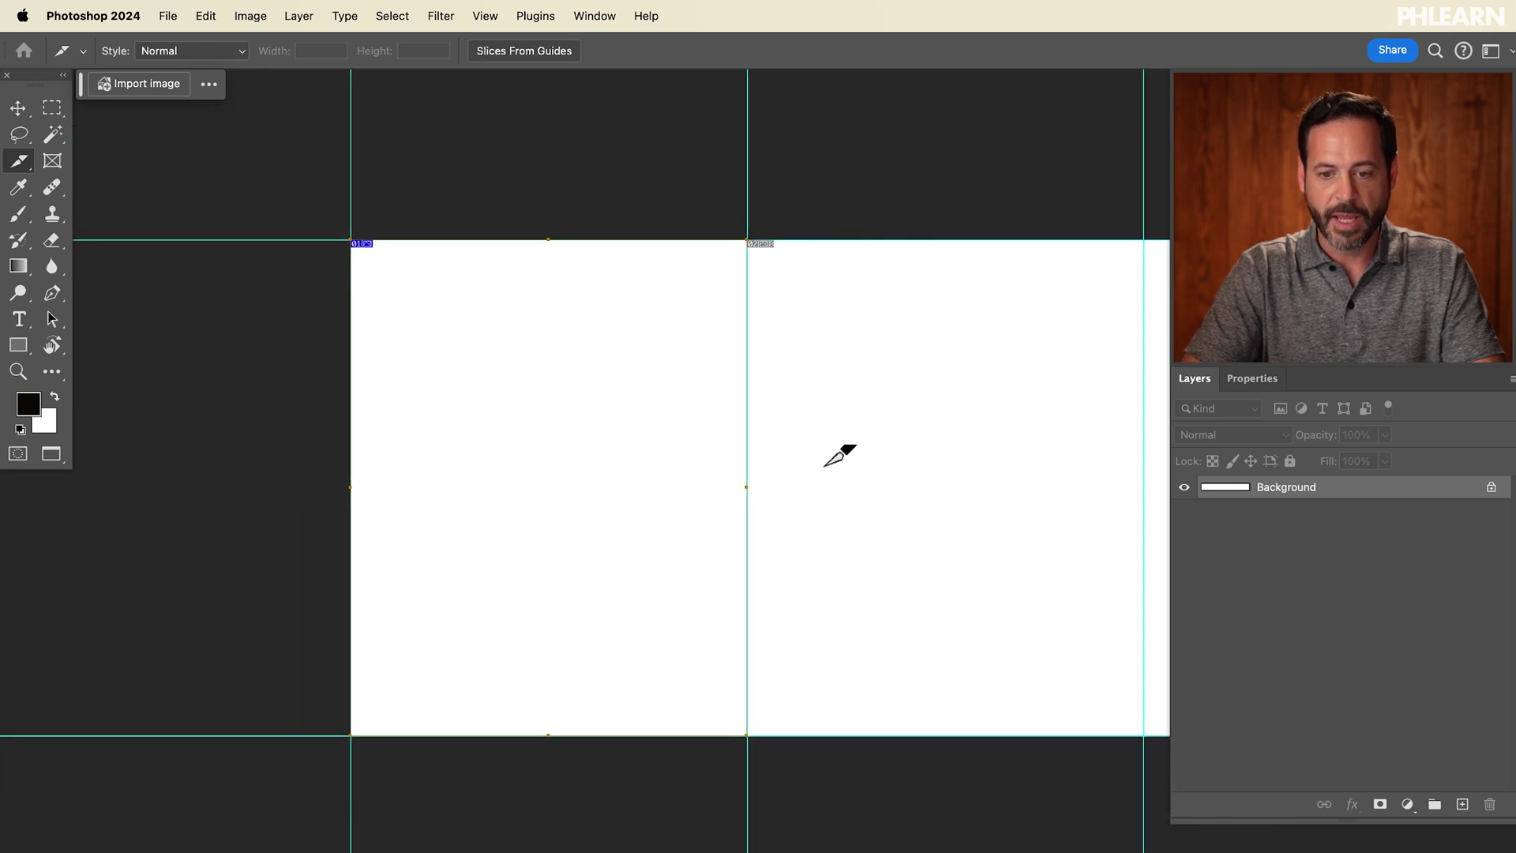
drag(563, 259, 600, 282)
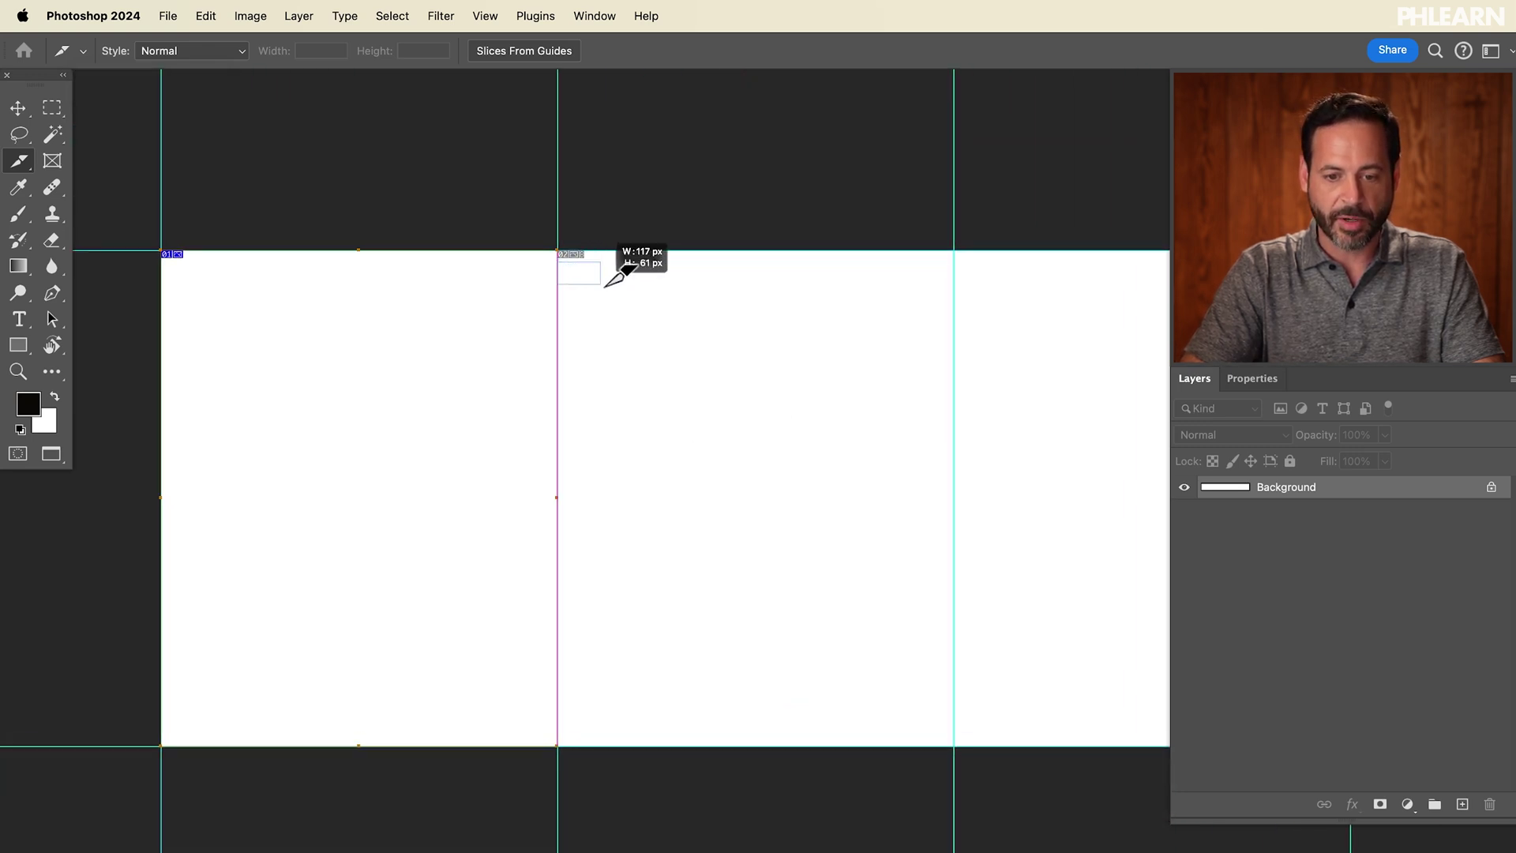
drag(698, 364, 952, 739)
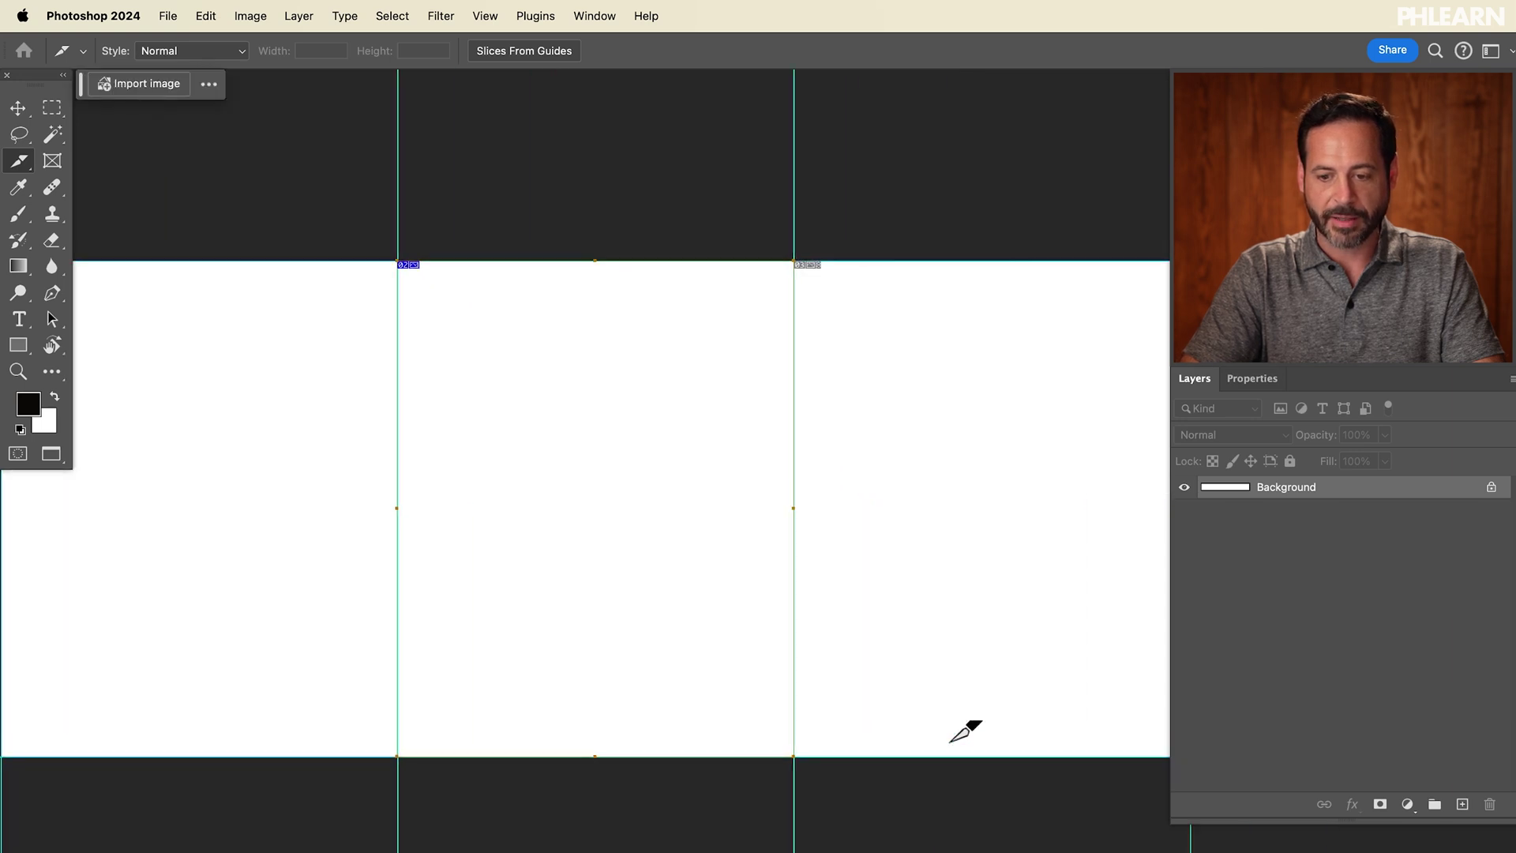
- Draw a slice over the entire third column, repositioning its start to the column's upper-left corner and snapping its edges to the guides
scroll(609, 501, right, 4)
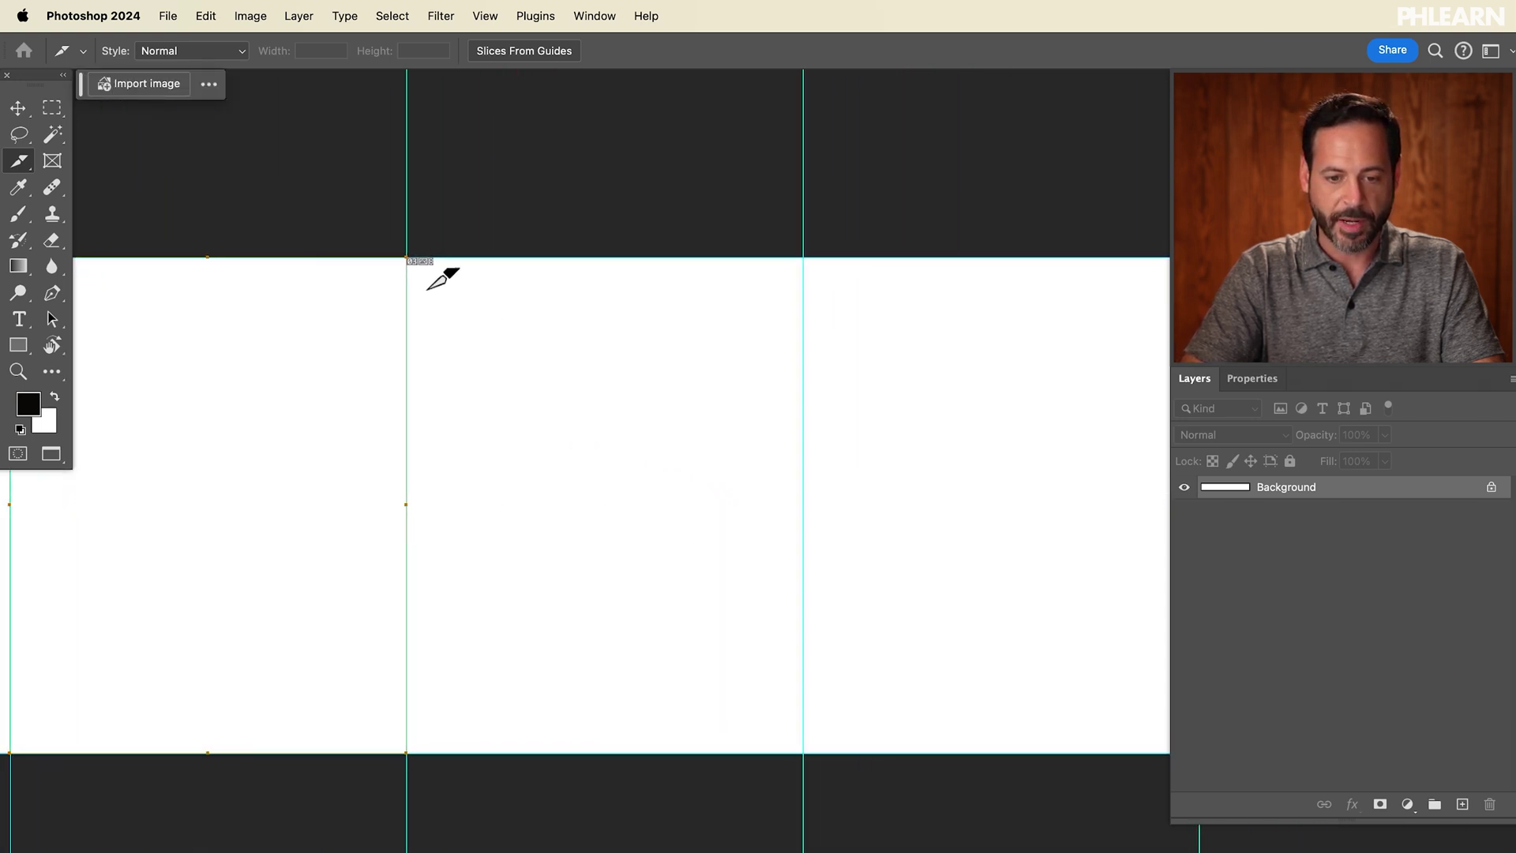
drag(459, 310, 565, 386)
key(space)
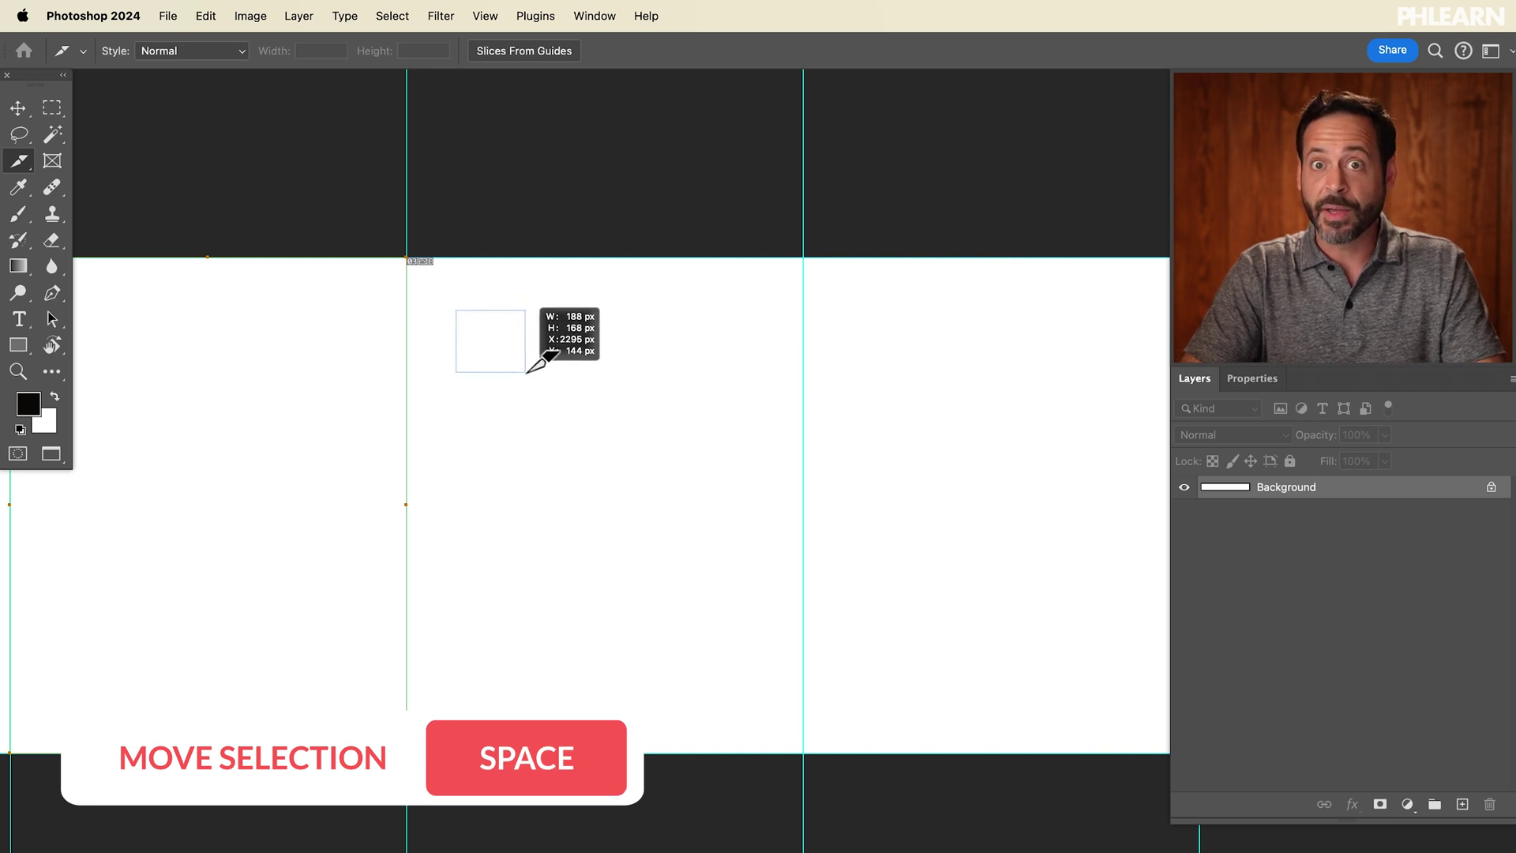
drag(527, 372, 510, 348)
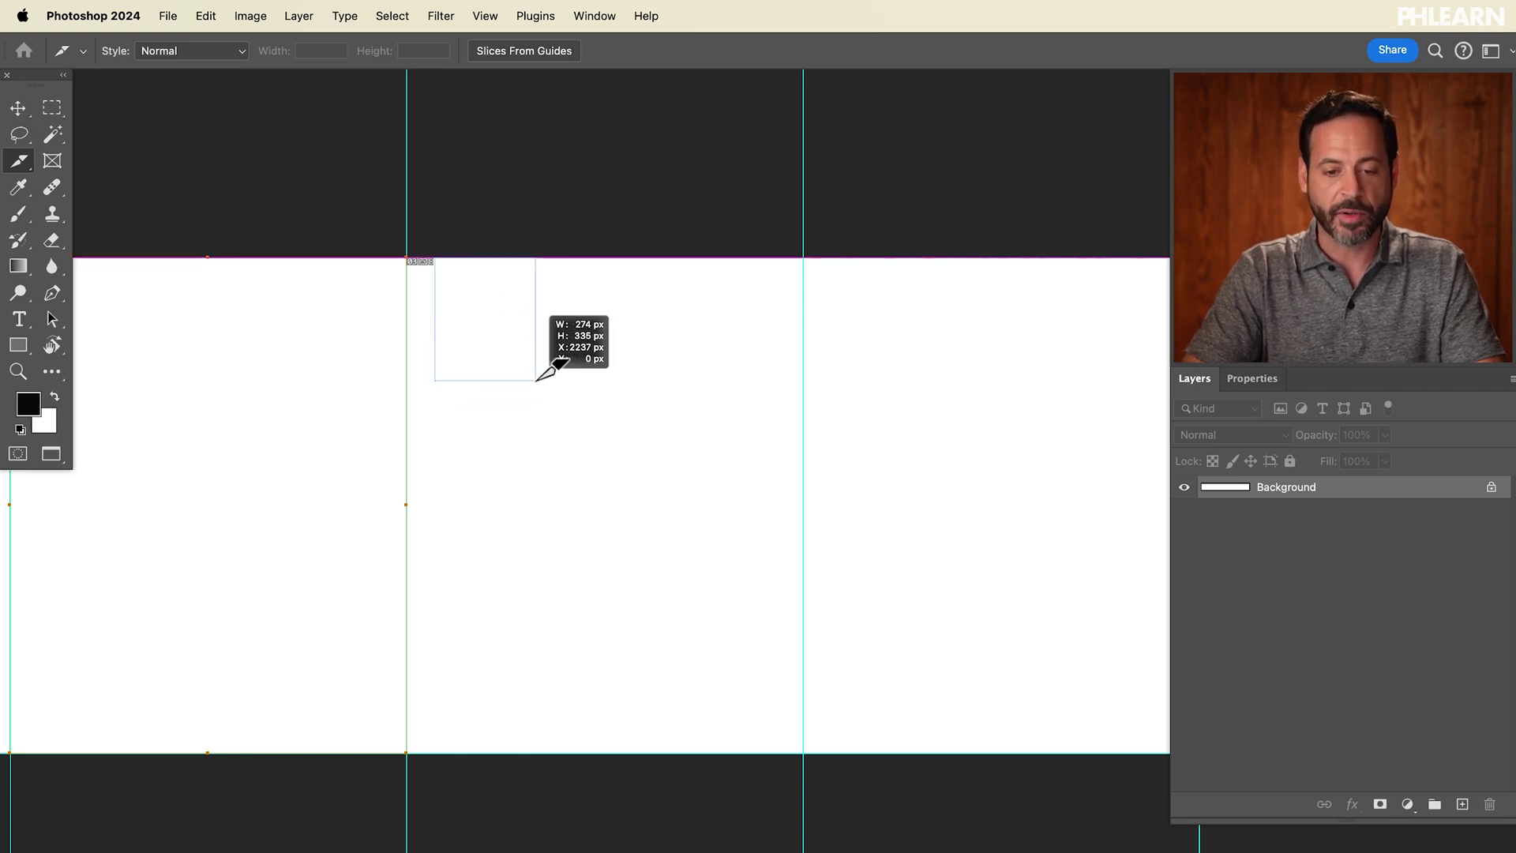
drag(679, 534, 800, 749)
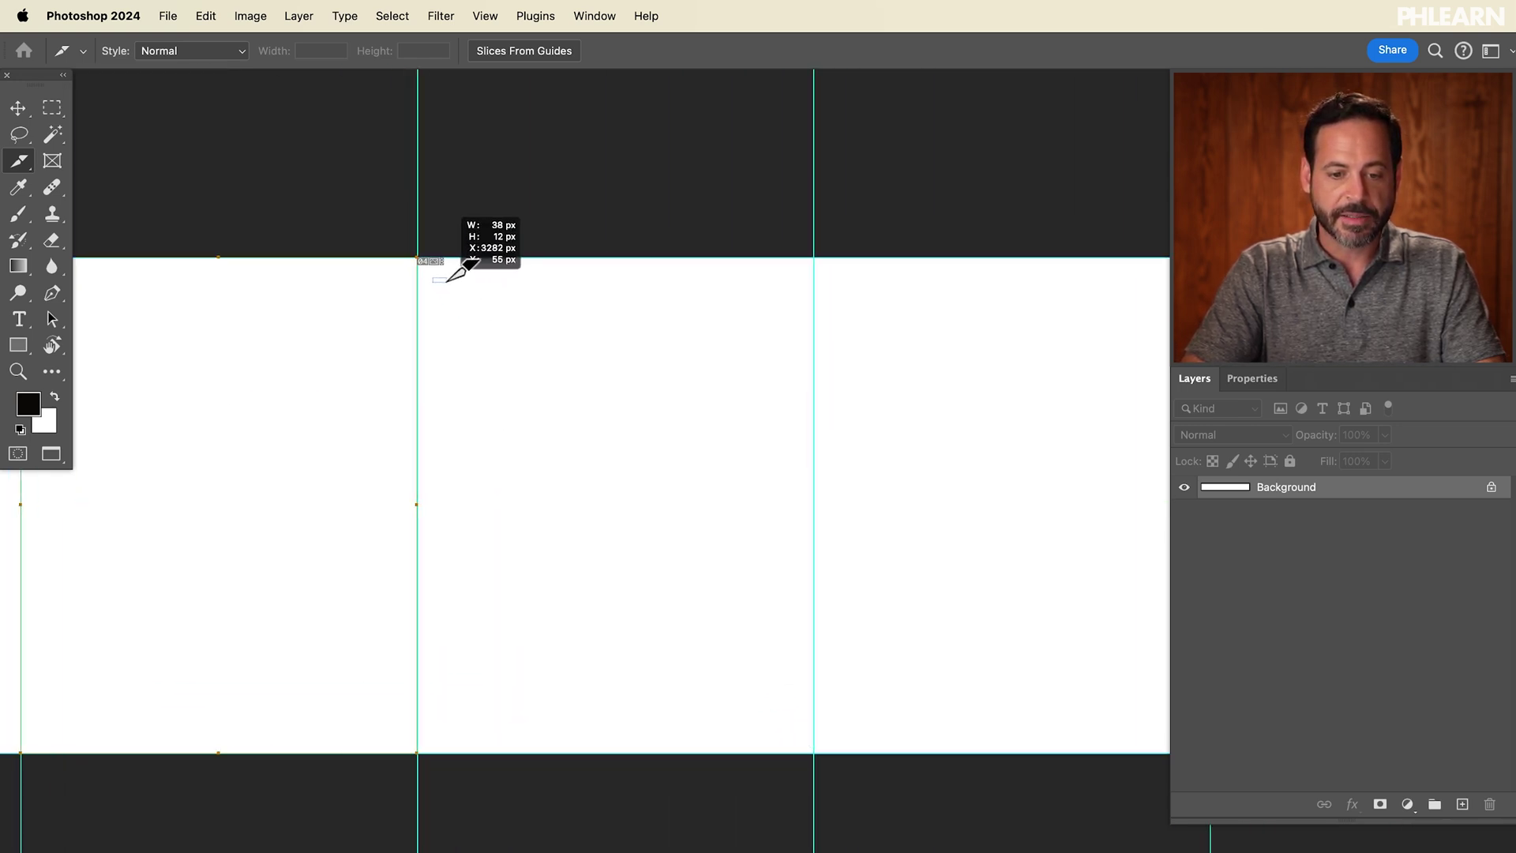
- Draw one guide-snapped slice over each of the fourth, fifth and sixth columns
mouse_move(518, 382)
mouse_down()
mouse_move(512, 369)
mouse_move(811, 749)
mouse_up()
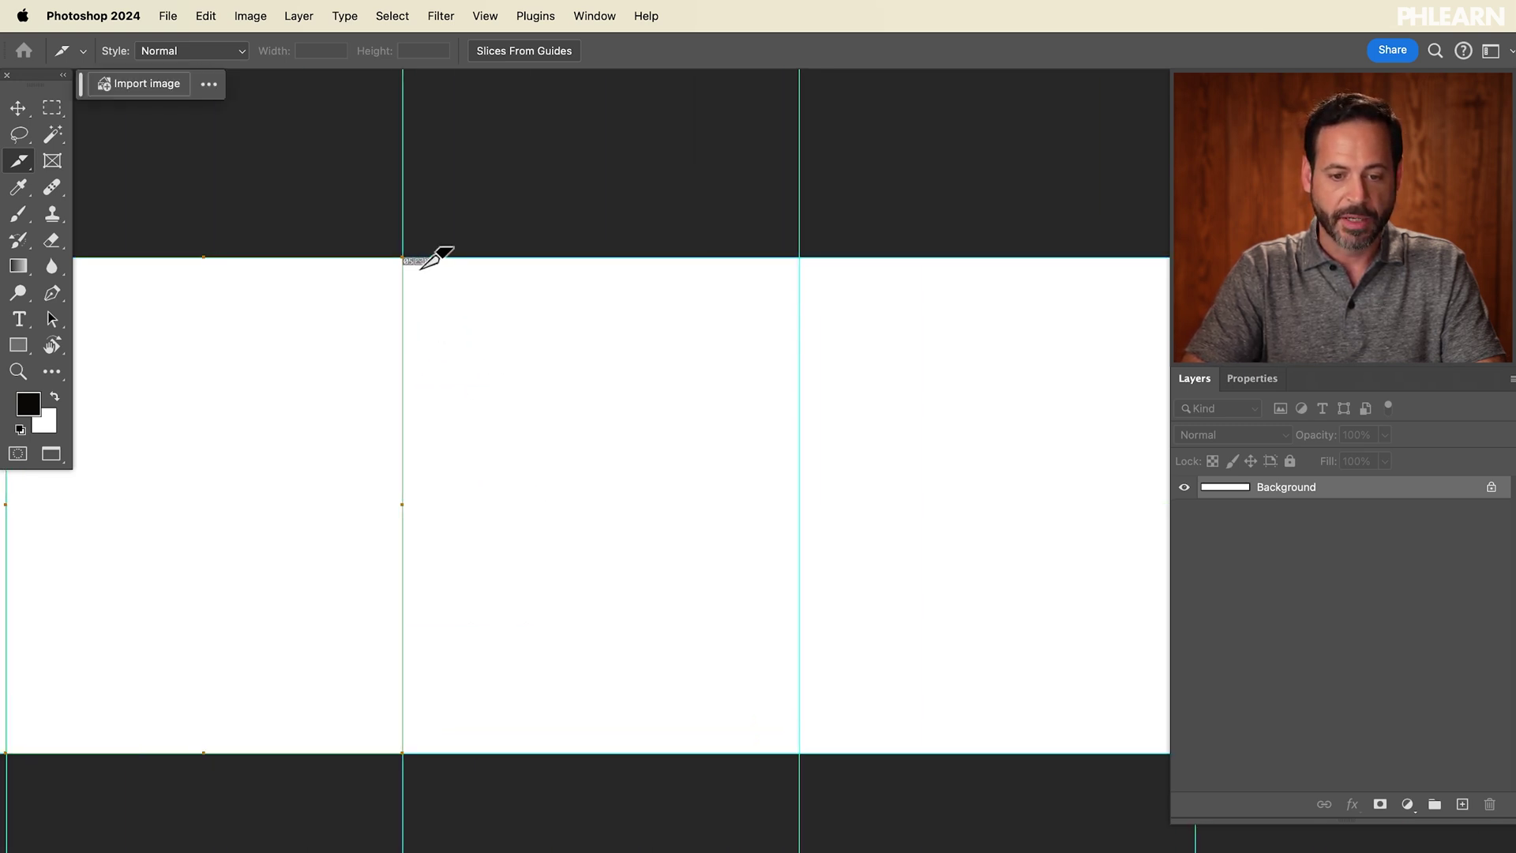
drag(429, 281, 796, 750)
scroll(796, 750, right, 2)
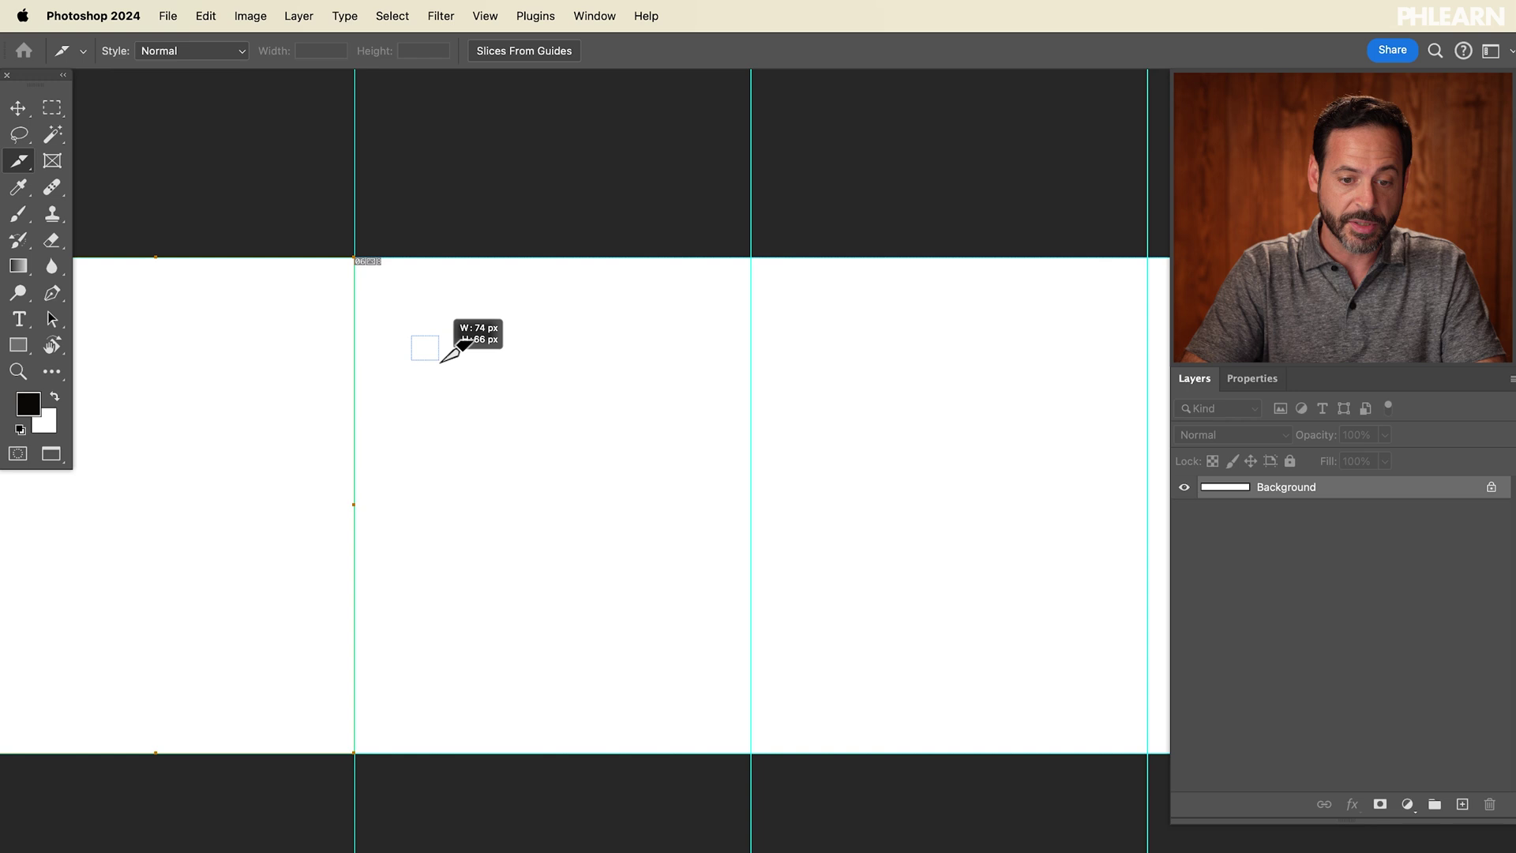
drag(564, 495, 751, 752)
- Draw one guide-snapped slice over each of the seventh and eighth columns
scroll(553, 427, right, 5)
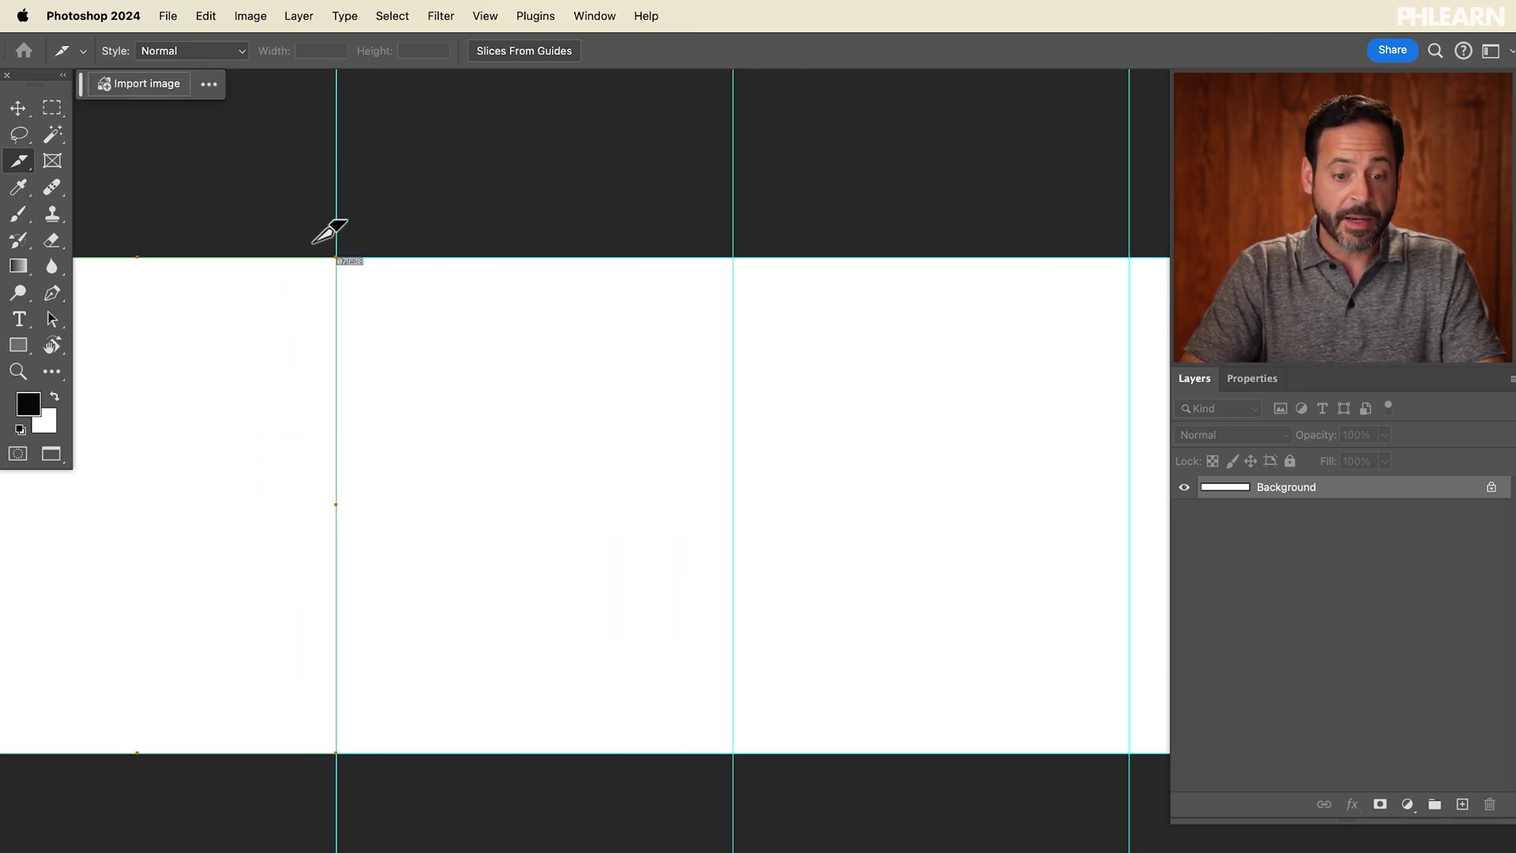
drag(379, 297, 733, 751)
scroll(742, 742, right, 5)
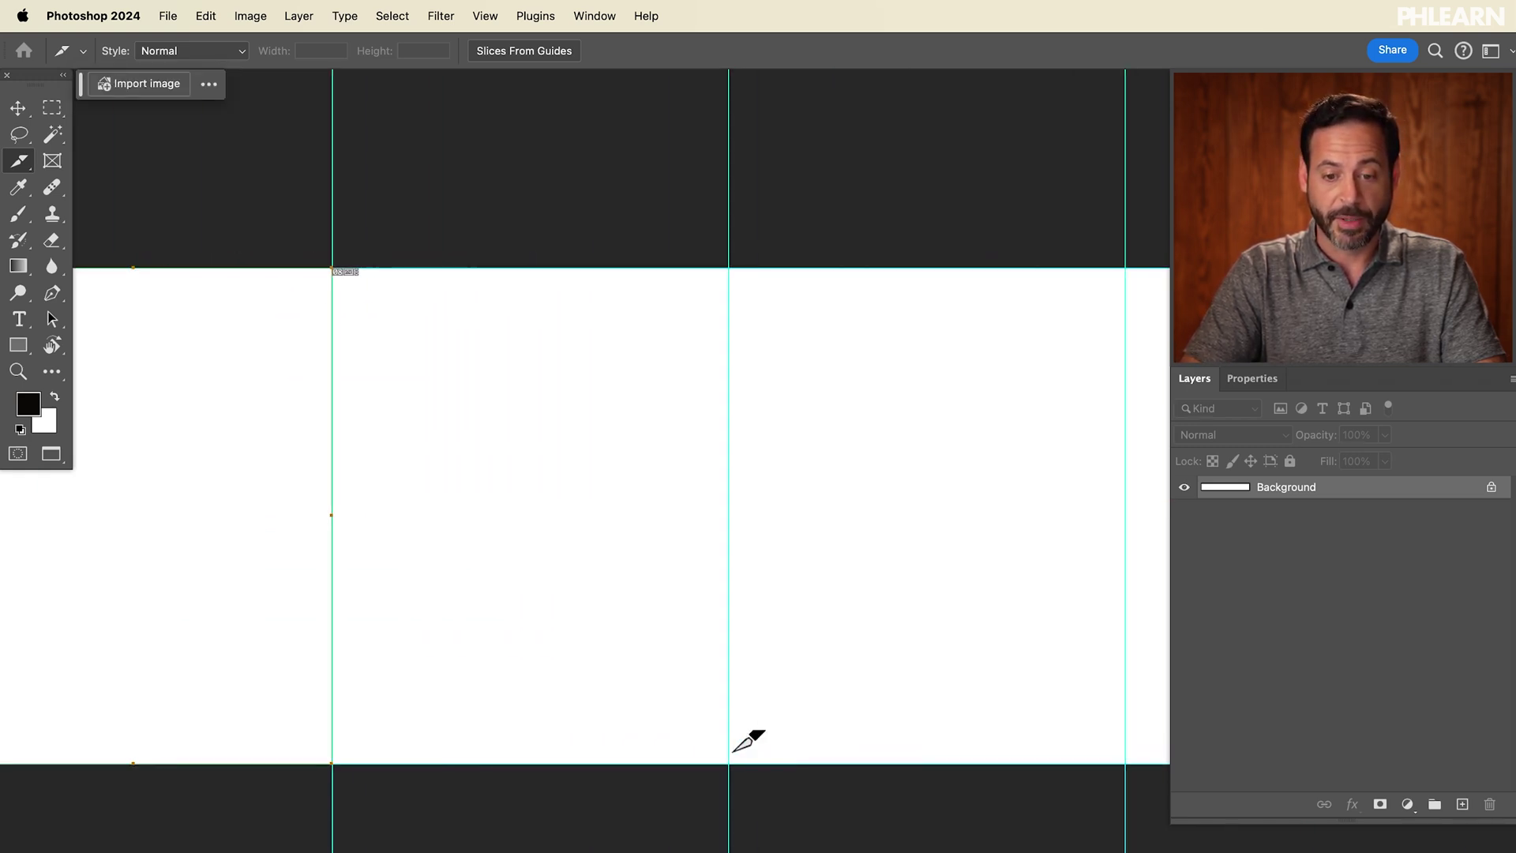
drag(420, 352, 573, 497)
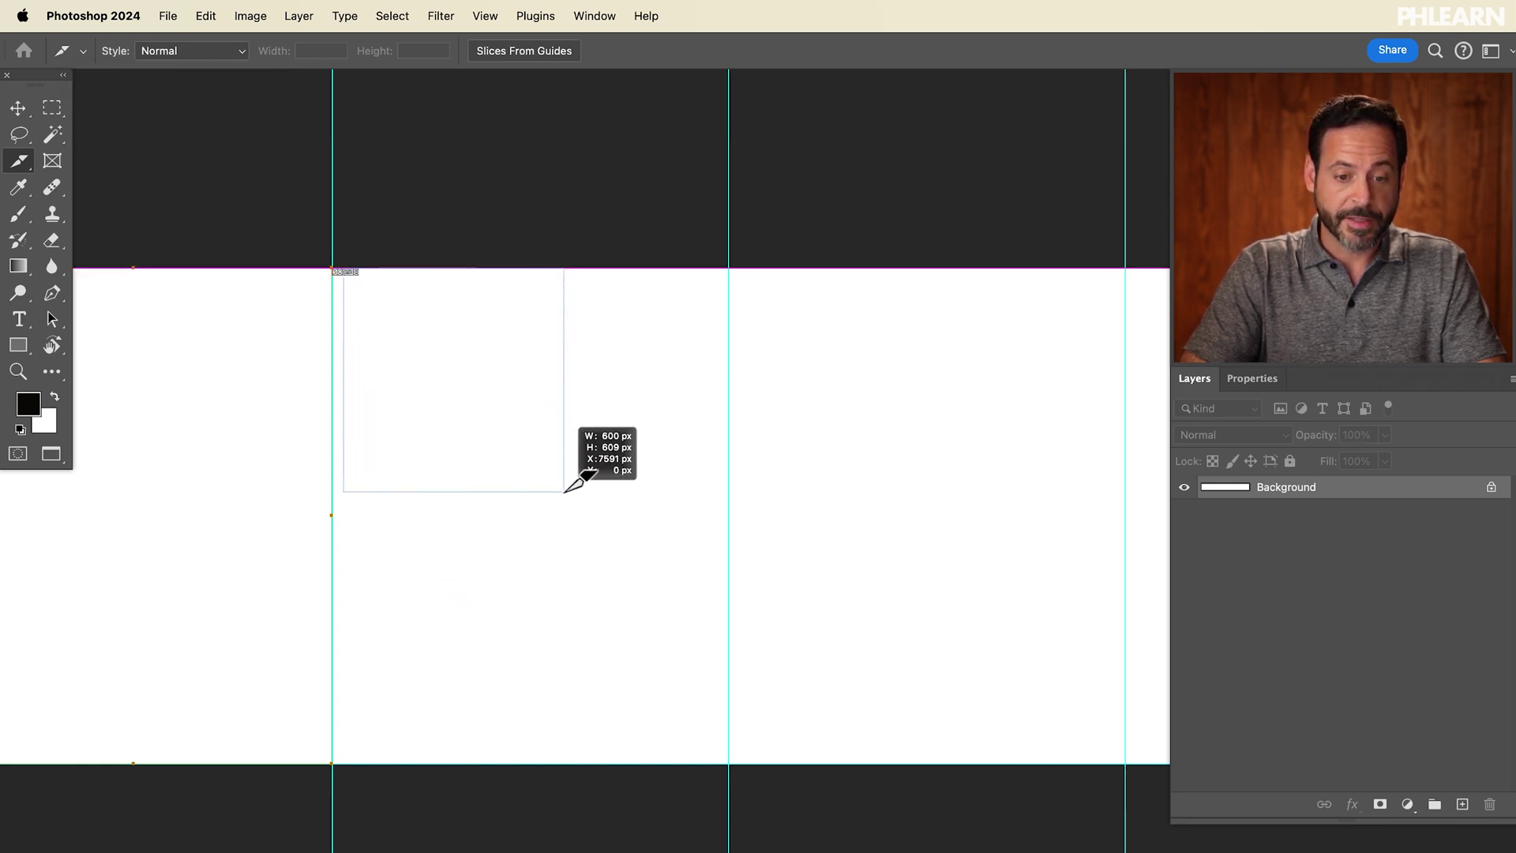
drag(678, 629, 734, 761)
- Slice the ninth and tenth columns along their guides, covering the canvas through its far end
scroll(730, 762, left, 1)
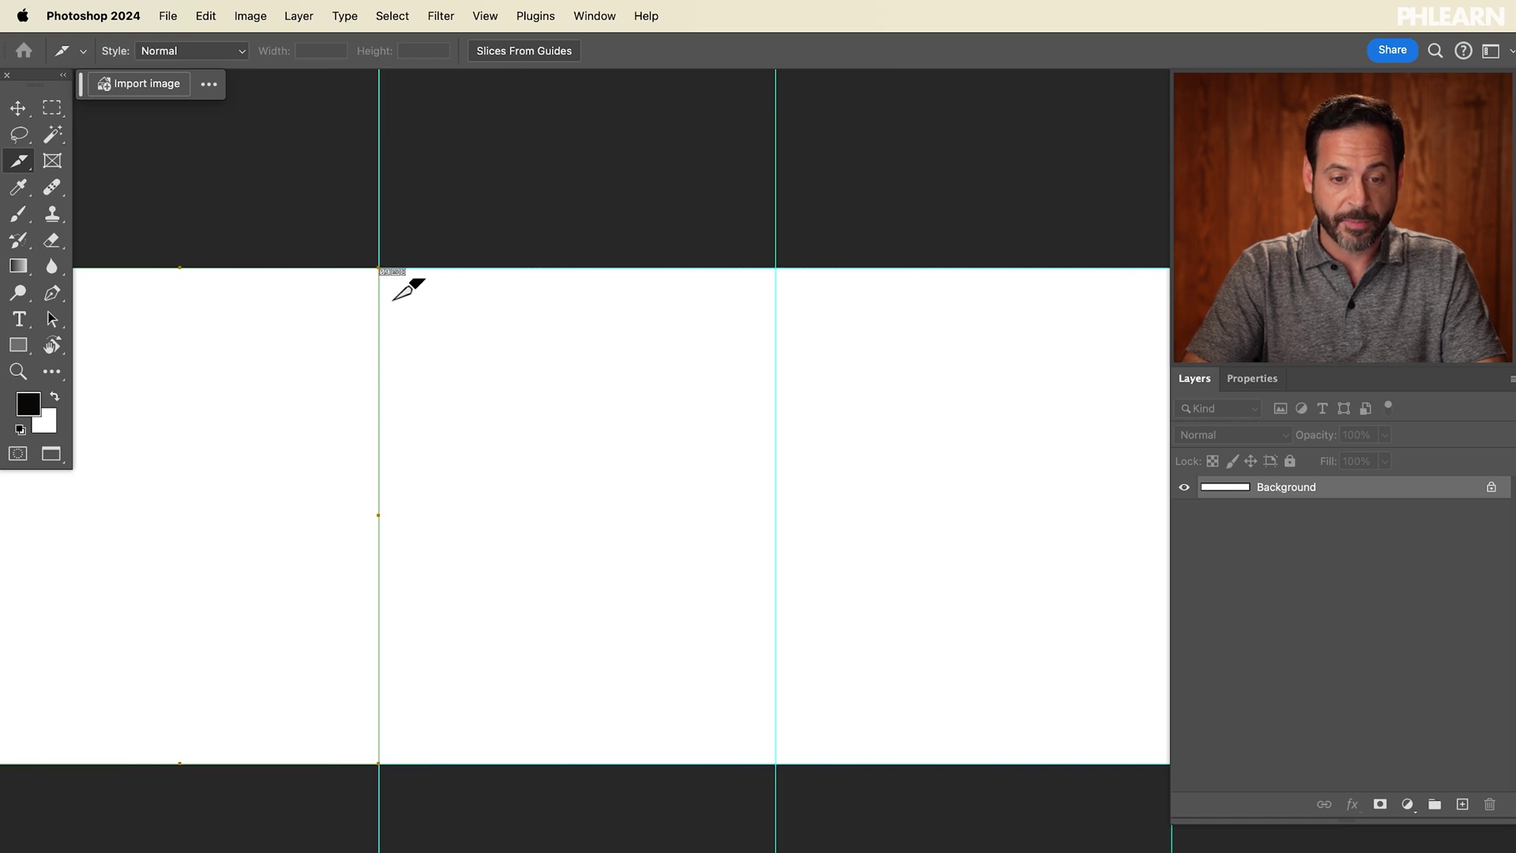
drag(793, 719, 778, 760)
scroll(779, 760, left, 2)
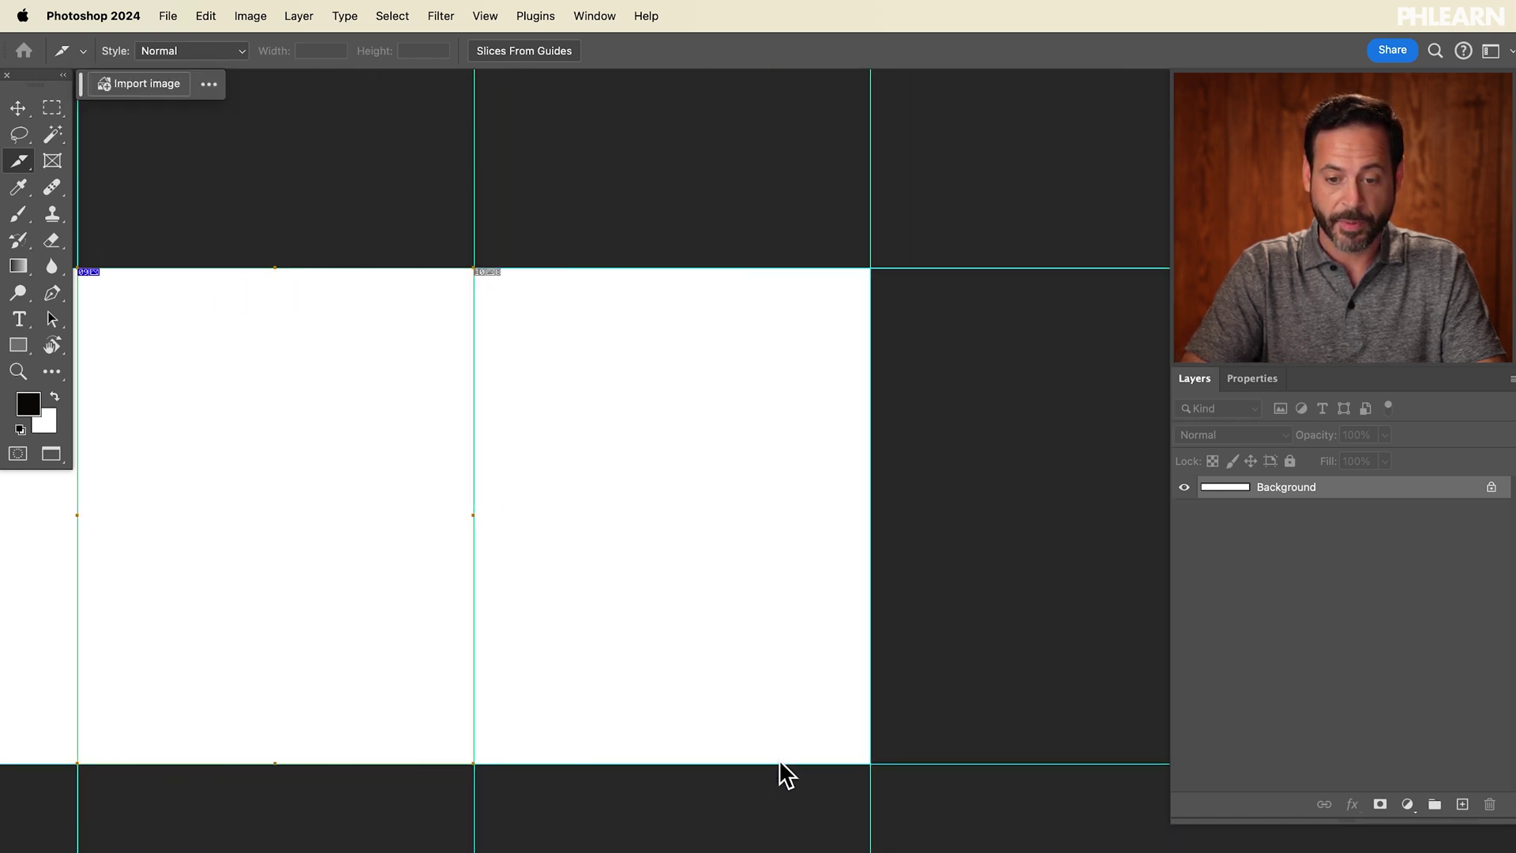
drag(565, 399, 856, 762)
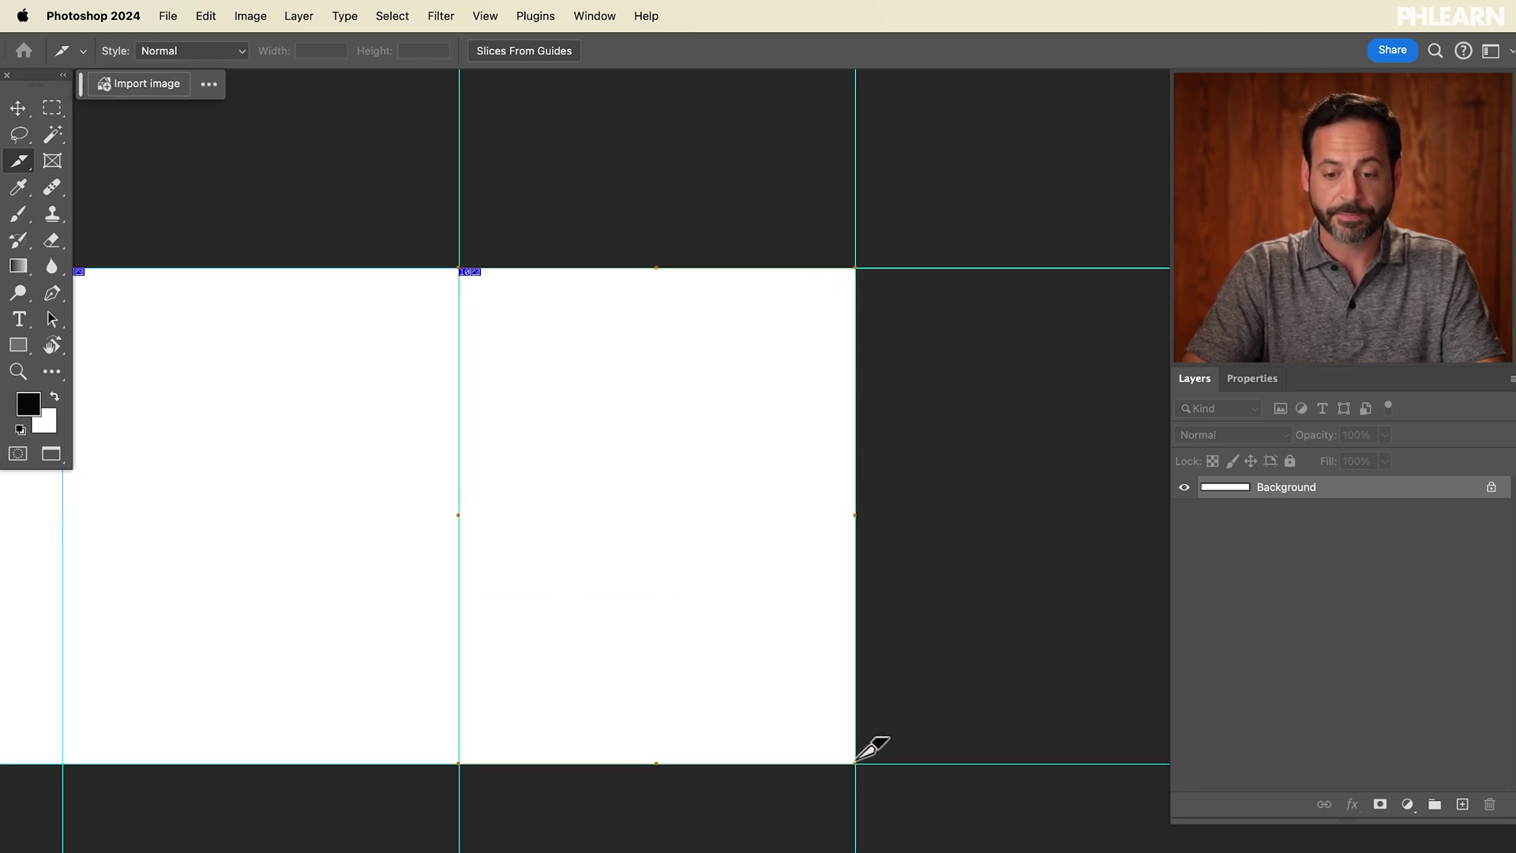
- Return the sliced carousel document from full screen to a floating window and place it in the open workspace with all ten columns in view
scroll(856, 762, down, 6)
scroll(871, 748, down, 3)
scroll(284, 543, down, 3)
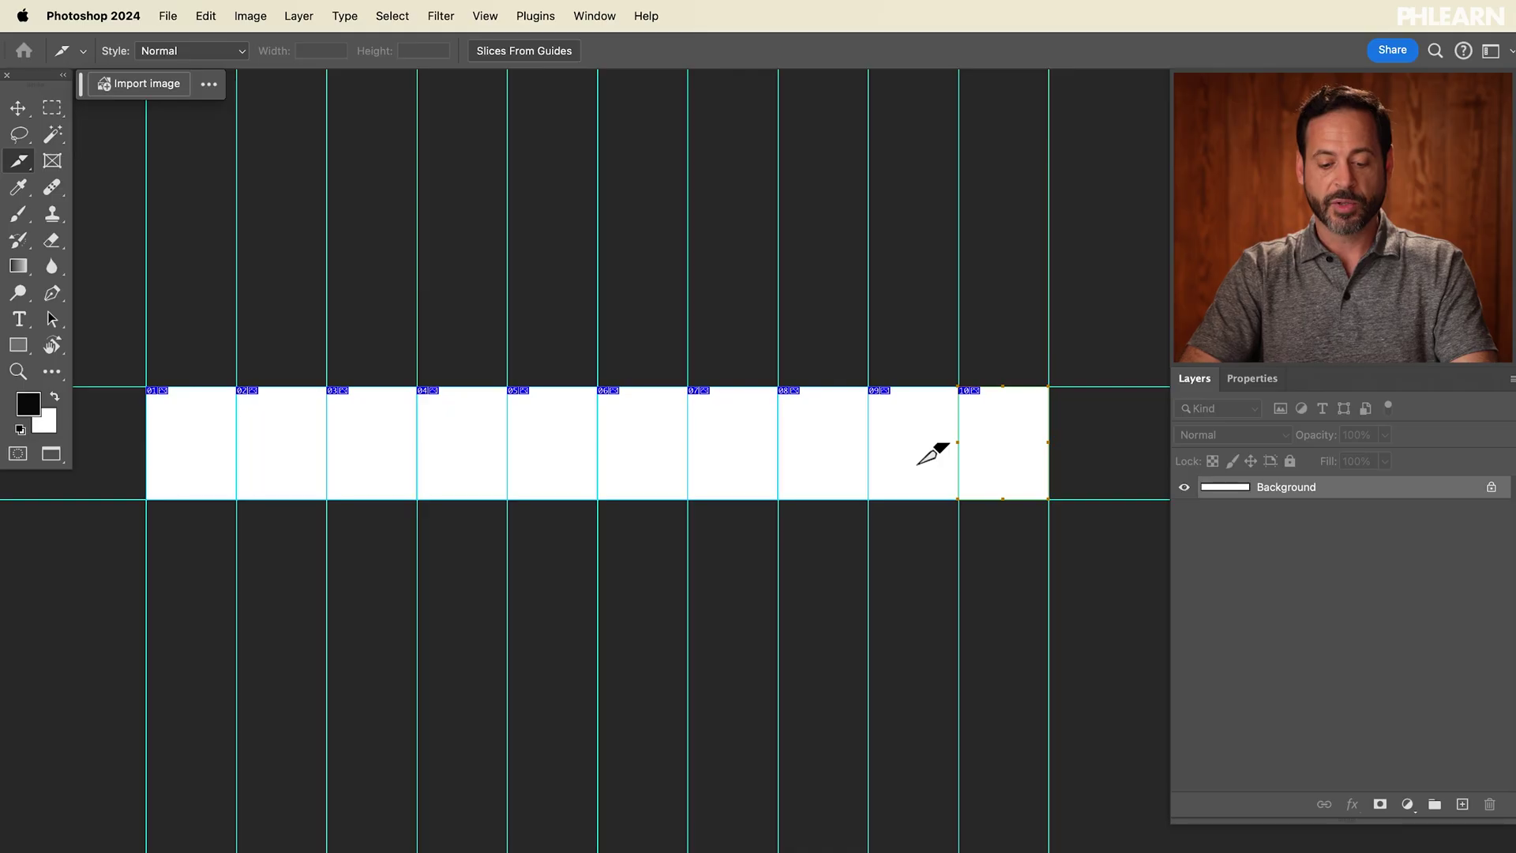
key(f)
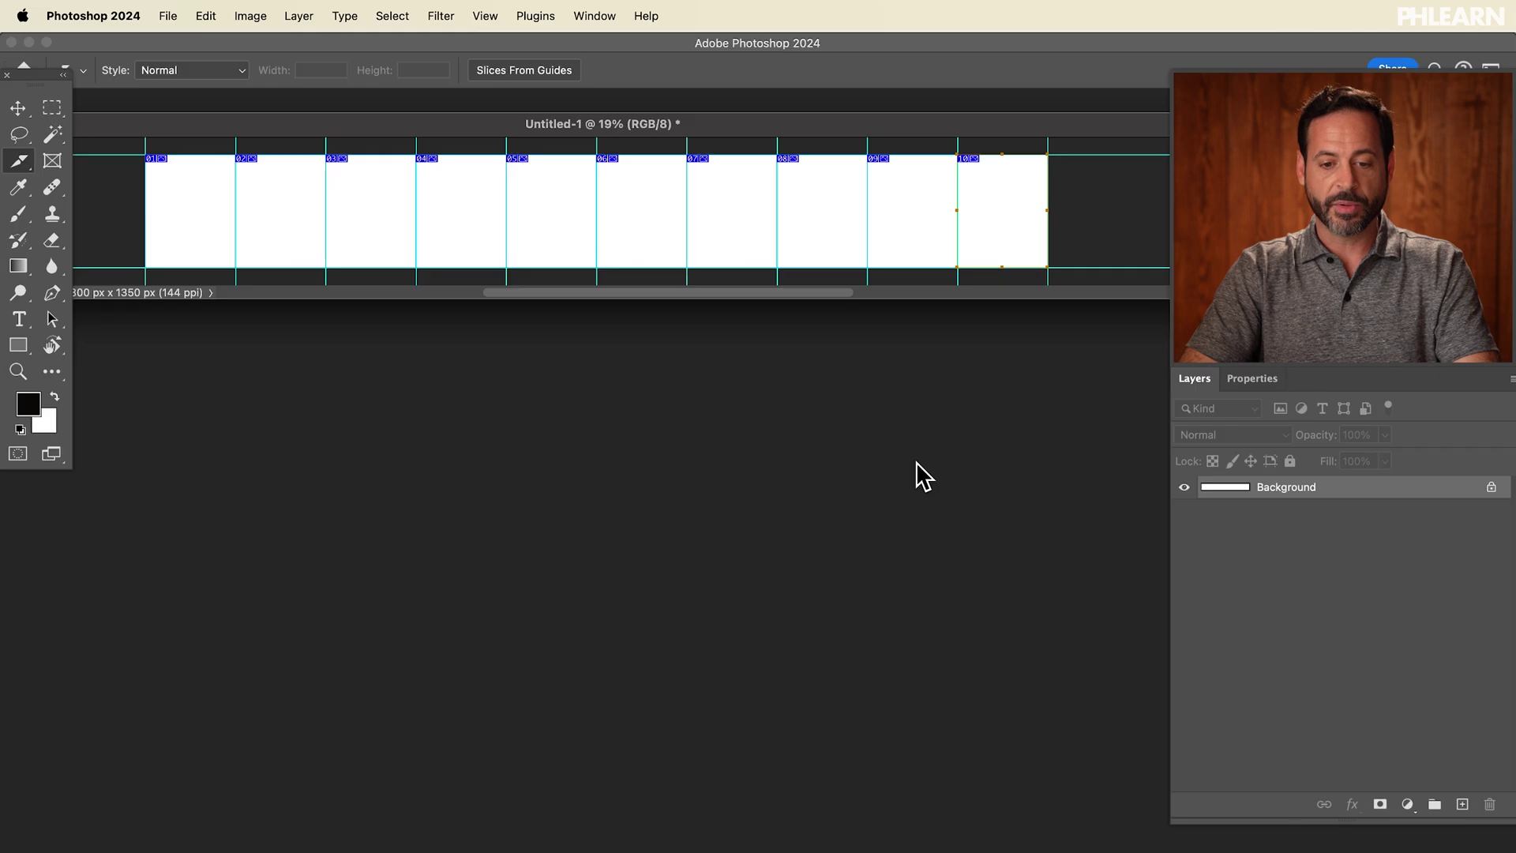
drag(674, 131, 818, 251)
- Open the Load Layers dialog and add all the JPG files in Sample Images, pexels-cottonbro-9896800.jpg through pexels-cottonbro-9906685.jpg, as source files
click(168, 16)
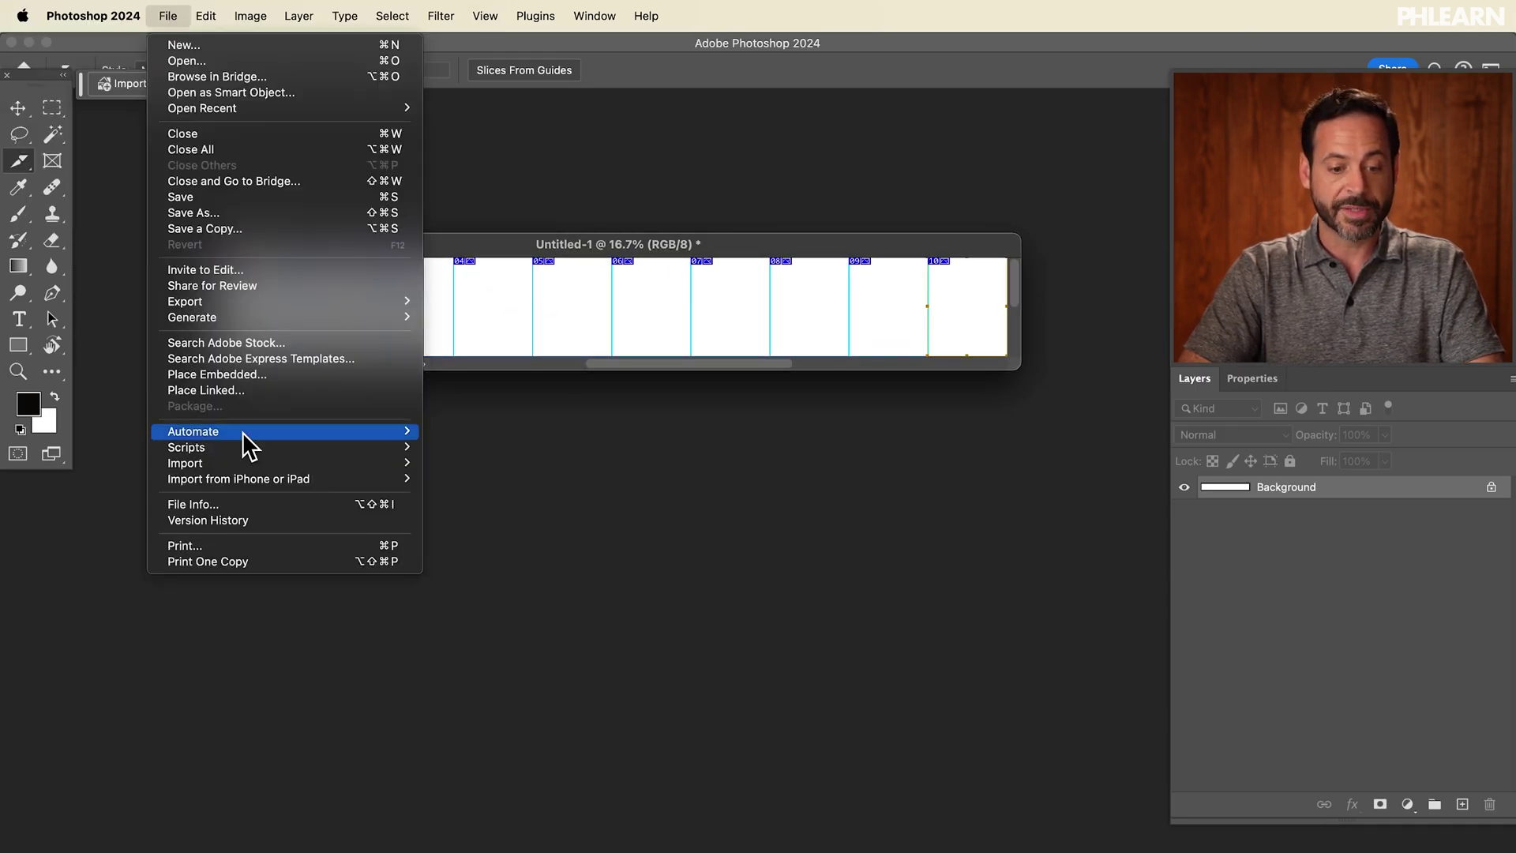
mouse_move(240, 448)
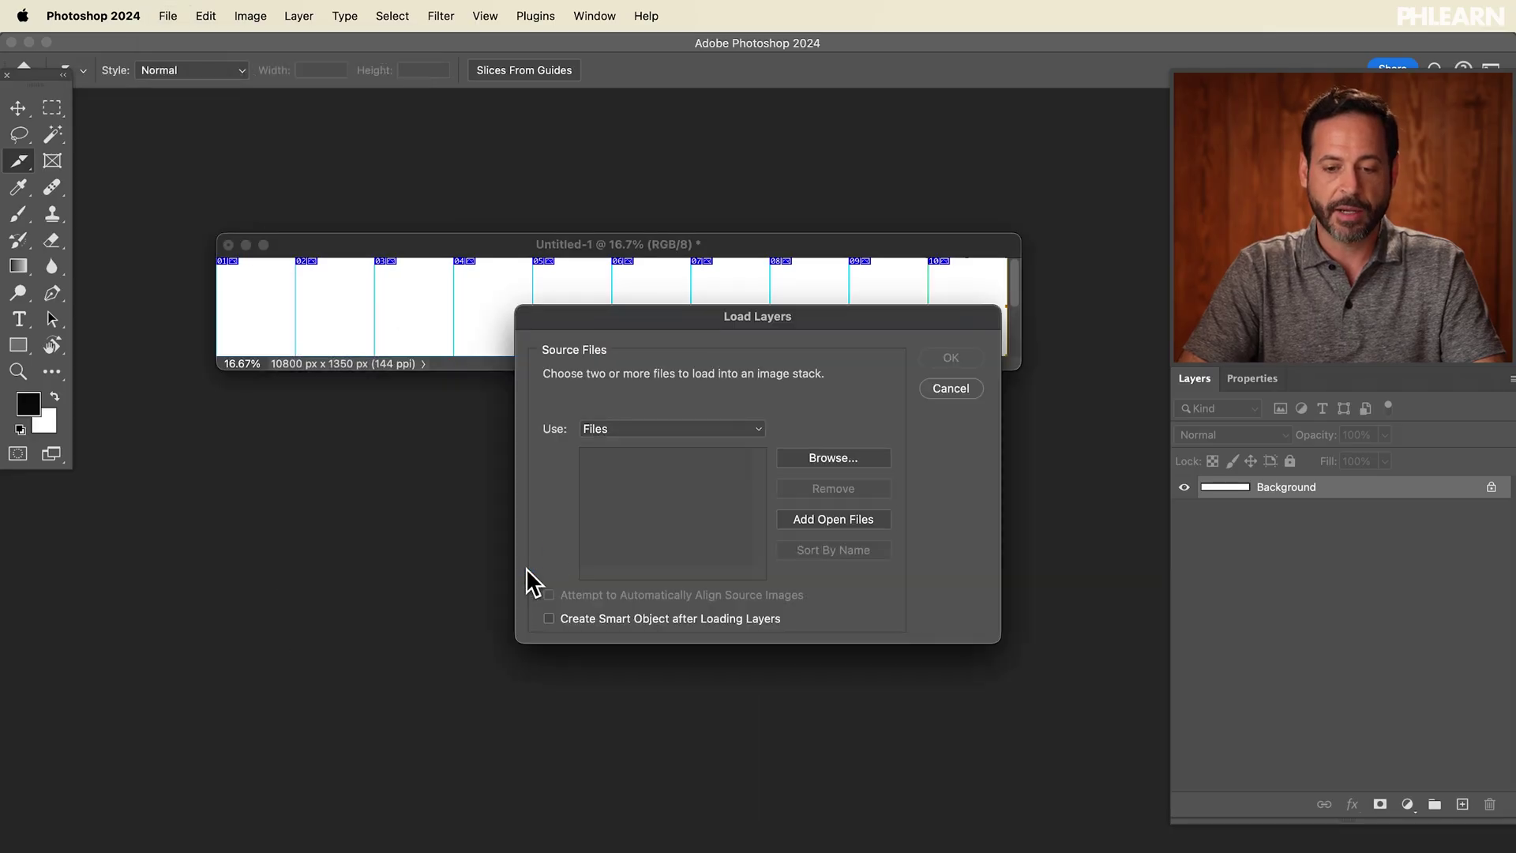
click(849, 472)
click(655, 407)
drag(717, 383, 413, 222)
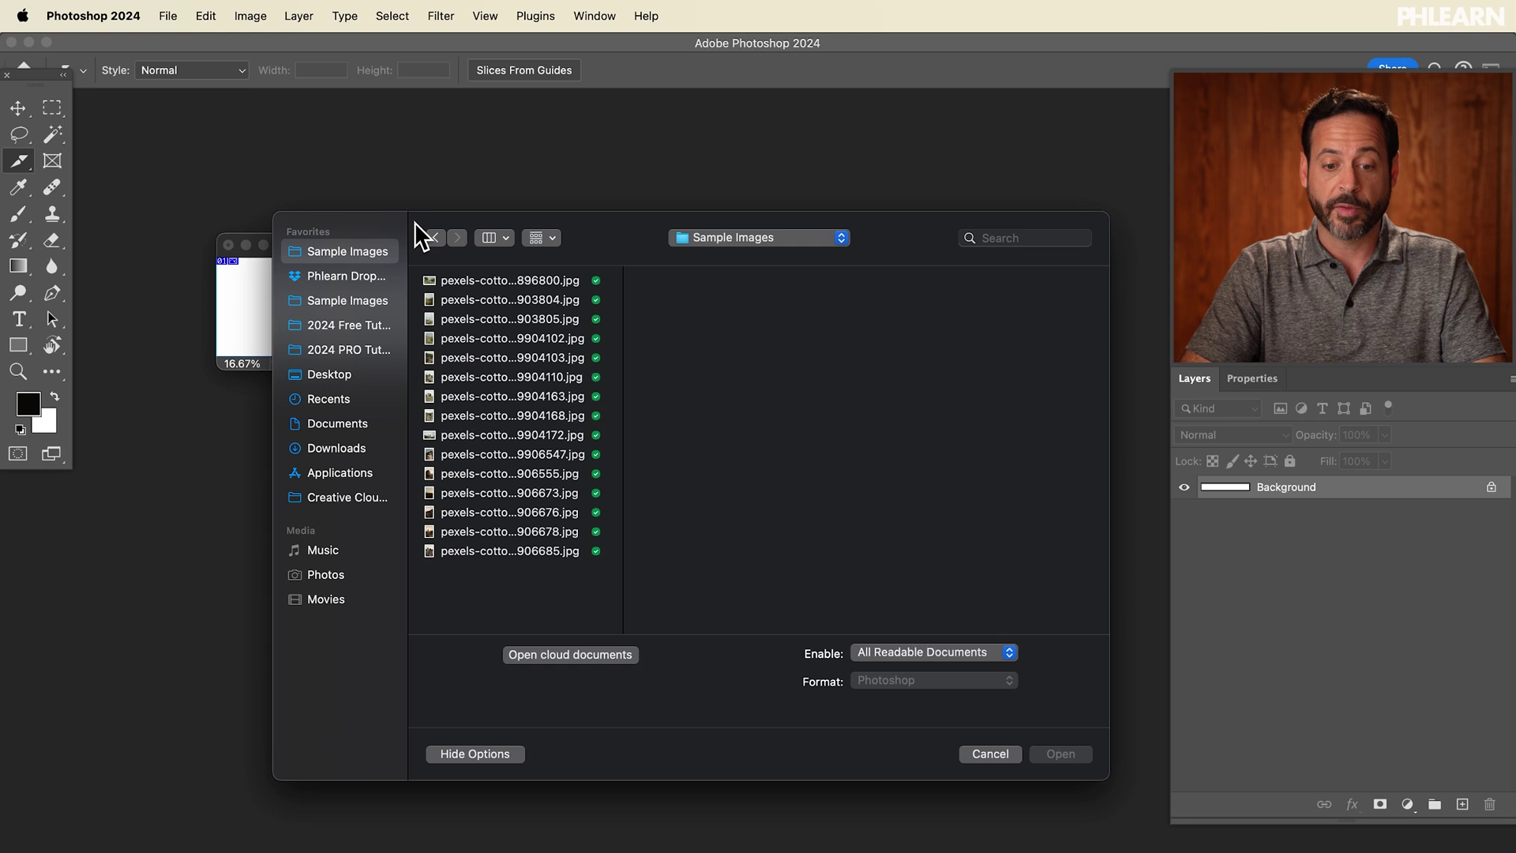
click(489, 281)
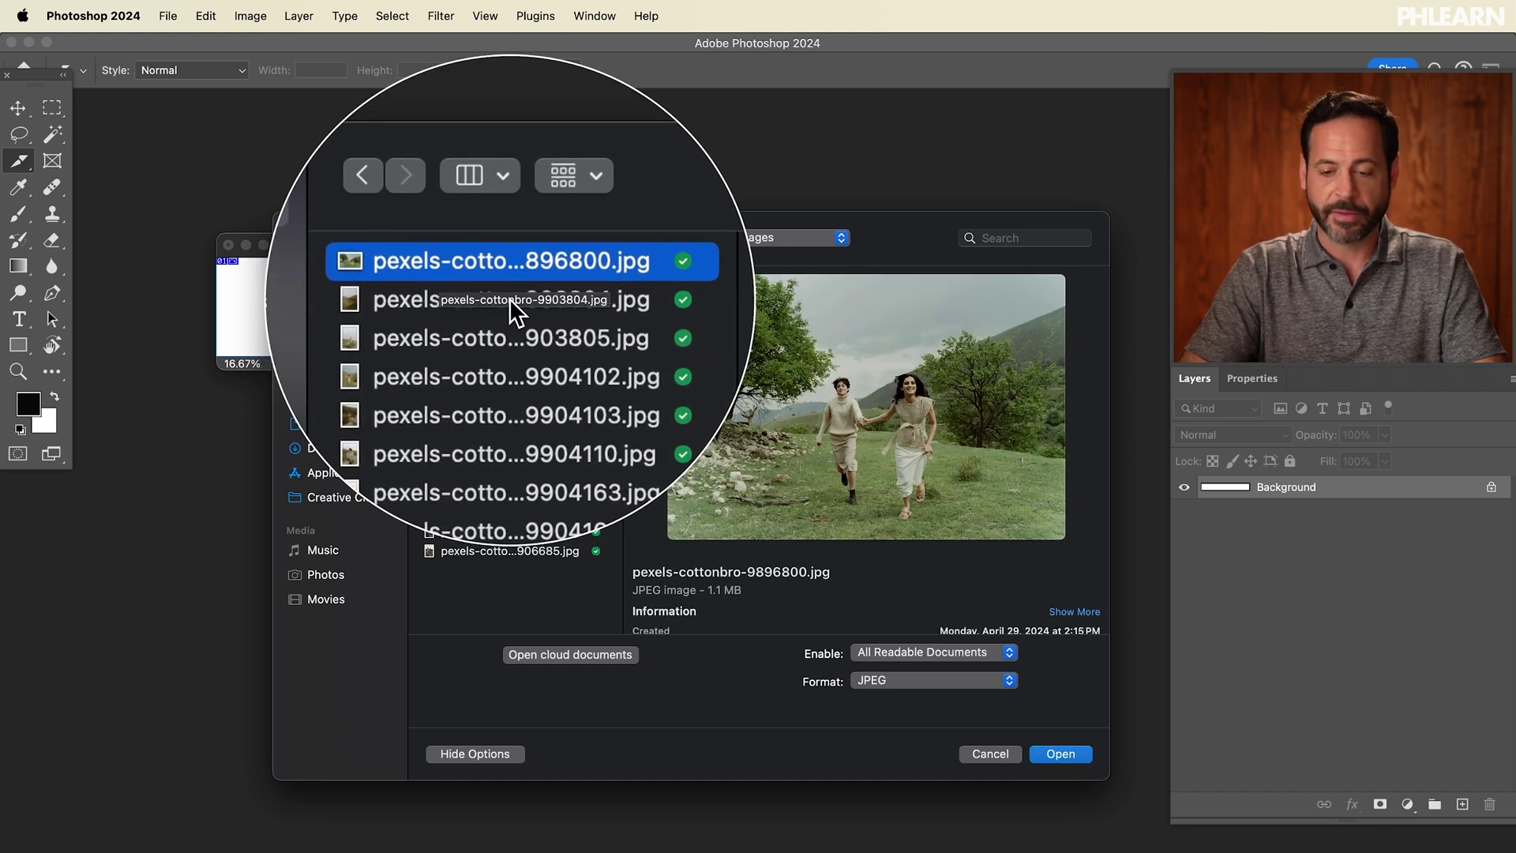
shift+click(524, 553)
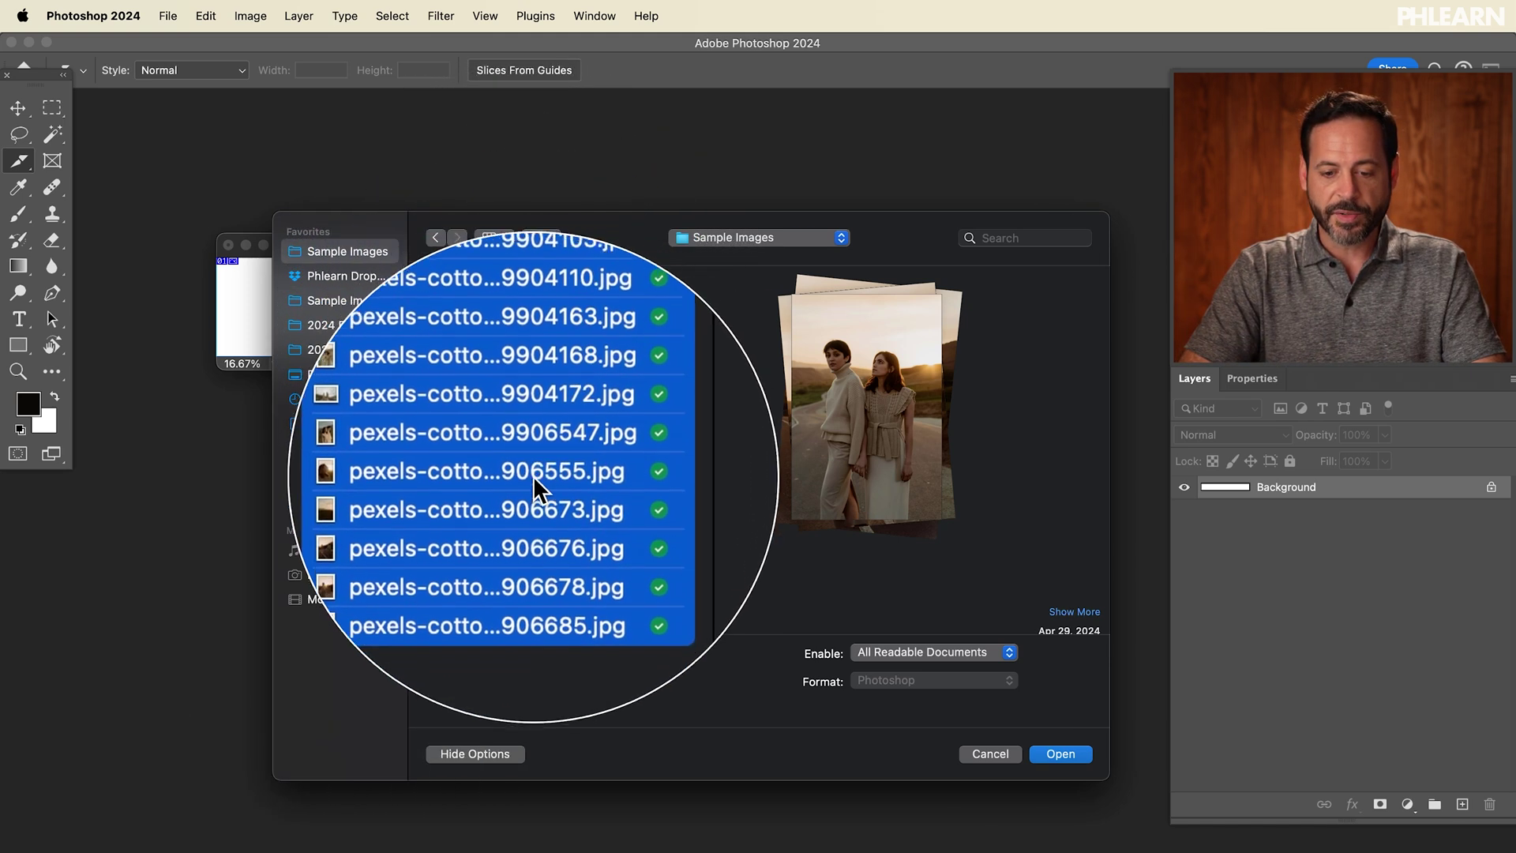
click(1059, 754)
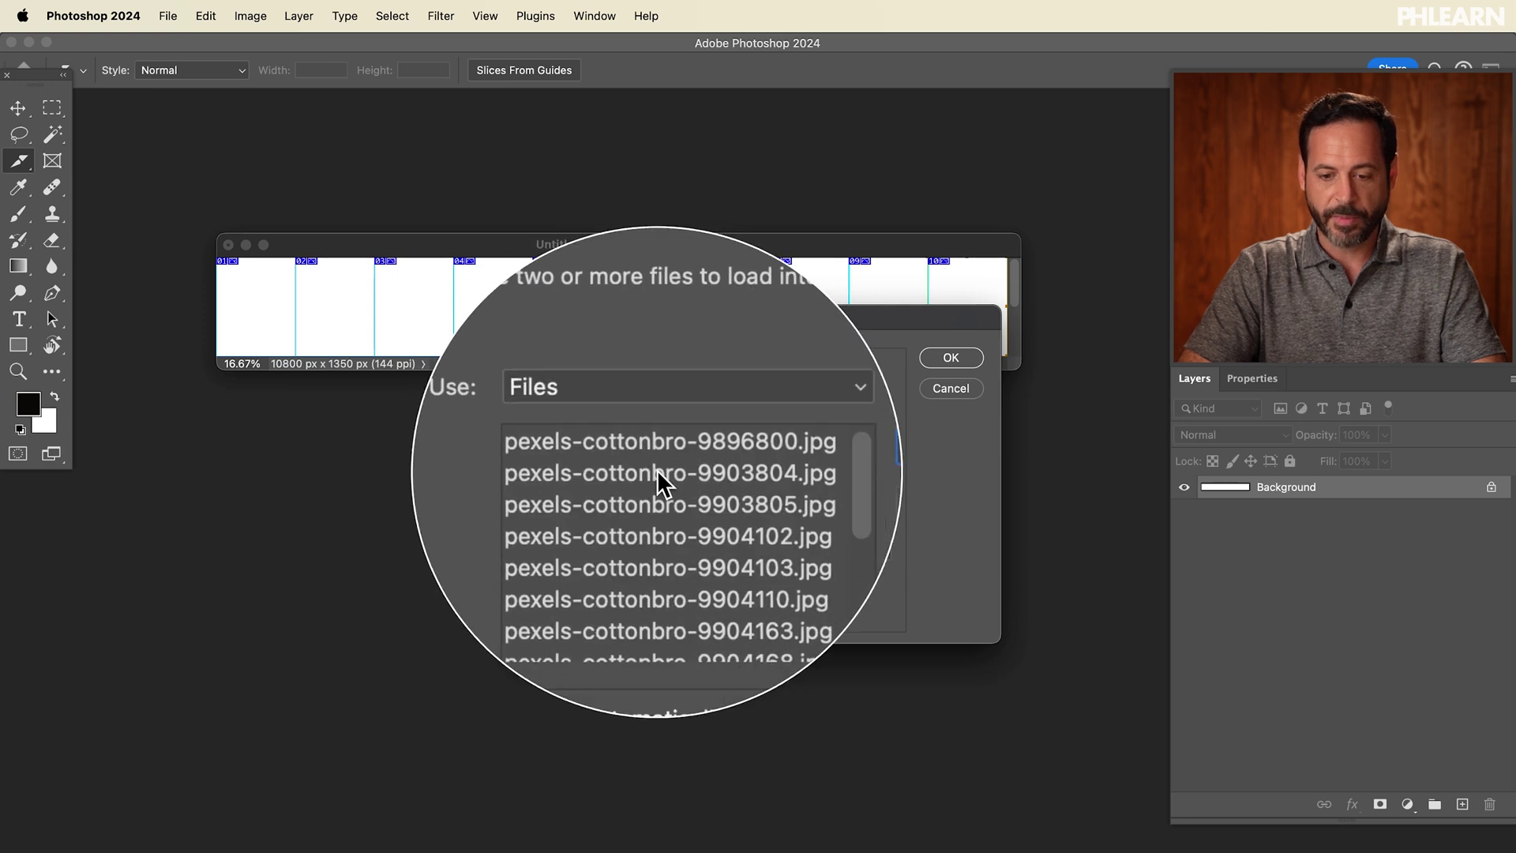
- Review the source file list and load the images as stacked layers in a new document, without automatic alignment or Smart Object conversion
scroll(658, 472, down, 4)
scroll(658, 473, up, 4)
scroll(659, 472, down, 4)
scroll(659, 472, up, 4)
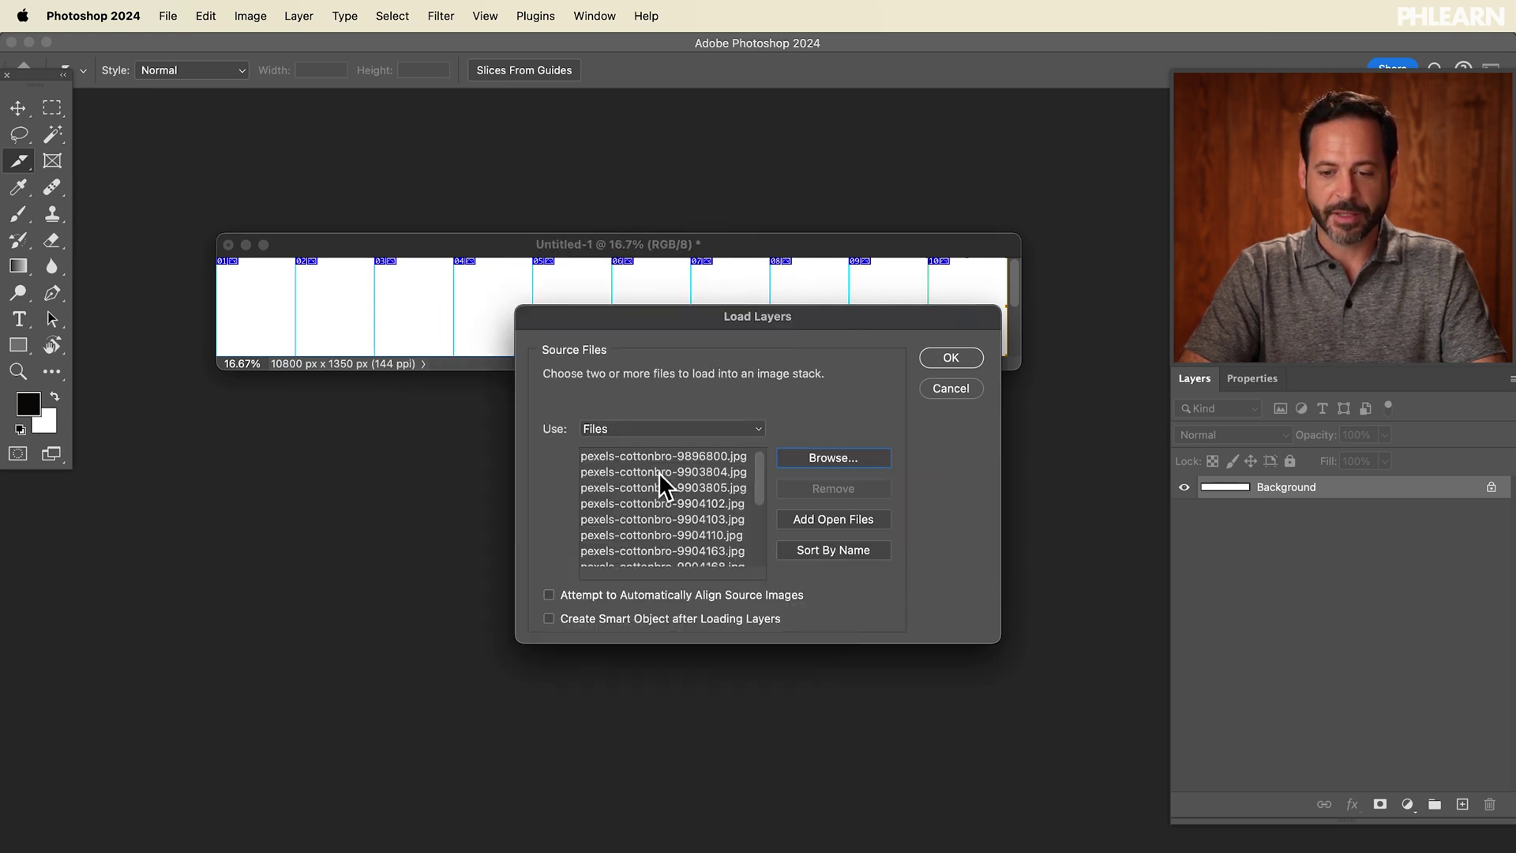
click(952, 362)
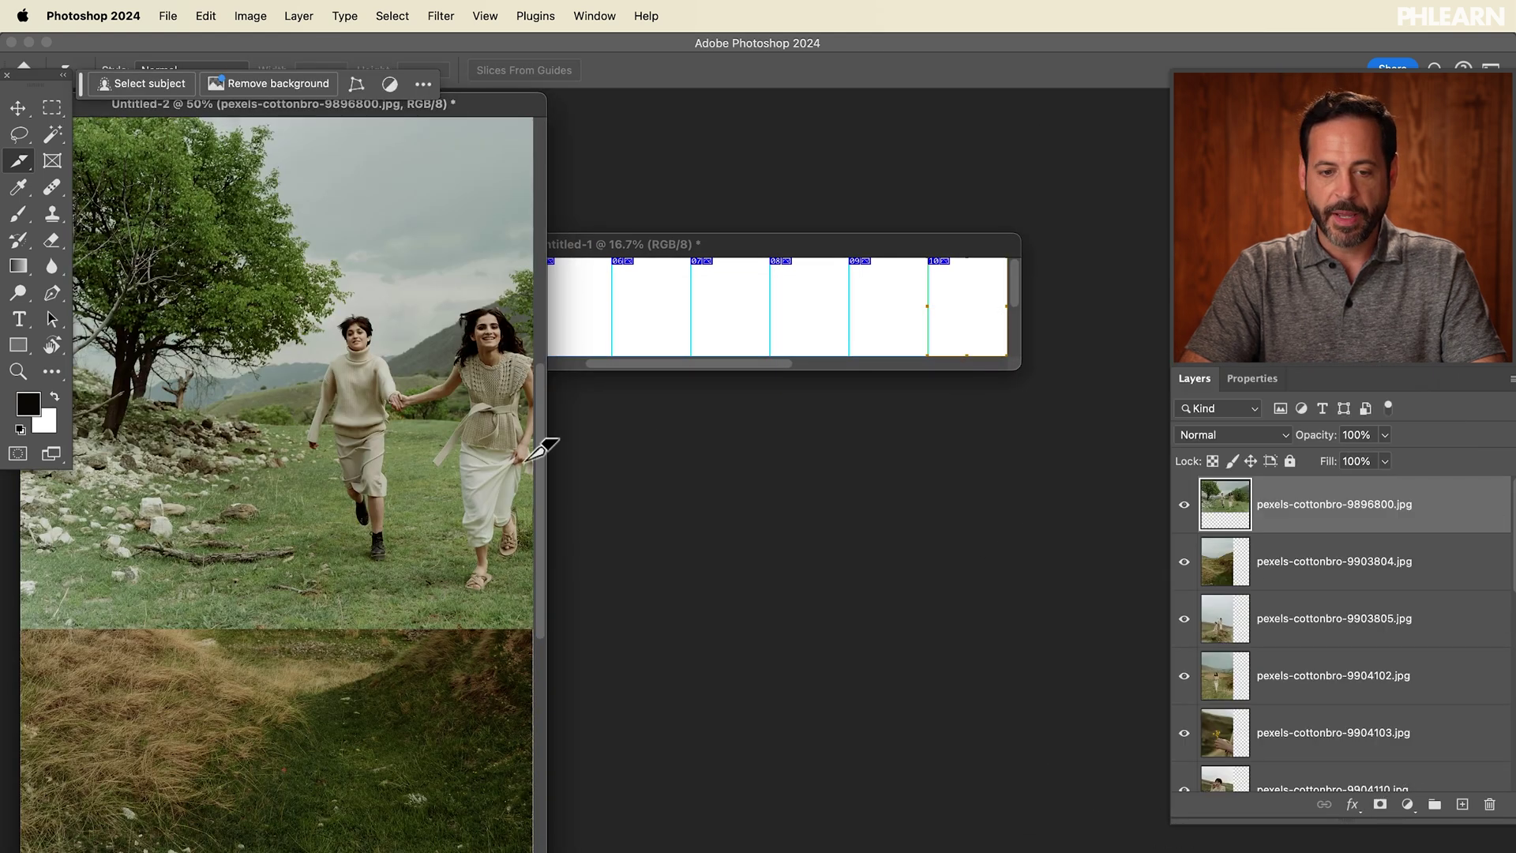
- Reduce the stacked-image document to 25% zoom, check its layers, and arrange its window so part of the carousel document stays exposed
key(super+minus)
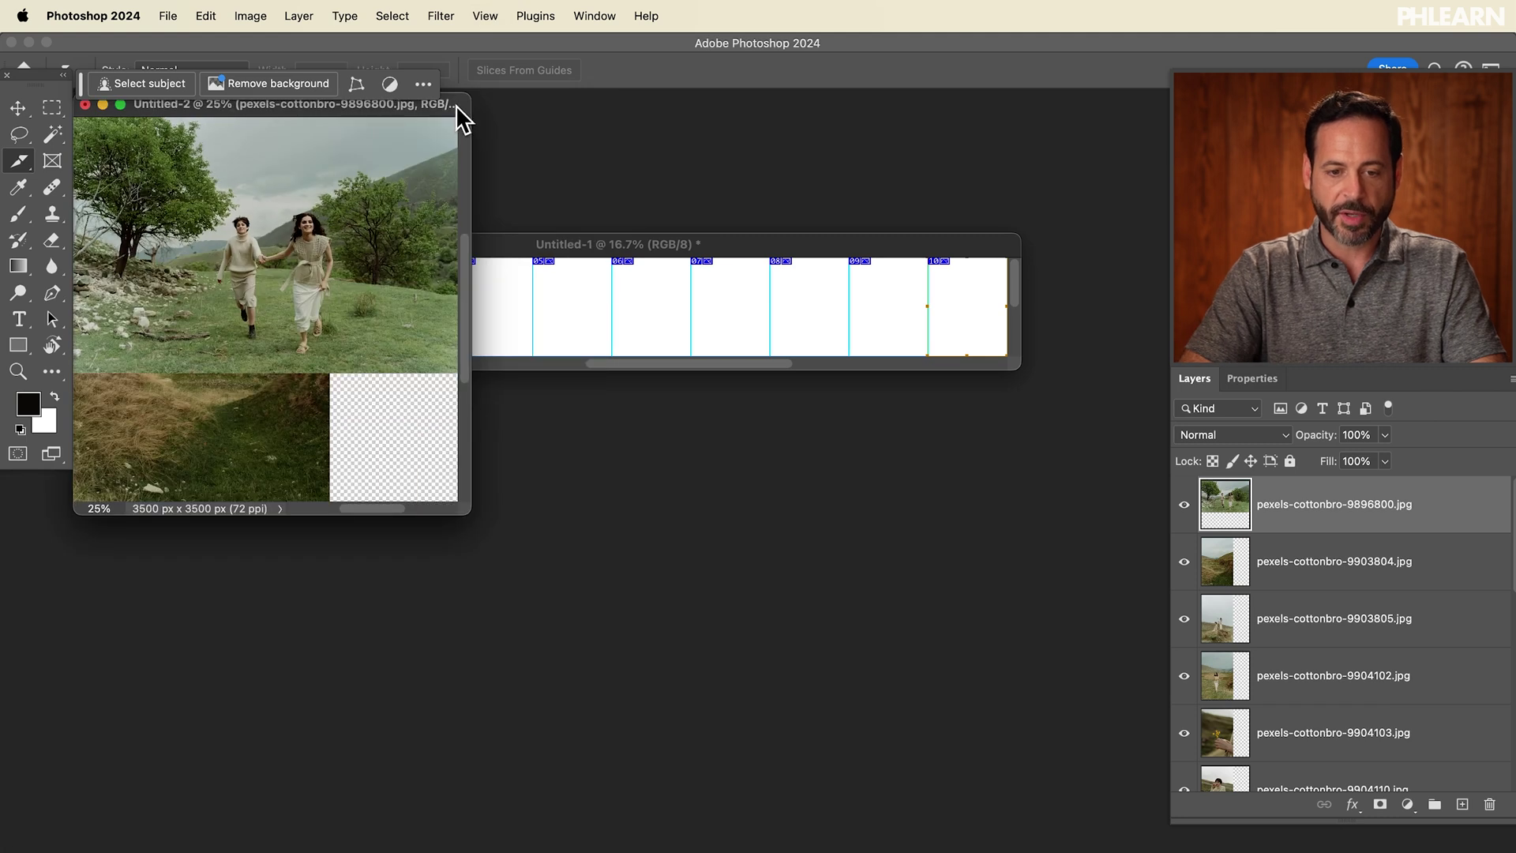
drag(456, 109, 792, 173)
scroll(1356, 588, down, 10)
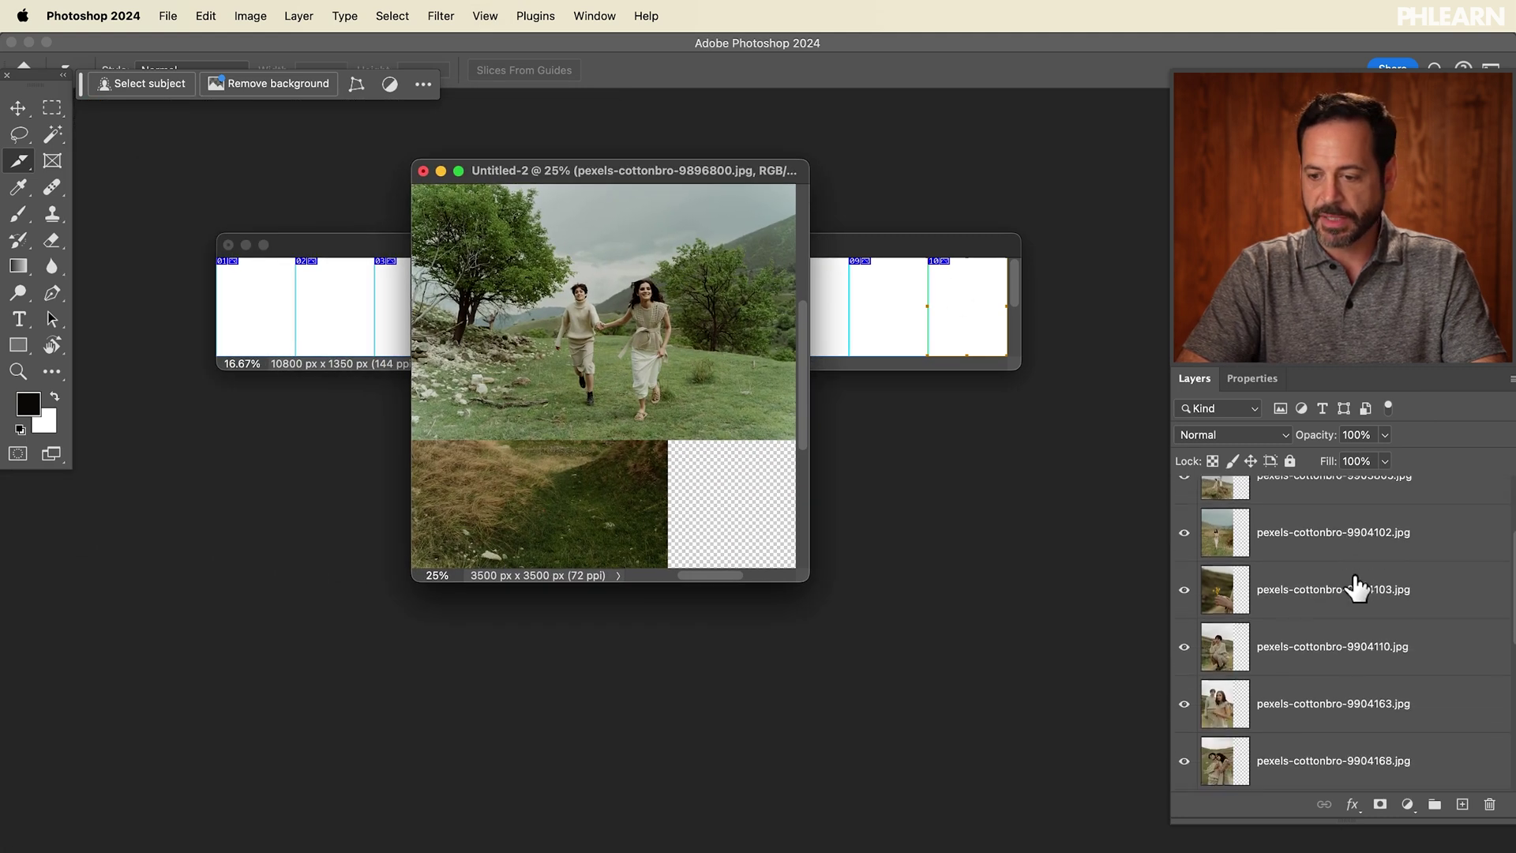
scroll(1306, 688, up, 10)
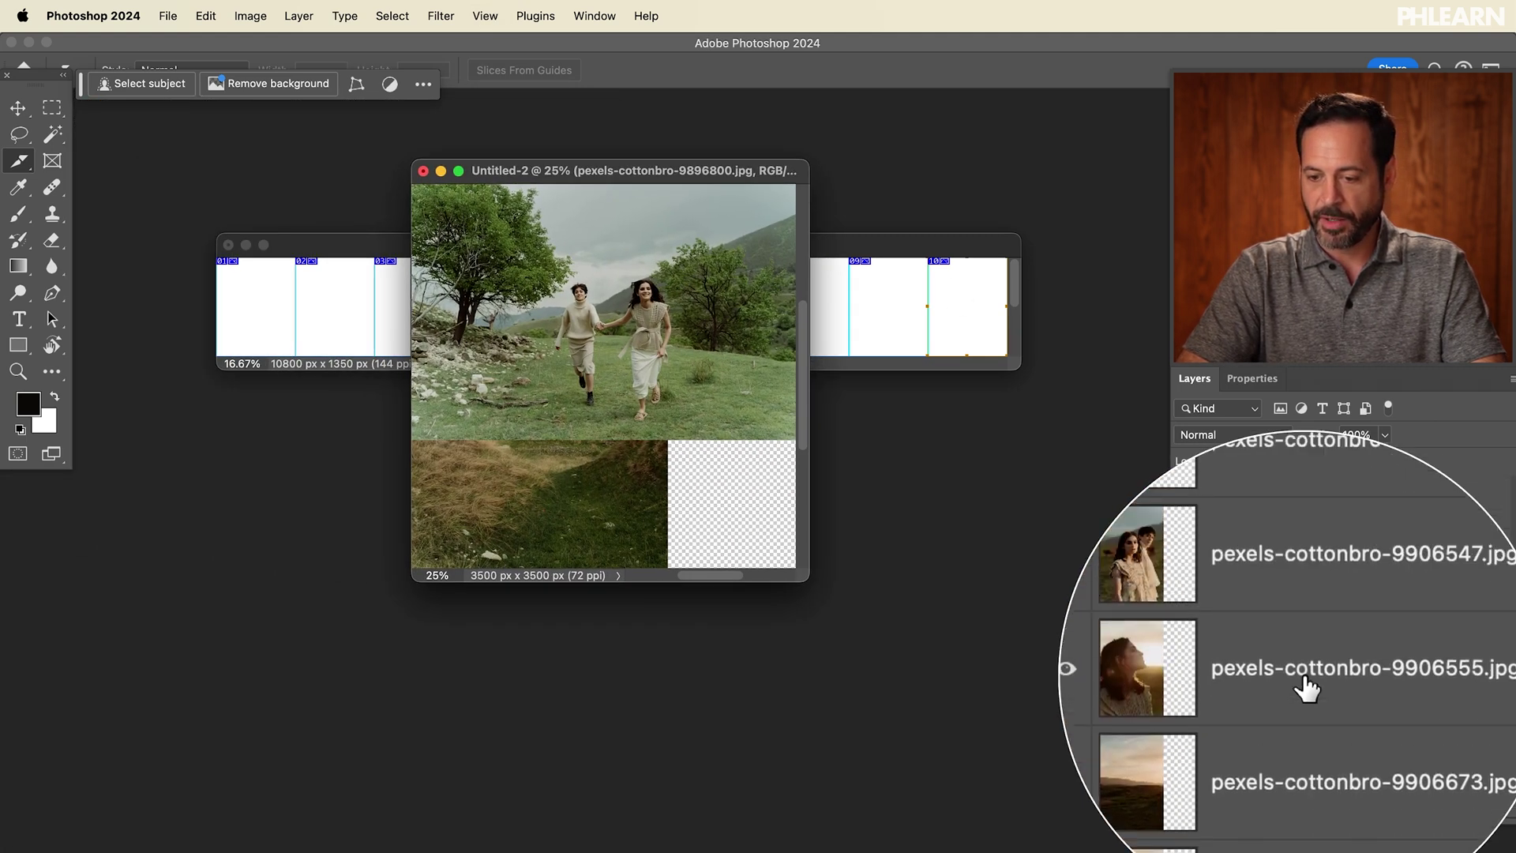
scroll(1307, 688, down, 10)
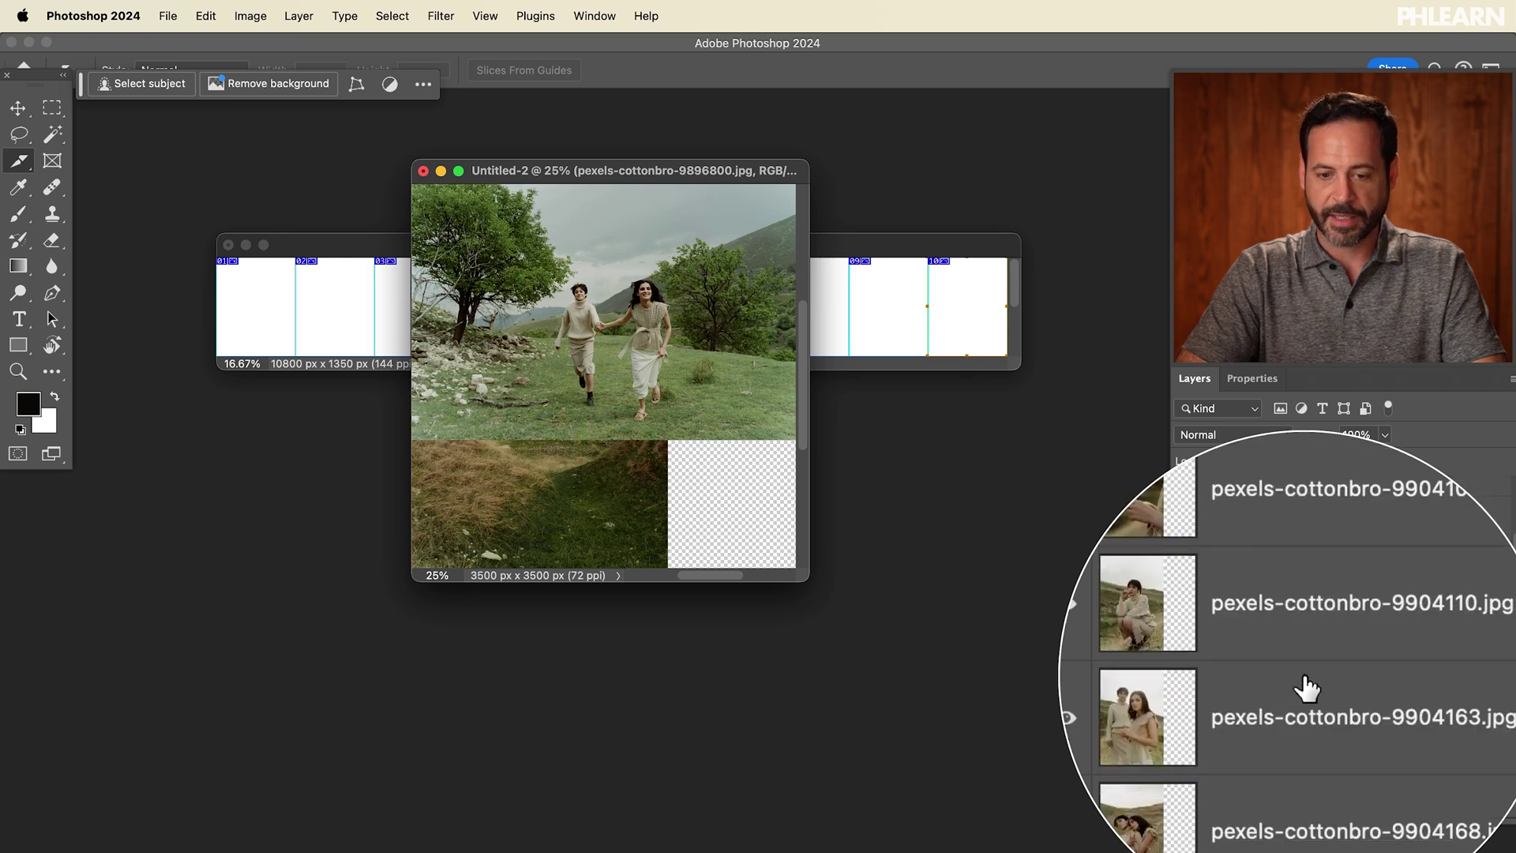
scroll(1307, 688, up, 10)
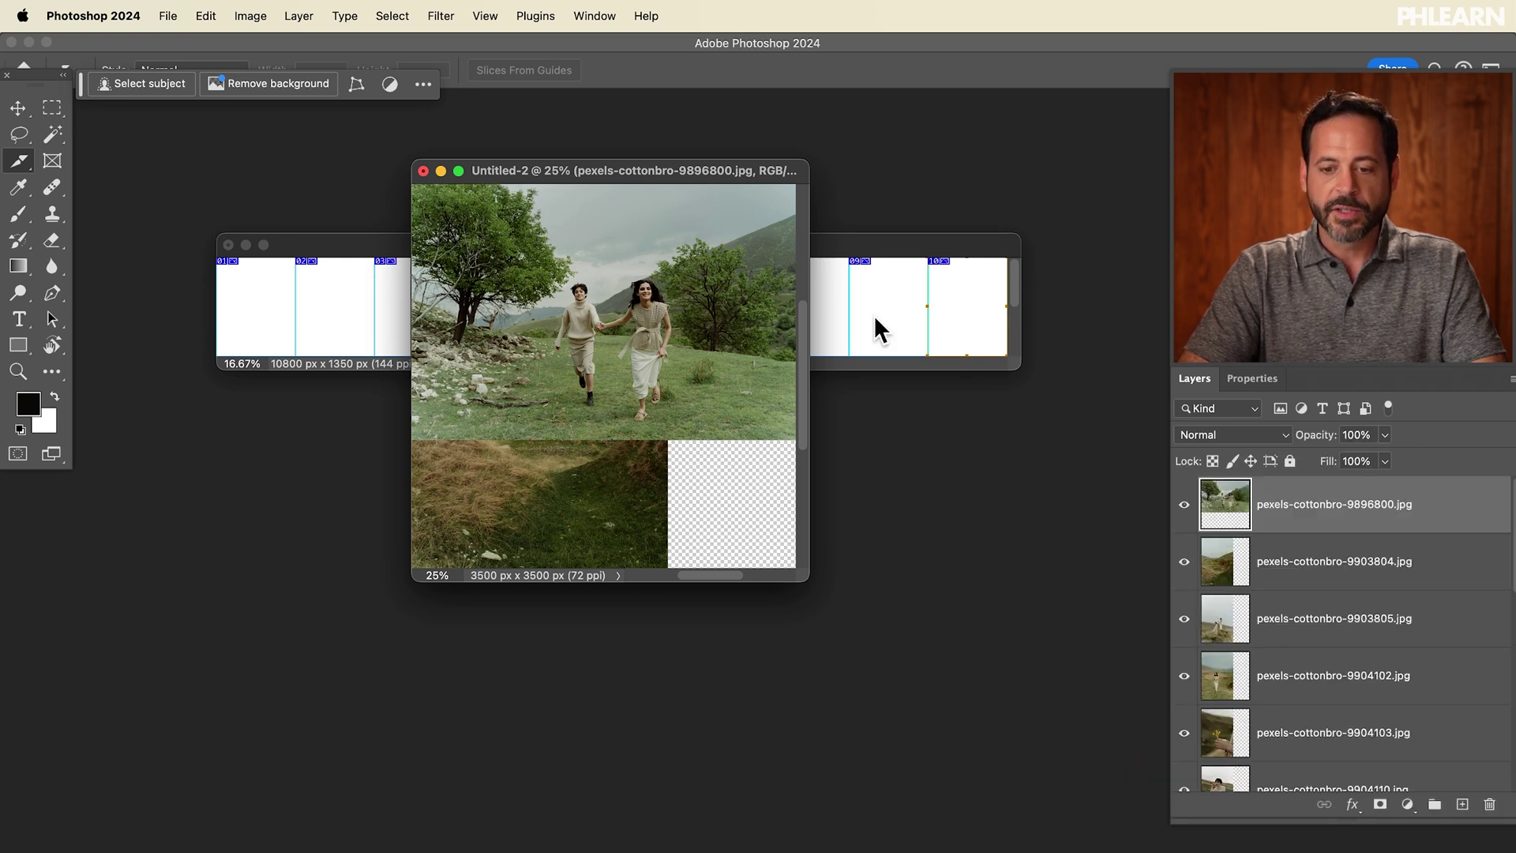
drag(755, 163, 618, 192)
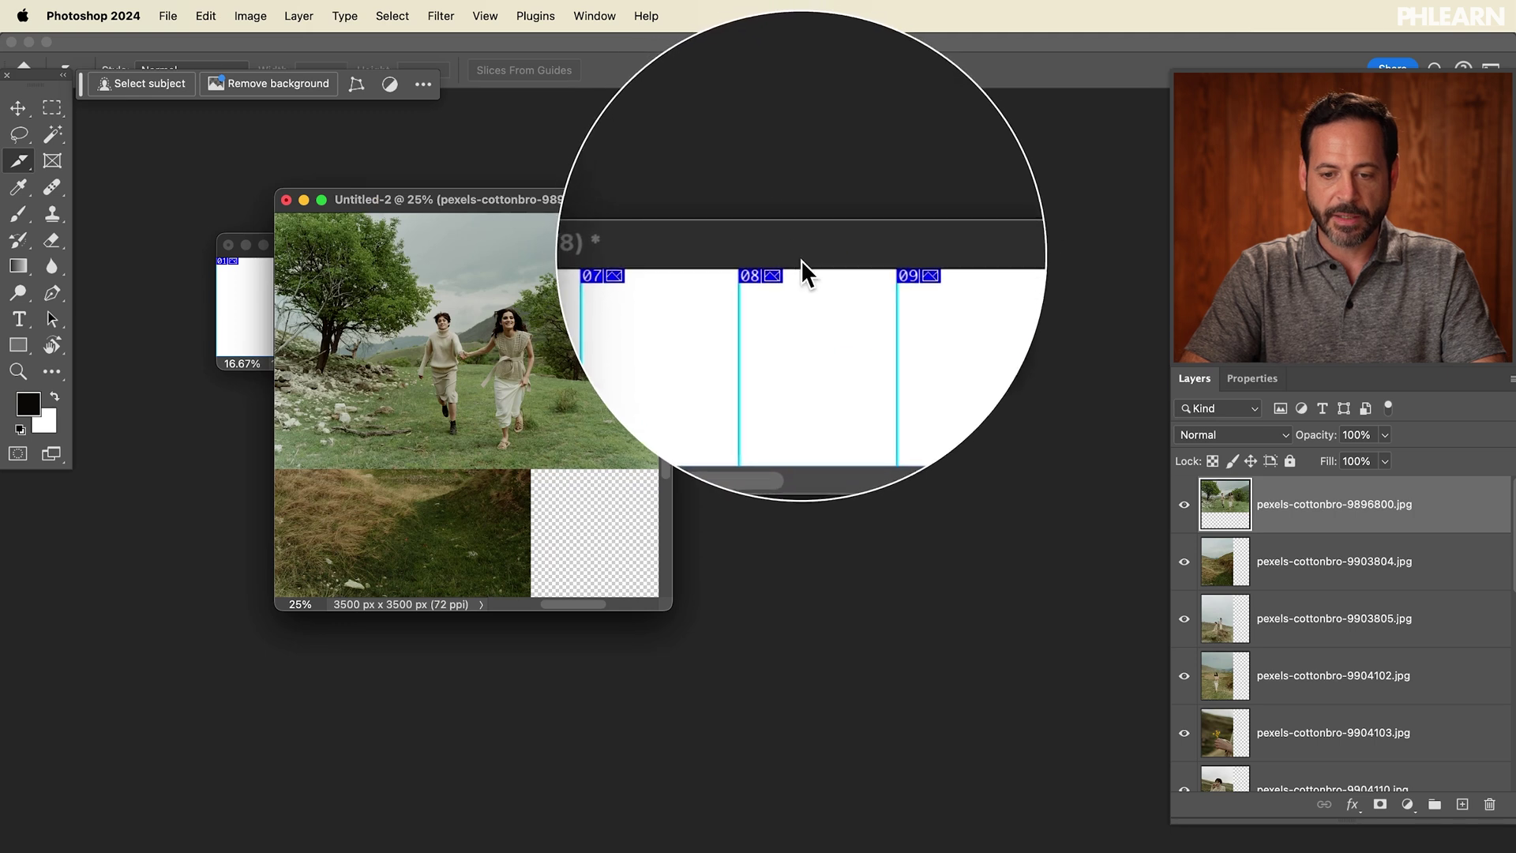
drag(568, 201, 505, 192)
- Select every photo layer in the stacked document and copy them all into the carousel document with the Move tool
click(17, 109)
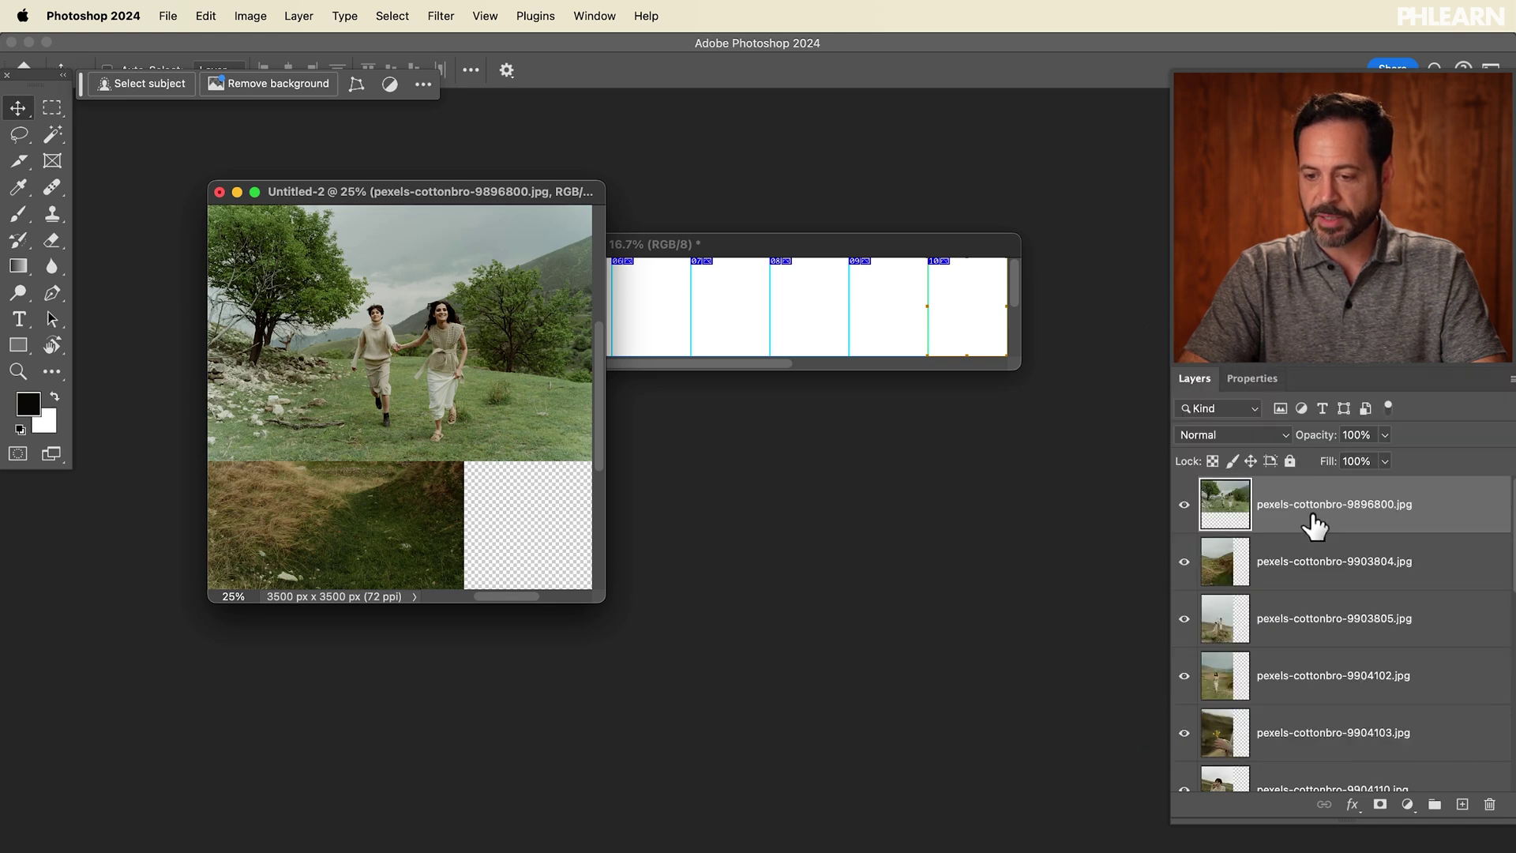
scroll(1314, 525, down, 10)
shift+click(1353, 771)
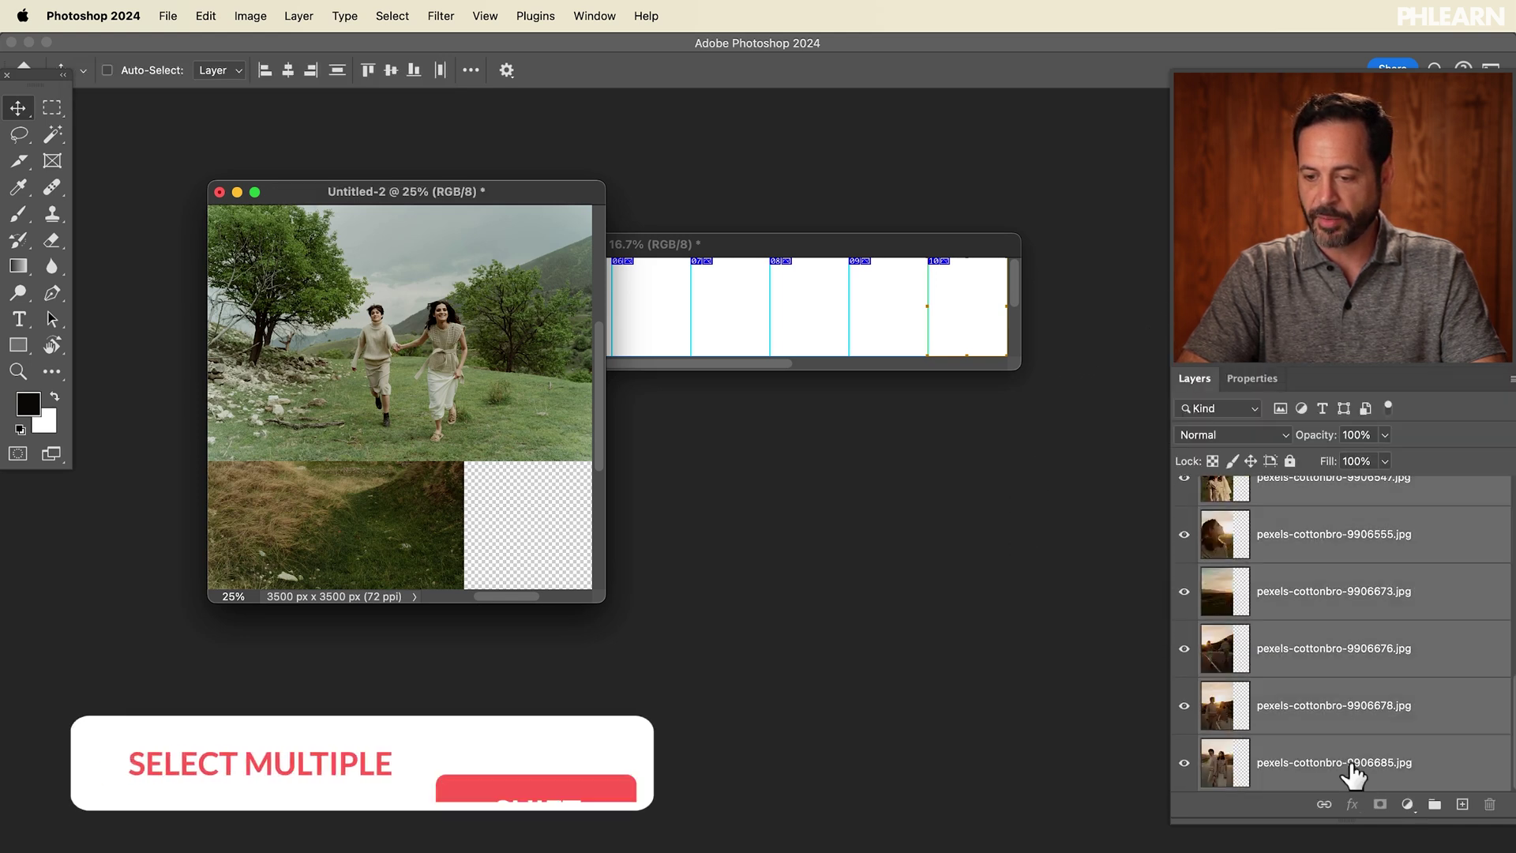
scroll(1336, 740, up, 15)
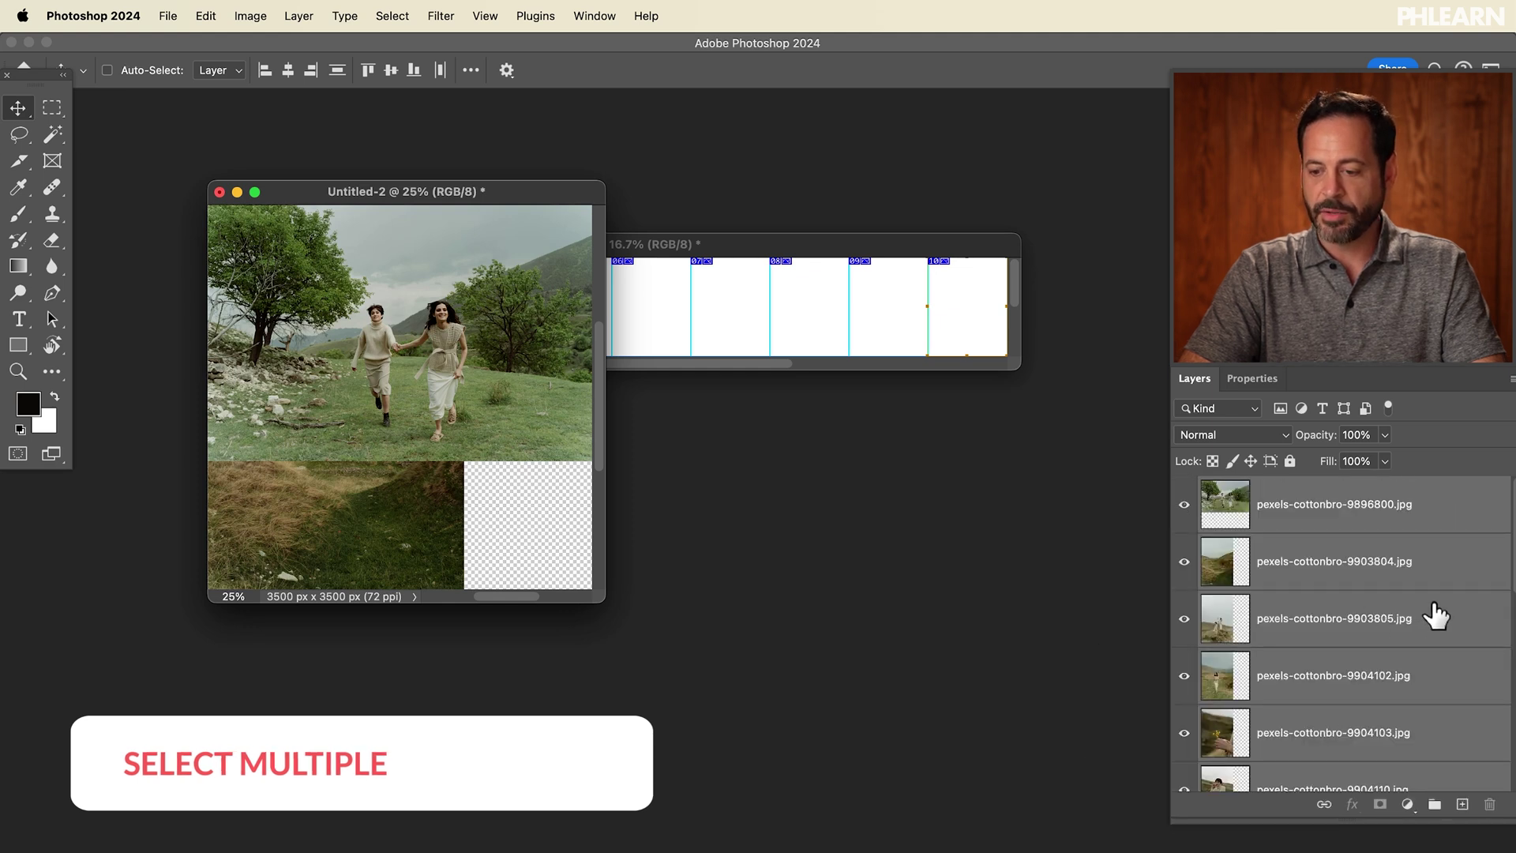
drag(1426, 610, 799, 308)
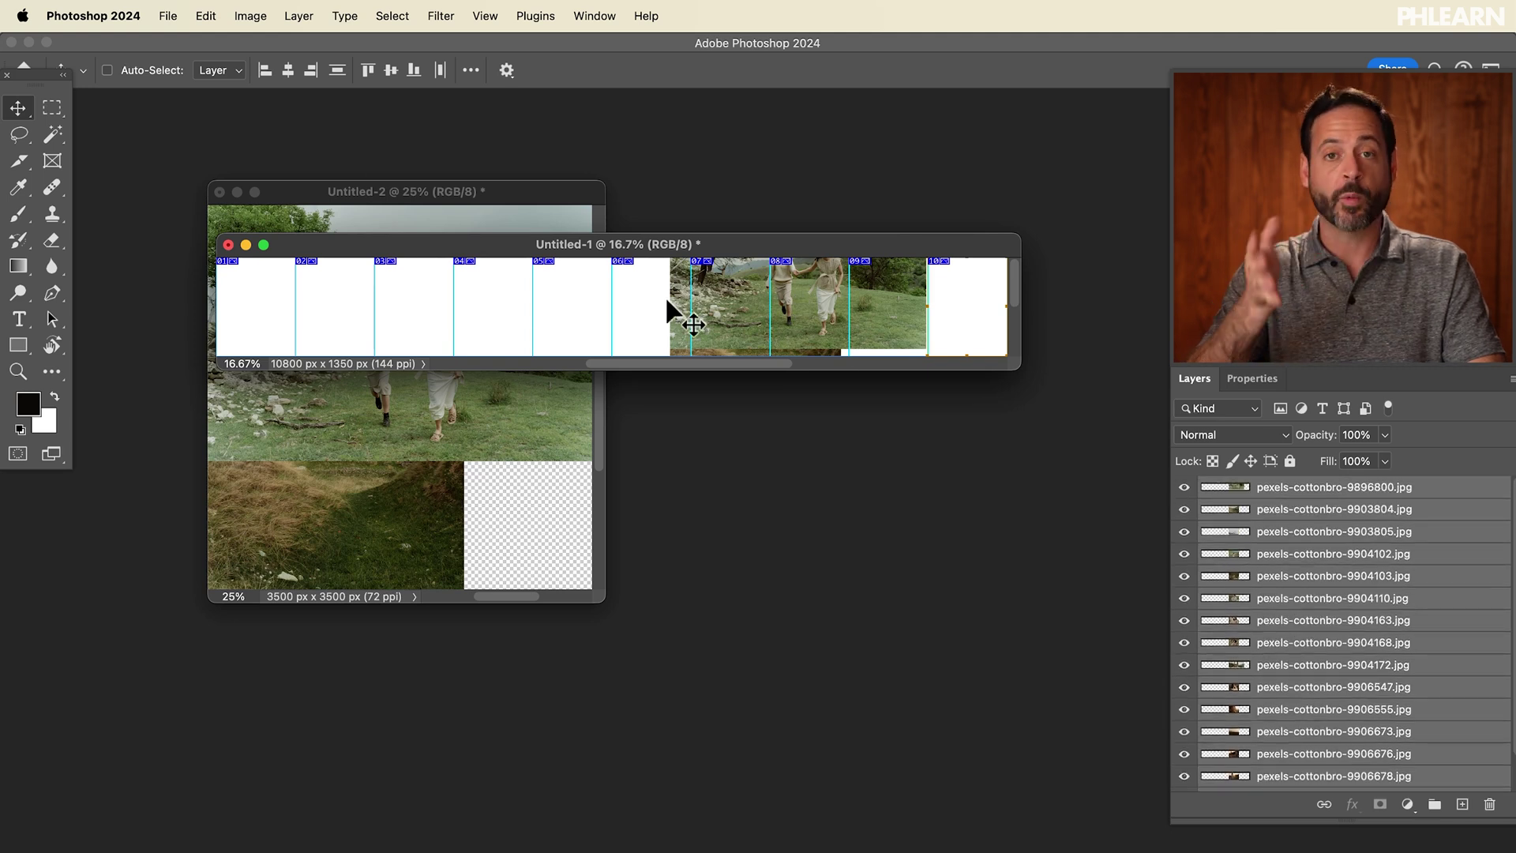
- Check the source document, bring the carousel document back to the front and show it in full screen mode
click(531, 193)
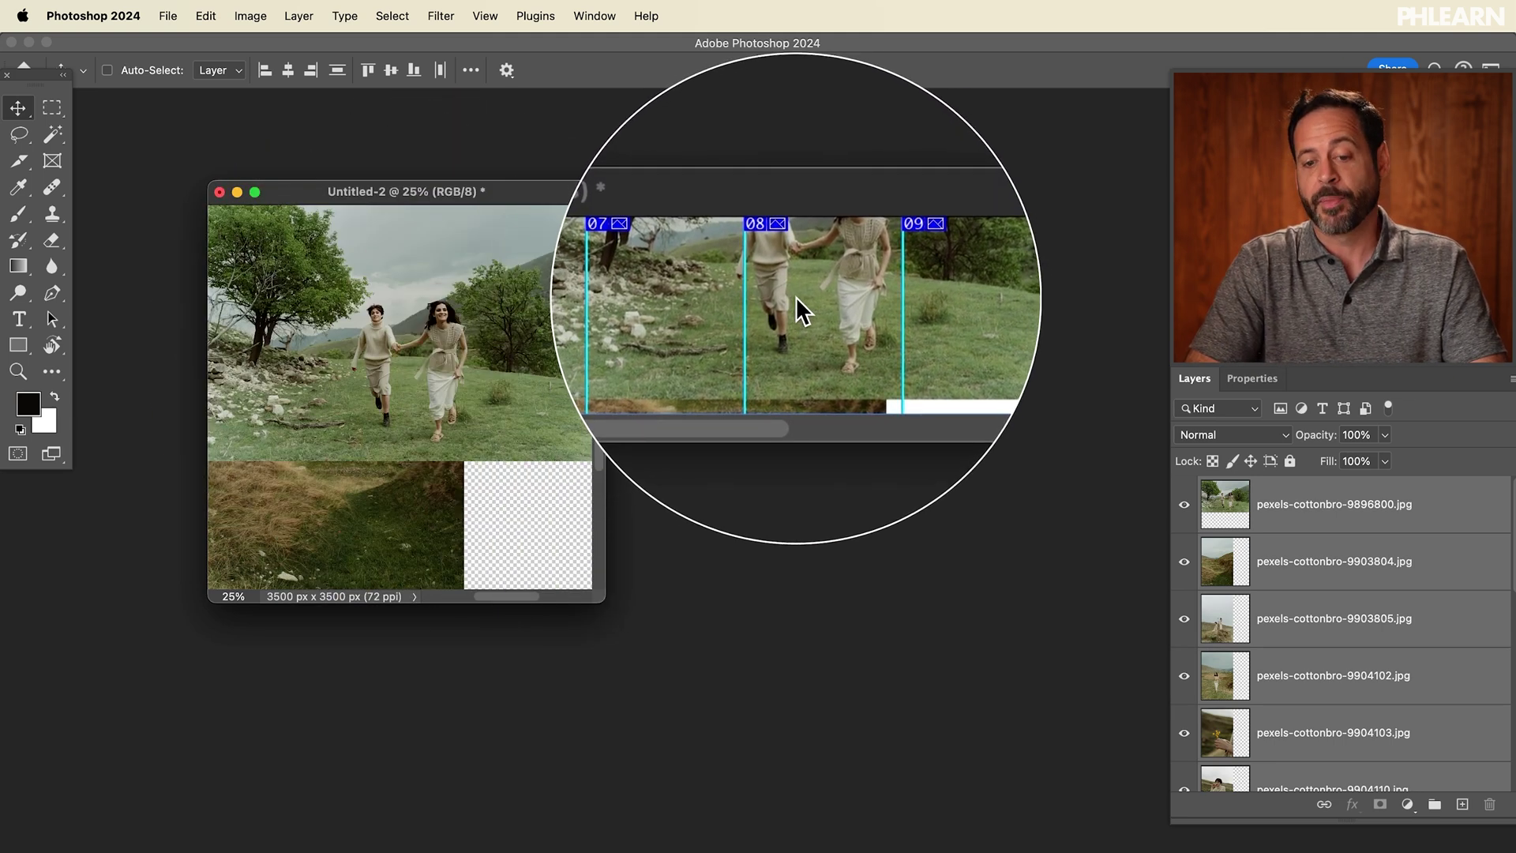
click(803, 245)
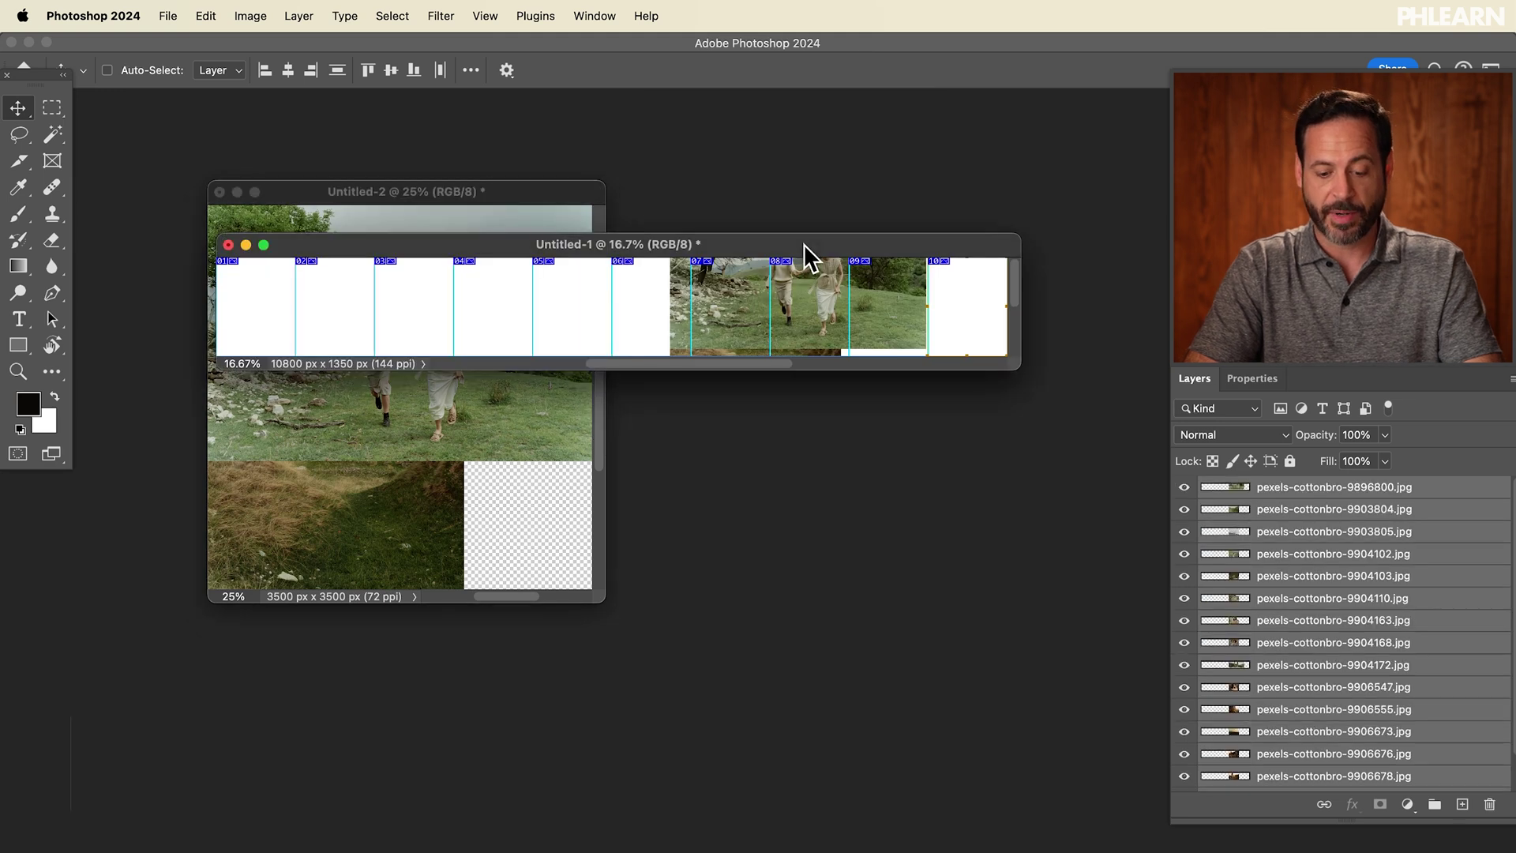
key(f)
scroll(611, 485, up, 3)
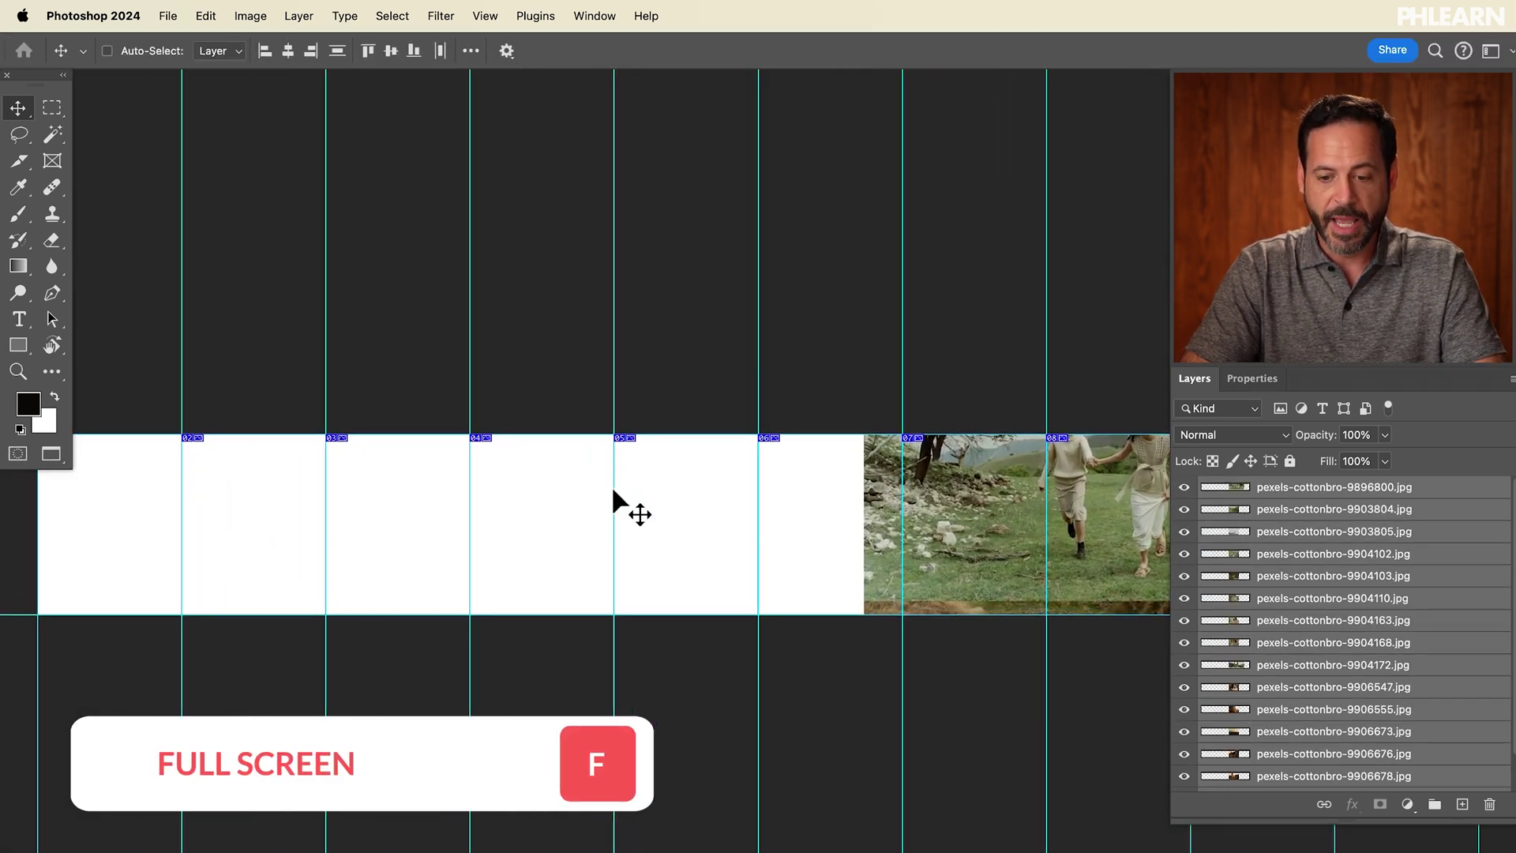
- Move the pexels-cottonbro-9896800.jpg photo to the start of the carousel so it fills the first three panels
scroll(611, 484, down, 2)
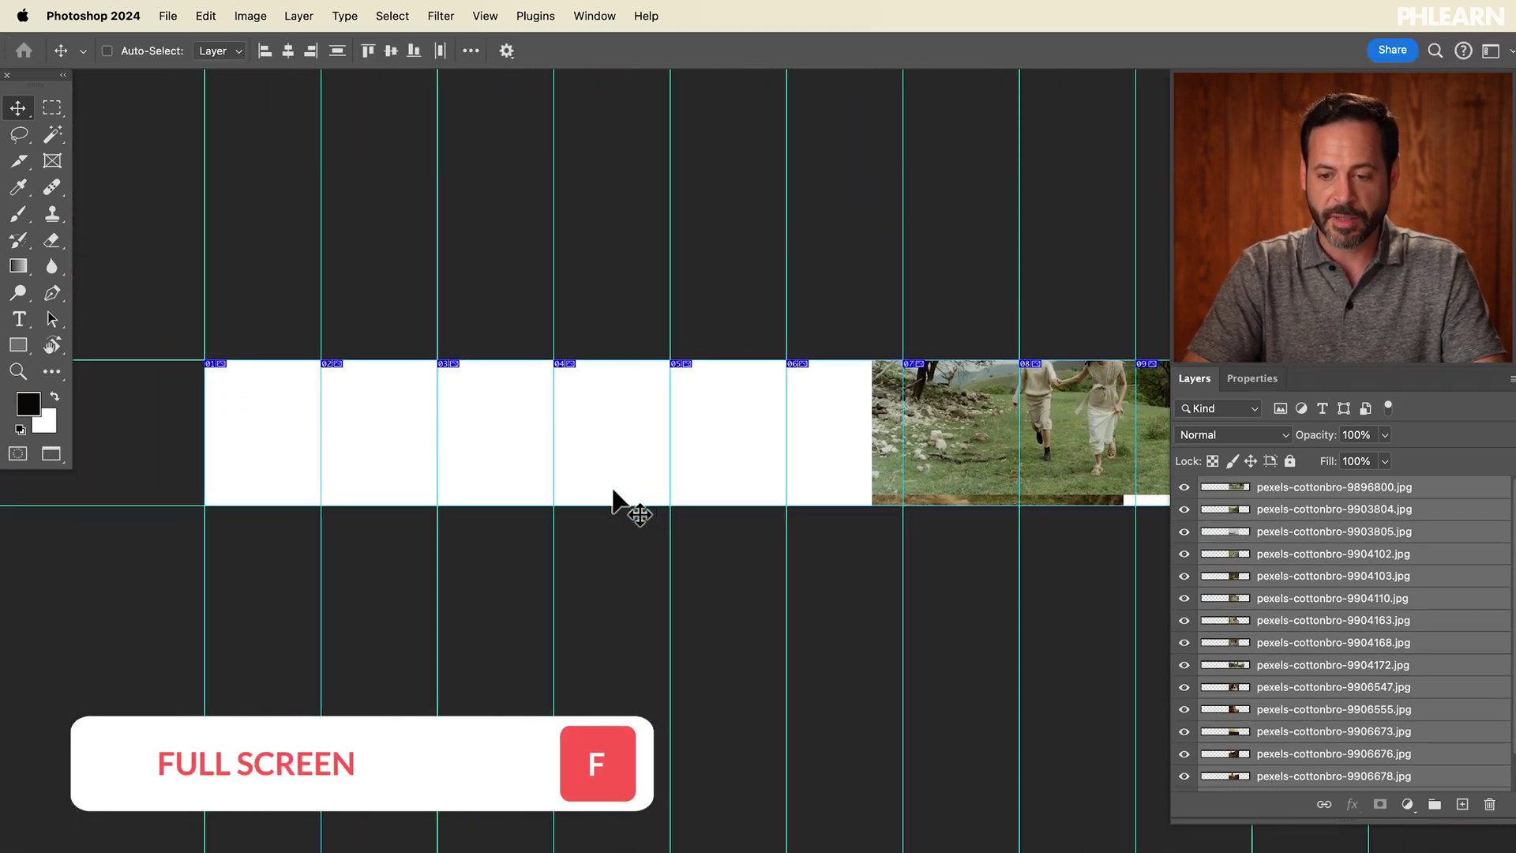
click(1317, 487)
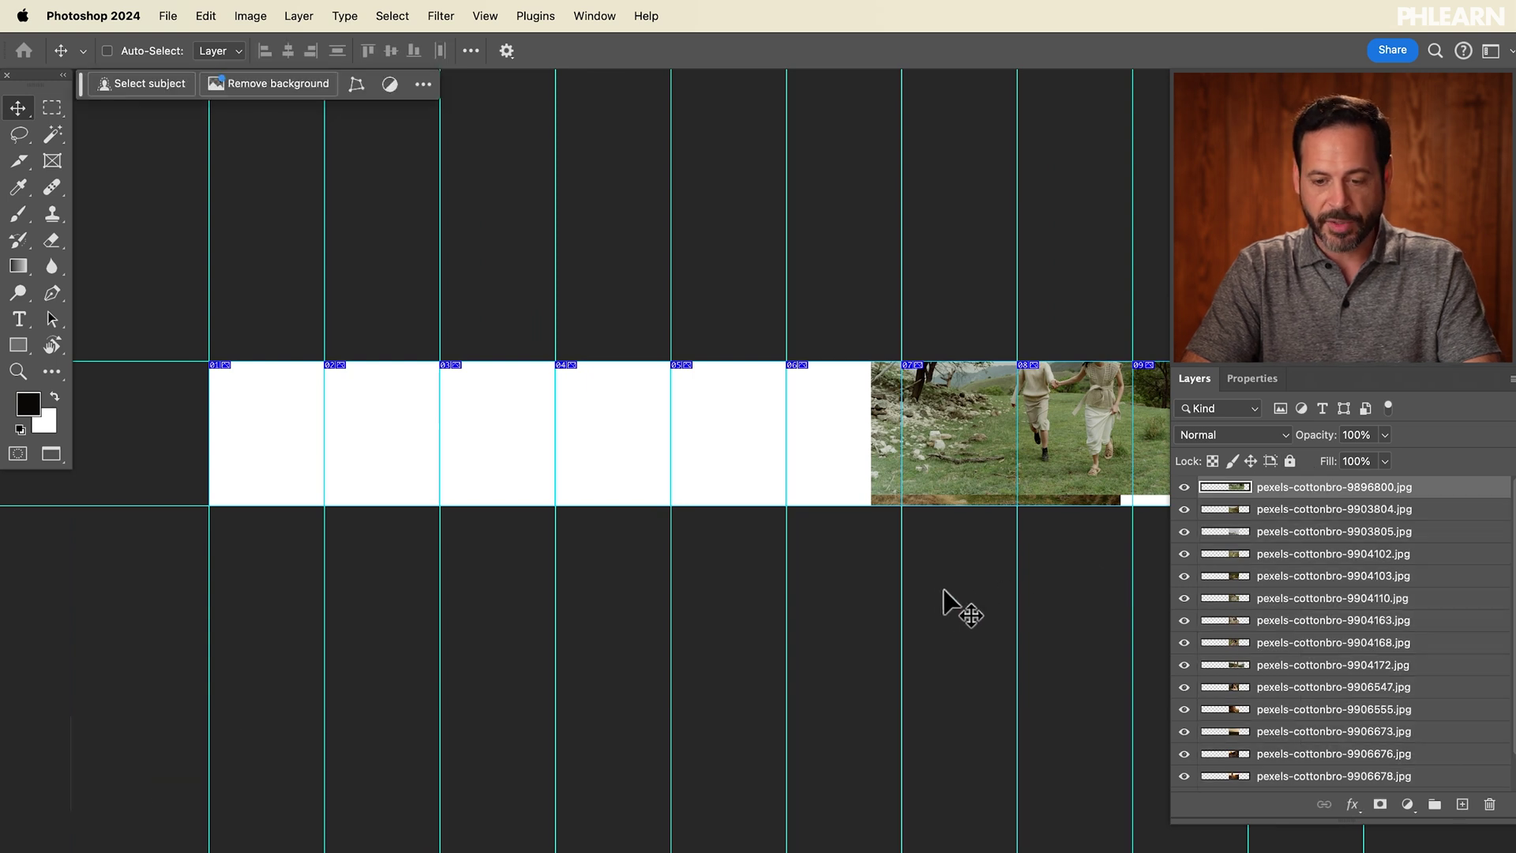
drag(939, 588, 245, 628)
key(super+equal)
key(super+equal)
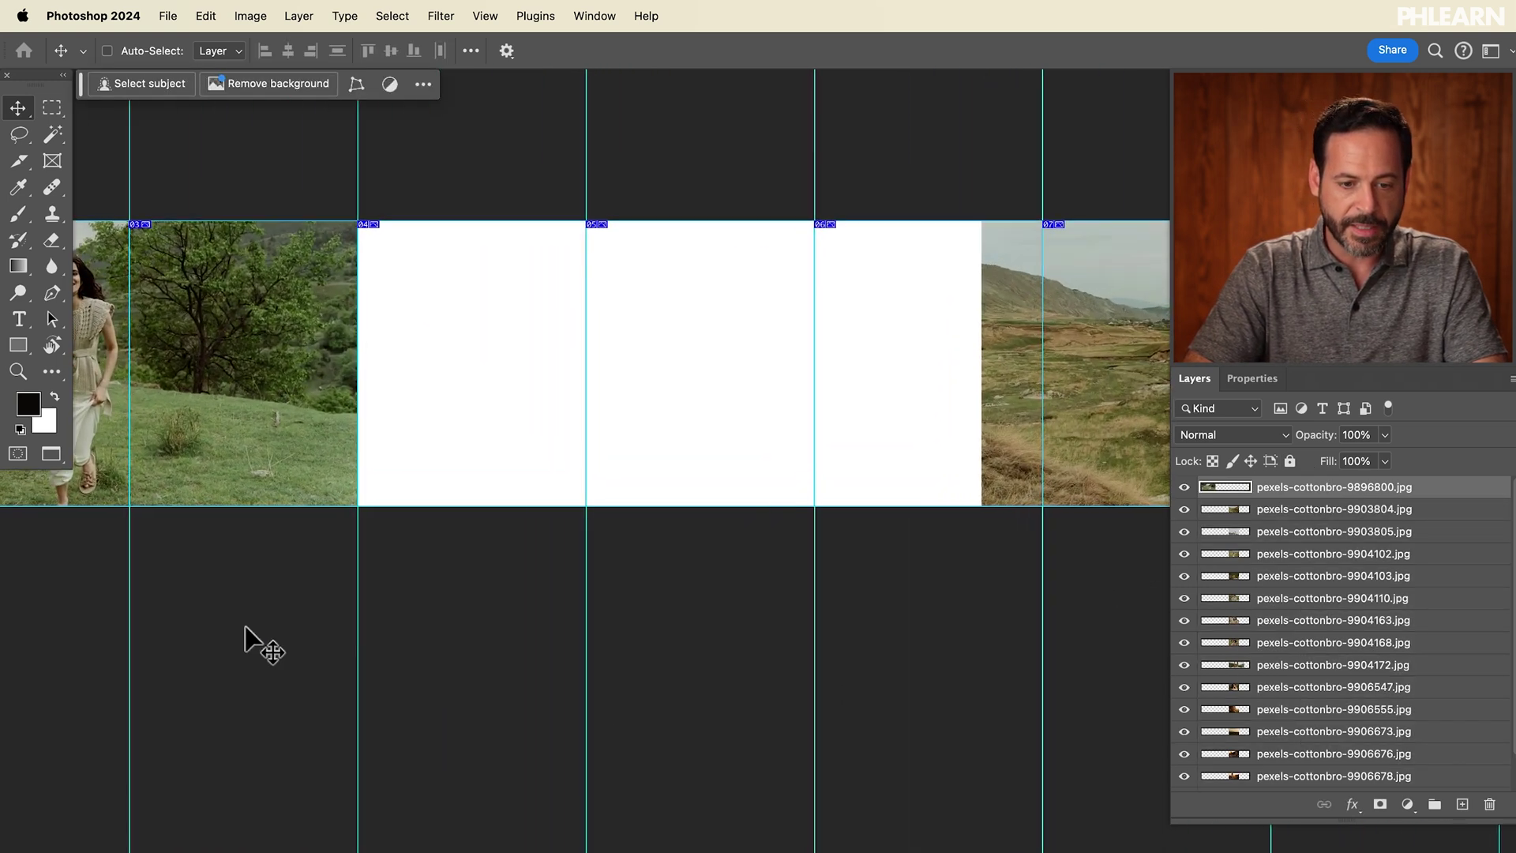
scroll(245, 631, left, 5)
scroll(332, 624, up, 2)
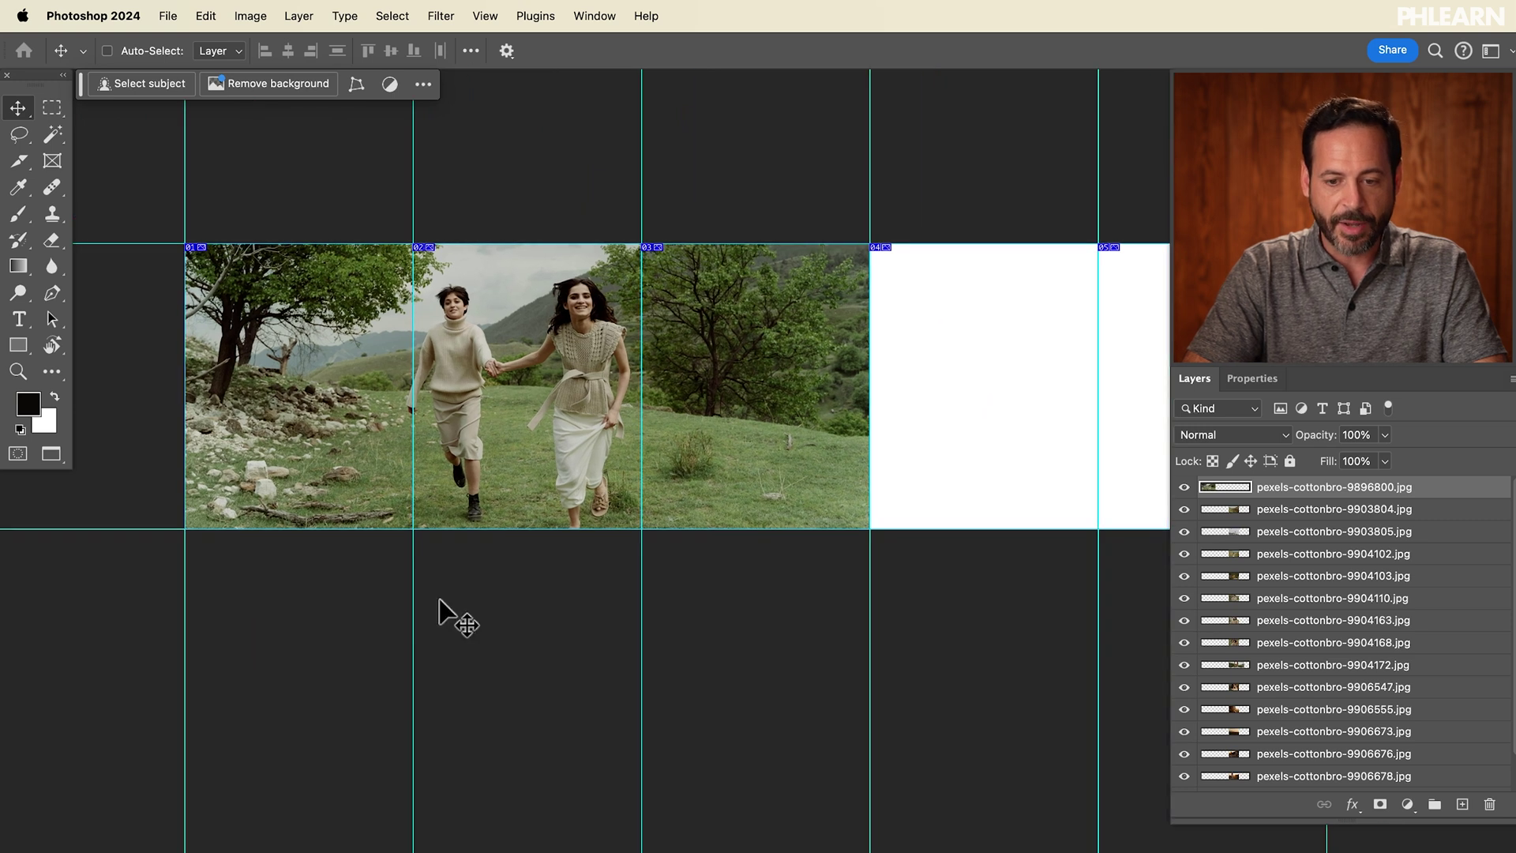
mouse_move(516, 603)
mouse_down()
mouse_move(463, 602)
mouse_move(518, 586)
mouse_up()
drag(847, 367, 811, 385)
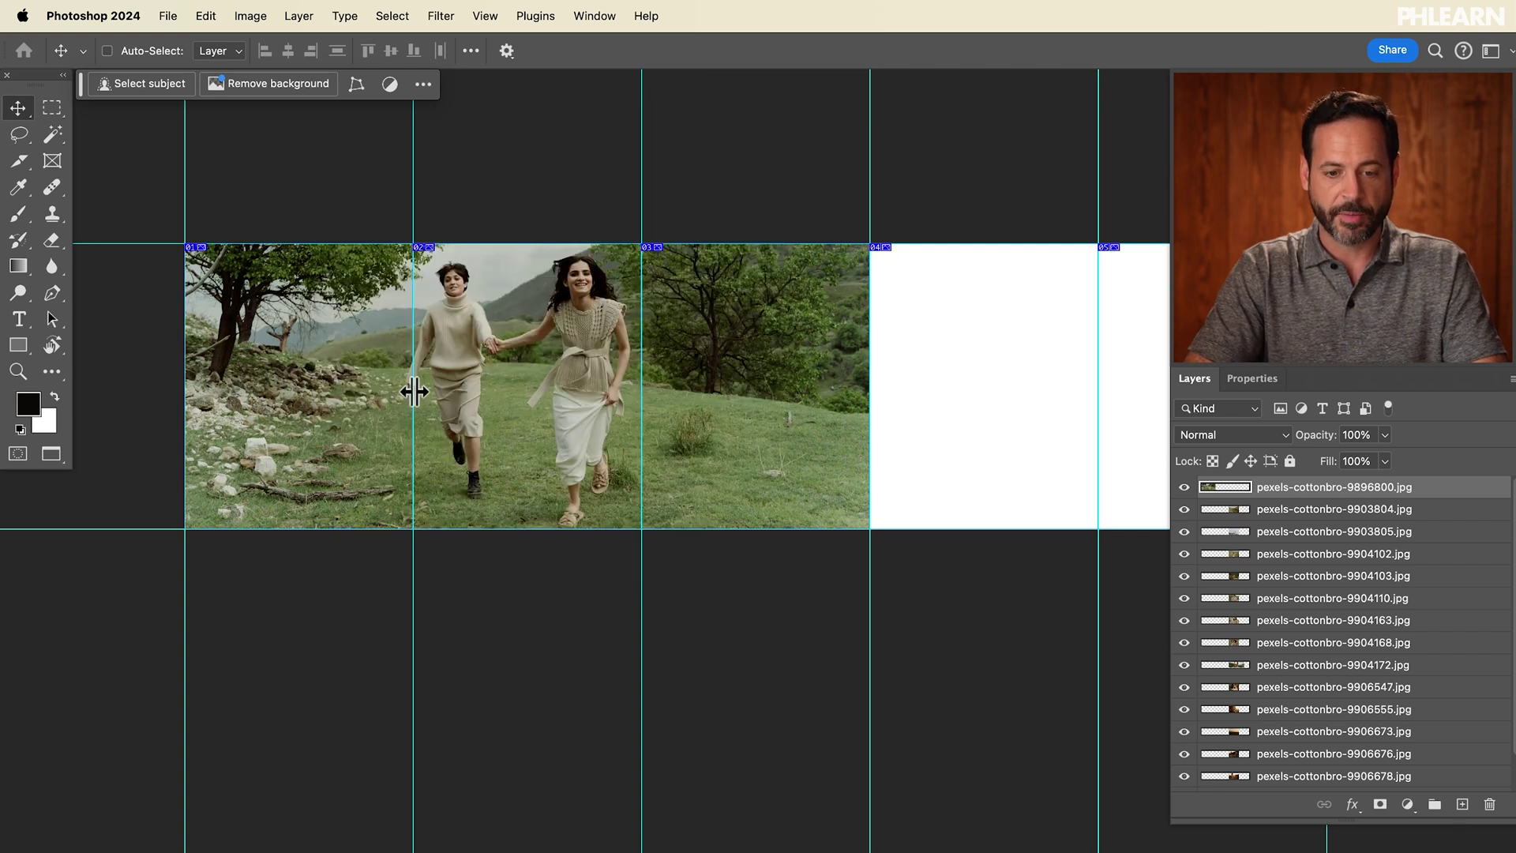
- Enlarge the running-couple photo to about 124% with Free Transform, keeping its edge at panel 3's end, and shift it slightly up
key(super+t)
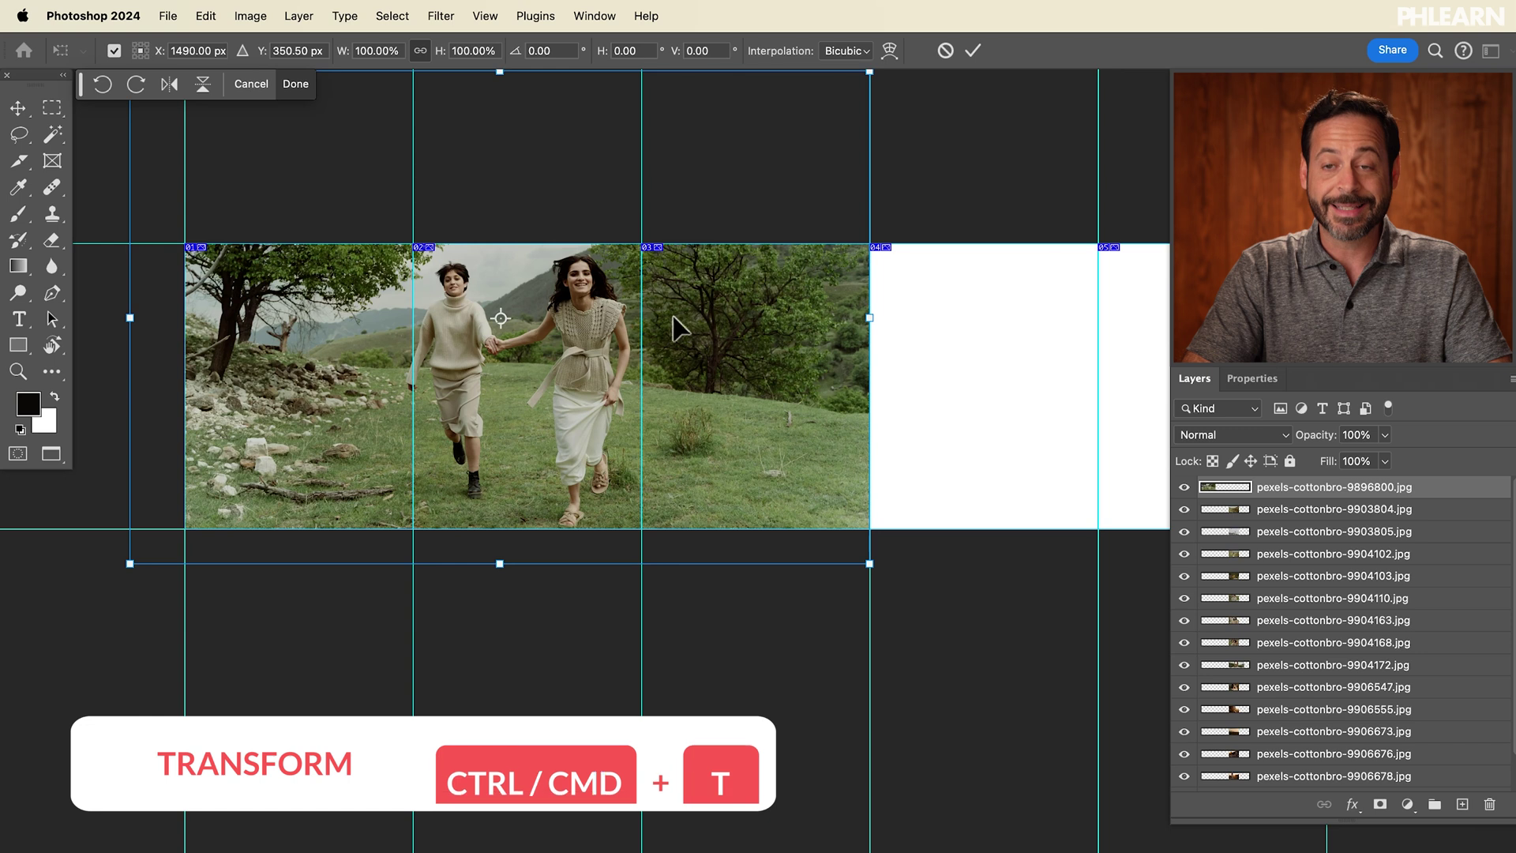
scroll(364, 443, left, 2)
scroll(348, 444, up, 1)
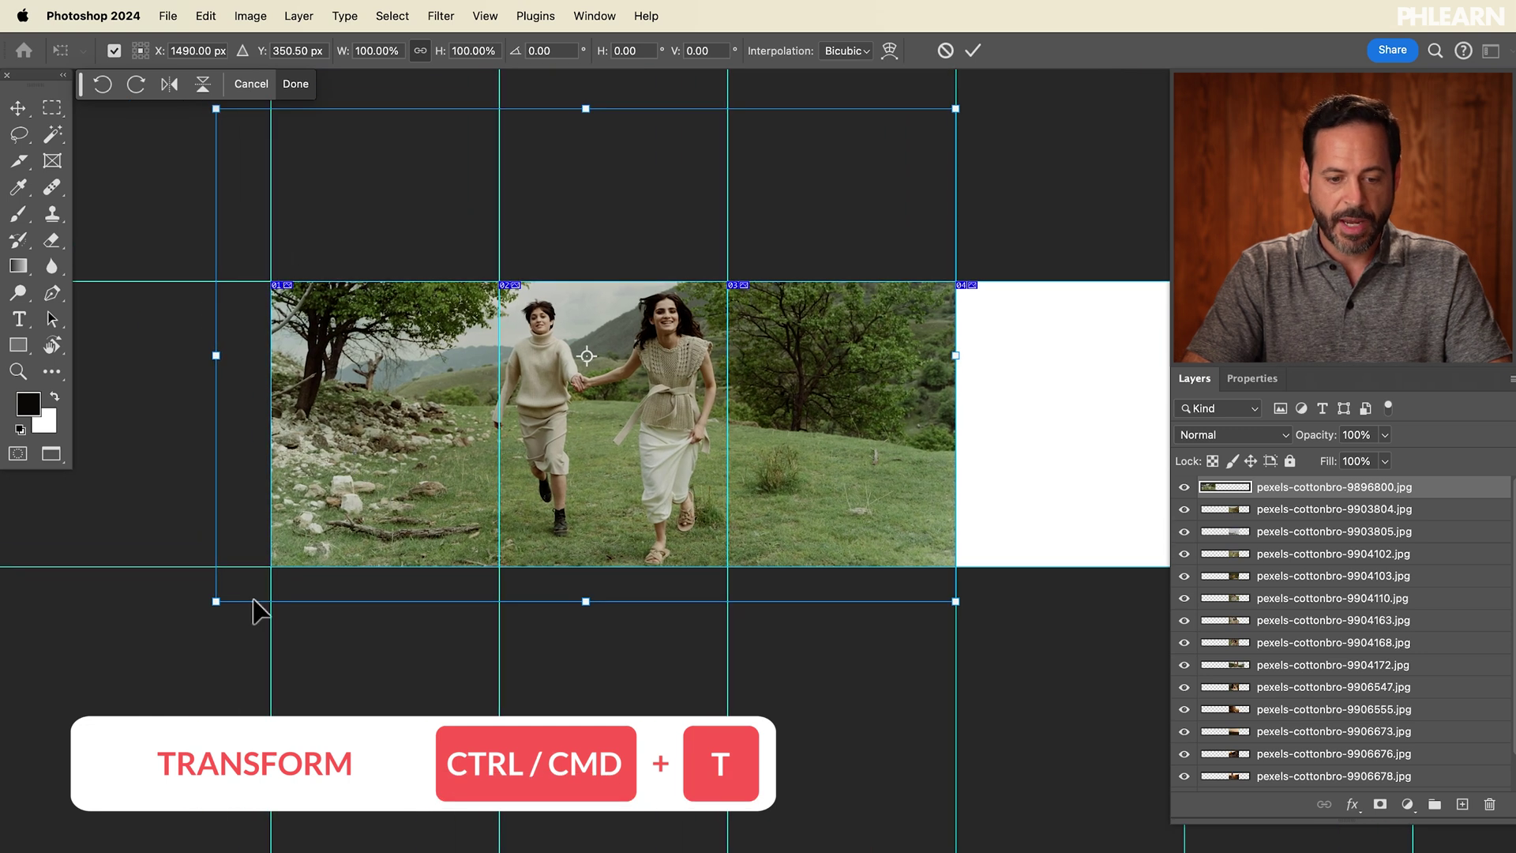
drag(216, 600, 29, 704)
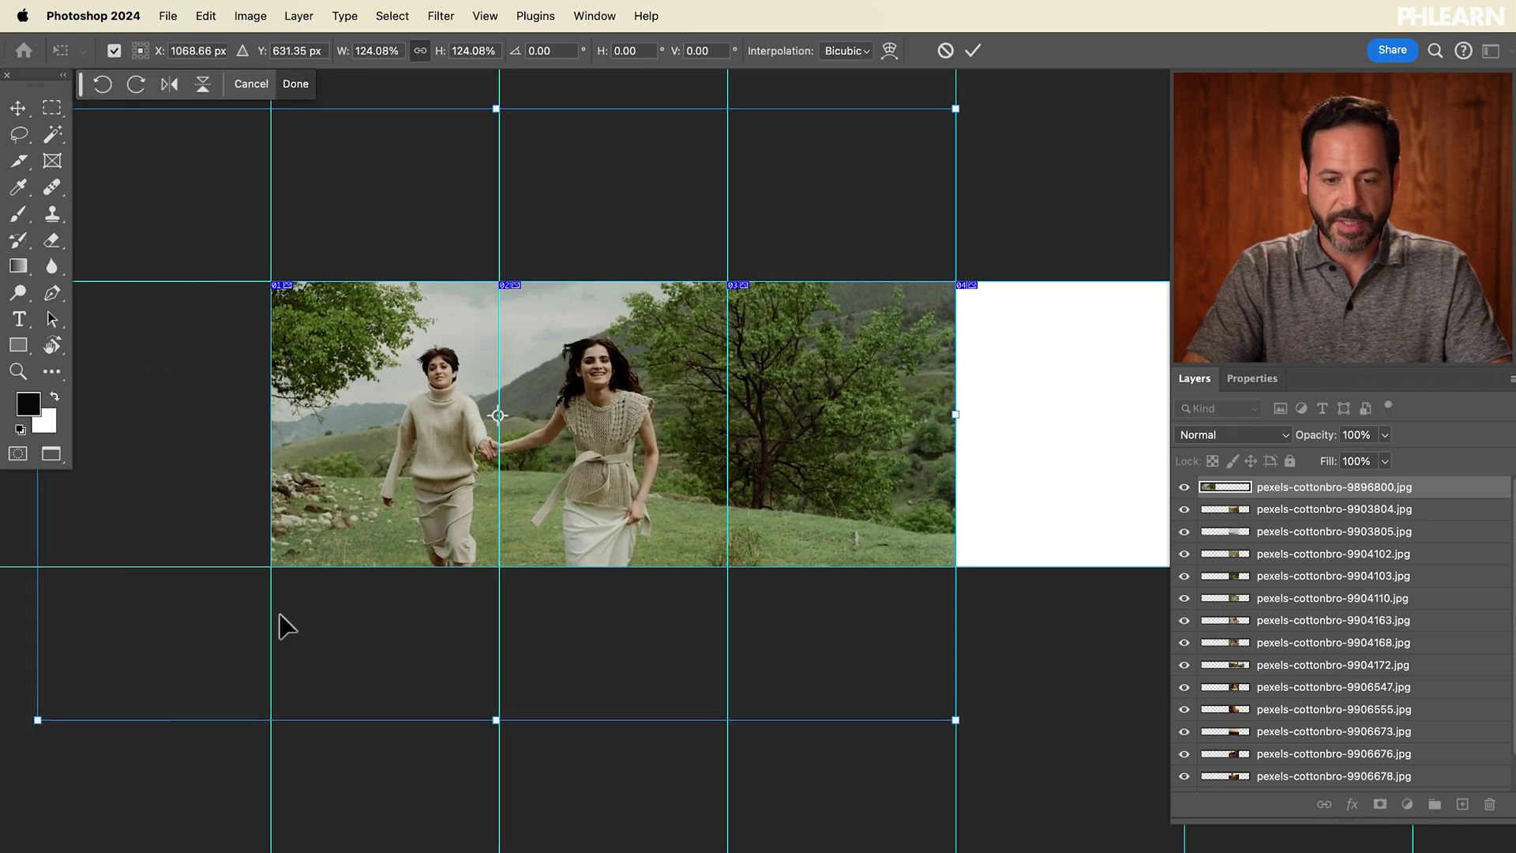
mouse_move(599, 491)
mouse_down()
mouse_move(595, 439)
mouse_move(600, 461)
mouse_up()
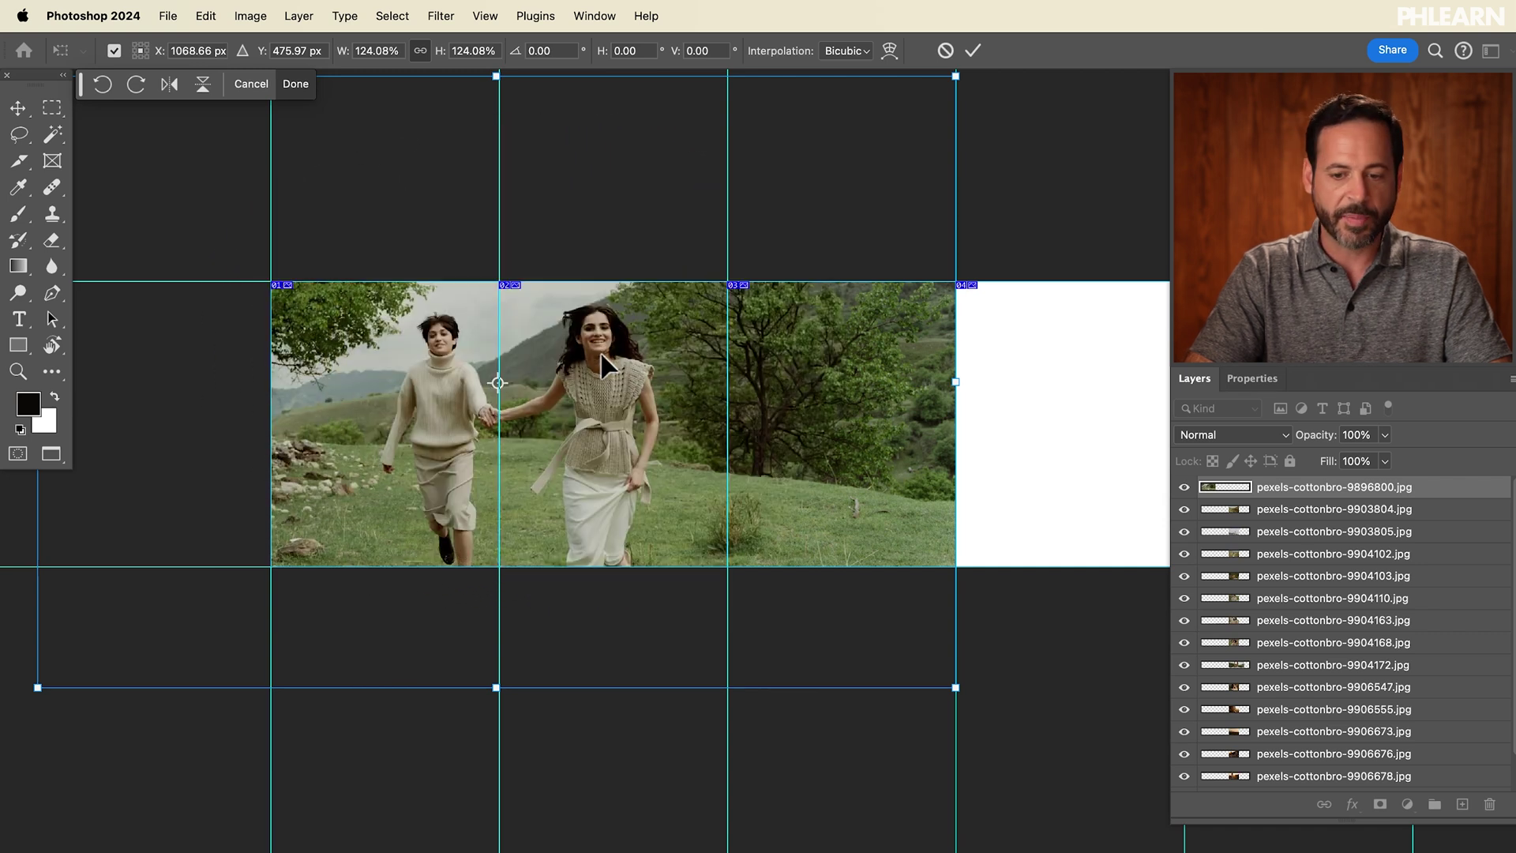
key(Return)
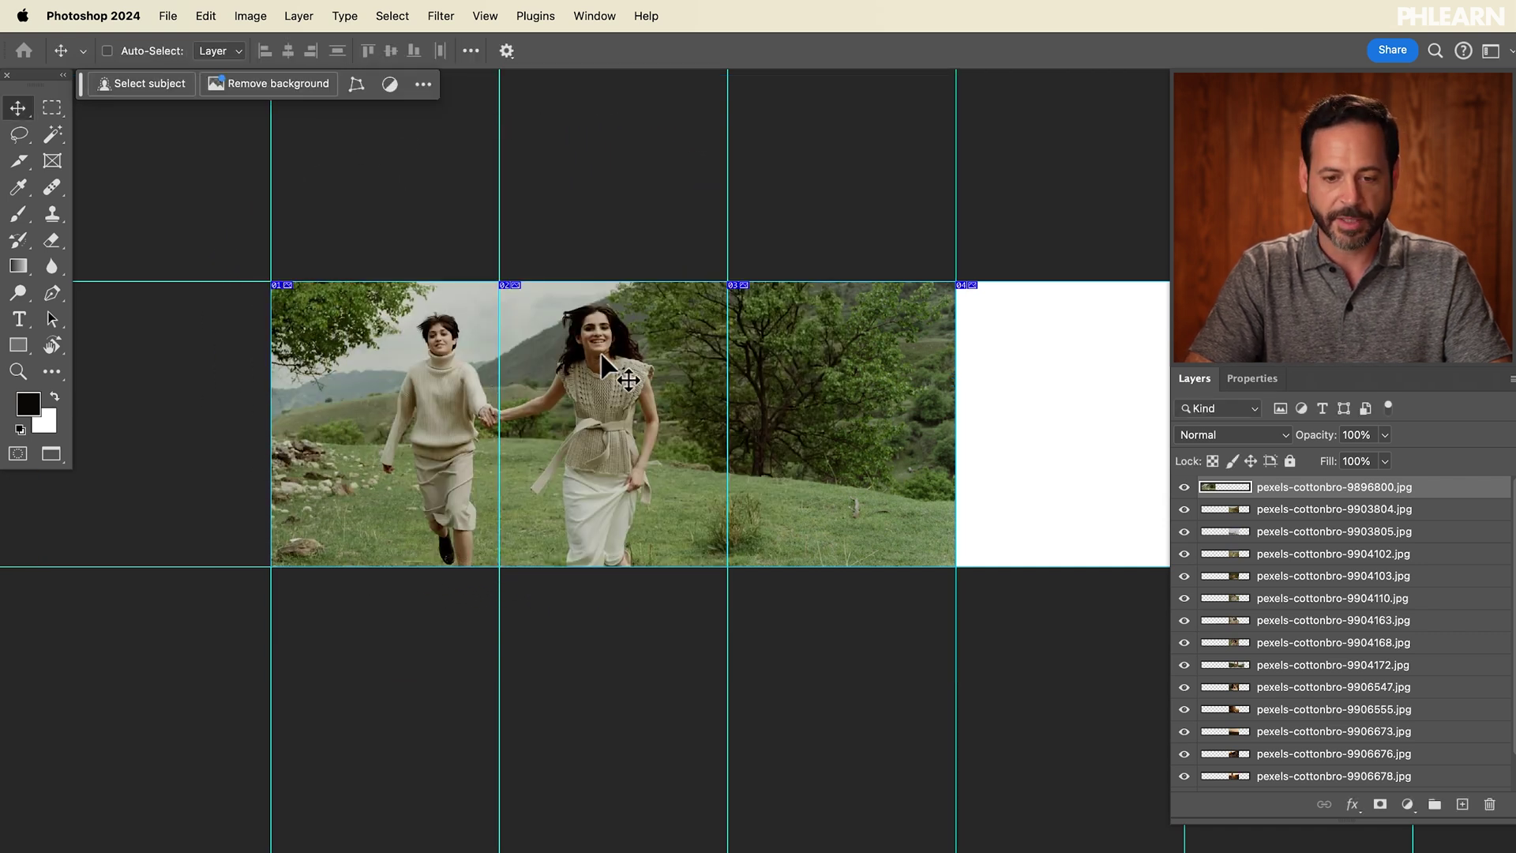
- Place layer pexels-cottonbro-9903804.jpg above the running-couple layer and move its photo so it starts at panel 3's first guide
scroll(601, 357, right, 5)
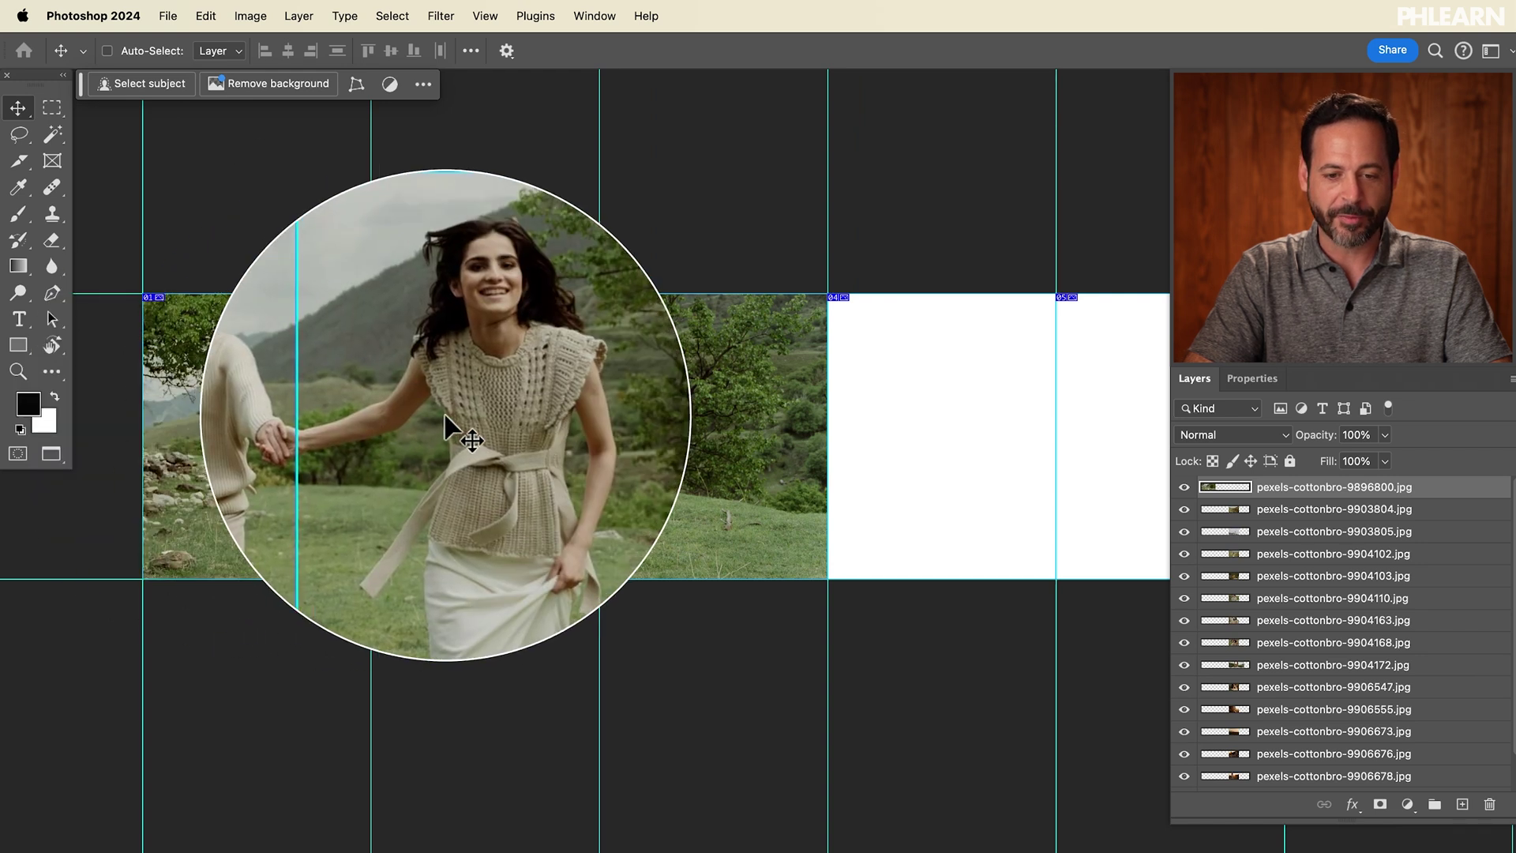
click(1297, 510)
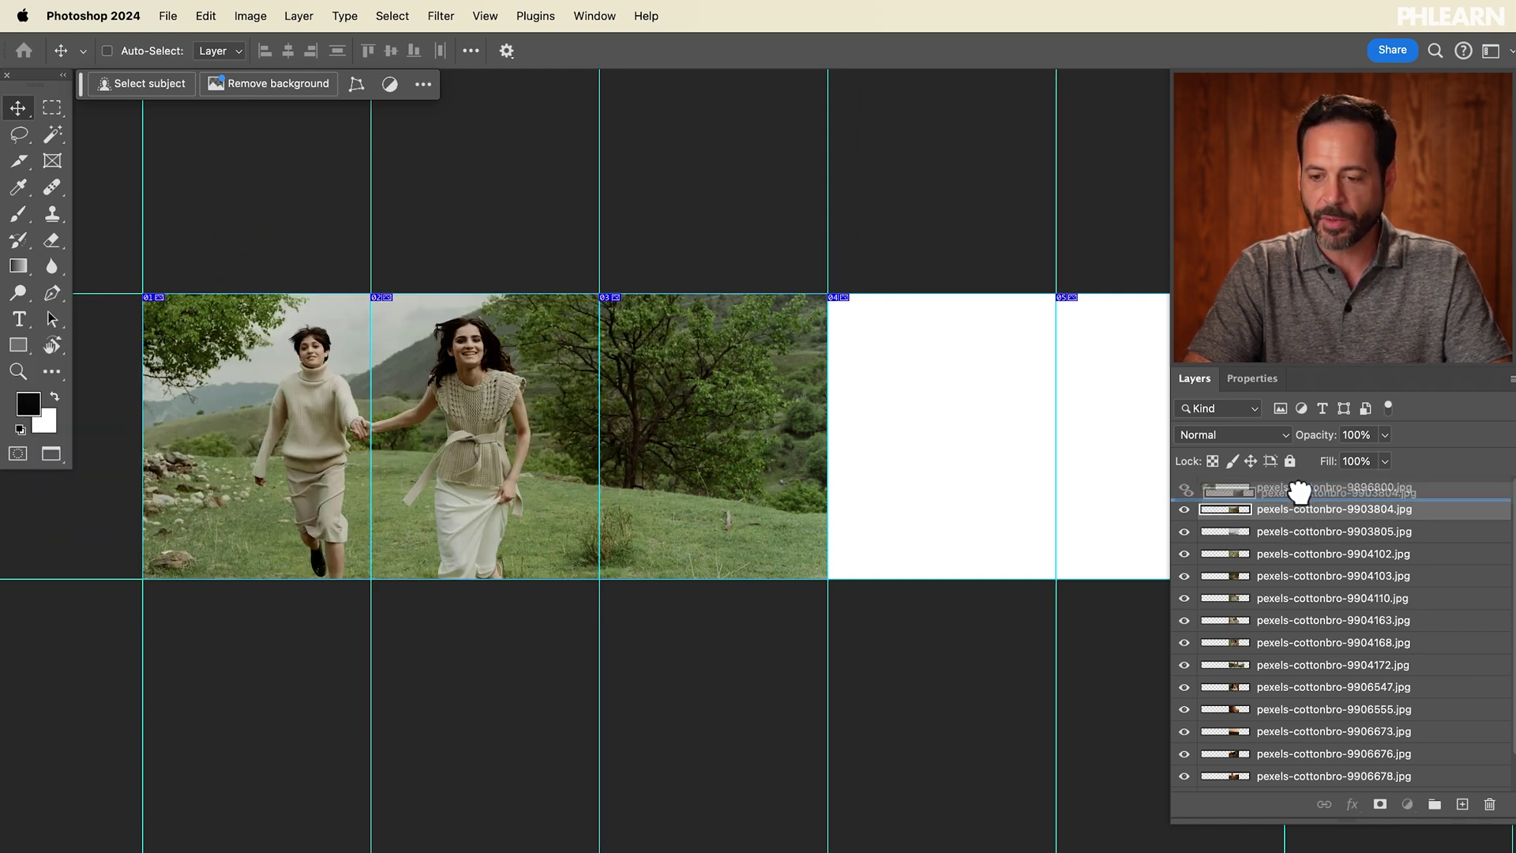
drag(1299, 482, 1301, 480)
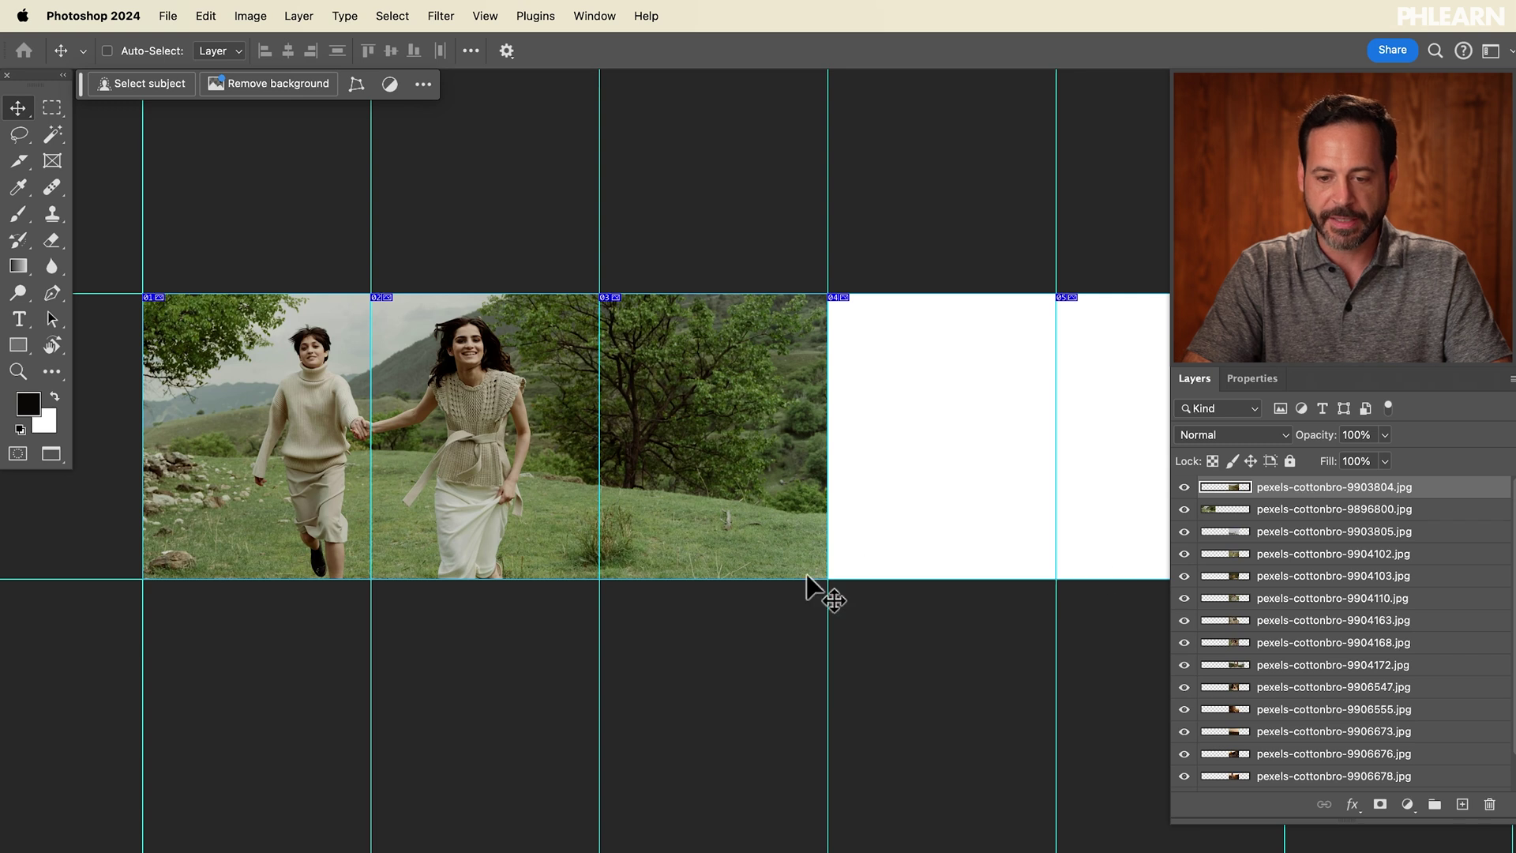
drag(610, 718, 222, 683)
drag(853, 747, 511, 679)
mouse_move(771, 632)
mouse_down()
mouse_move(534, 617)
mouse_move(759, 614)
mouse_up()
key(ctrl+t)
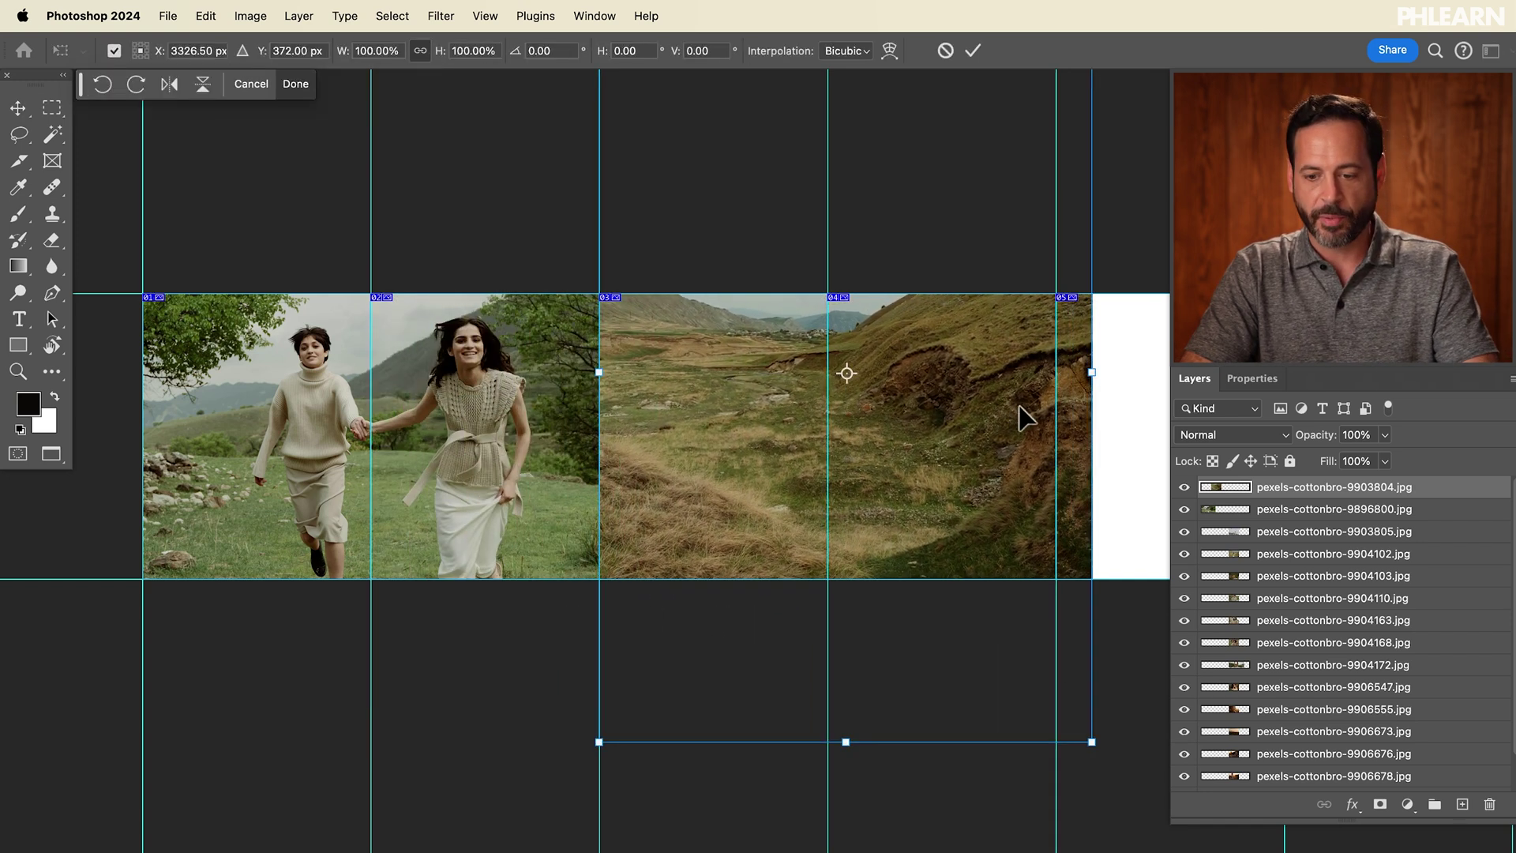
drag(1092, 742, 863, 463)
drag(768, 376, 766, 594)
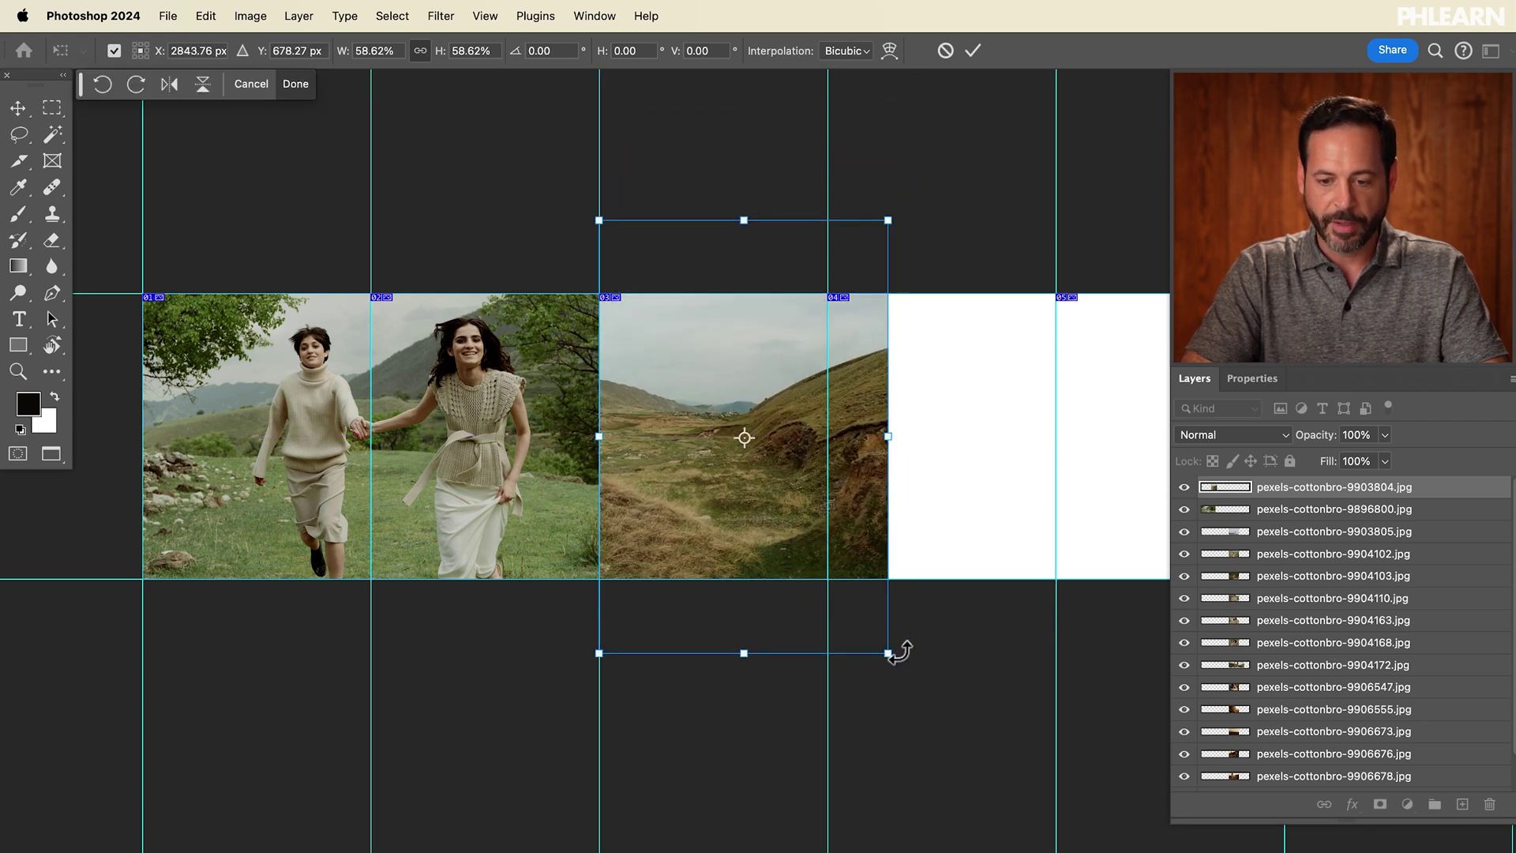
drag(889, 652, 817, 571)
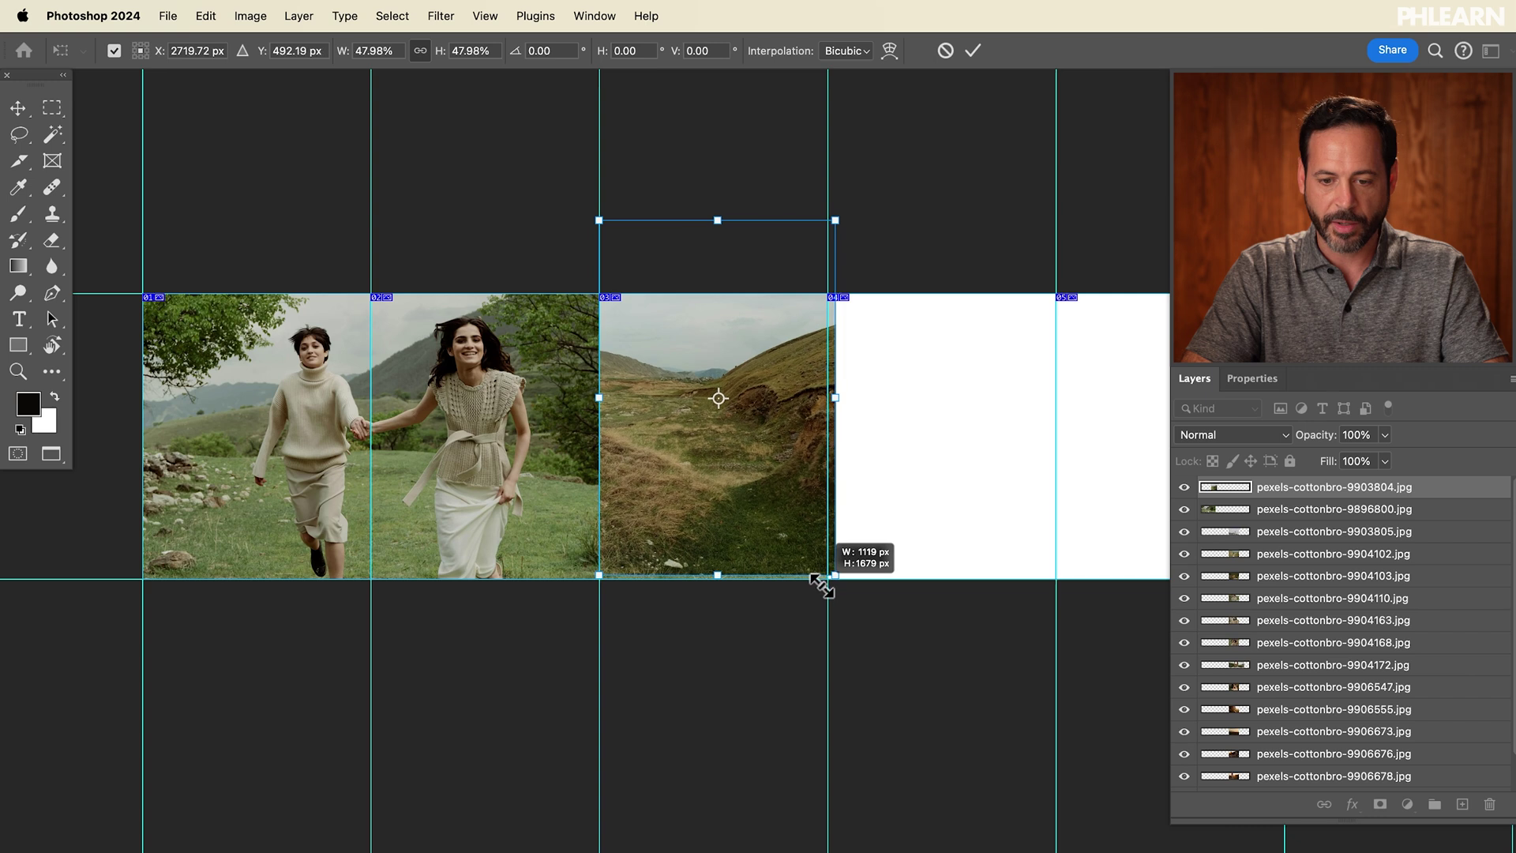
mouse_move(821, 583)
mouse_down()
mouse_move(854, 594)
mouse_move(826, 567)
mouse_move(839, 596)
mouse_up()
key(Escape)
- Scale the valley landscape photo down to roughly one panel's width and move it down to cover panel 3
key(ctrl+t)
drag(1090, 745, 734, 354)
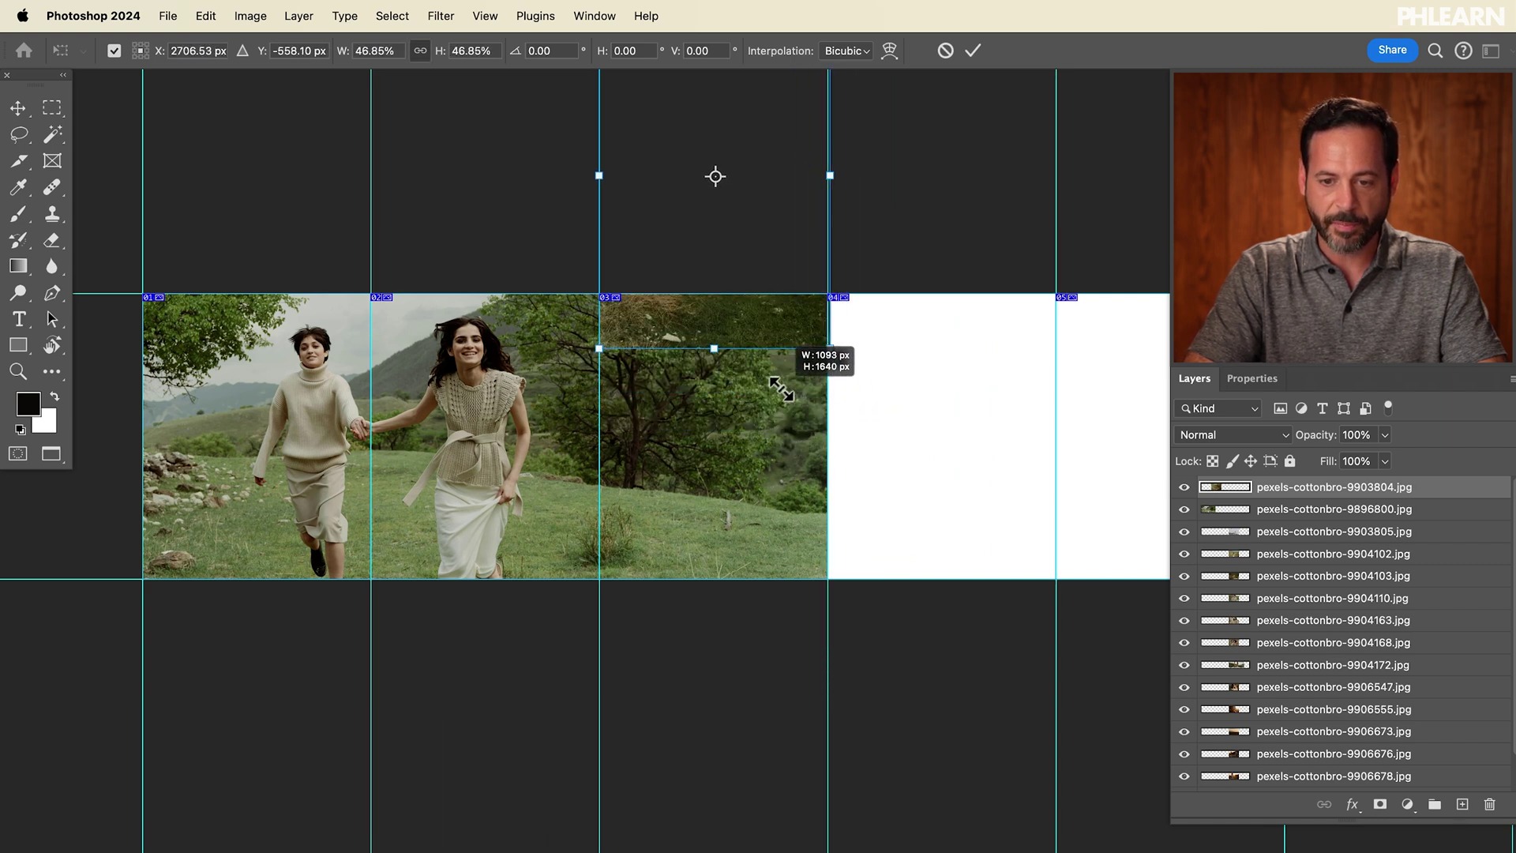
key(Return)
drag(794, 320, 775, 468)
- Scale the landscape photo to 103.55% so it snaps to panel 3's full 1080 px width, and adjust its vertical position
key(ctrl+t)
drag(820, 421, 844, 425)
mouse_move(844, 606)
mouse_down()
mouse_move(825, 576)
mouse_move(851, 614)
mouse_move(835, 602)
mouse_up()
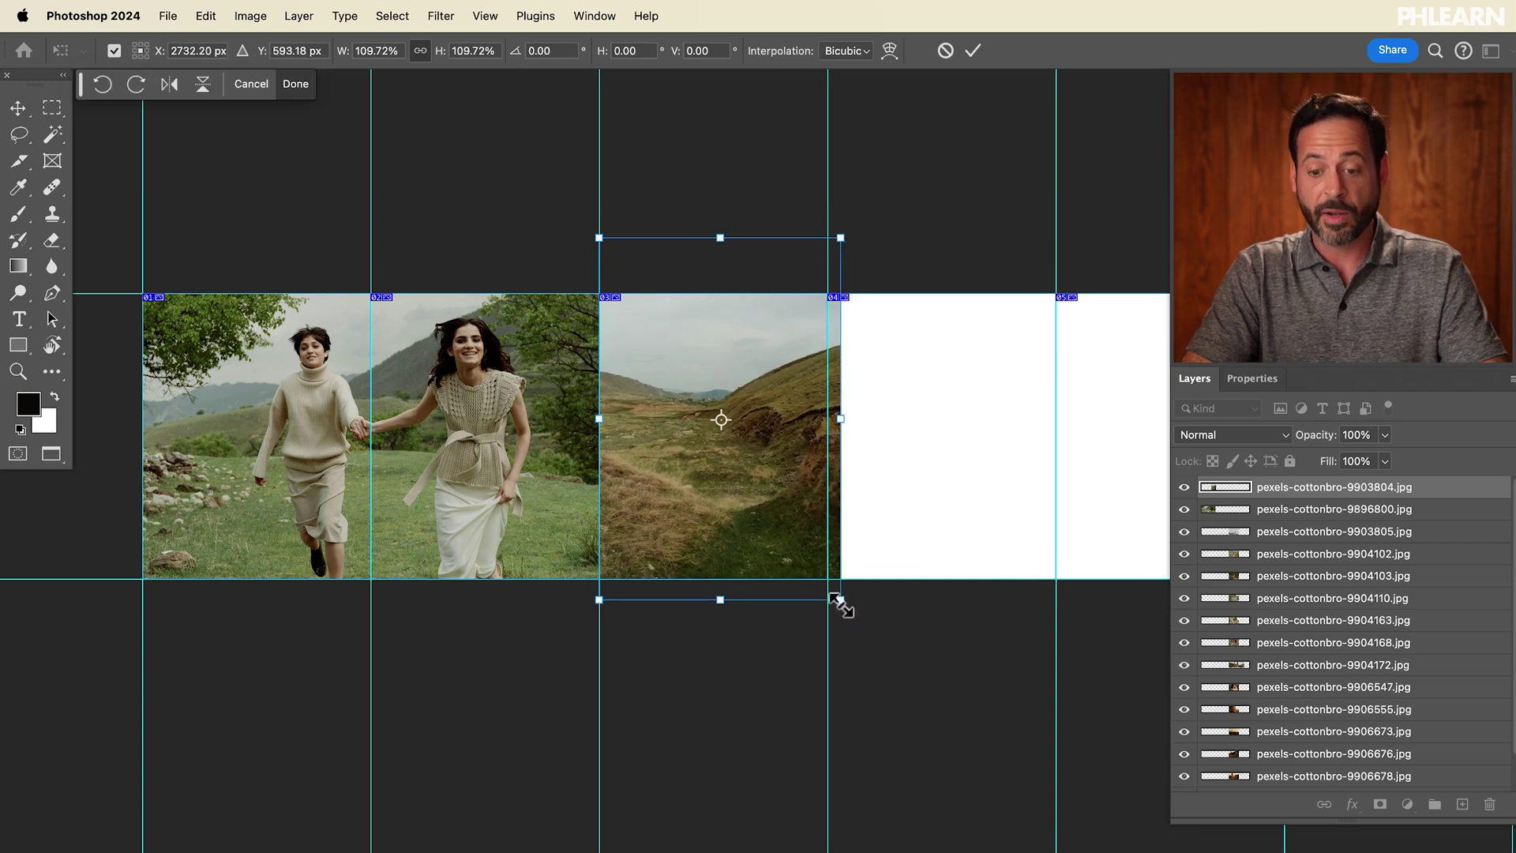
scroll(835, 603, up, 4)
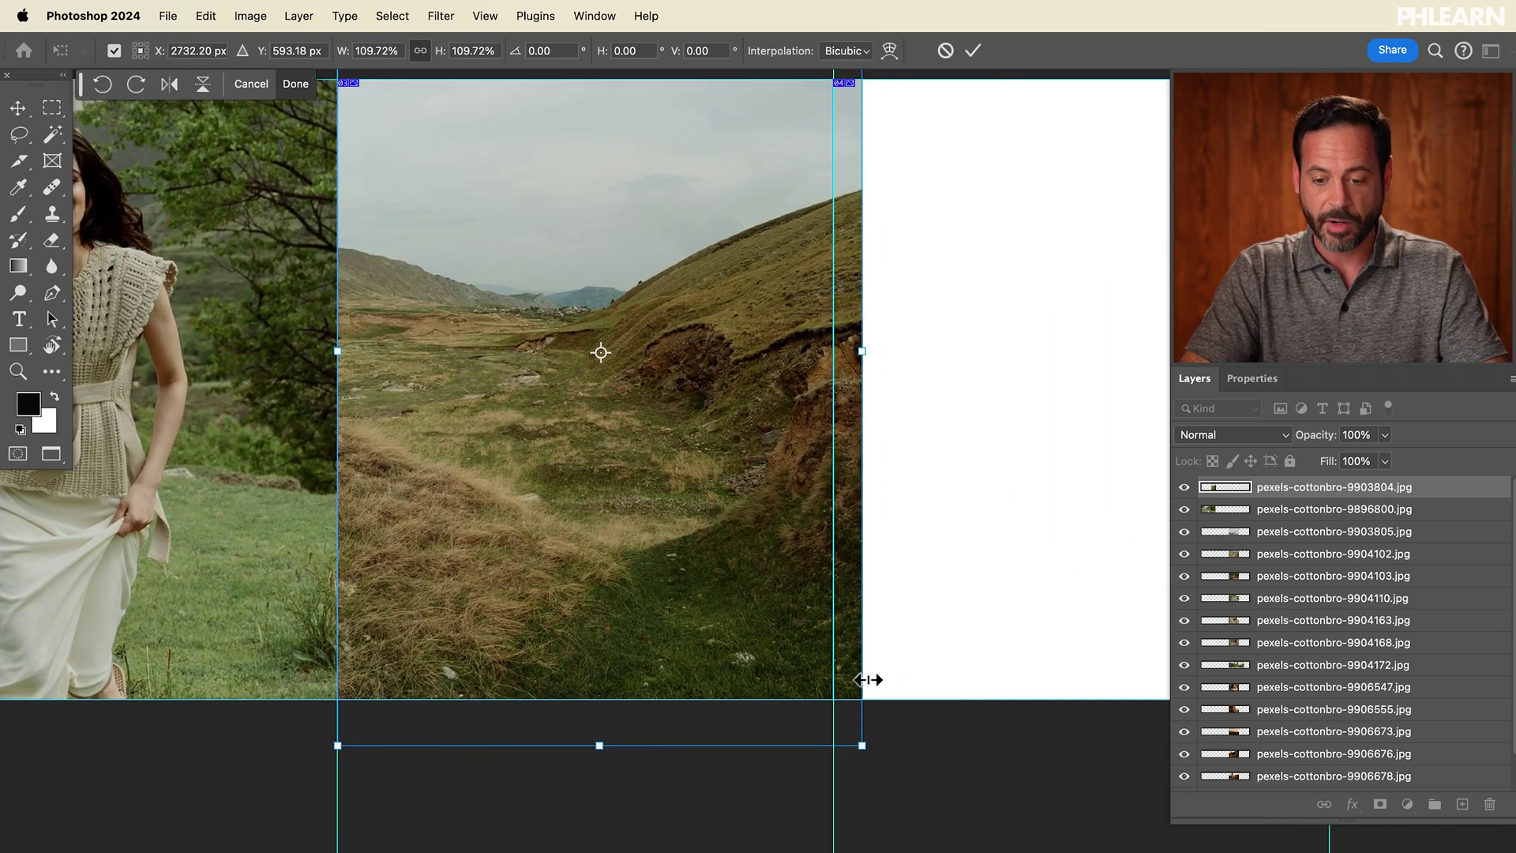
mouse_move(861, 744)
mouse_down()
mouse_move(829, 702)
mouse_move(865, 750)
mouse_up()
drag(865, 354, 833, 353)
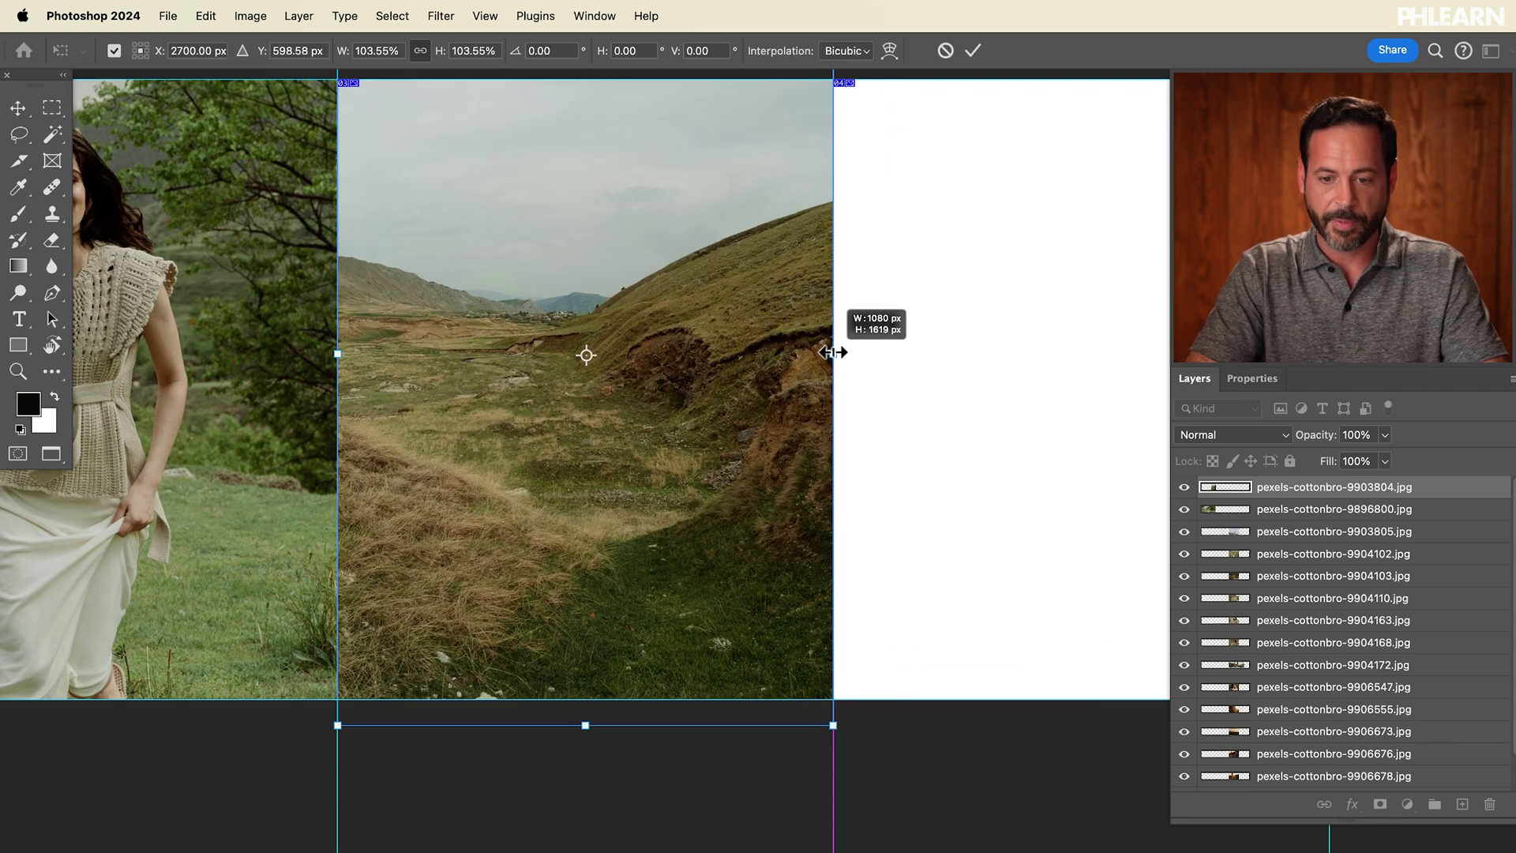
key(Return)
drag(712, 286, 712, 340)
- Move the pexels-cottonbro-9903805.jpg photo next to the landscape so it fills panels 4 and 5
key(super+minus)
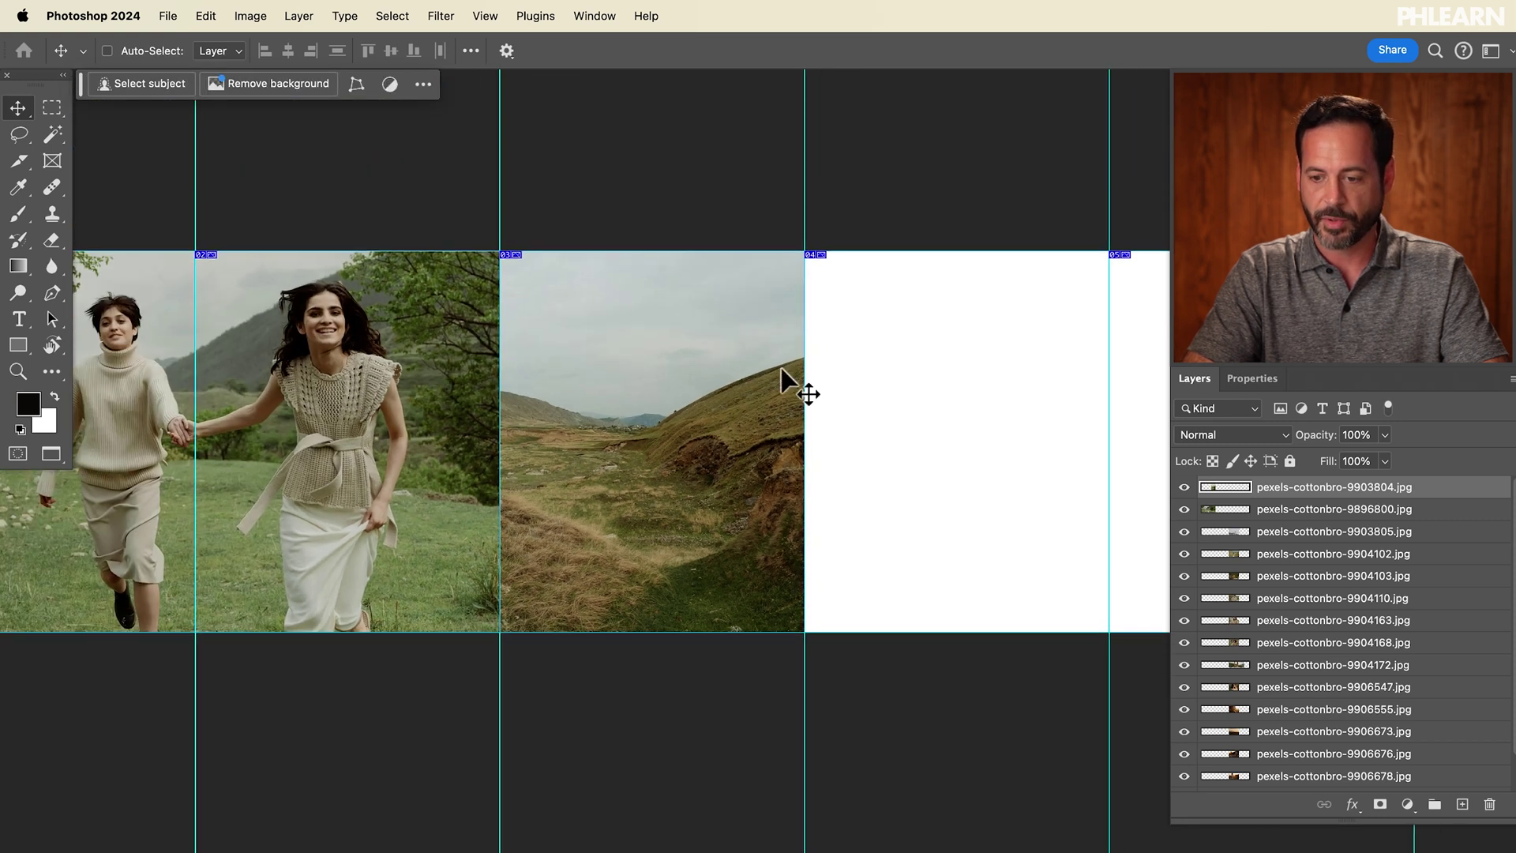
scroll(835, 598, right, 2)
key(super+minus)
scroll(822, 580, right, 2)
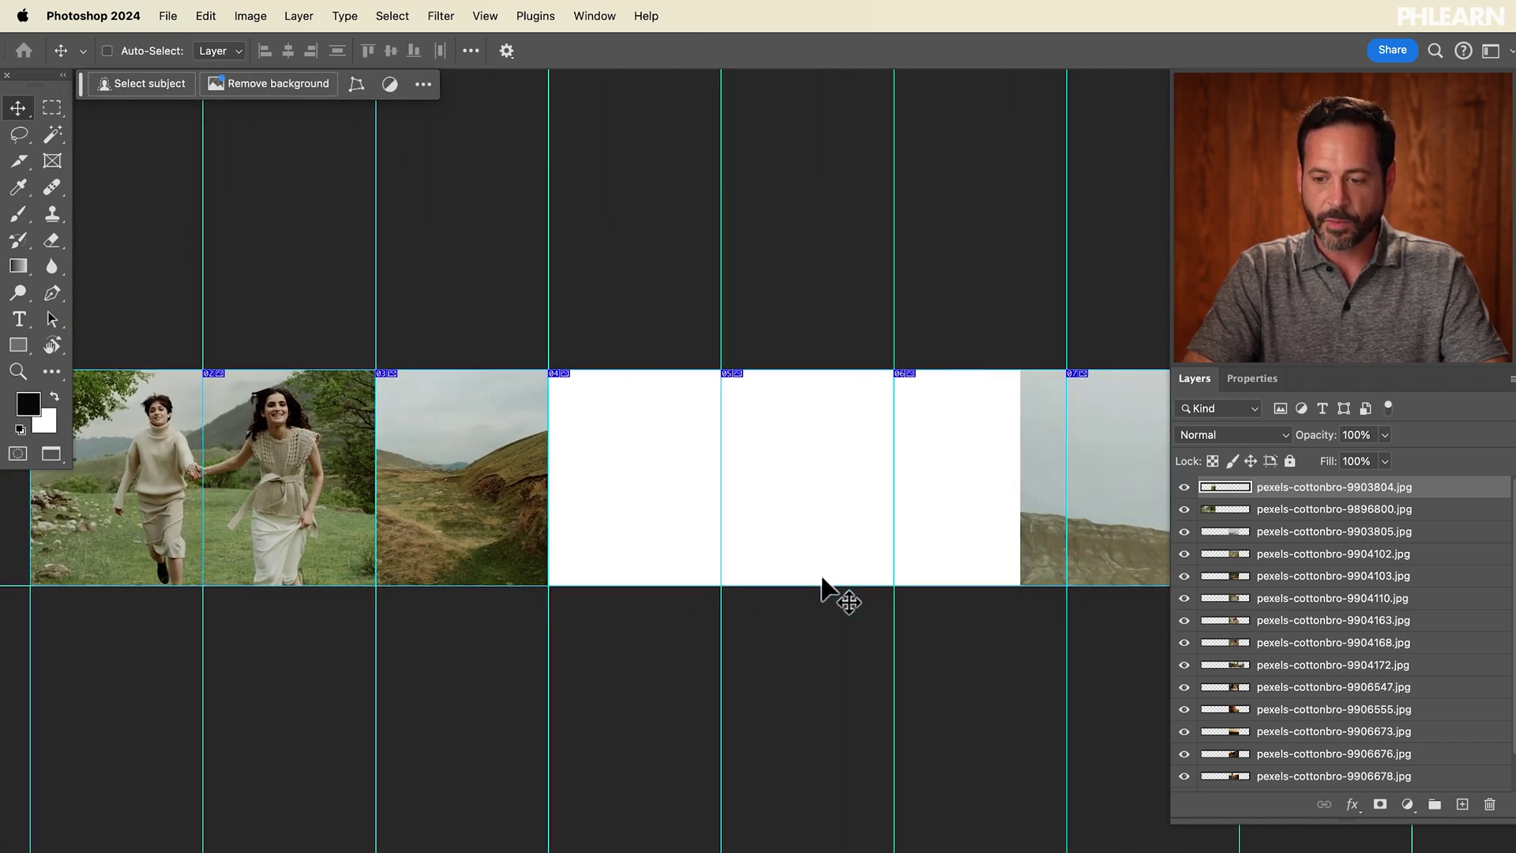
click(1271, 533)
drag(1150, 560, 651, 494)
scroll(871, 508, up, 2)
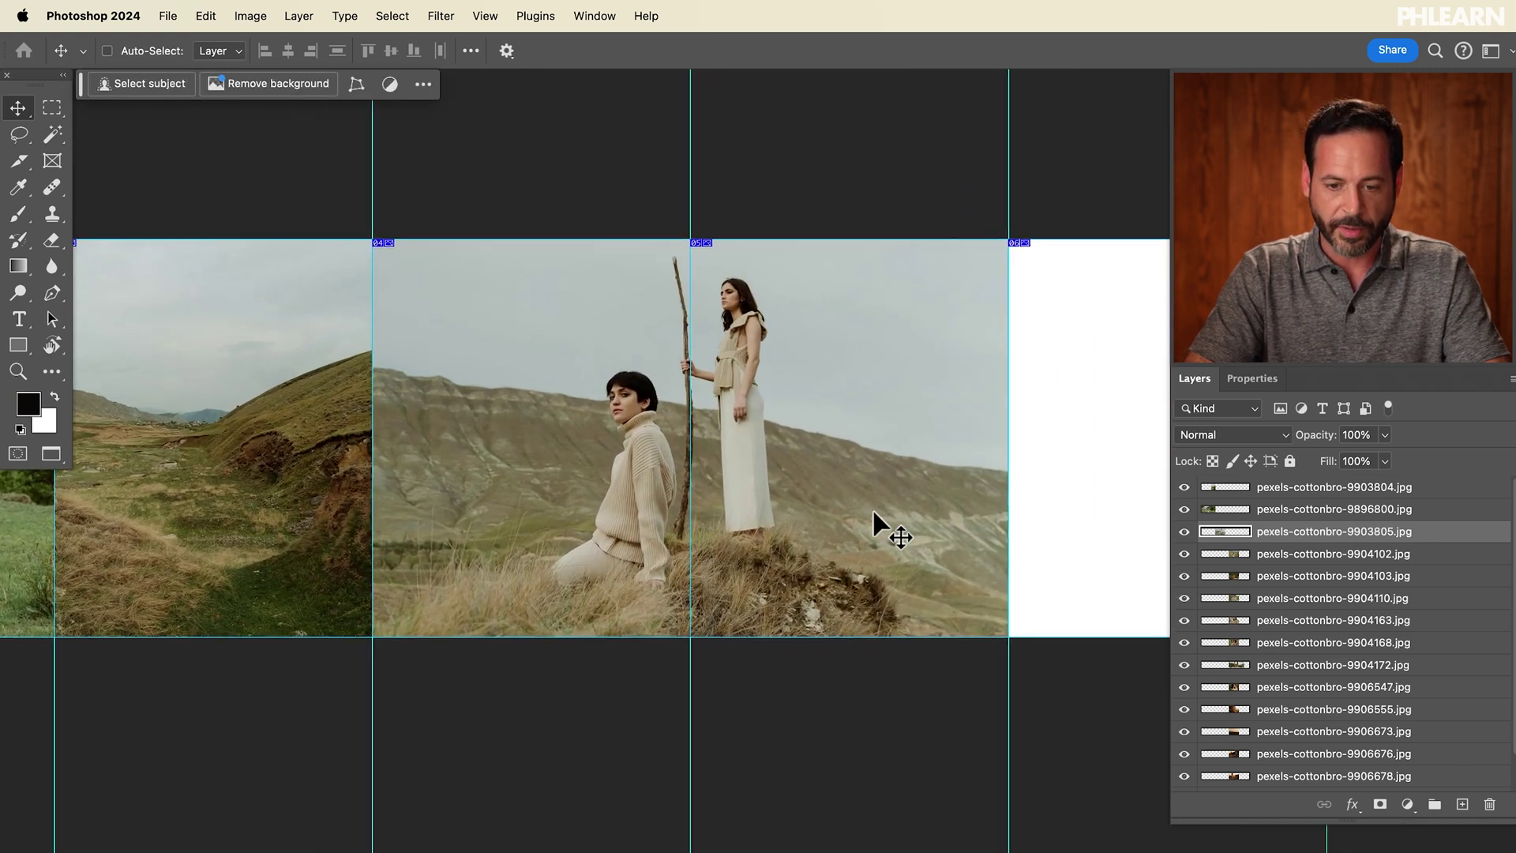
drag(853, 461, 851, 470)
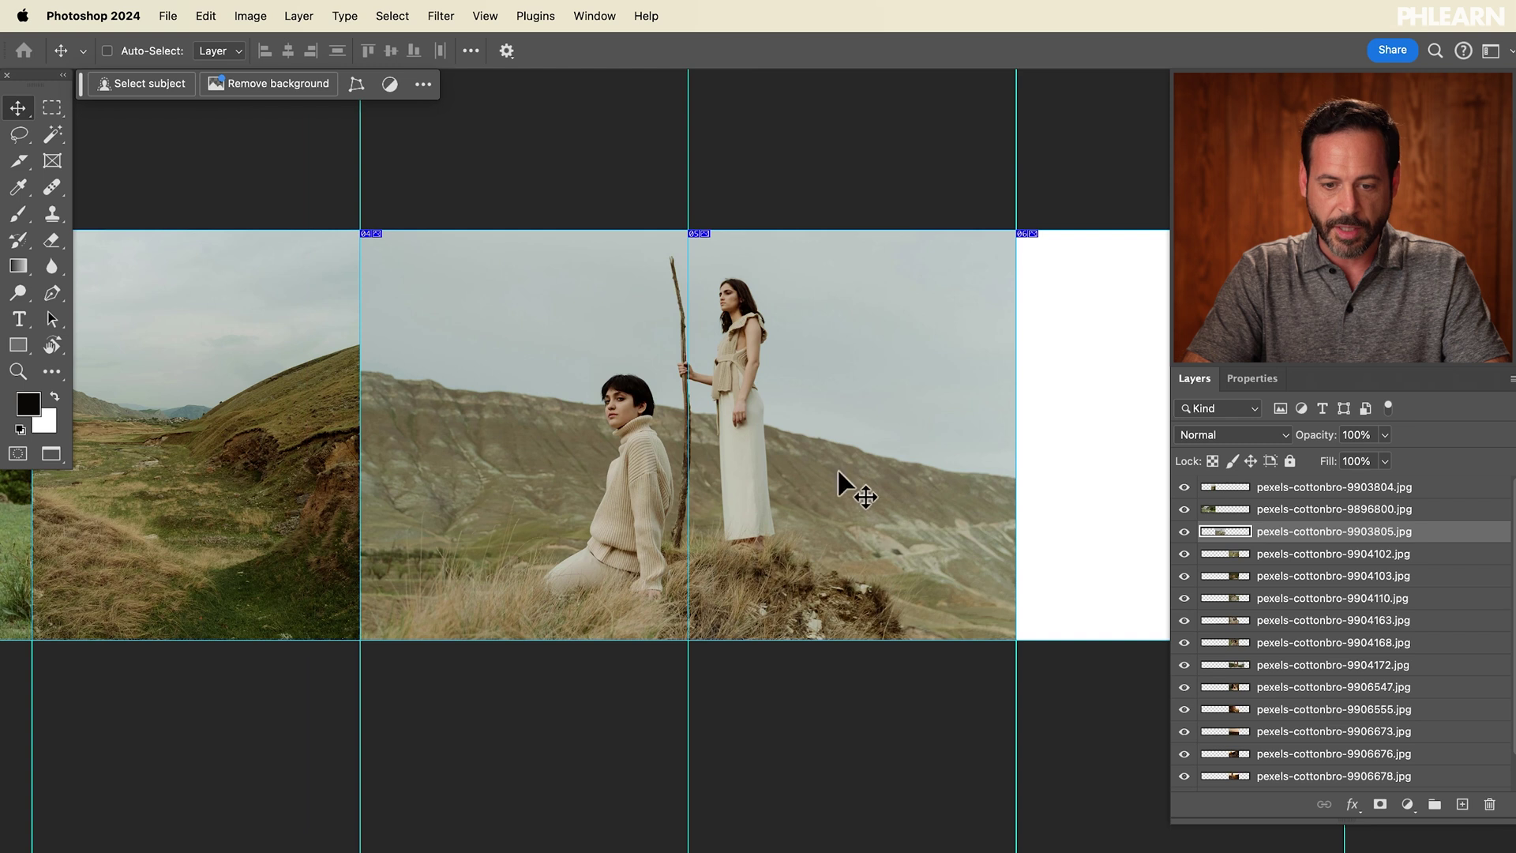
- Enlarge the hilltop couple photo slightly with Free Transform and shift it up and right, extending just into panel 6
key(super+t)
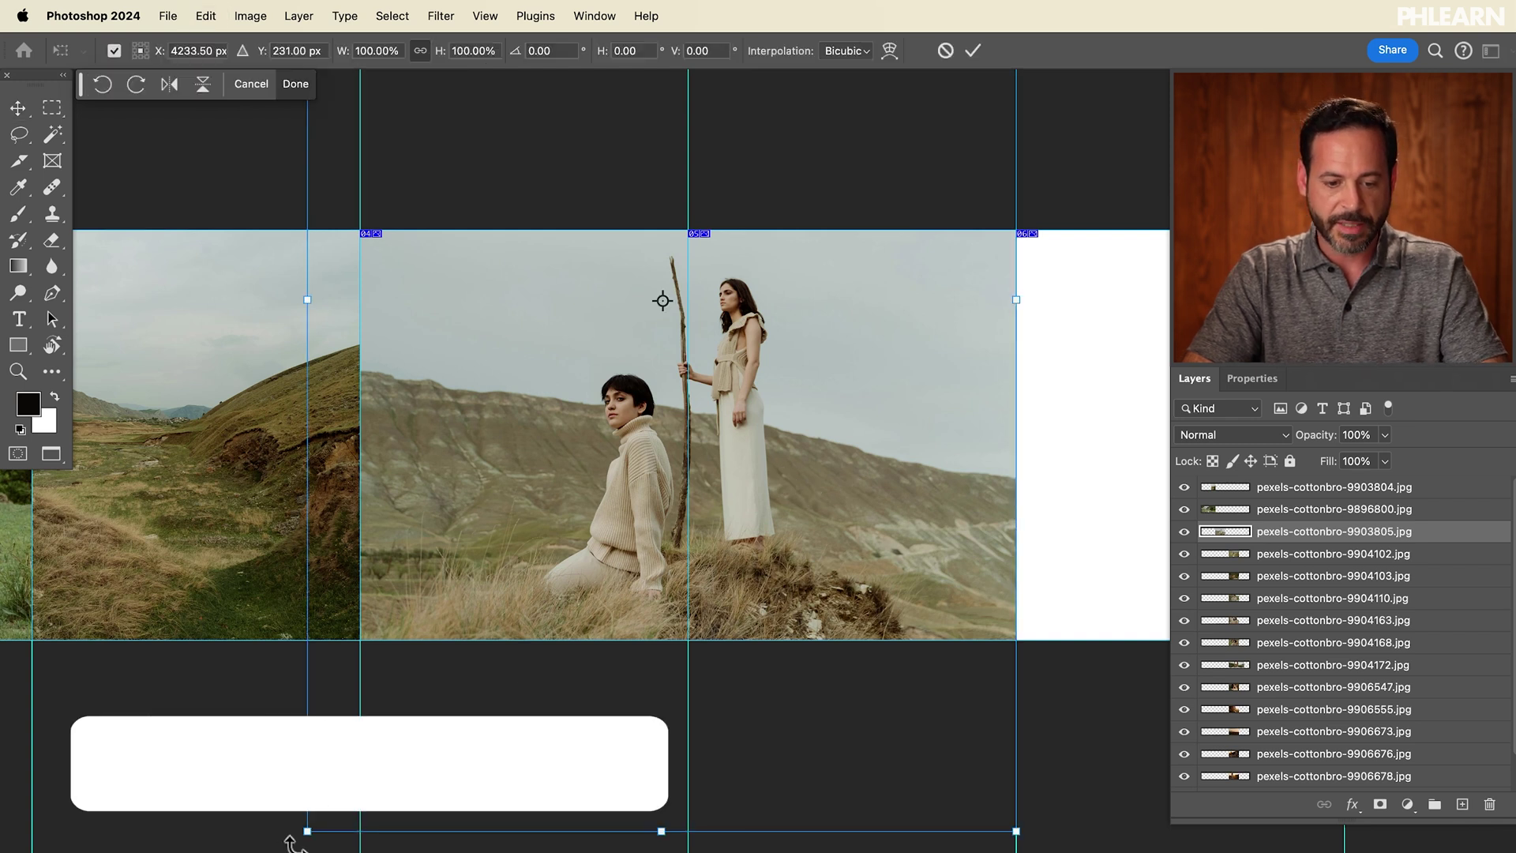
drag(305, 832, 255, 852)
key(Return)
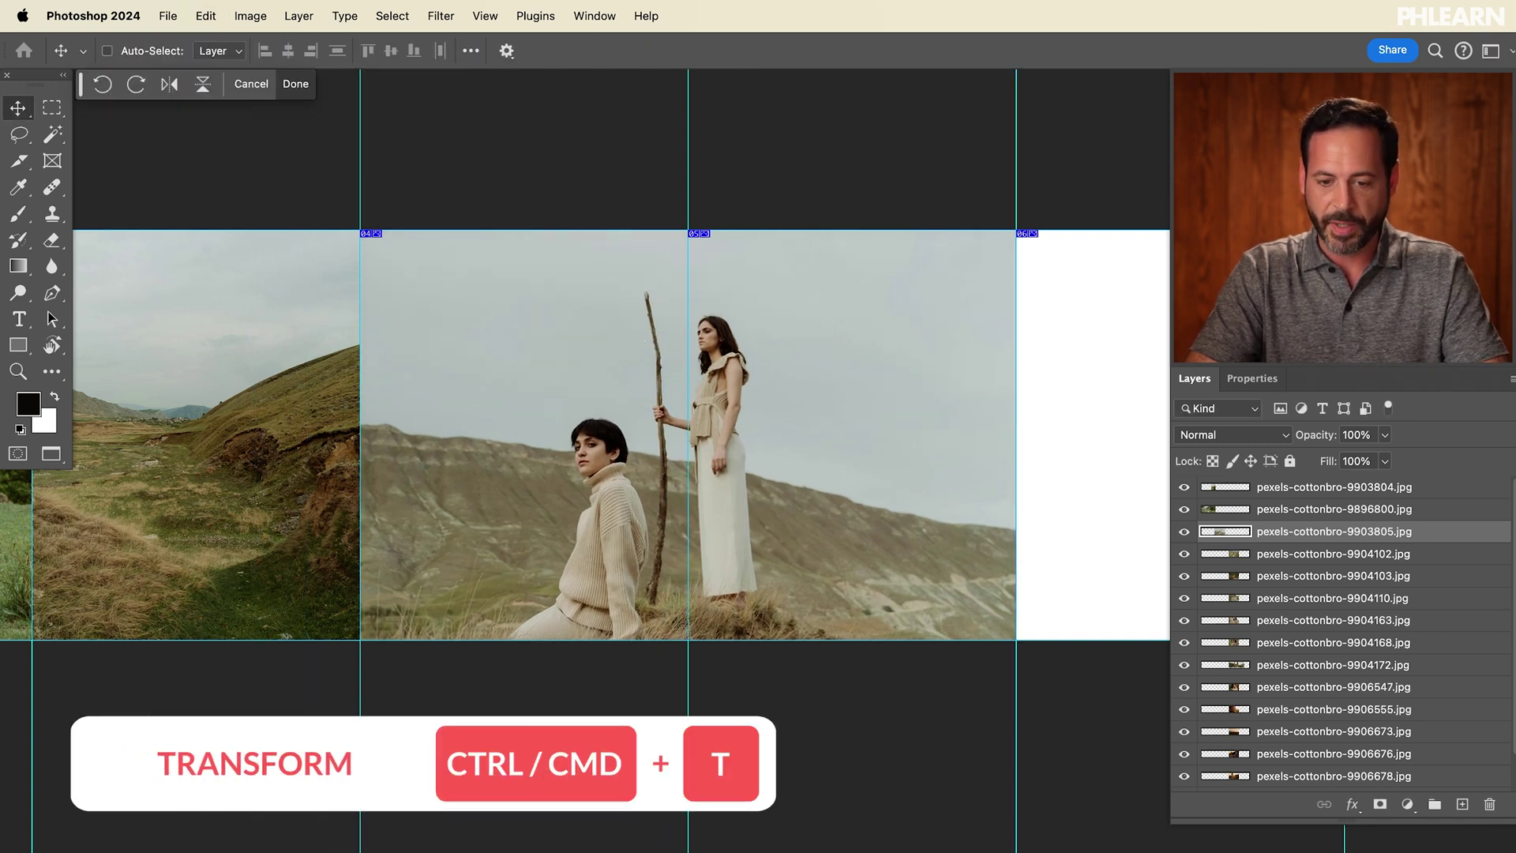
drag(570, 701, 596, 679)
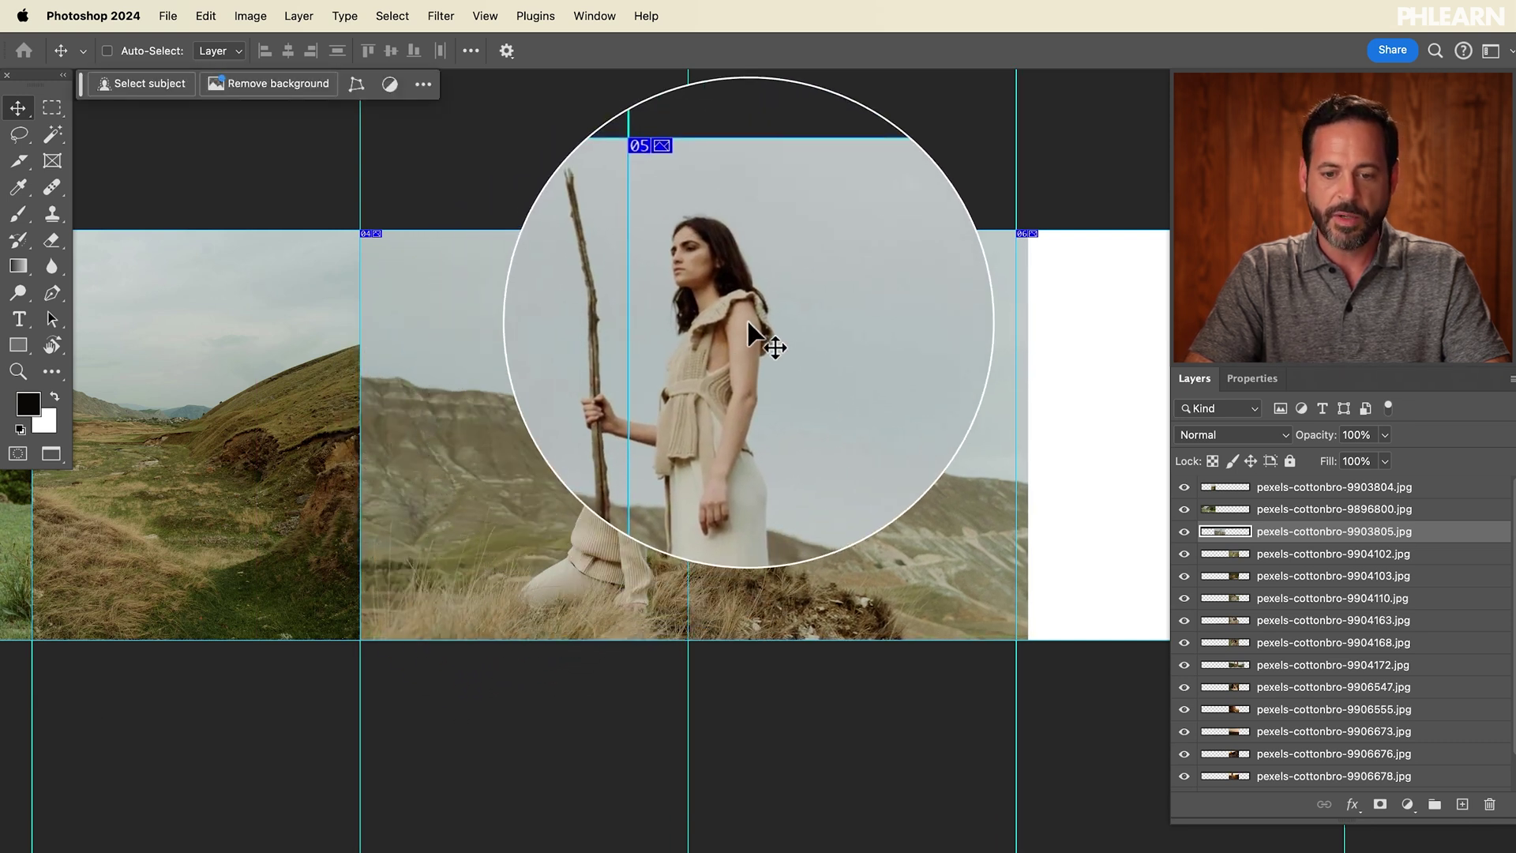
- Move the pexels-cottonbro-9904102.jpg photo beside the hilltop couple so it covers panel 6 and part of panel 7
scroll(755, 334, down, 3)
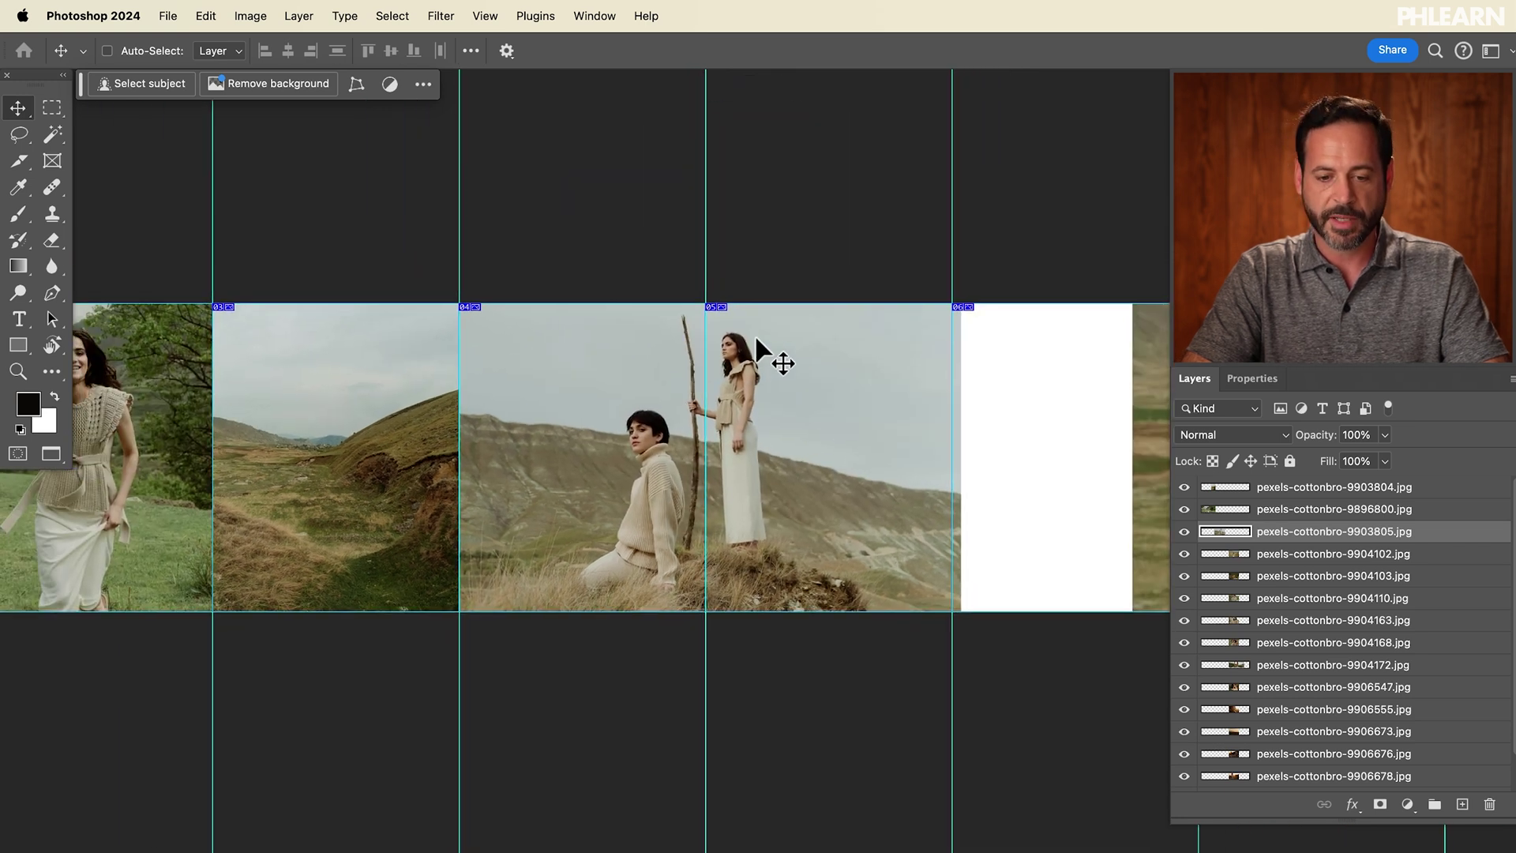
scroll(712, 429, right, 5)
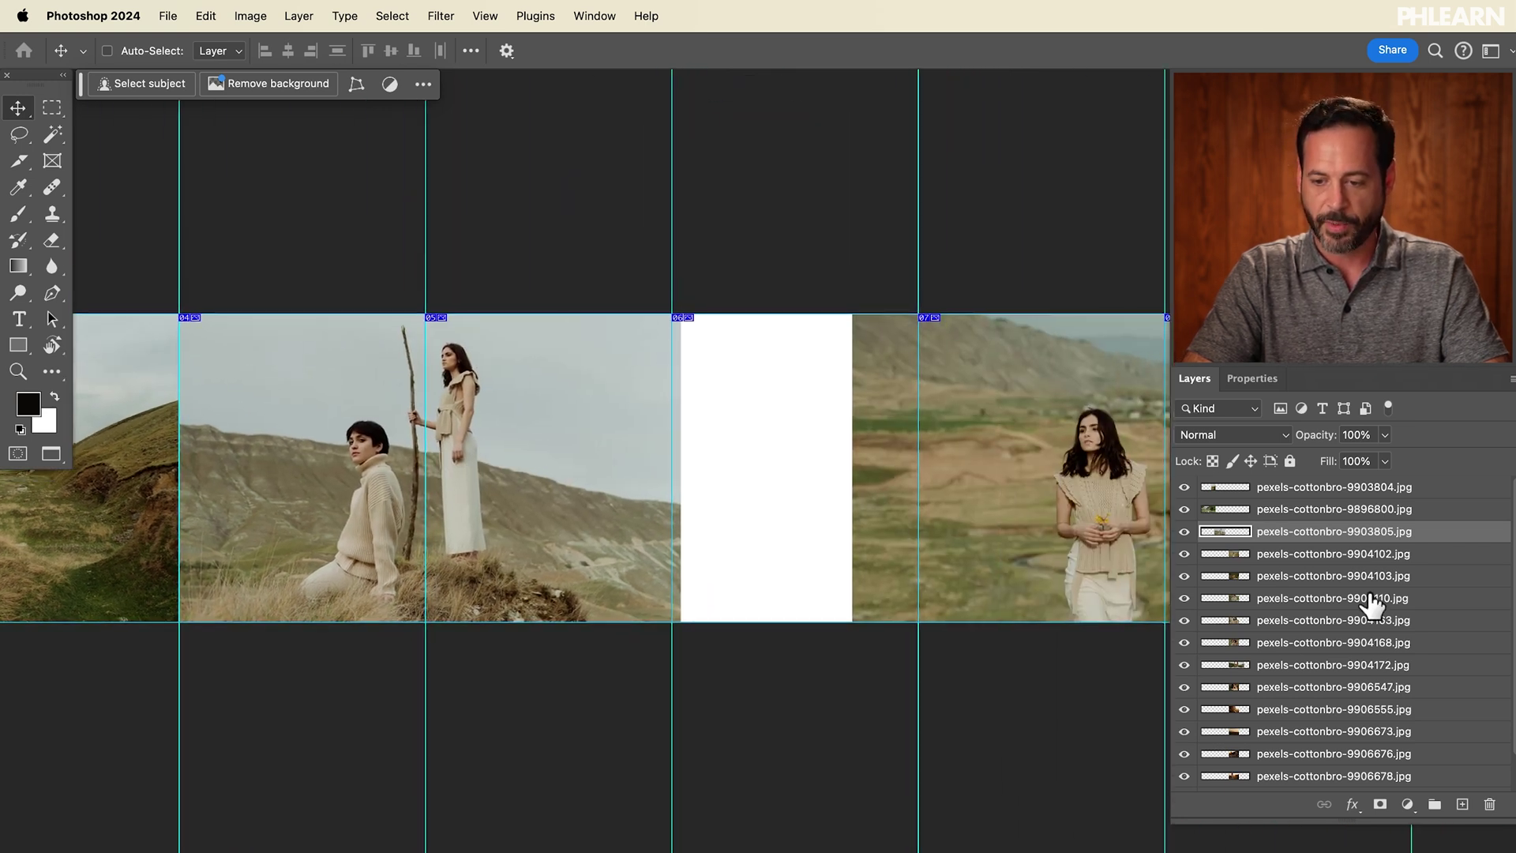
click(1353, 556)
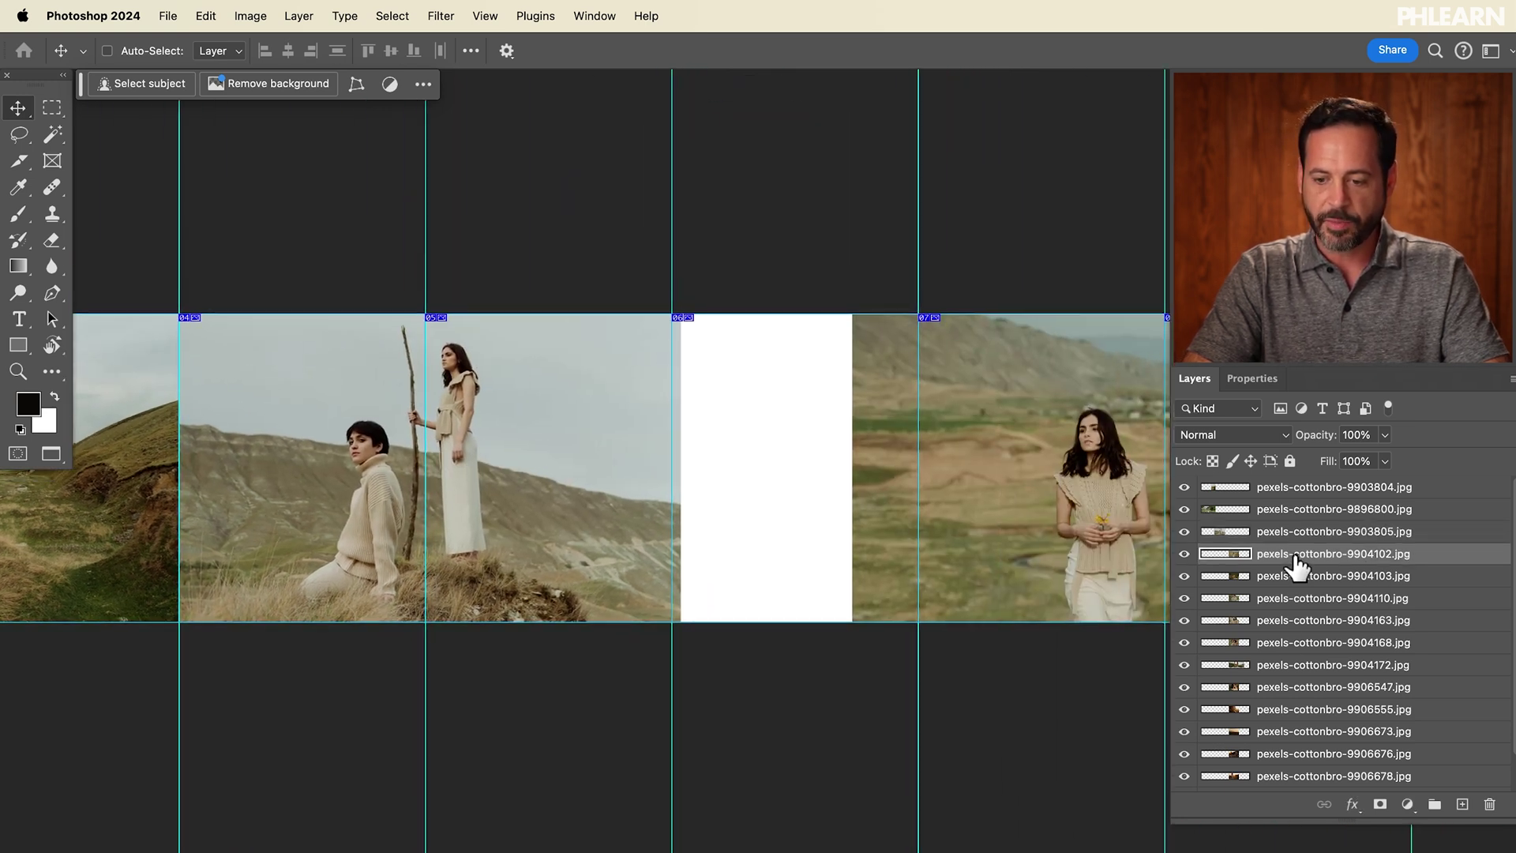
drag(1130, 543, 832, 524)
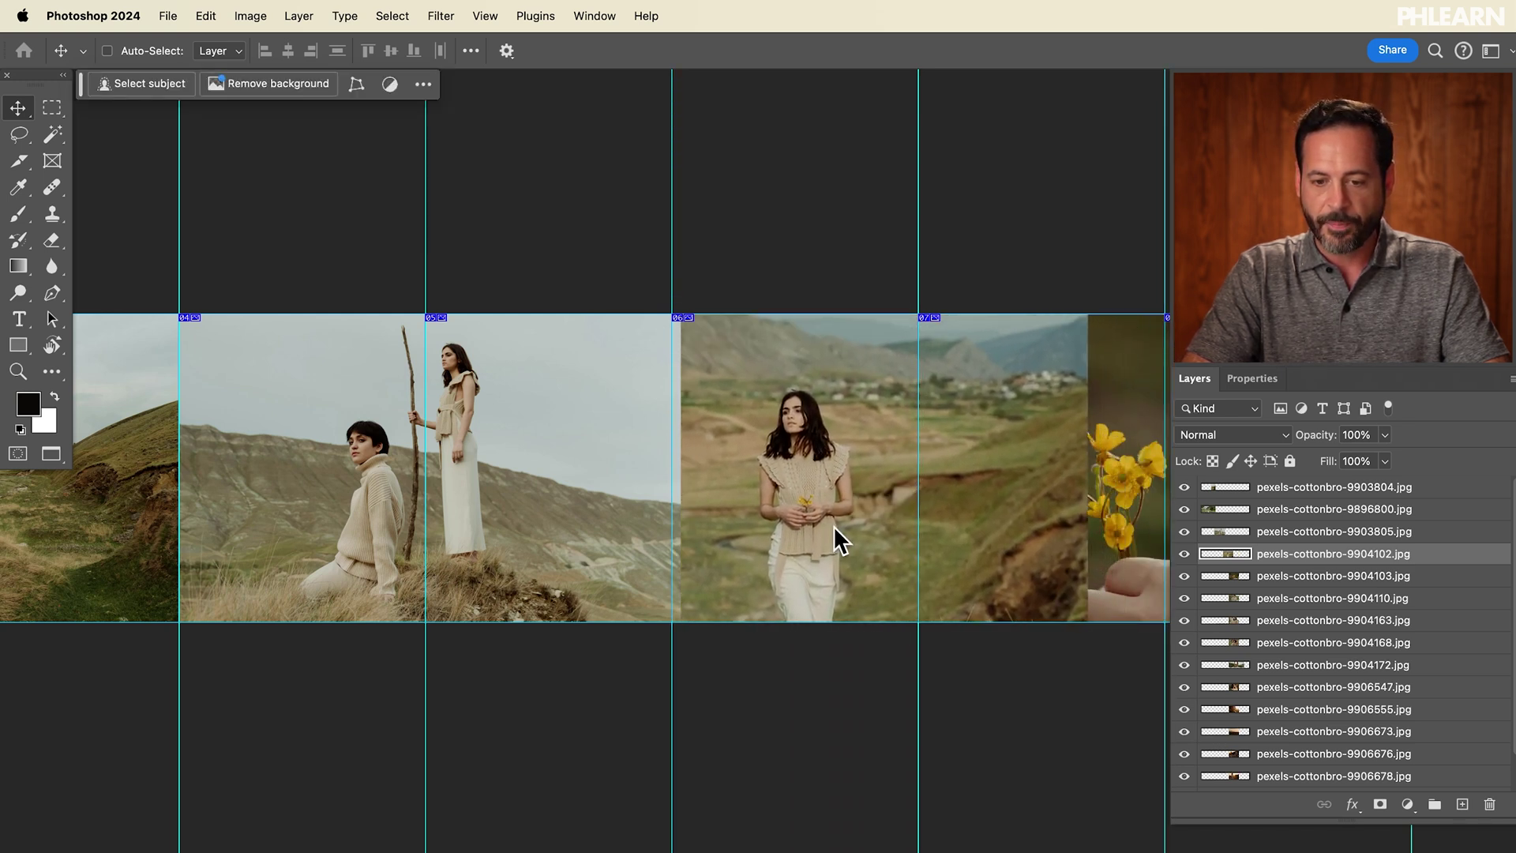
- Hide and reshow layers 9904102 and 9903805 to identify their photos, and select the hilltop couple photo directly on the canvas
scroll(804, 523, up, 5)
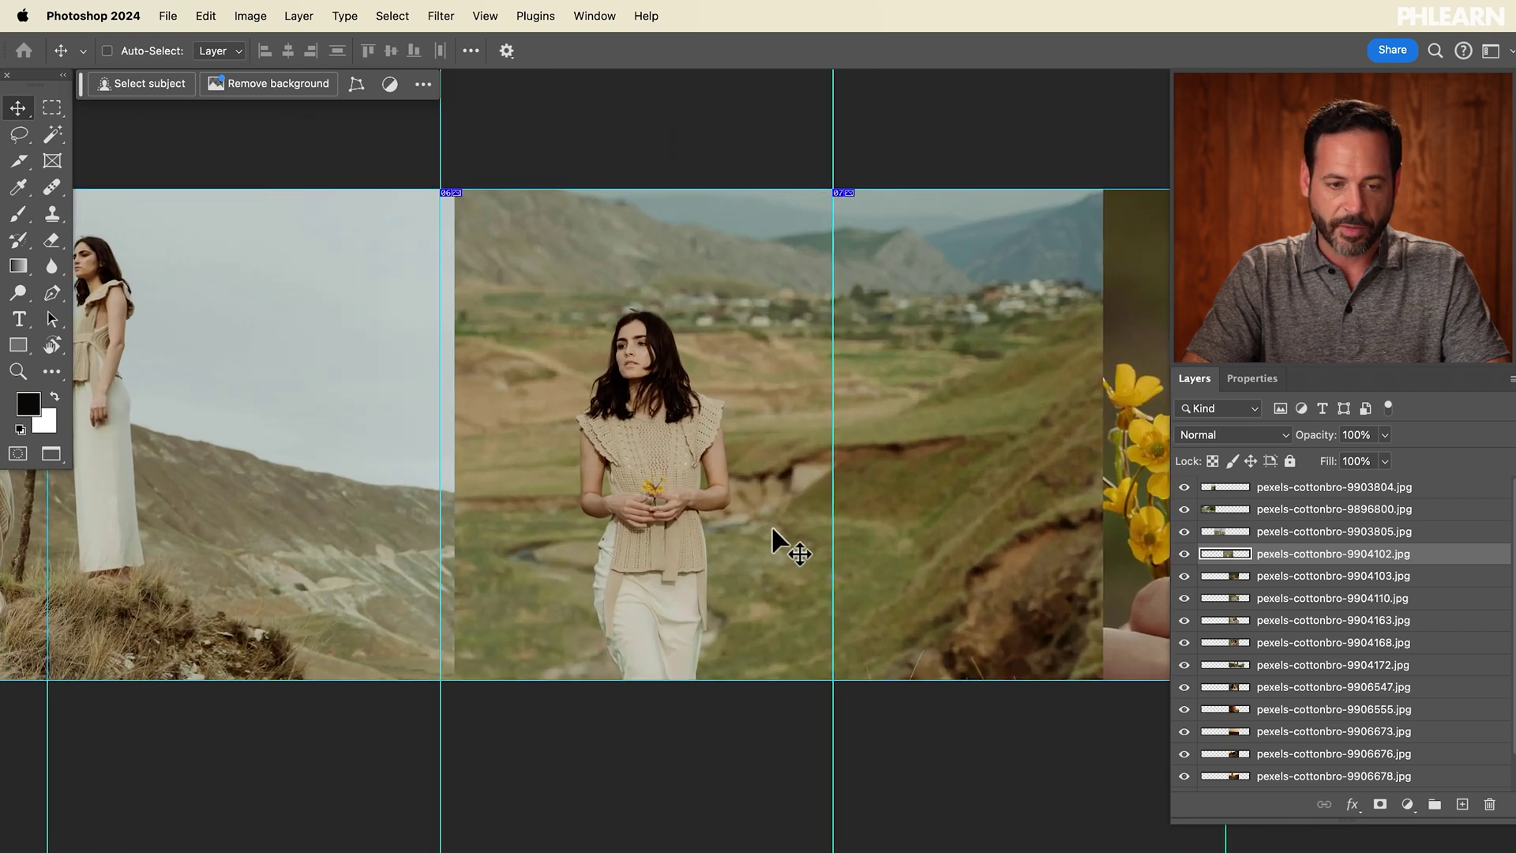
scroll(734, 527, left, 5)
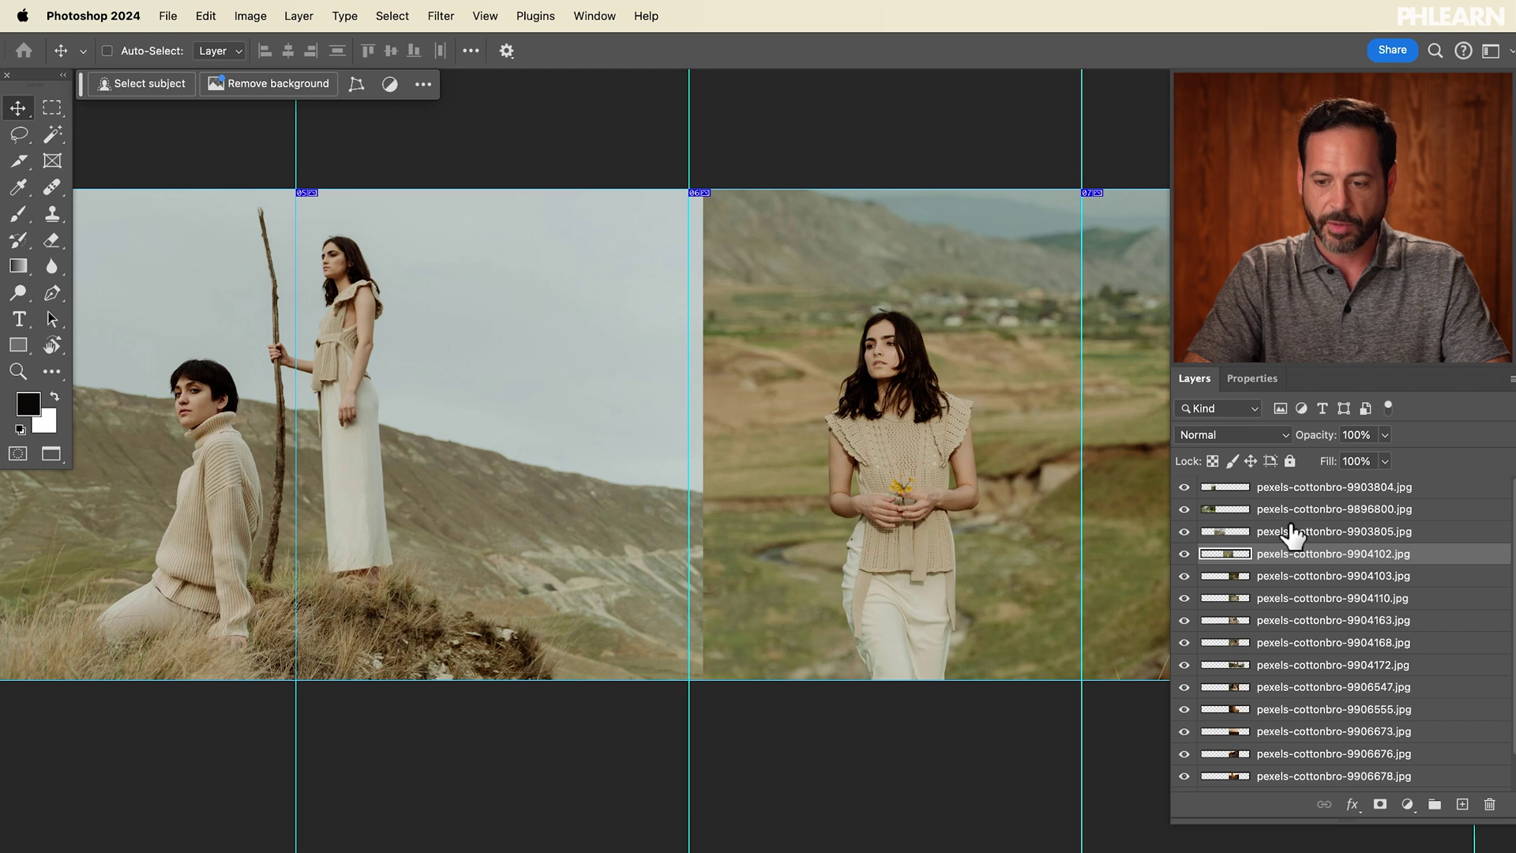
click(1183, 553)
click(1183, 553)
click(1183, 531)
click(1183, 531)
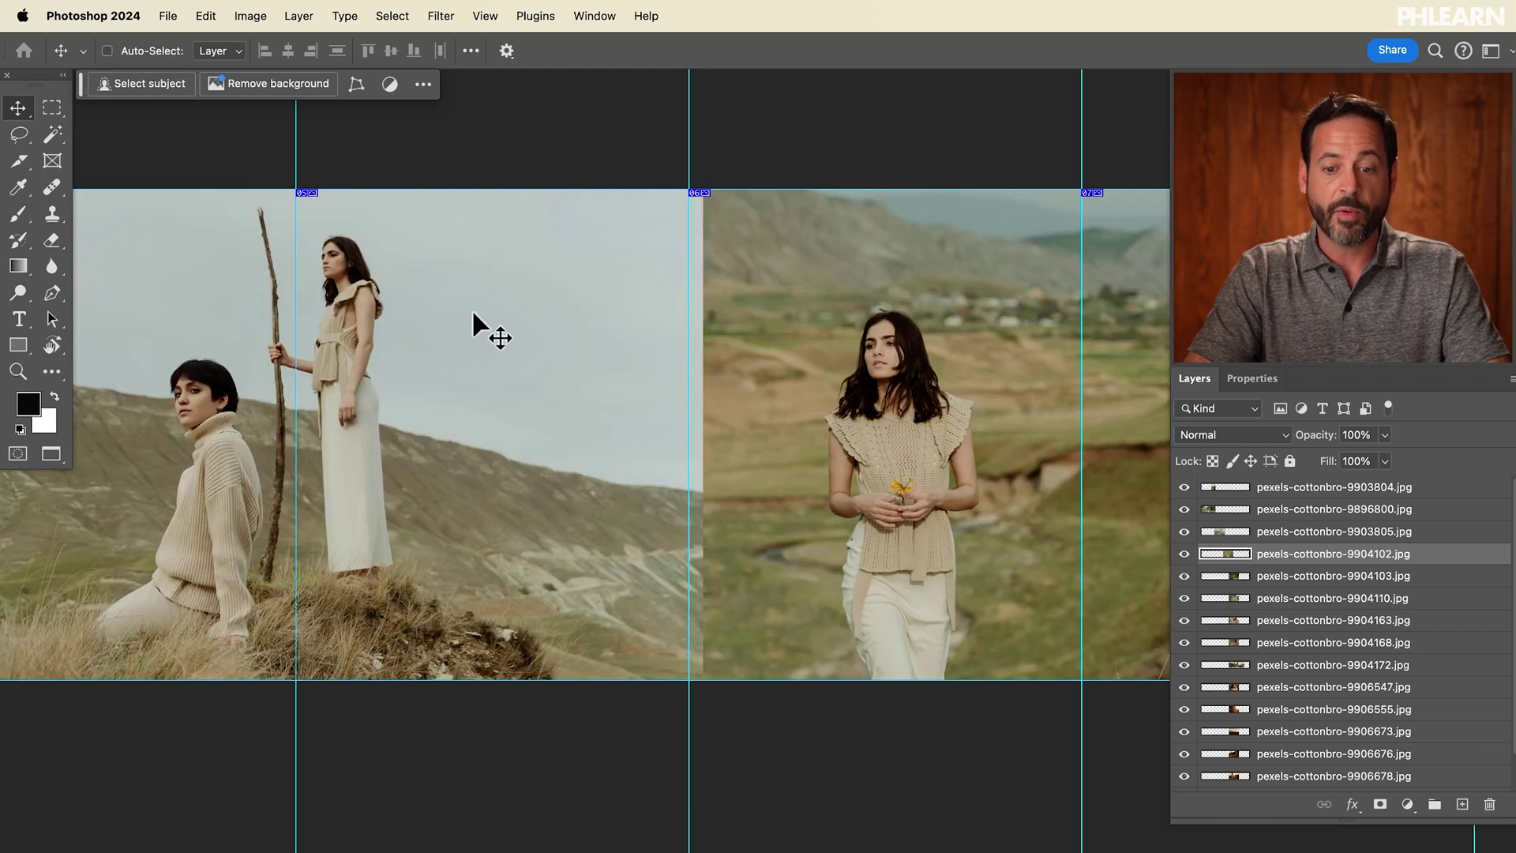
super+click(400, 379)
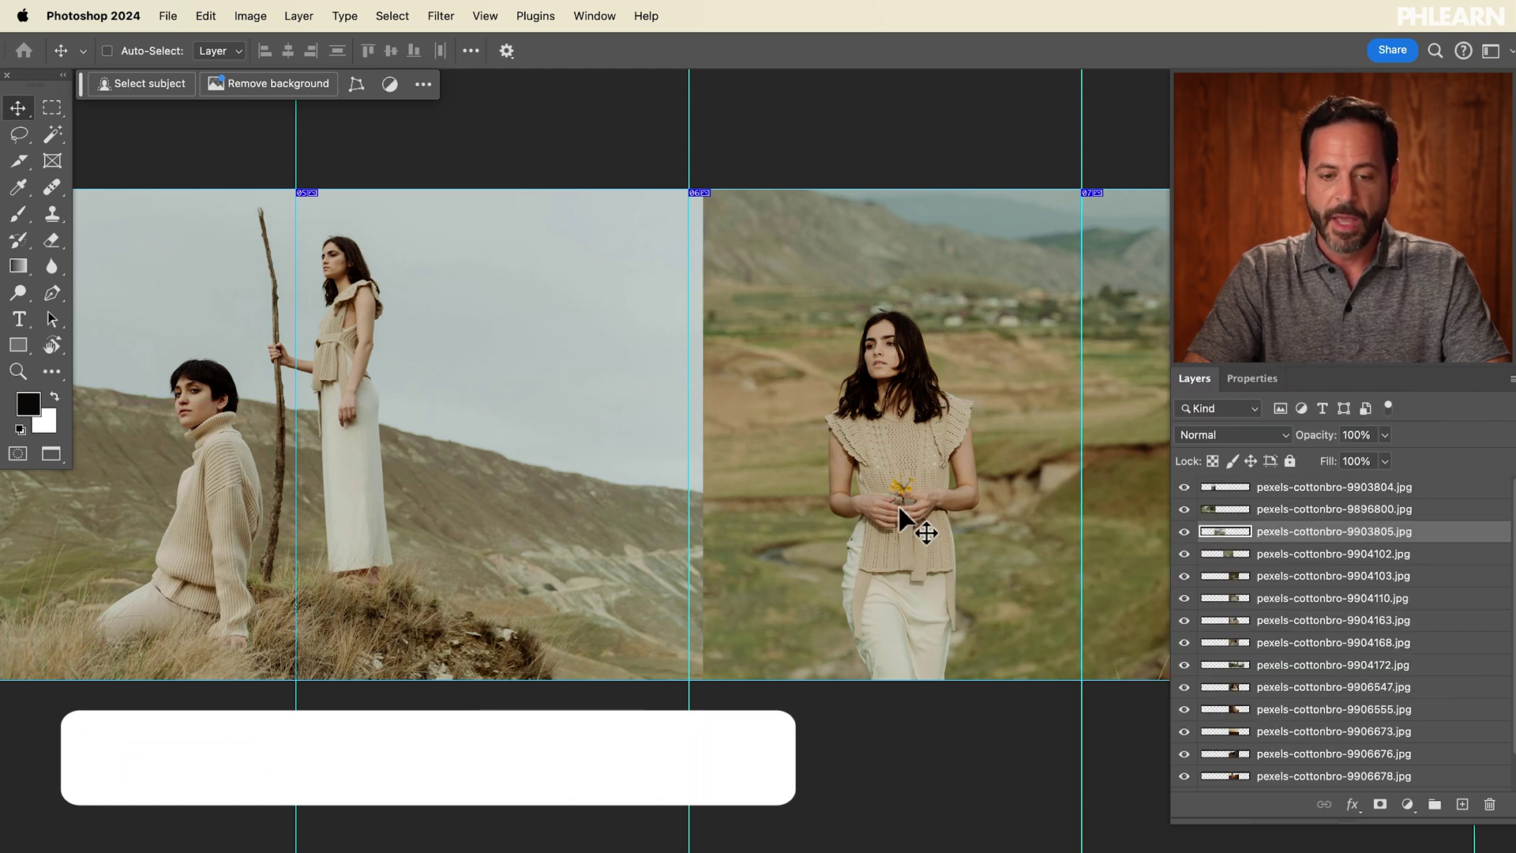
- Marquee the strip of the pexels-cottonbro-9903805.jpg photo that extends into panel 6 and hide it with an inverted layer mask
scroll(584, 456, left, 5)
mouse_move(662, 458)
mouse_down()
mouse_move(632, 463)
mouse_move(662, 449)
mouse_up()
click(52, 107)
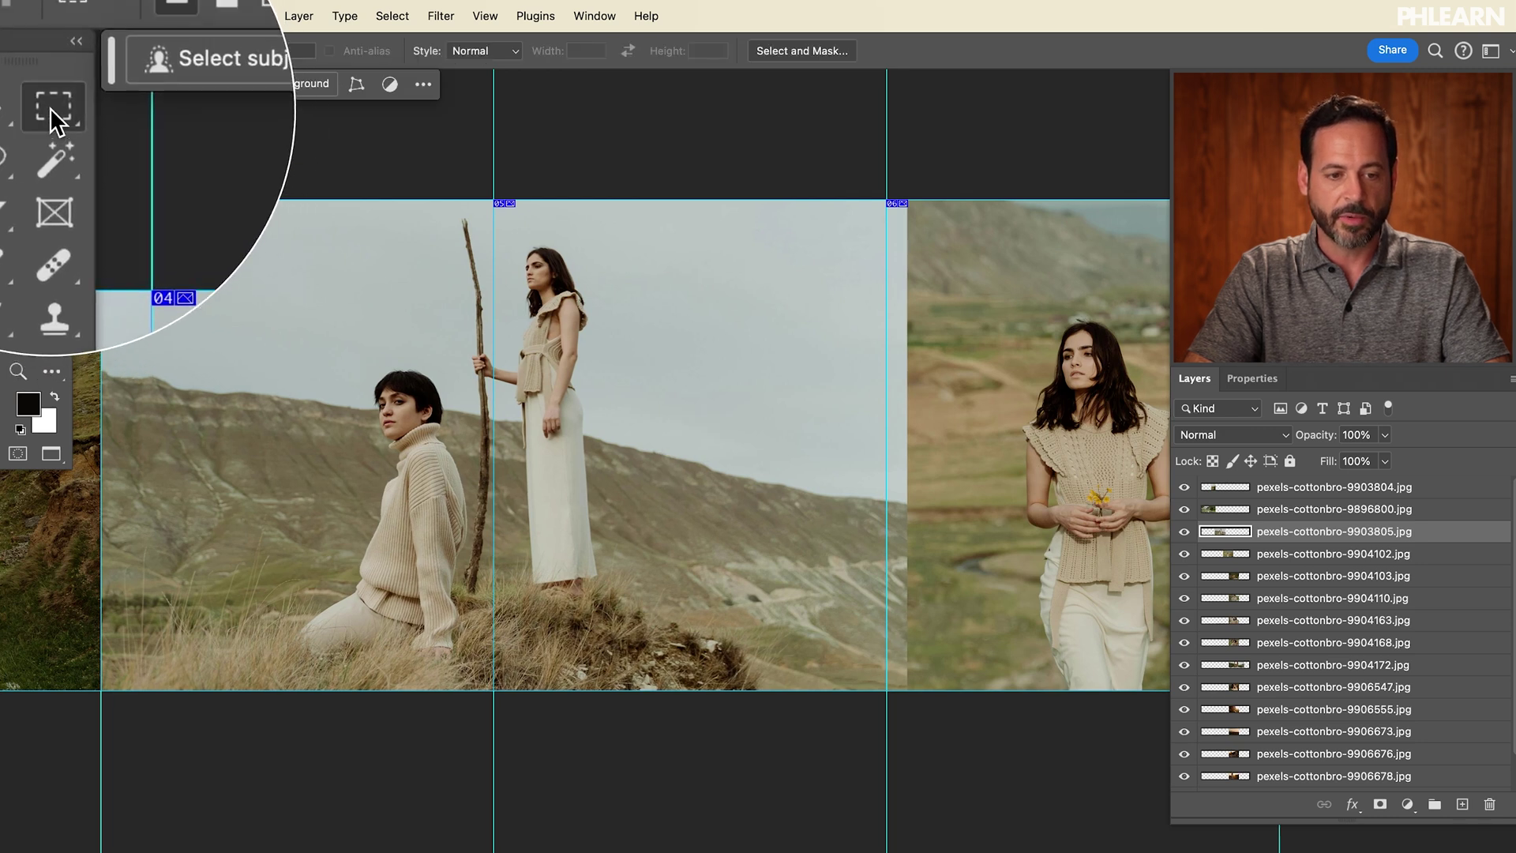
drag(984, 200, 987, 217)
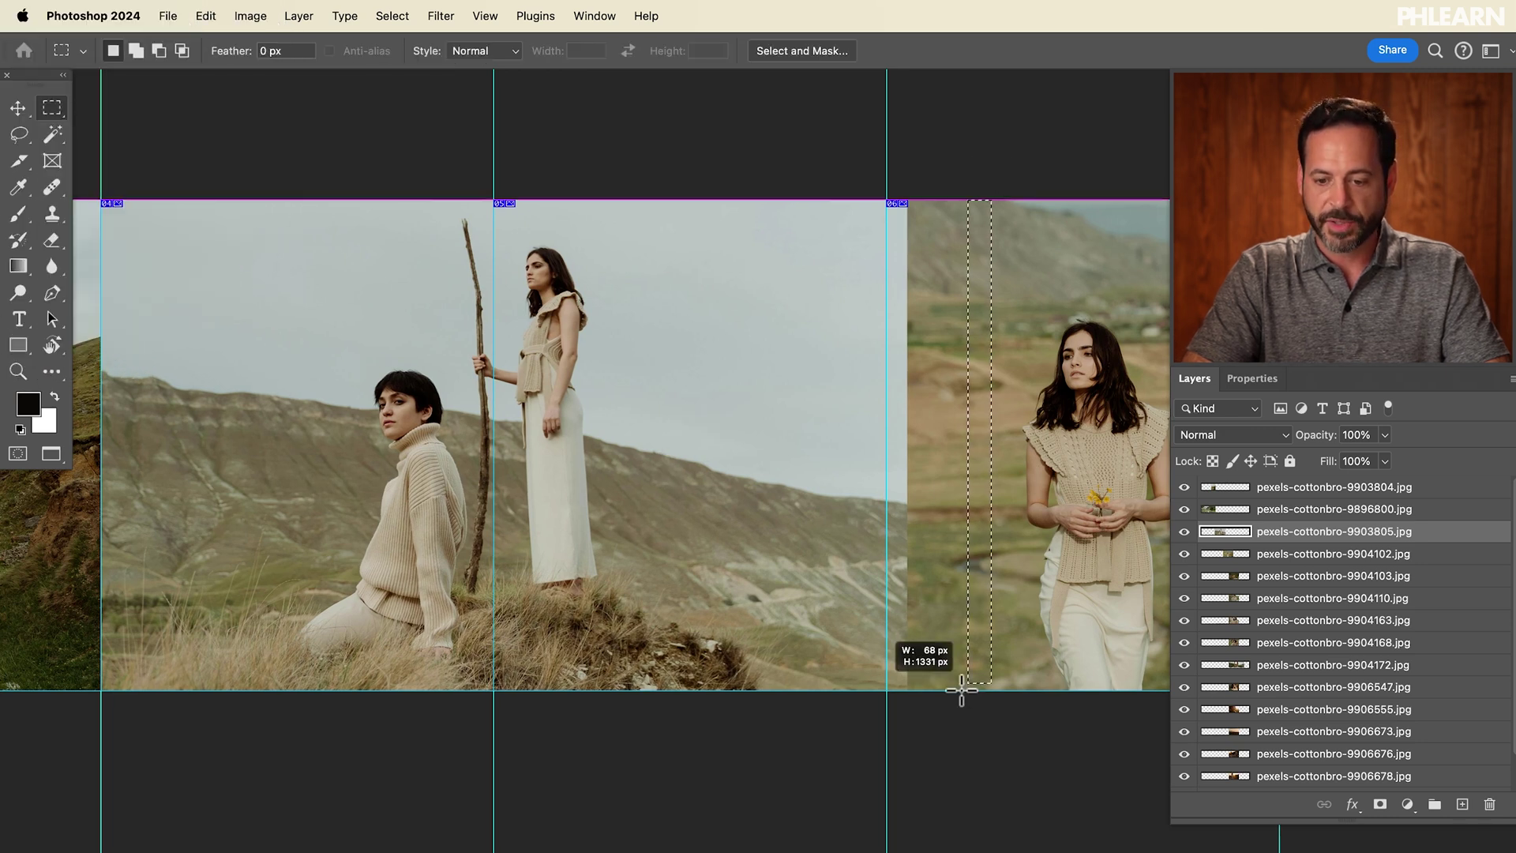
drag(889, 725, 889, 725)
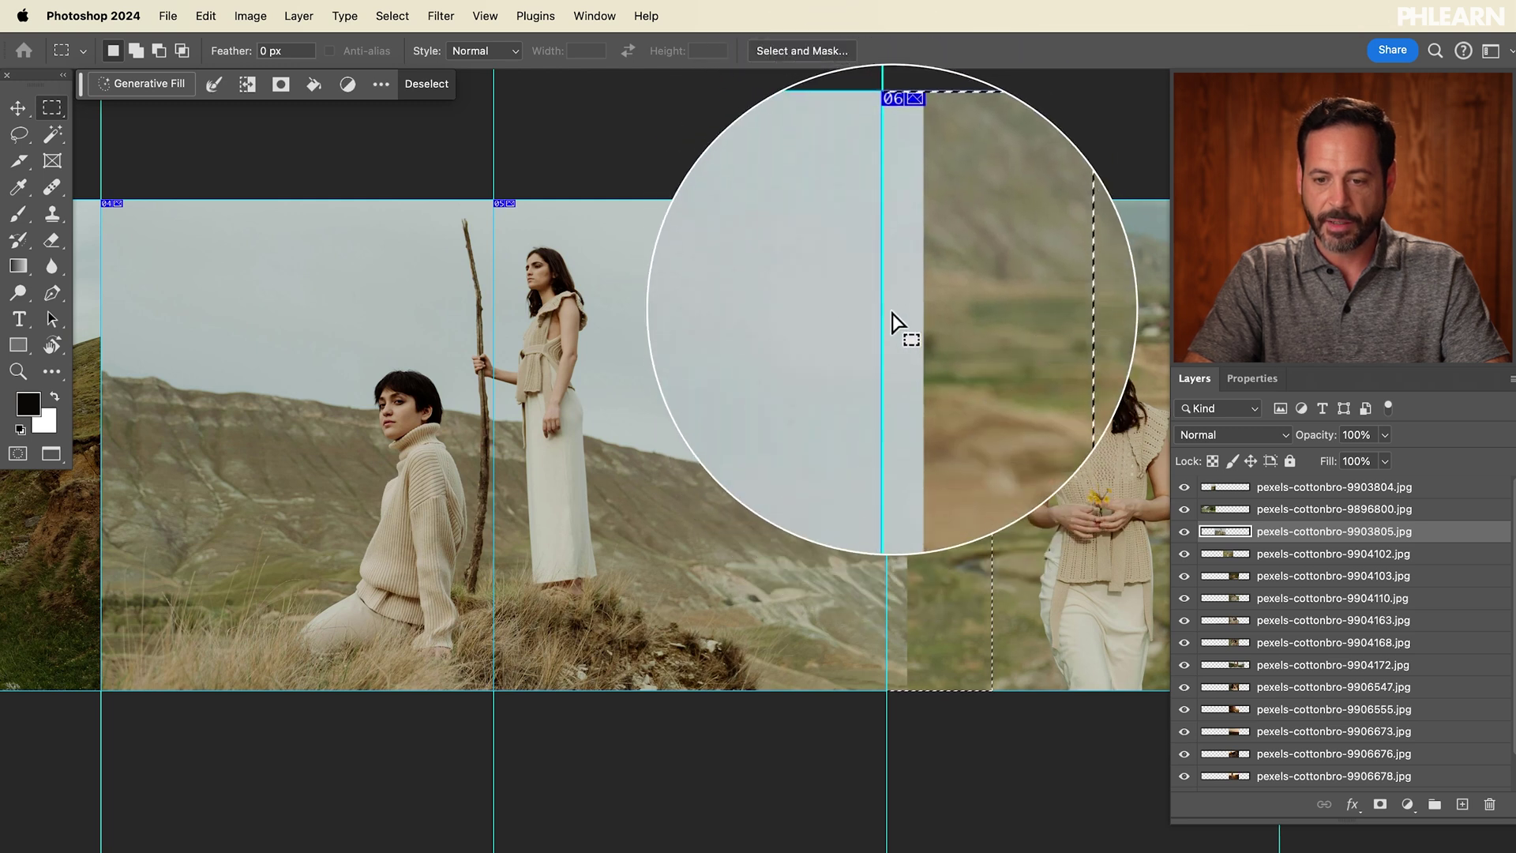
scroll(892, 320, right, 5)
scroll(893, 322, right, 3)
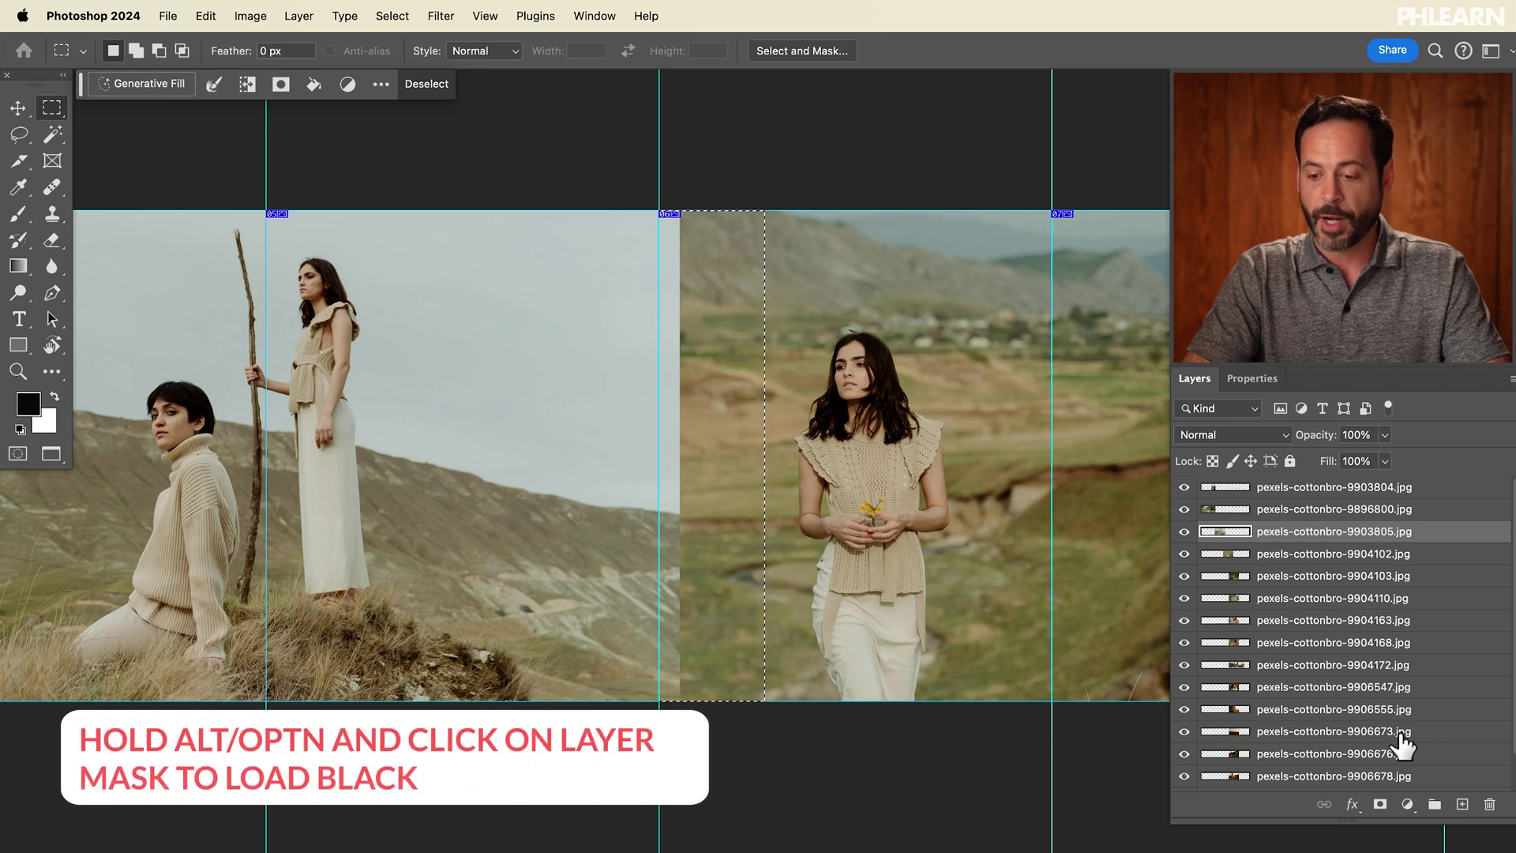
alt+click(1380, 805)
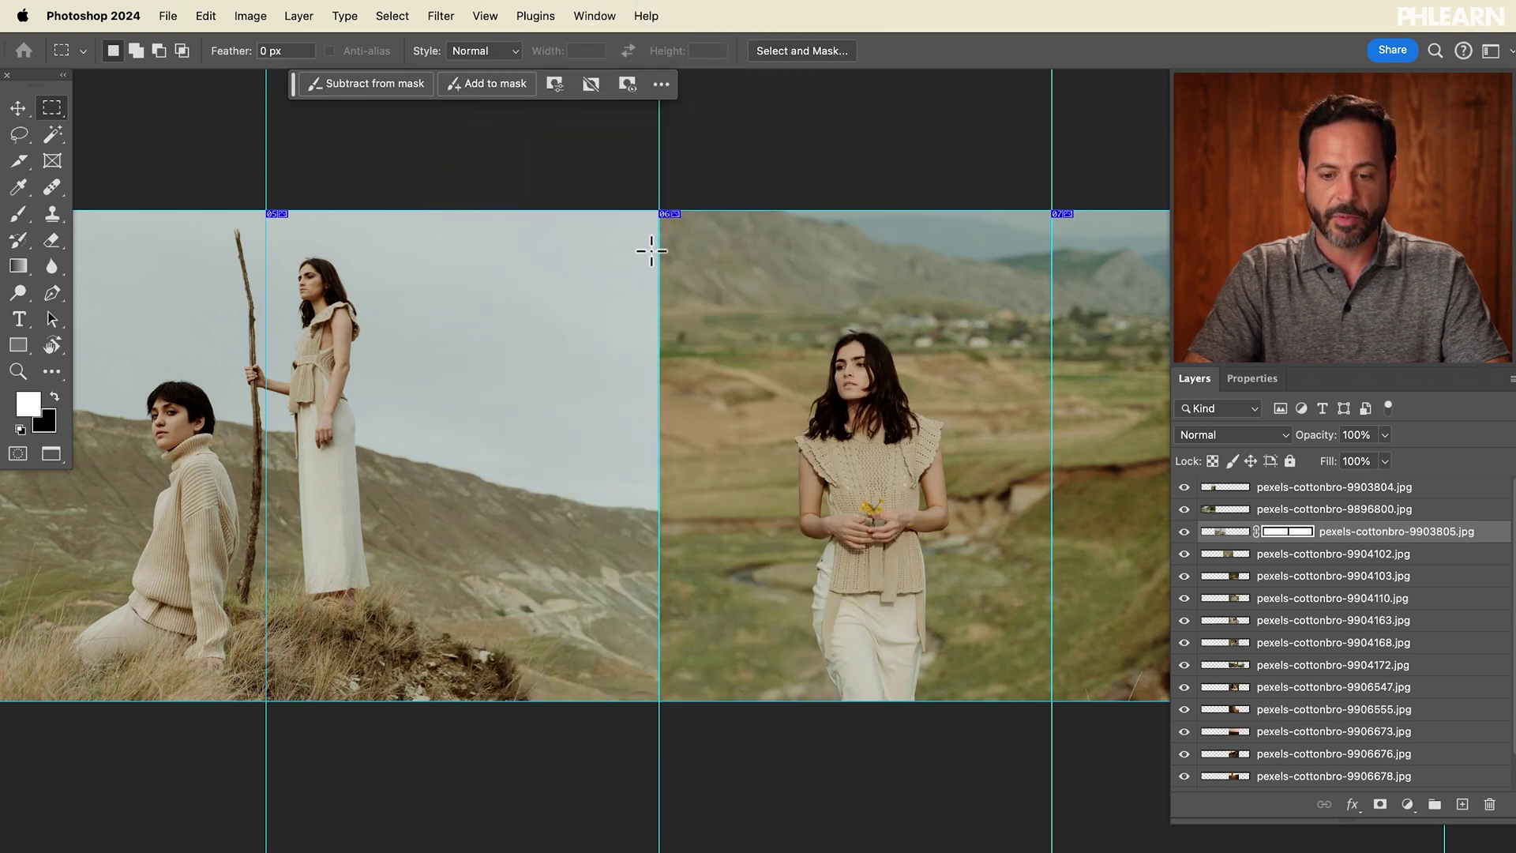
- Select the pexels-cottonbro-9904102.jpg photo on the canvas and shift it up and slightly left to frame the woman in panel 6
key(v)
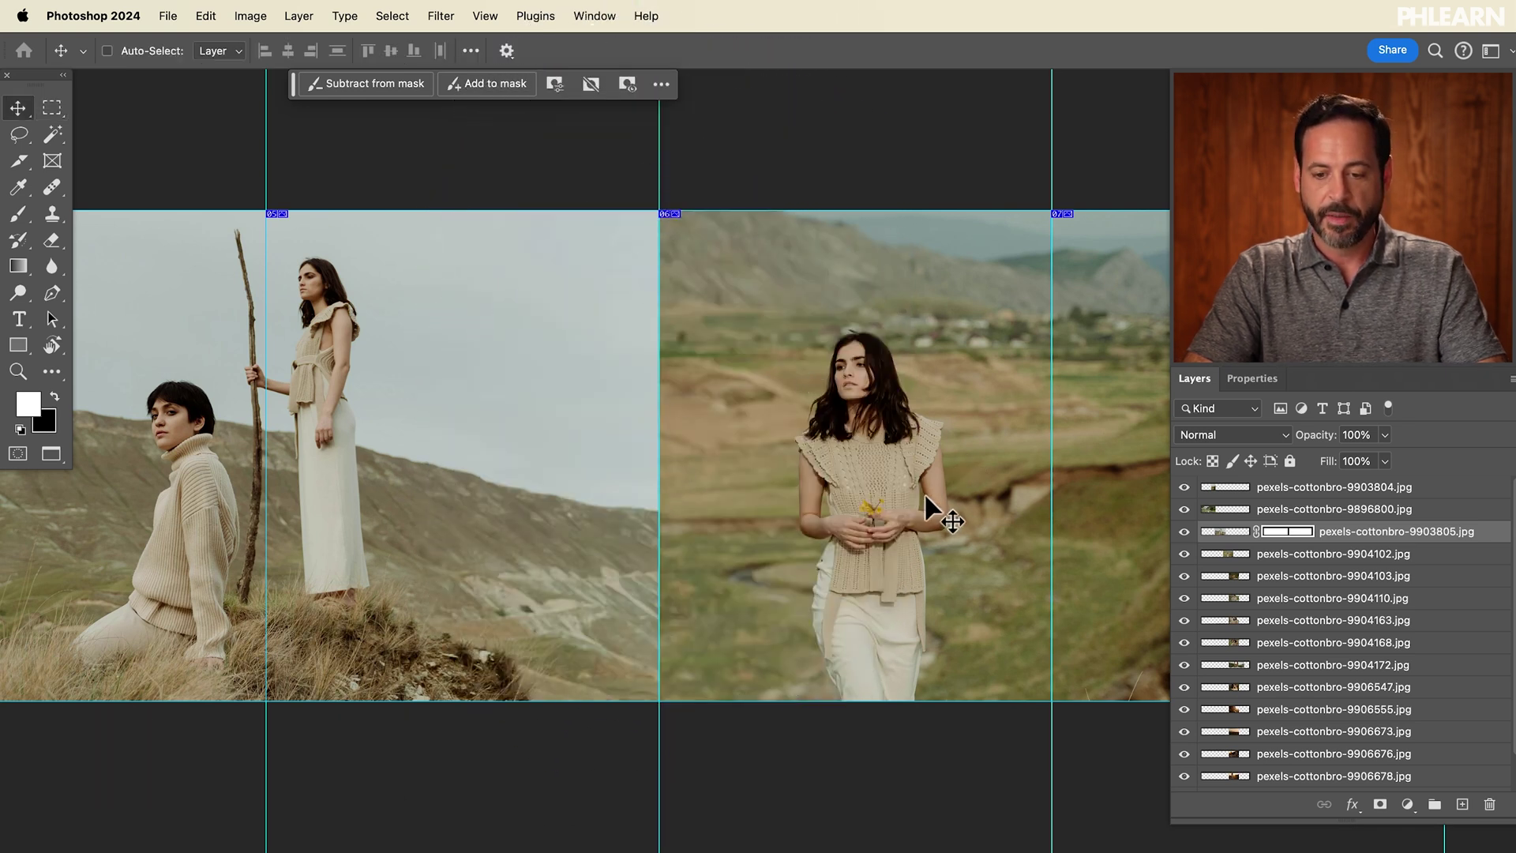
super+click(936, 480)
drag(936, 488, 912, 428)
scroll(913, 427, right, 5)
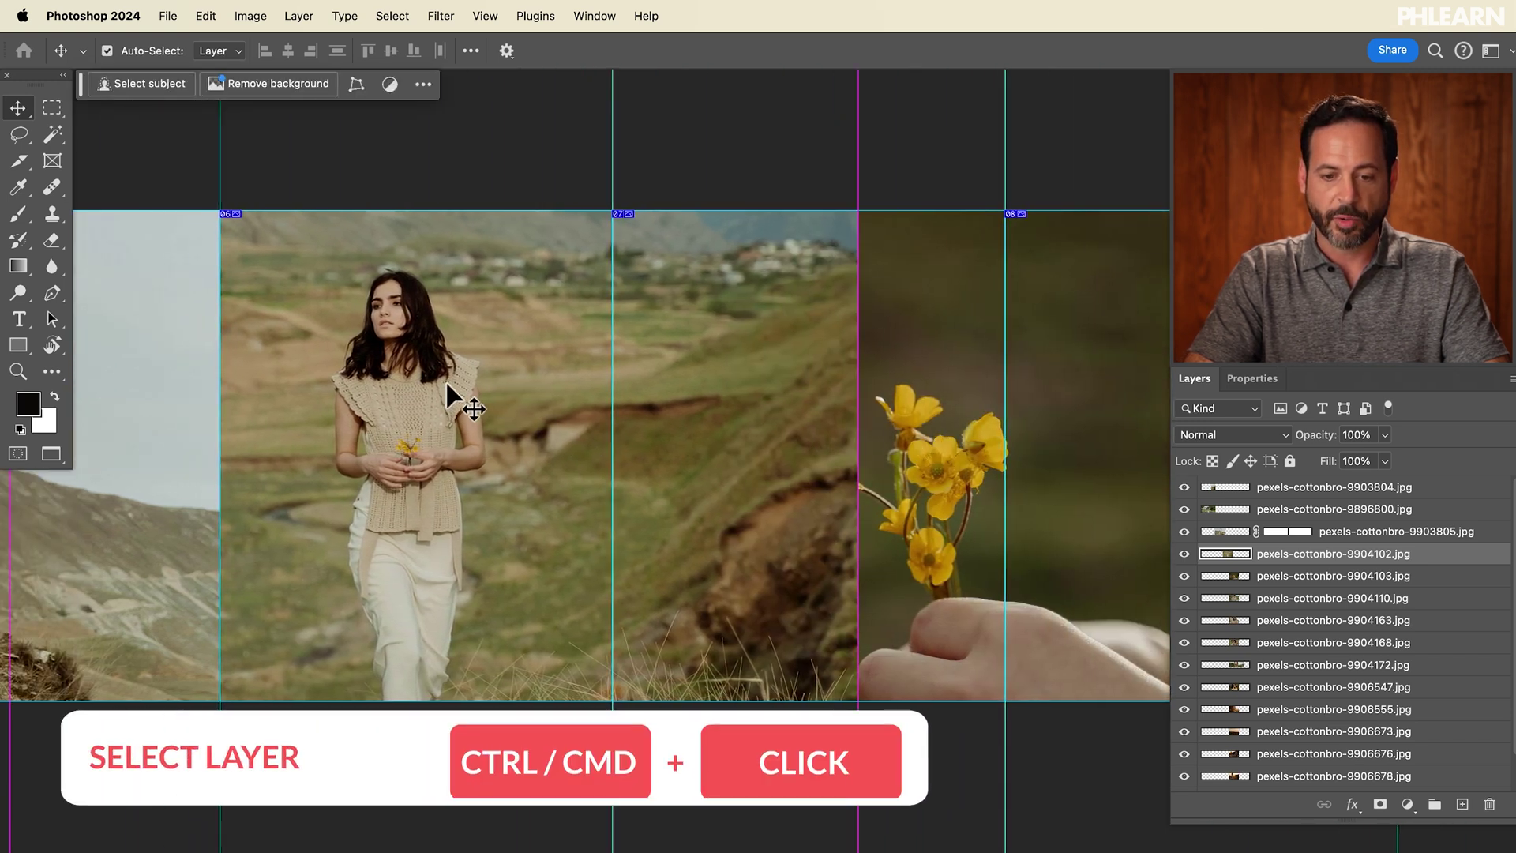
- Hide and reshow the pexels-cottonbro-9904102.jpg layer to examine what it covers in panel 7
key(super)
click(1184, 553)
click(1184, 553)
click(1184, 554)
click(1184, 554)
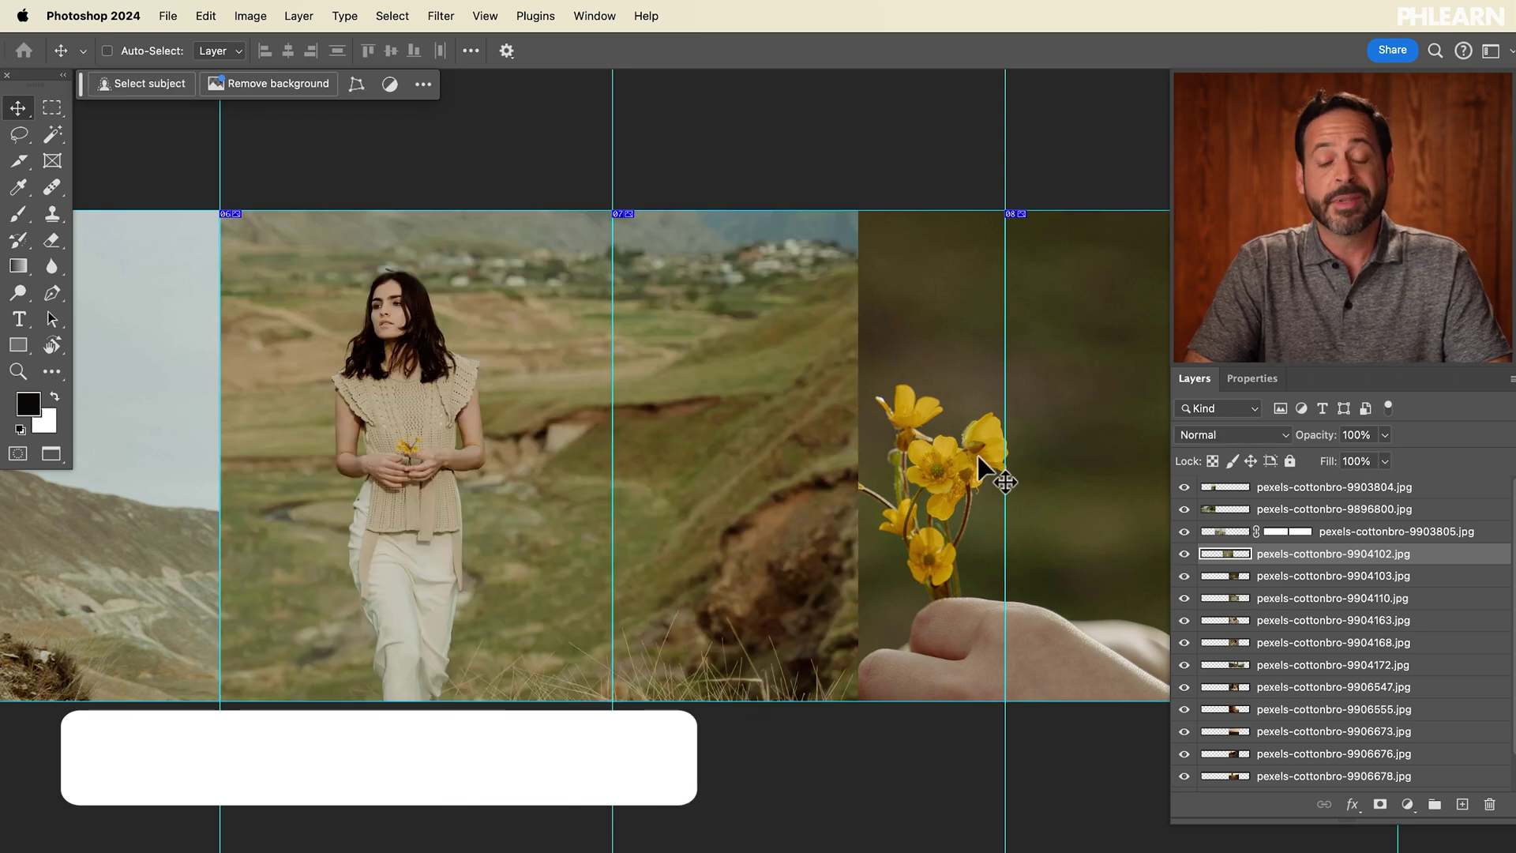
- Marquee about 828 × 1350 px of panel 7 over the 9904102 photo, mask that area out, and undo the mask
key(m)
drag(911, 184, 760, 644)
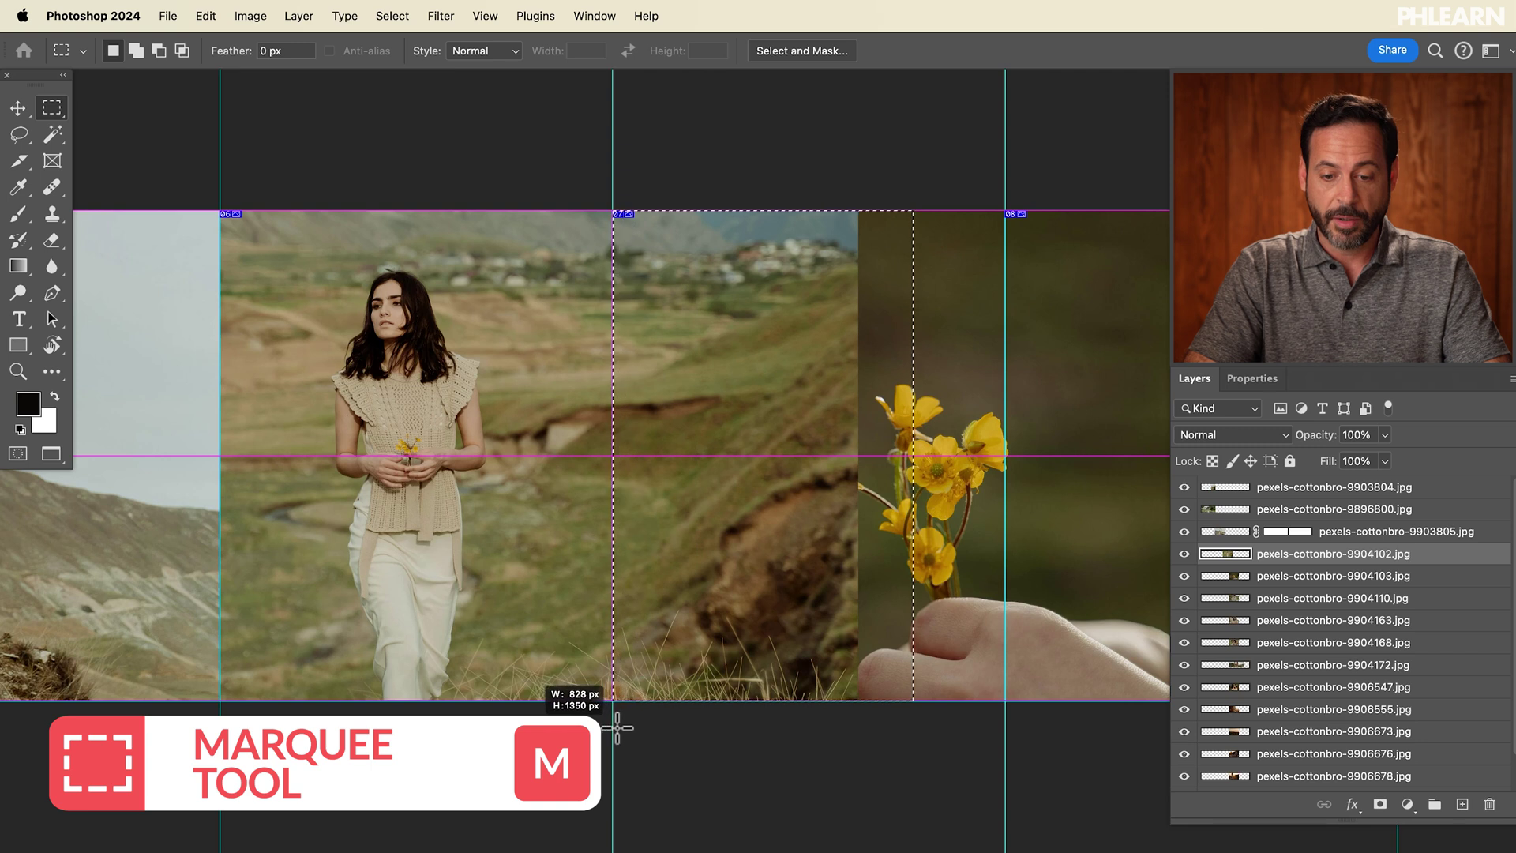
drag(616, 727, 615, 727)
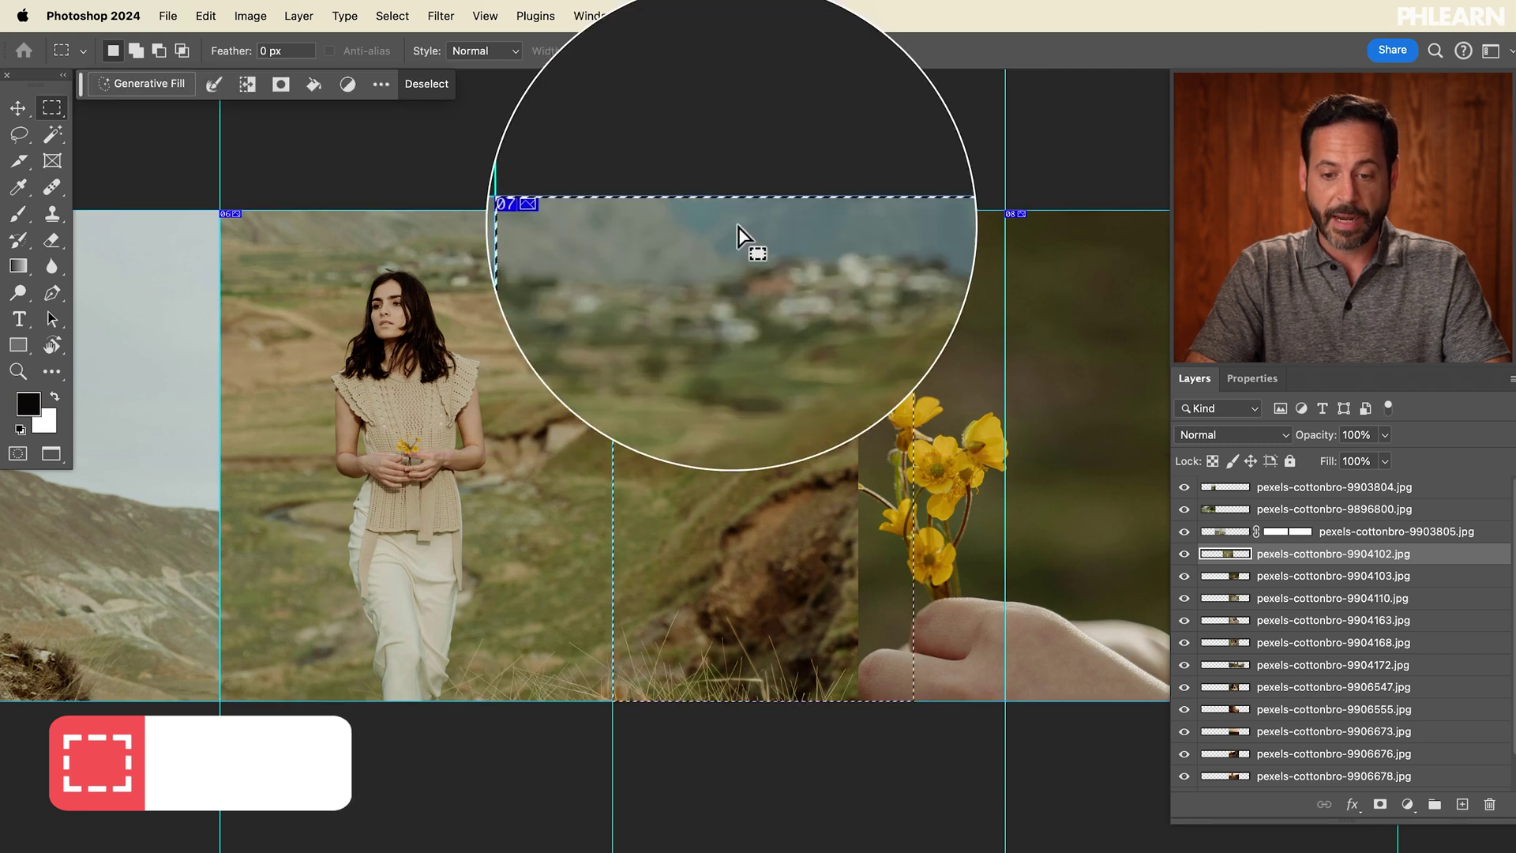
alt+click(1379, 803)
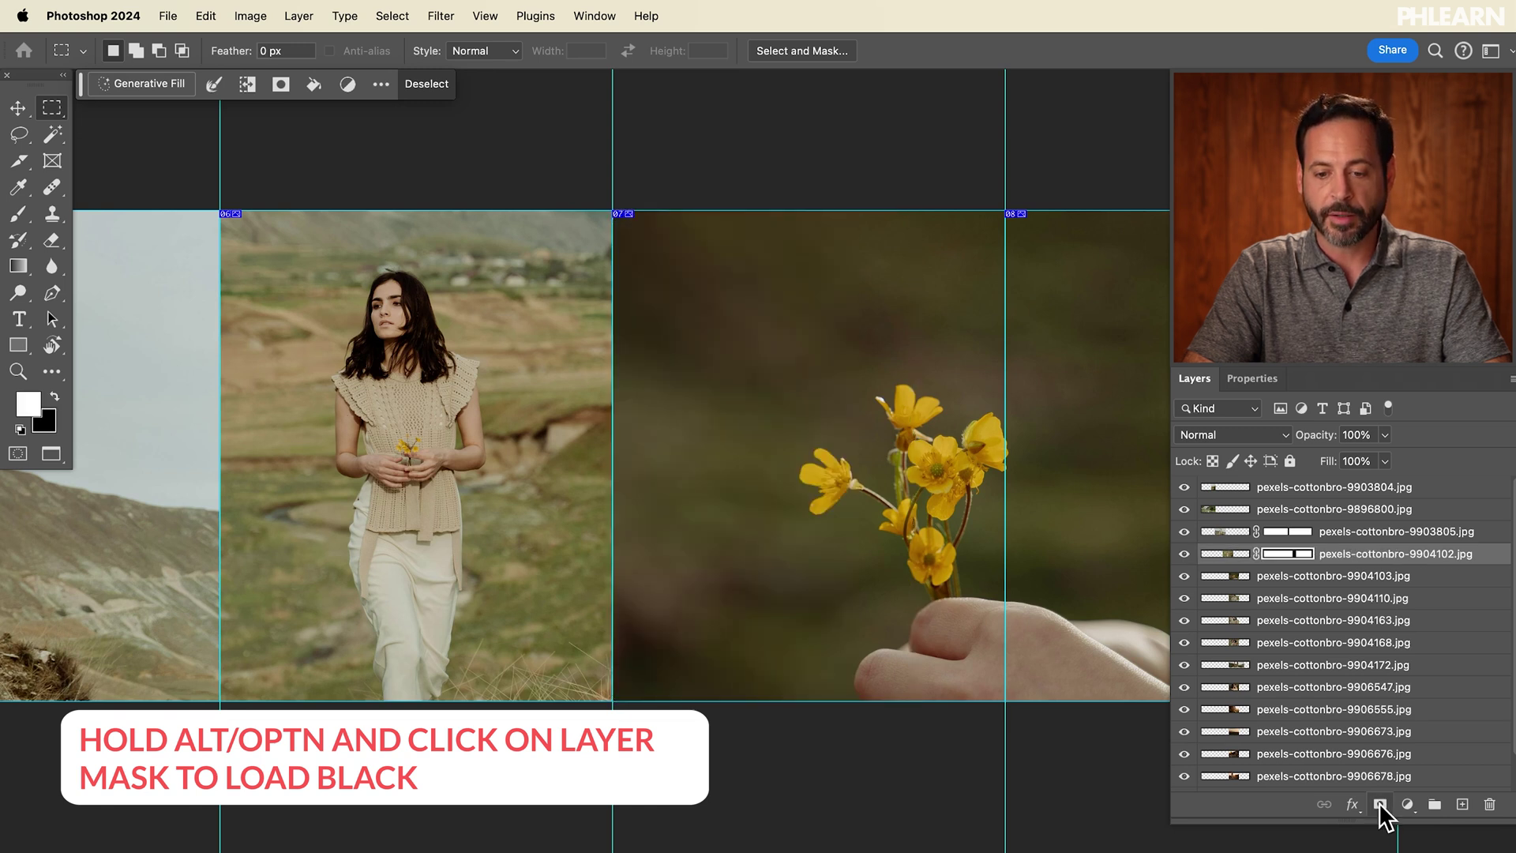
key(super+z)
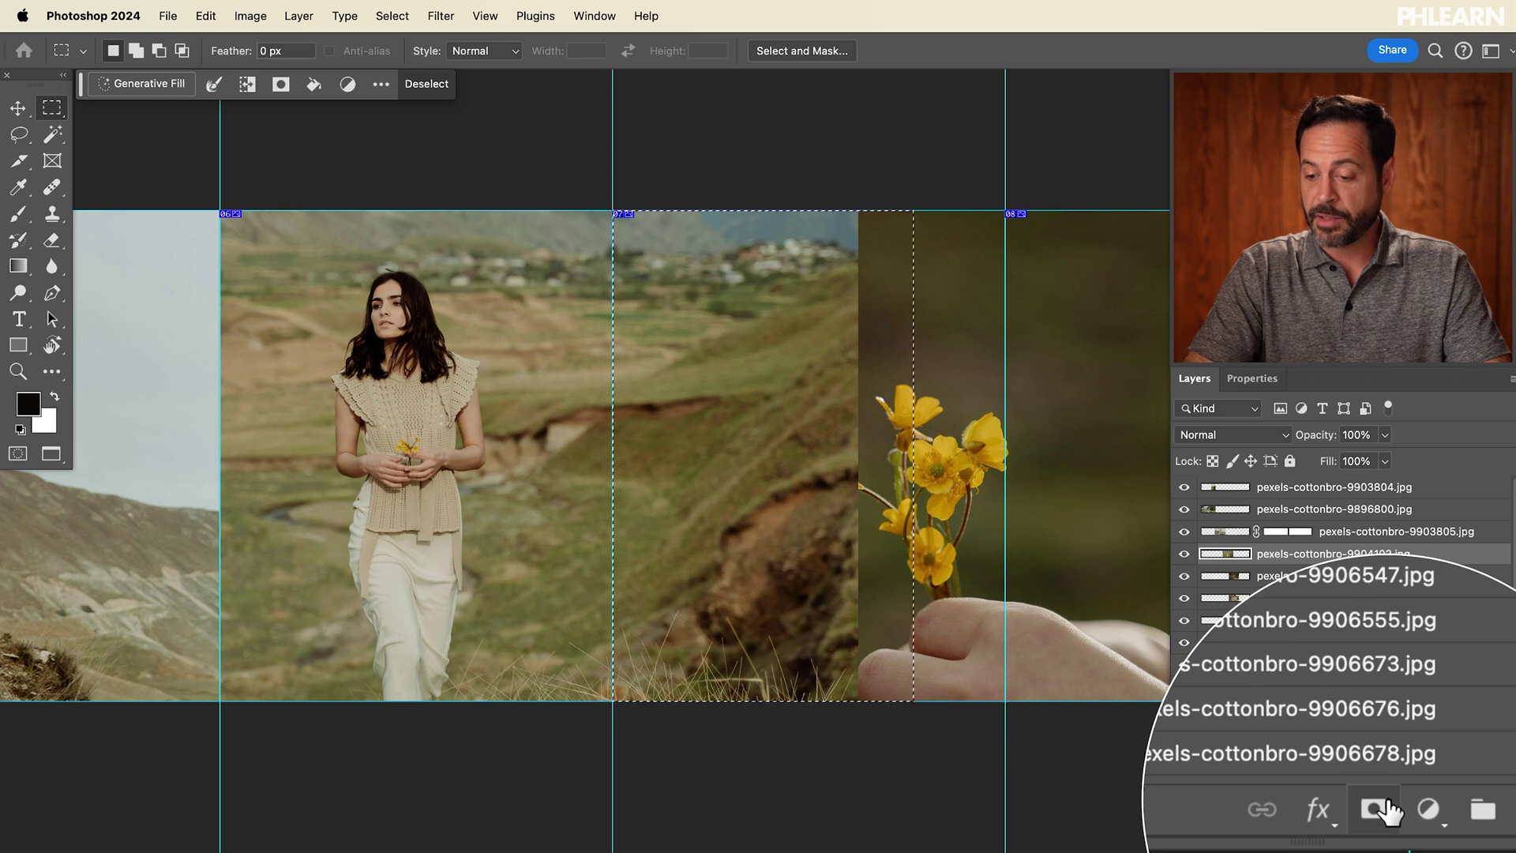
- Add a layer mask from the selection to the 9904102 photo and invert it so the panel 7 area is hidden
click(1379, 803)
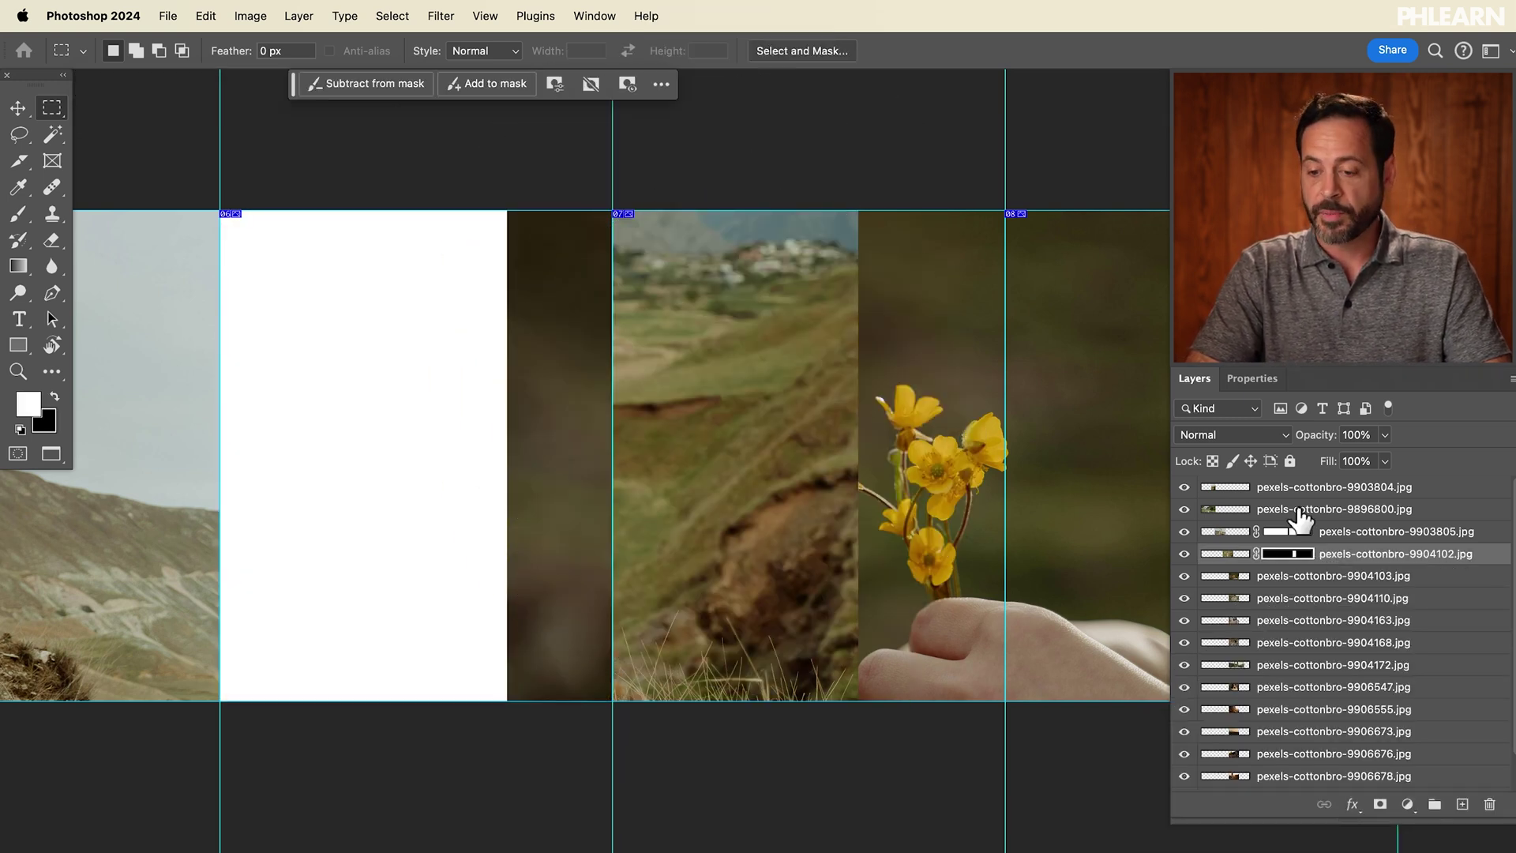
click(1287, 555)
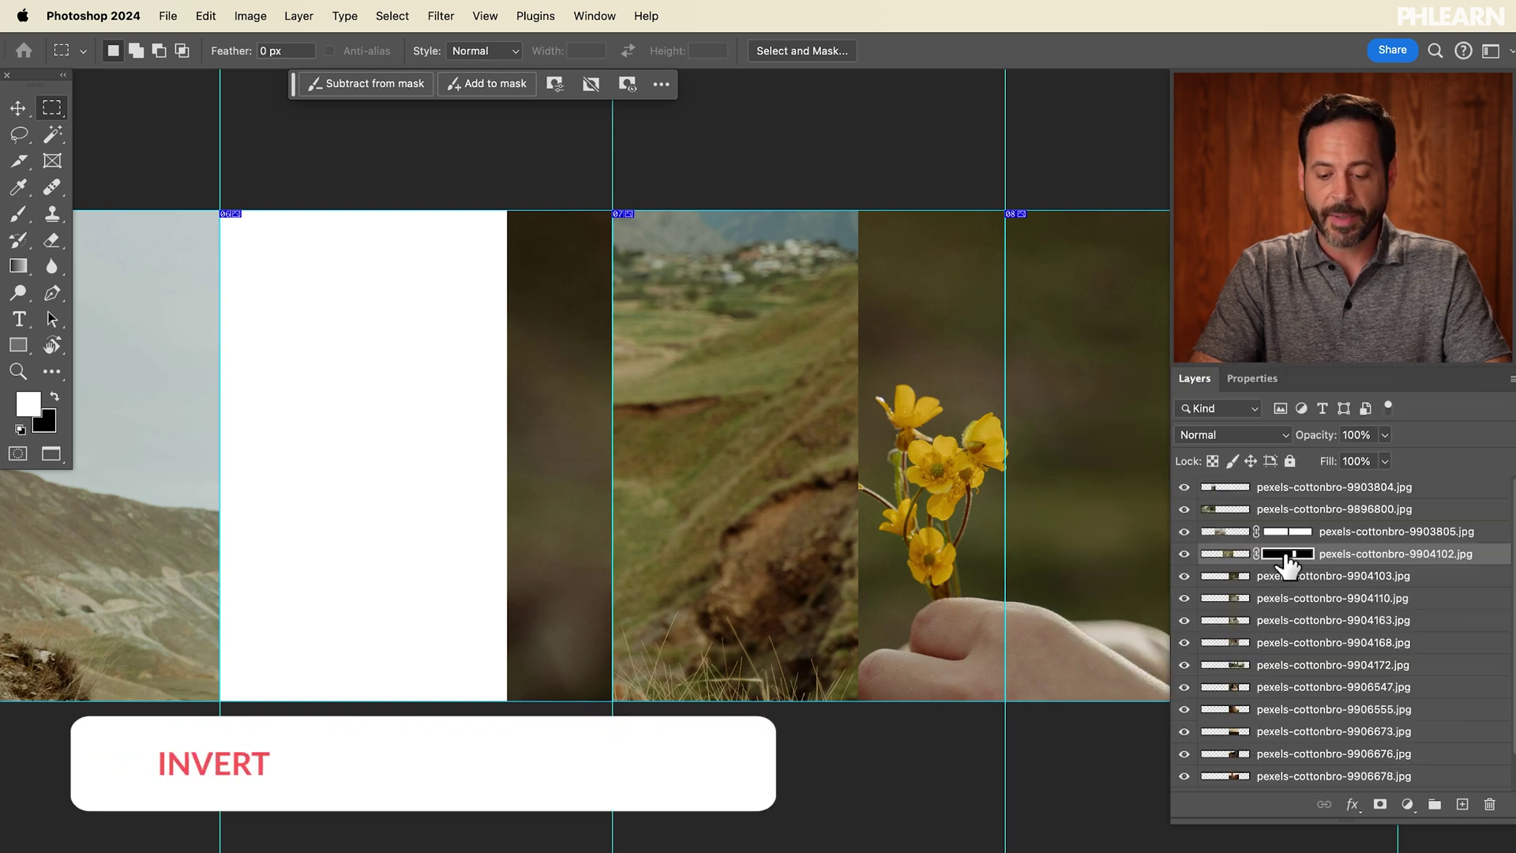
key(super+i)
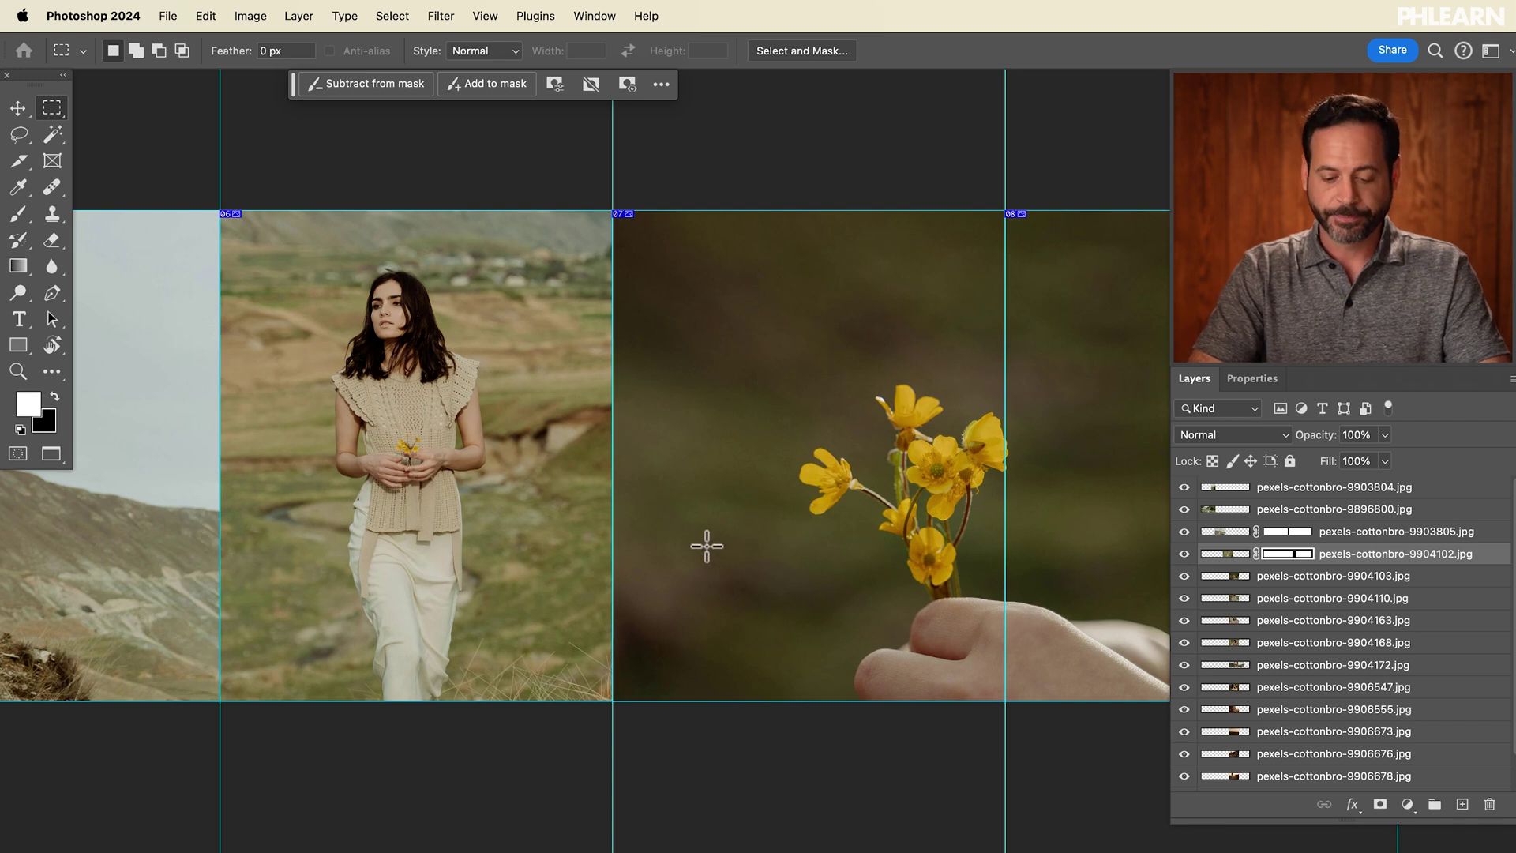
- Select the pexels-cottonbro-9904103.jpg flower photo and move it up and left so the flowers sit within panel 7
key(v)
click(883, 538)
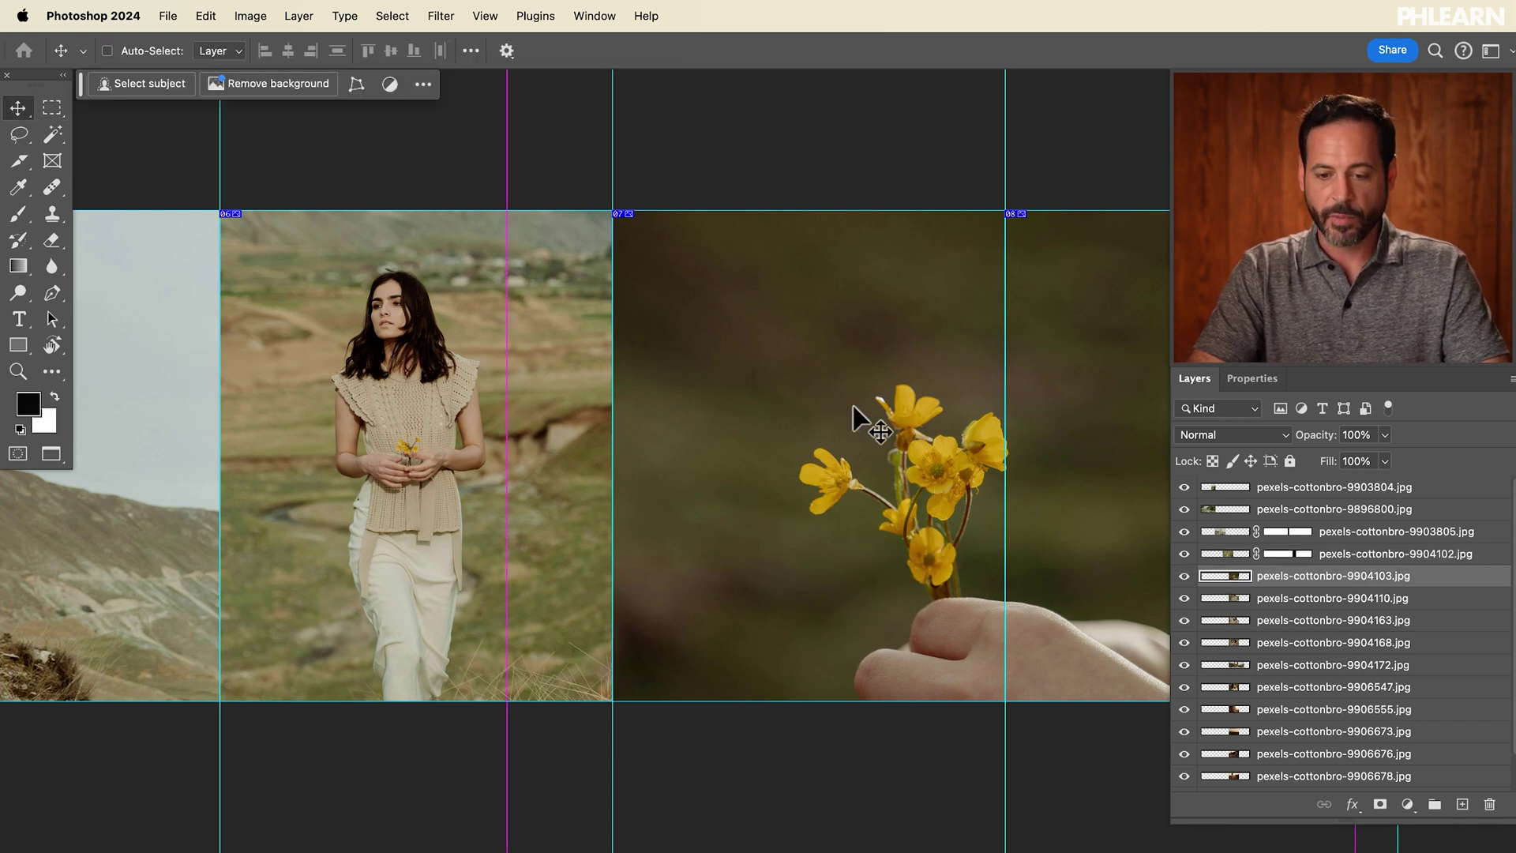
scroll(883, 483, right, 5)
drag(770, 569, 643, 439)
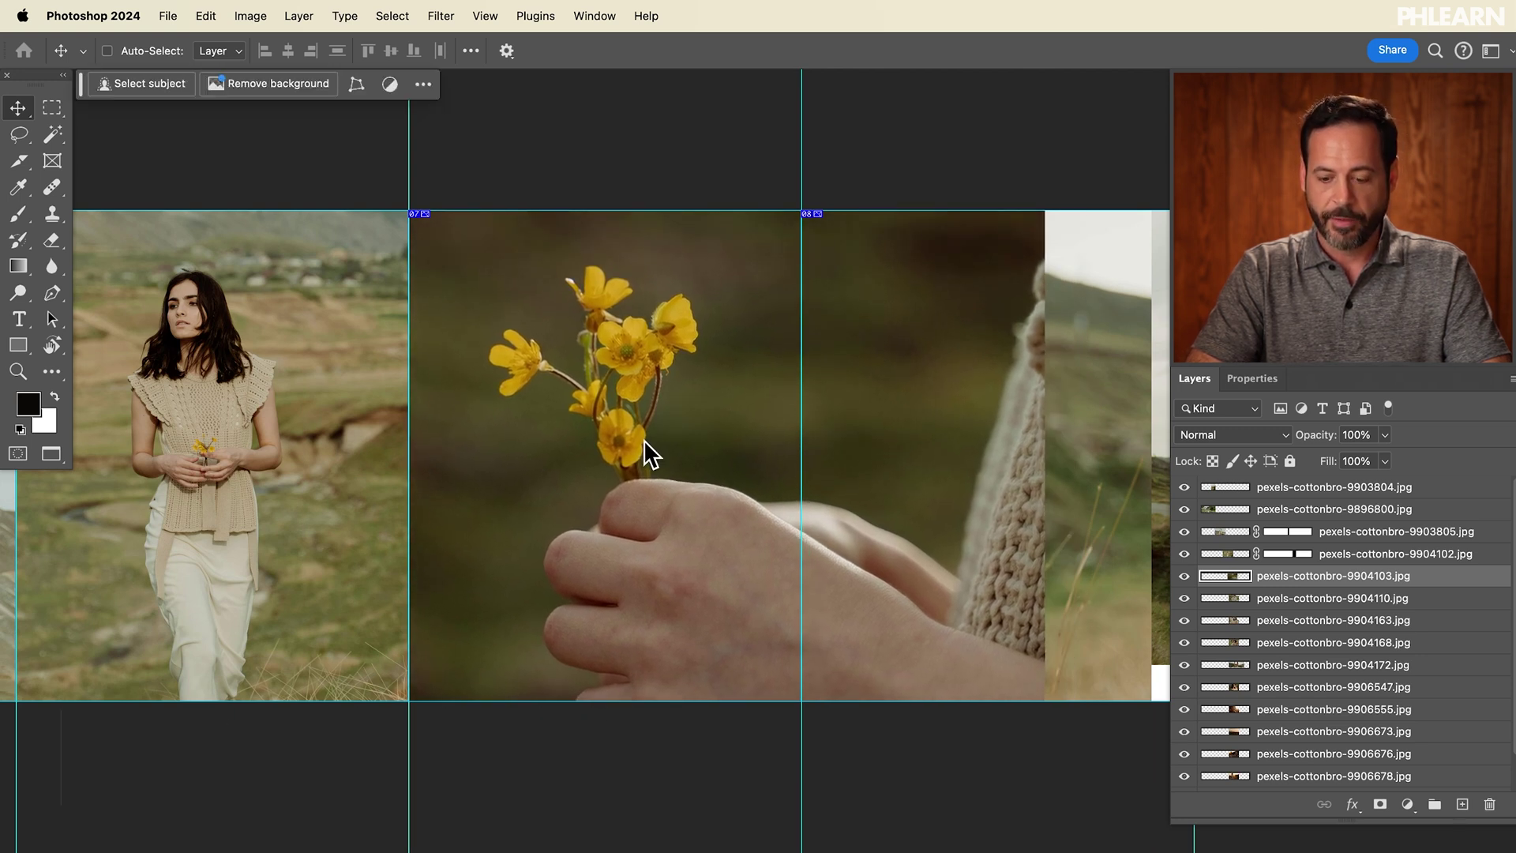
- Marquee the part of the flower photo lying in panel 8 and hide it with a layer mask
key(m)
scroll(642, 439, right, 3)
drag(1027, 210, 838, 712)
drag(702, 743, 697, 742)
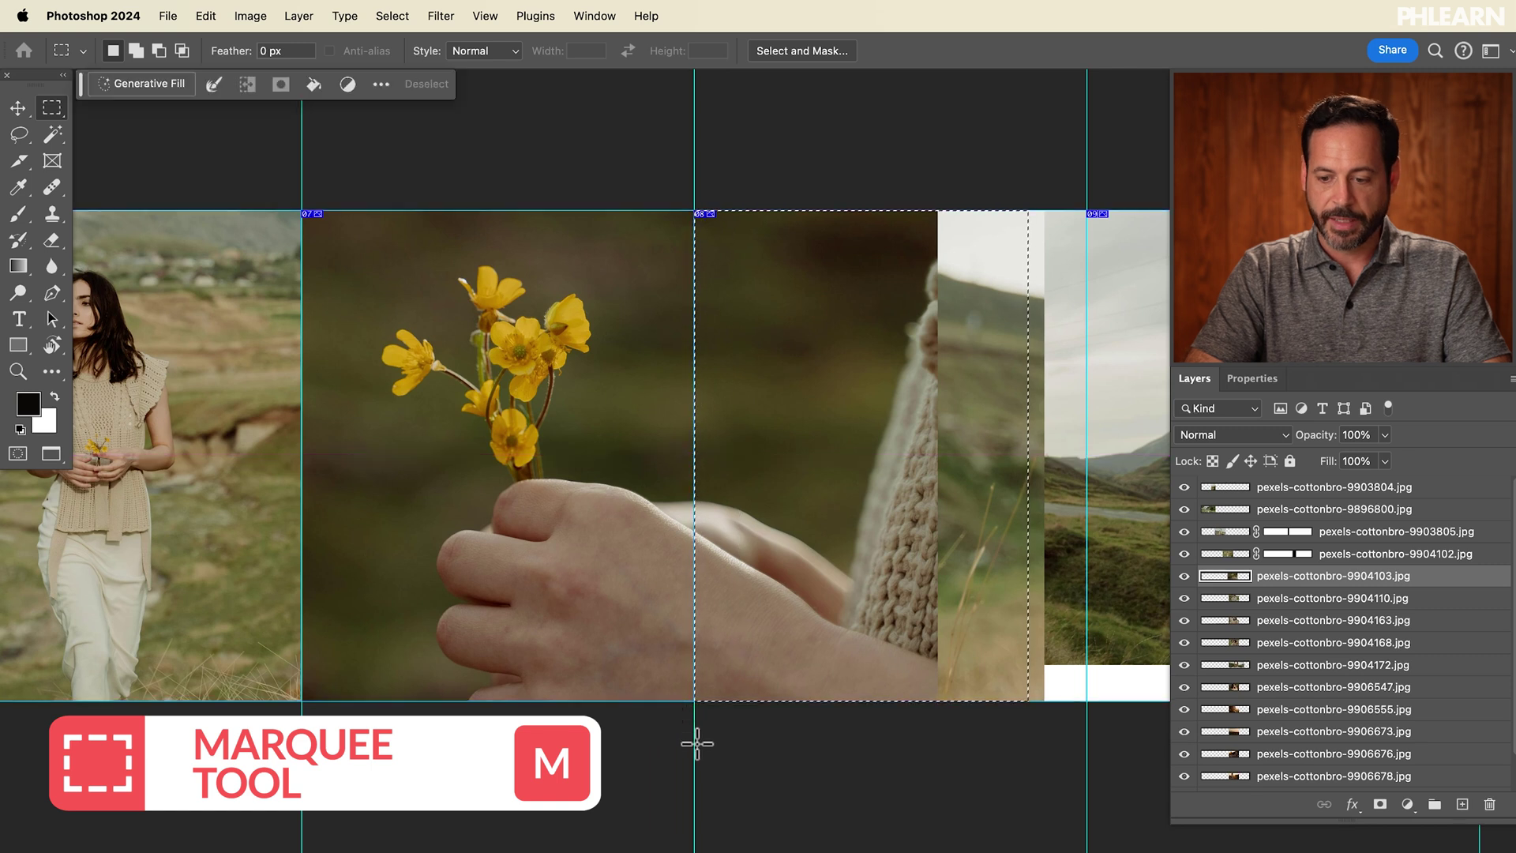
click(1379, 804)
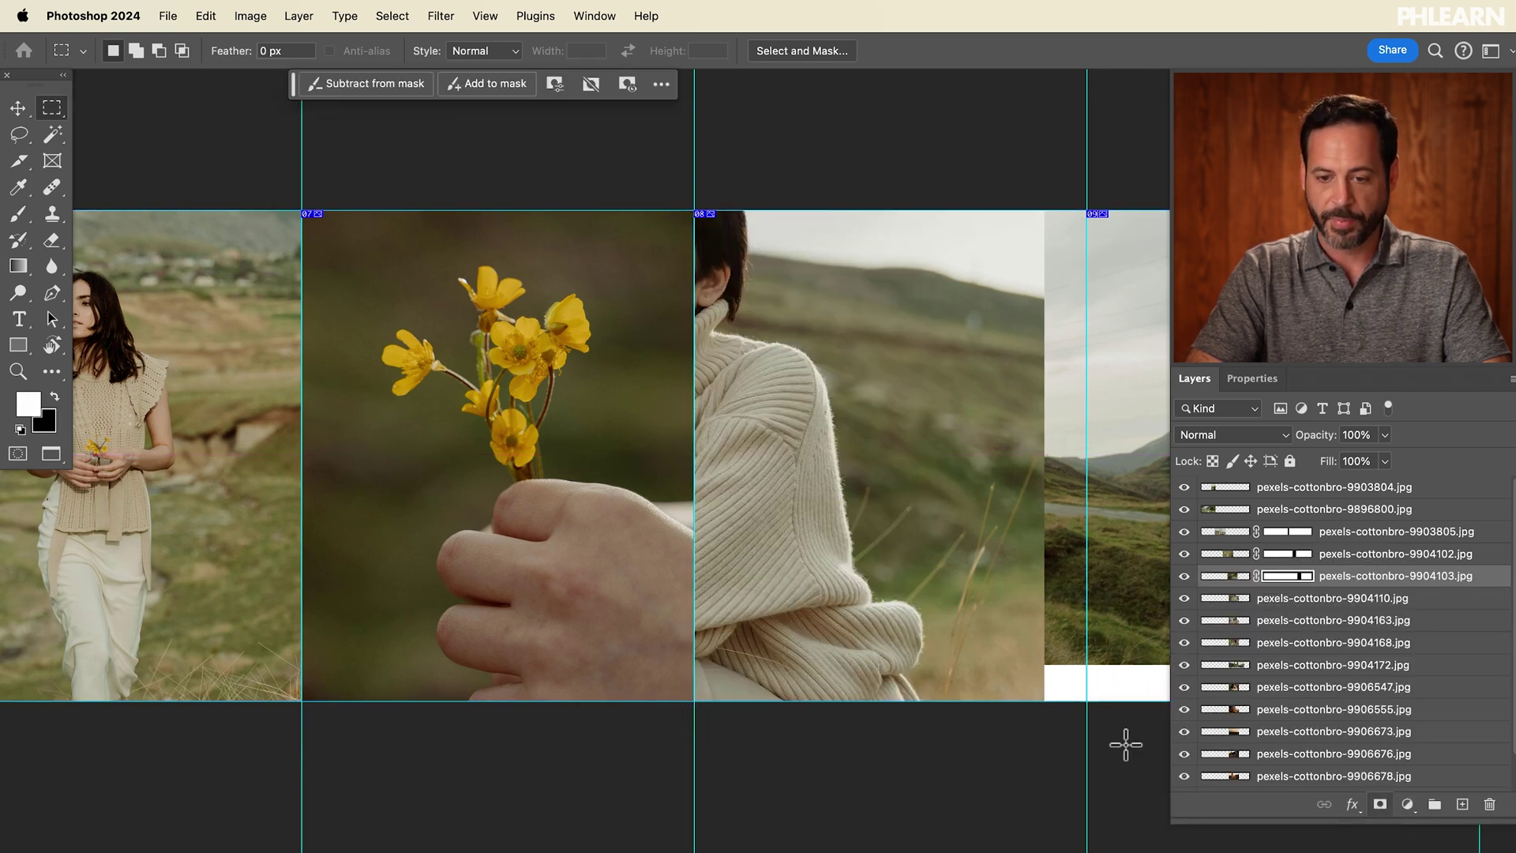
- Select the pexels-cottonbro-9904110.jpg sweater portrait on the canvas and move it so it fills panel 8 and extends into panel 9
scroll(828, 582, right, 2)
key(v)
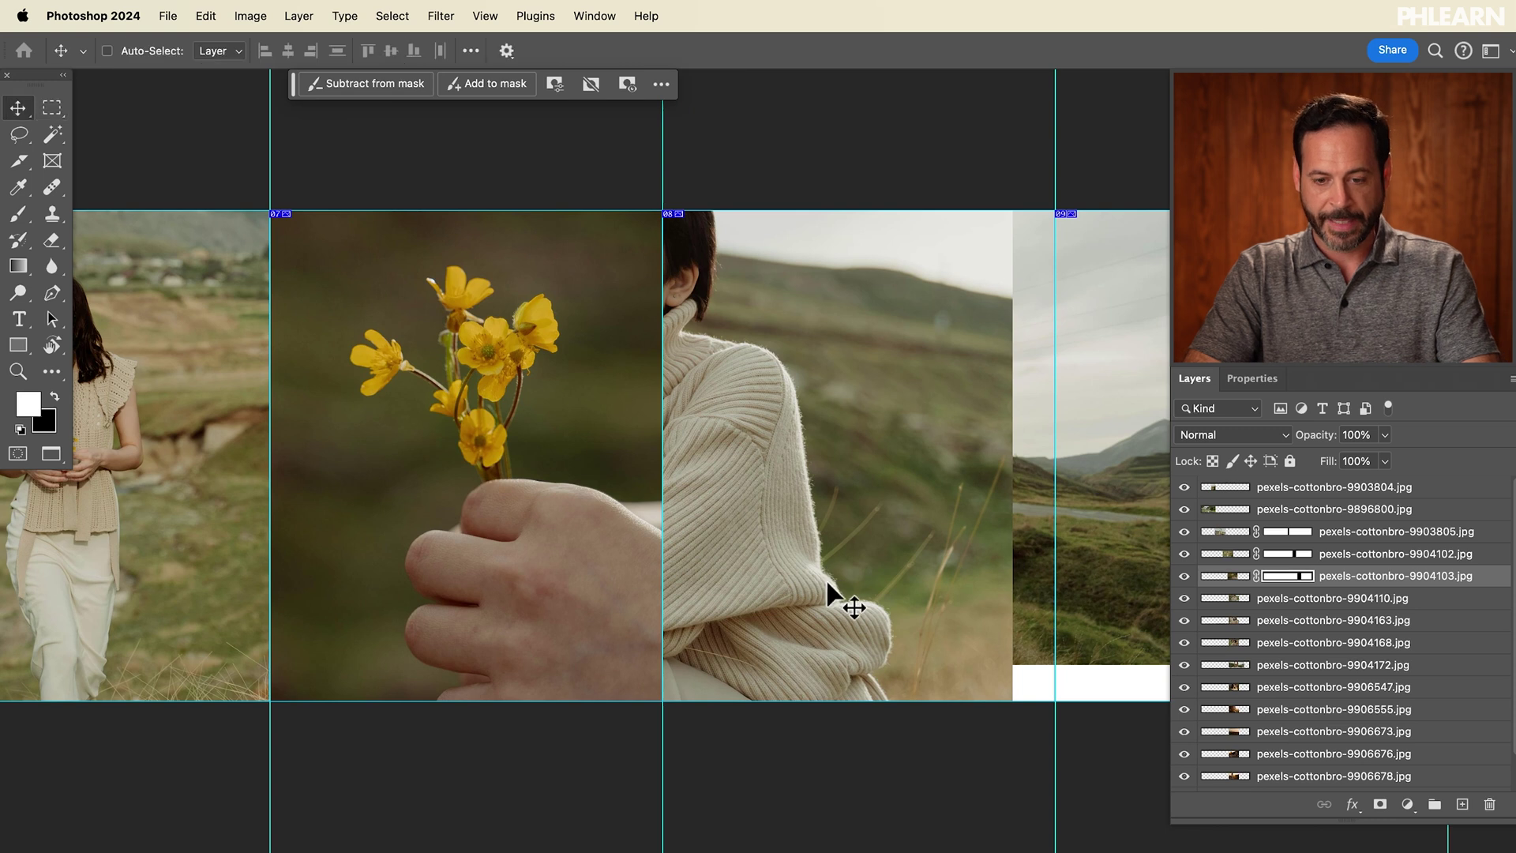
super+click(748, 422)
drag(766, 428, 1041, 528)
scroll(851, 527, right, 10)
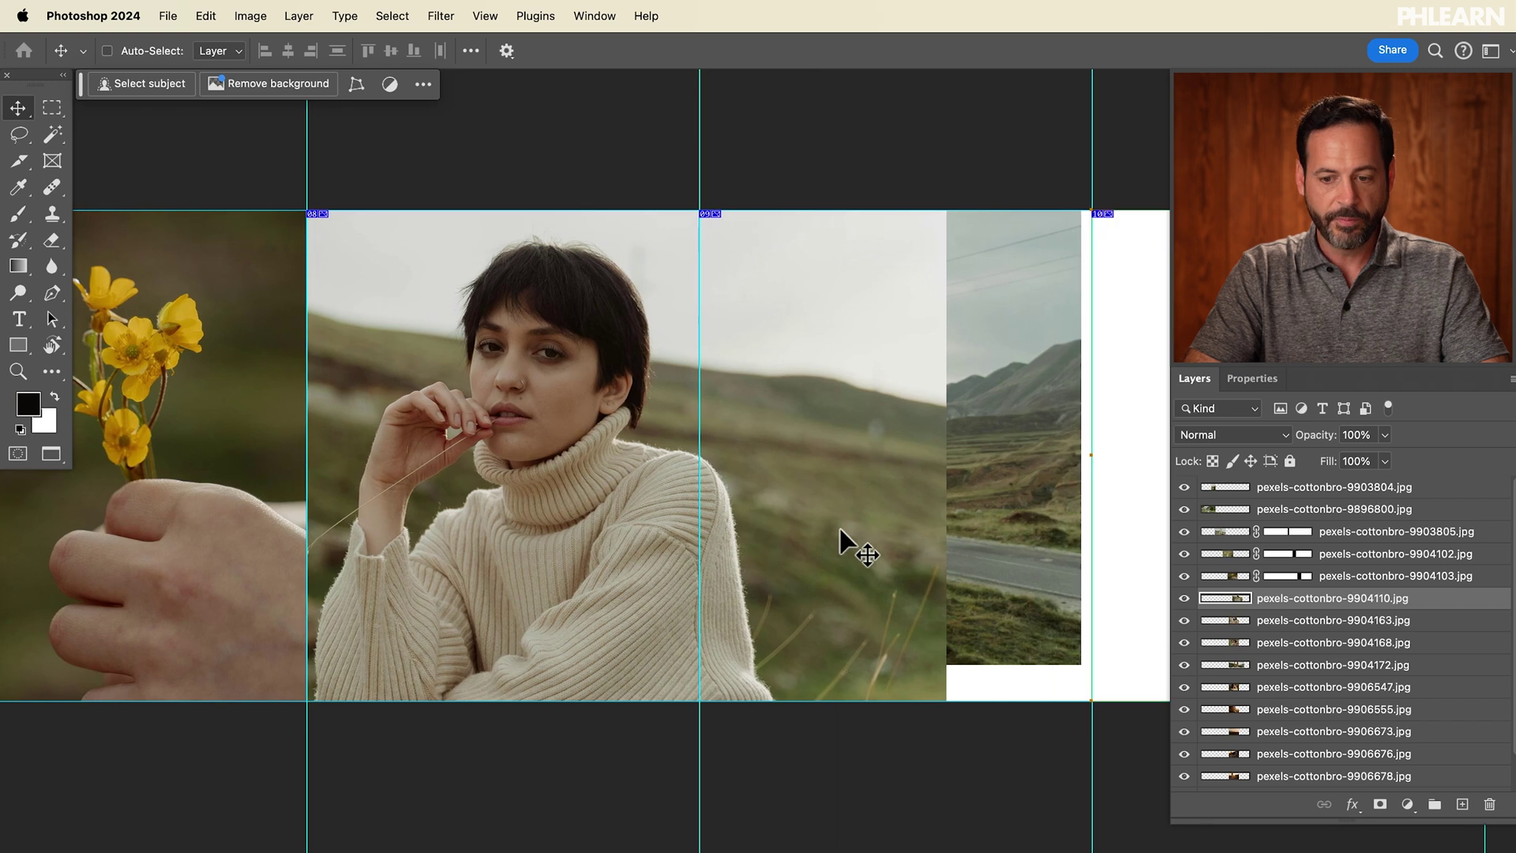
- Marquee the part of the sweater portrait lying in panel 9, check the layer's visibility, and mask that area out
scroll(839, 542, right, 3)
key(m)
drag(914, 212, 826, 510)
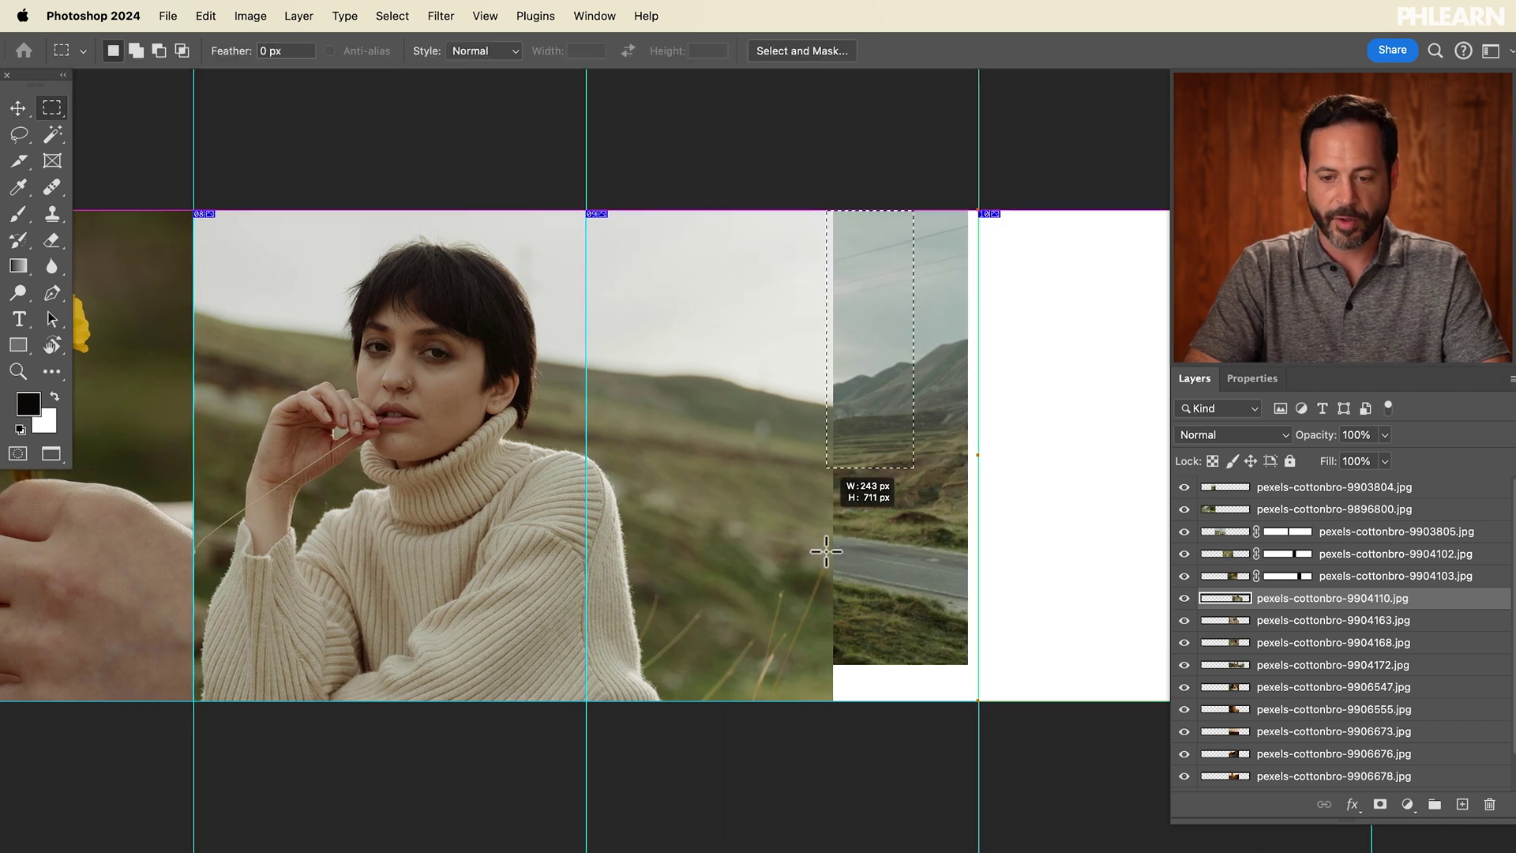
drag(588, 751, 588, 752)
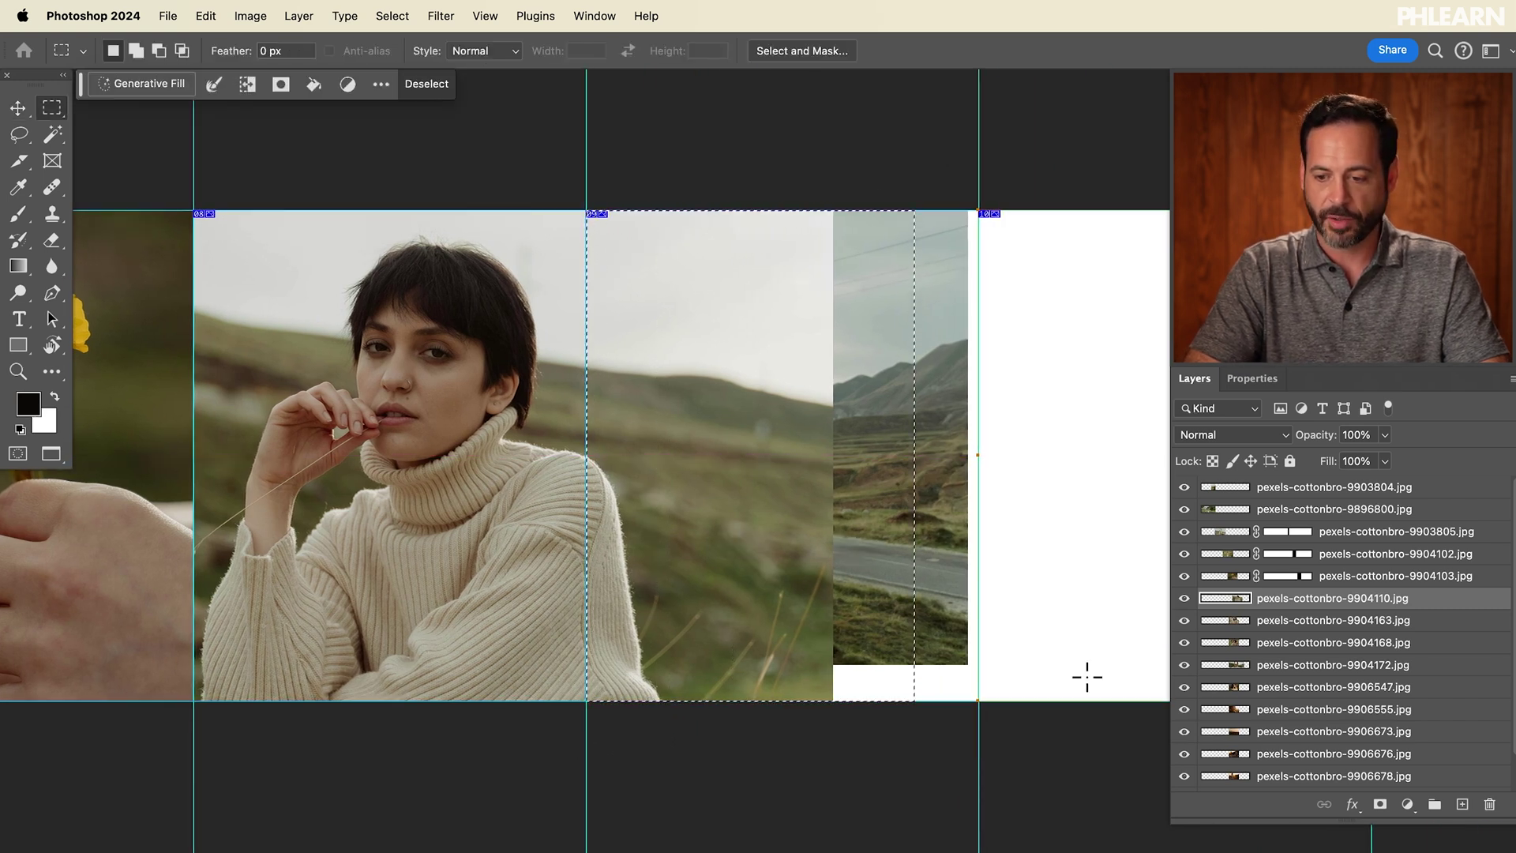
click(1184, 602)
click(1185, 603)
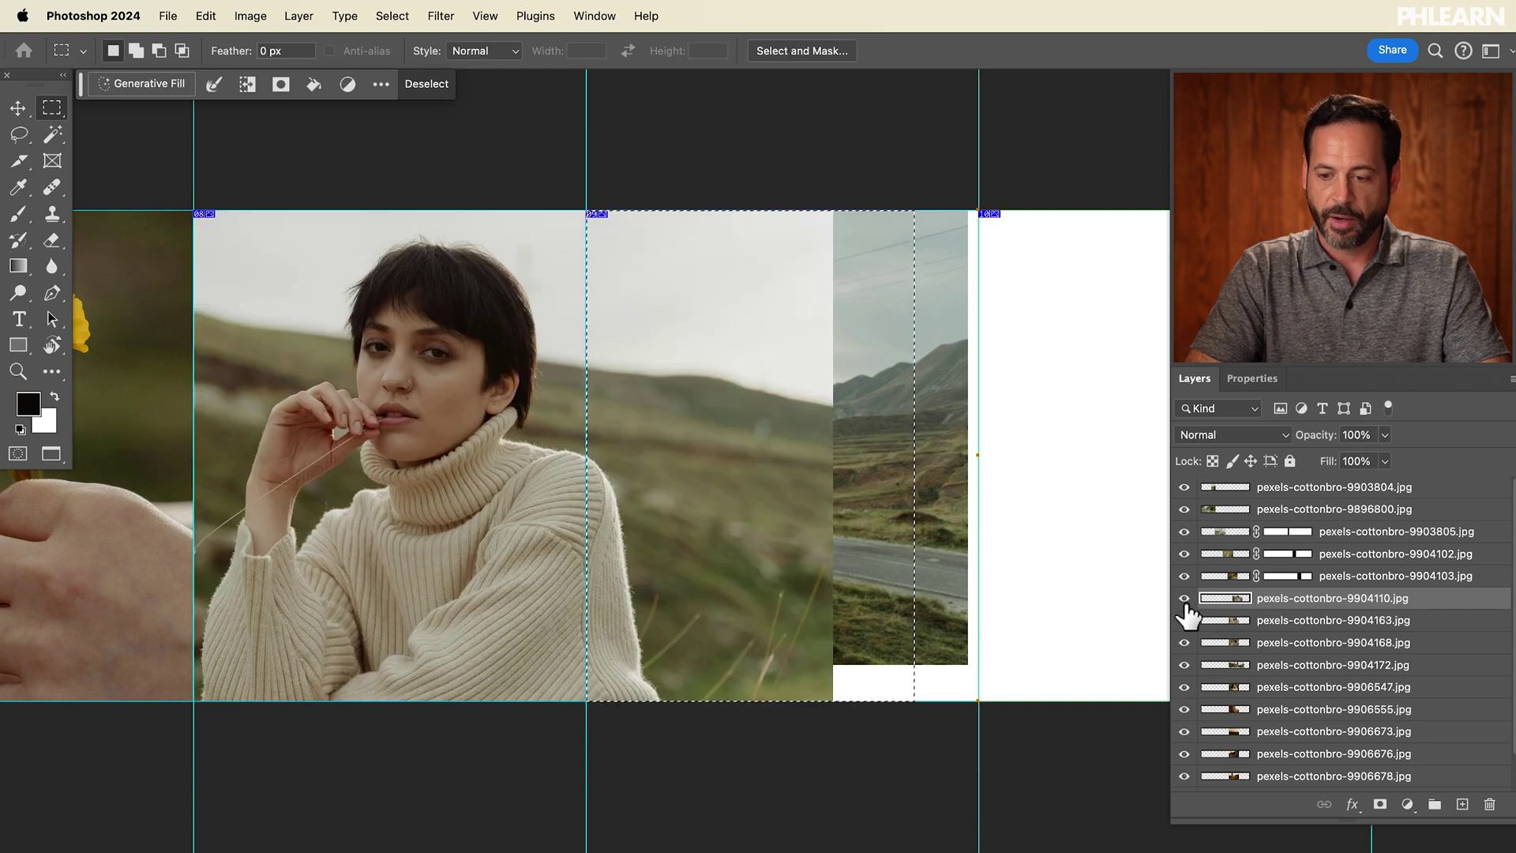
click(1379, 805)
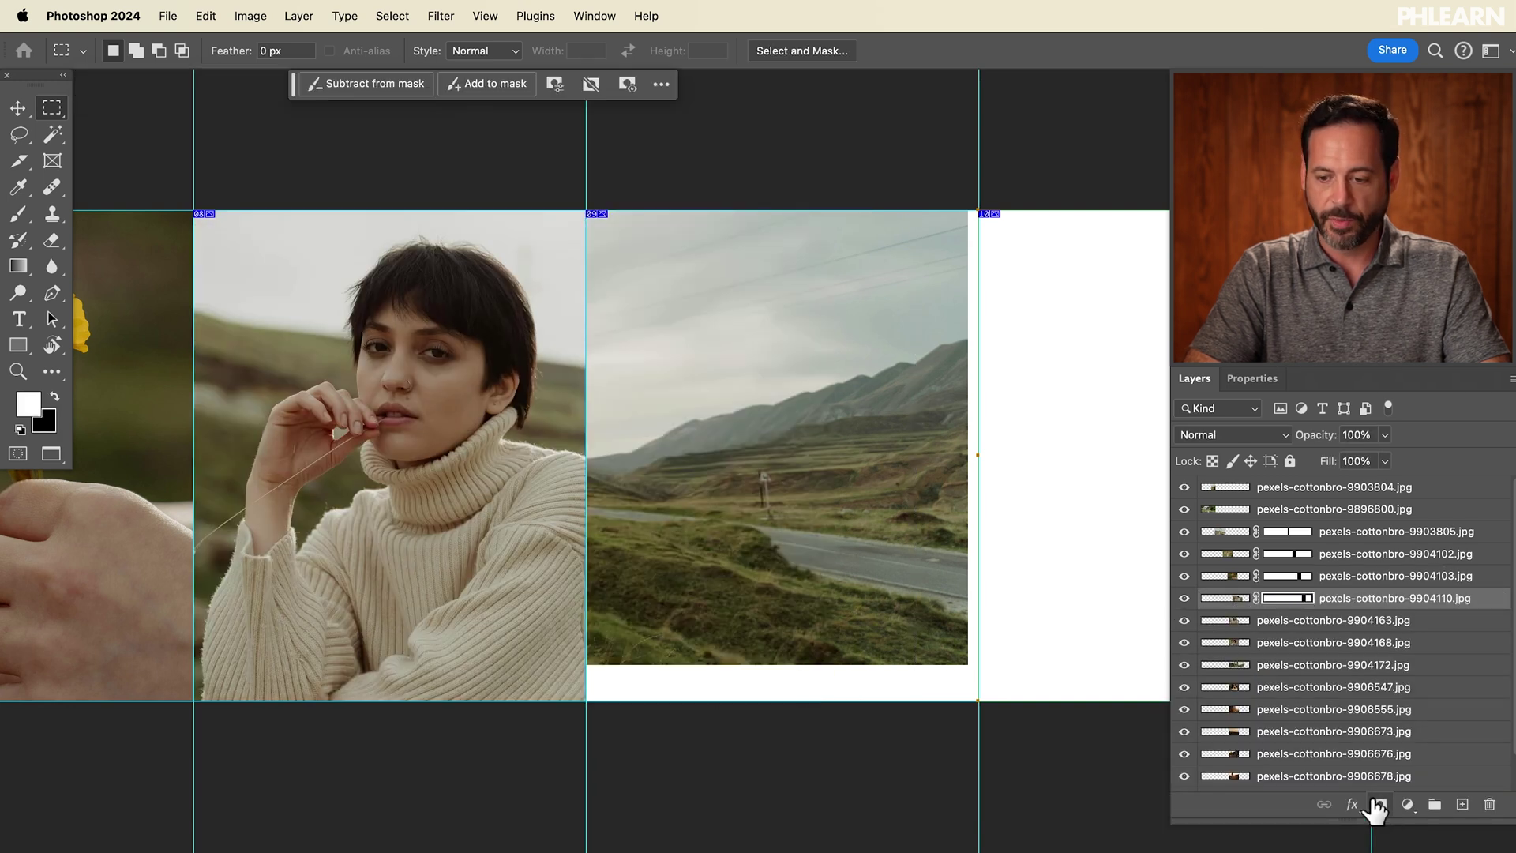
- Move the pexels-cottonbro-9904163.jpg photo of the two women so it covers panels 9 and 10
scroll(727, 516, down, 3)
scroll(728, 516, right, 2)
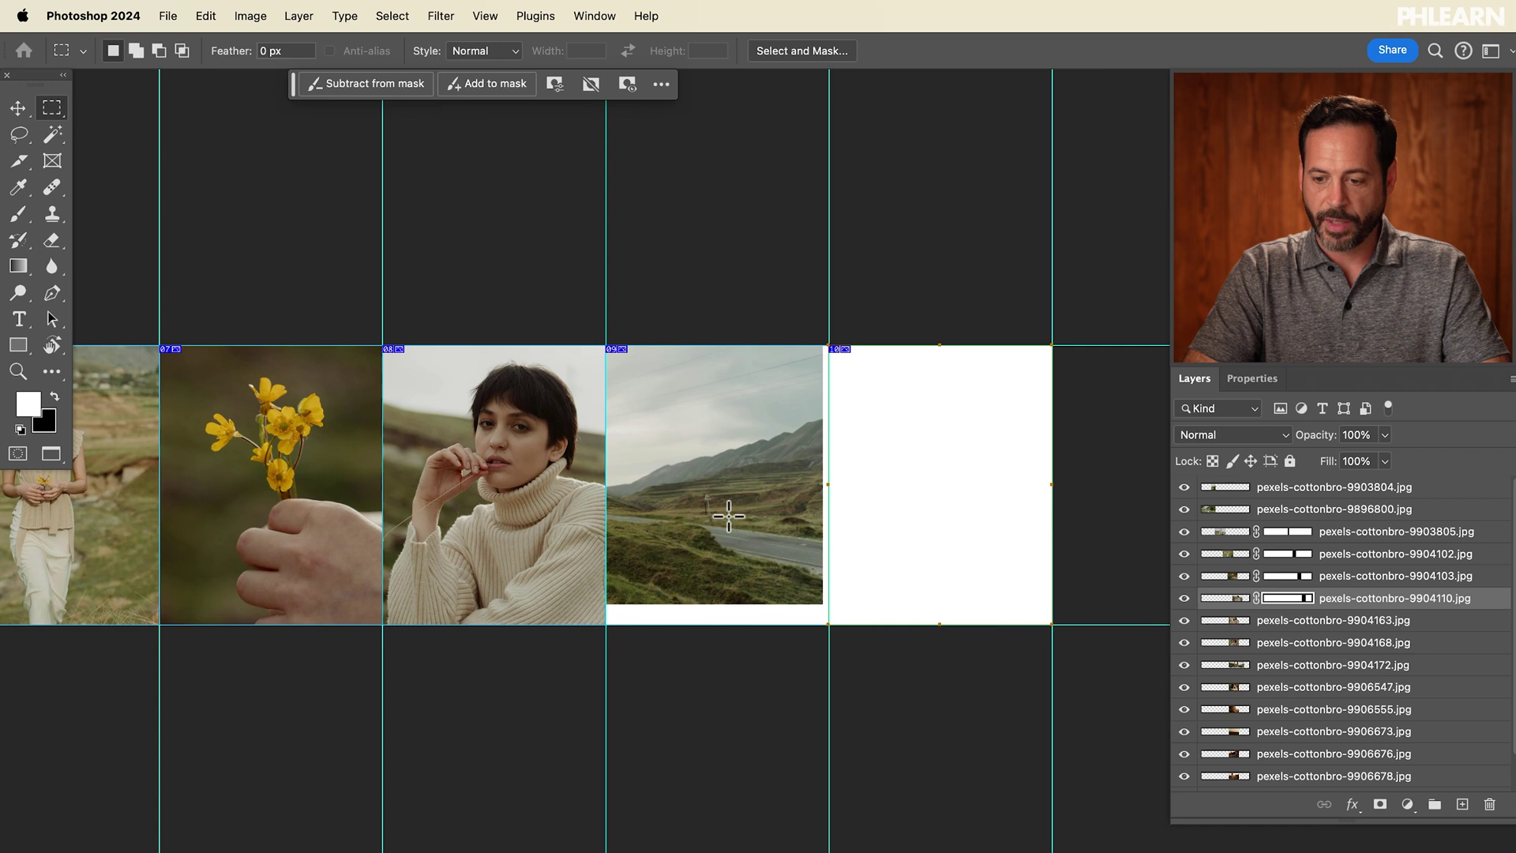
click(1196, 616)
key(v)
drag(694, 531, 1073, 617)
drag(705, 458, 835, 480)
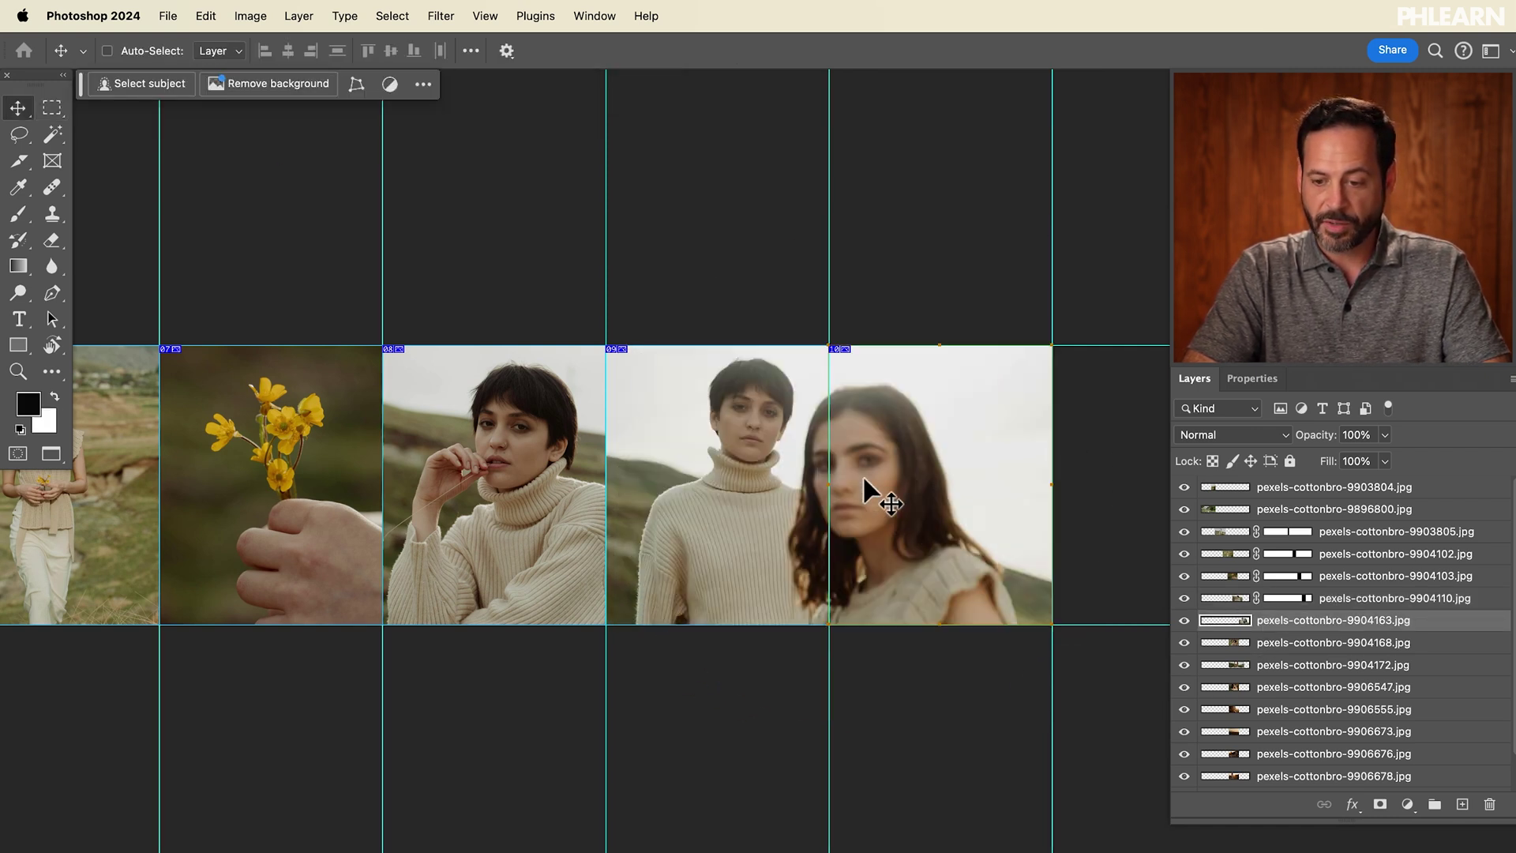
- Hide the pexels-cottonbro-9904163.jpg layer and move the pexels-cottonbro-9904168.jpg photo over panels 9 and 10 instead
click(1184, 620)
click(1249, 645)
drag(795, 564, 996, 538)
drag(785, 505, 947, 480)
key(super+equal)
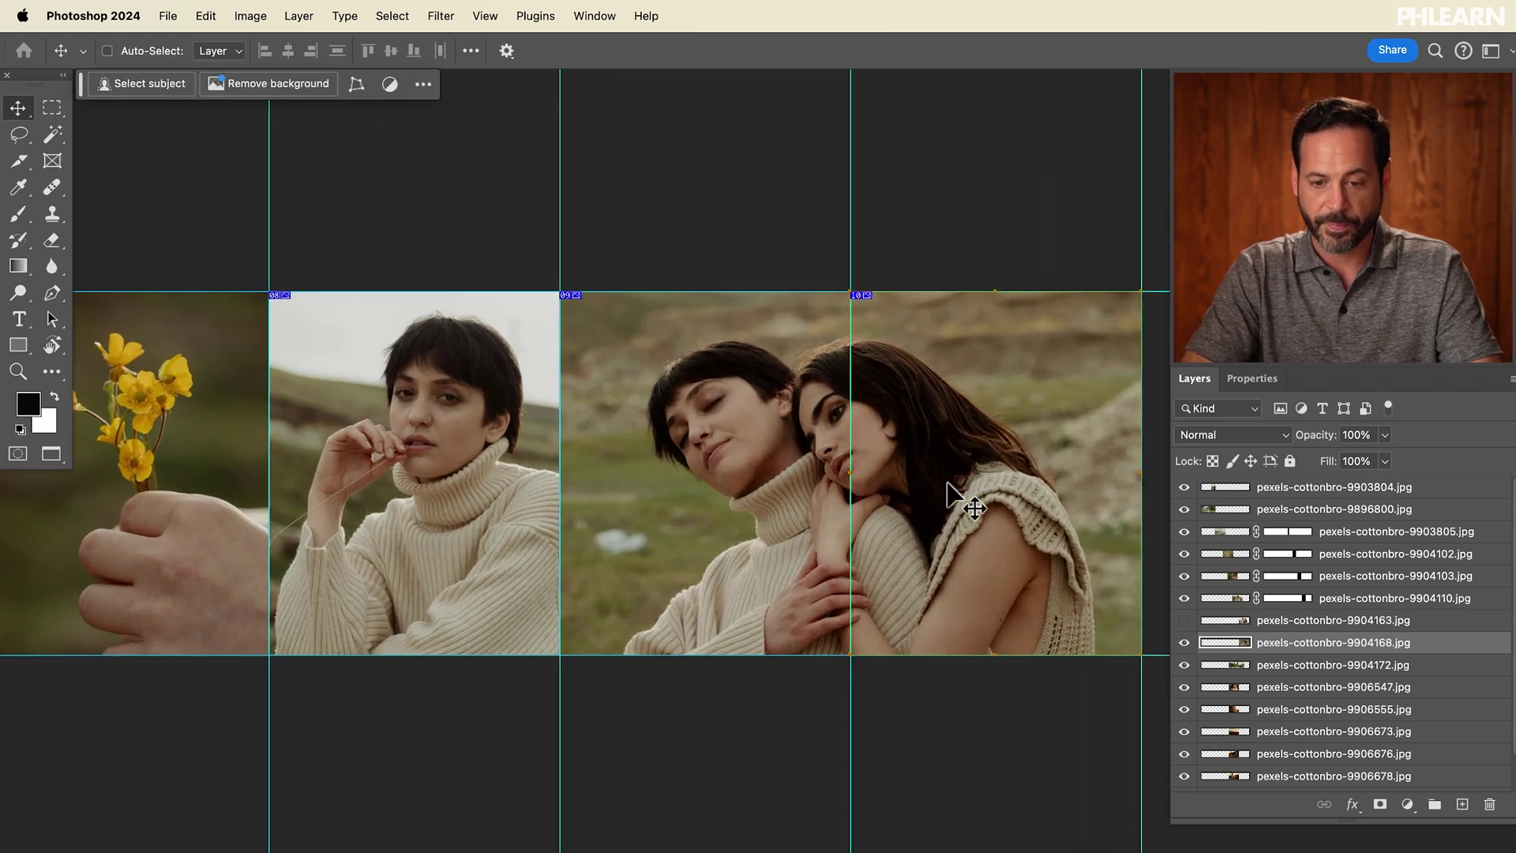
- Raise the pexels-cottonbro-9904168.jpg layer above 9904102, and return it to its place below 9904163
scroll(947, 482, right, 3)
click(1281, 660)
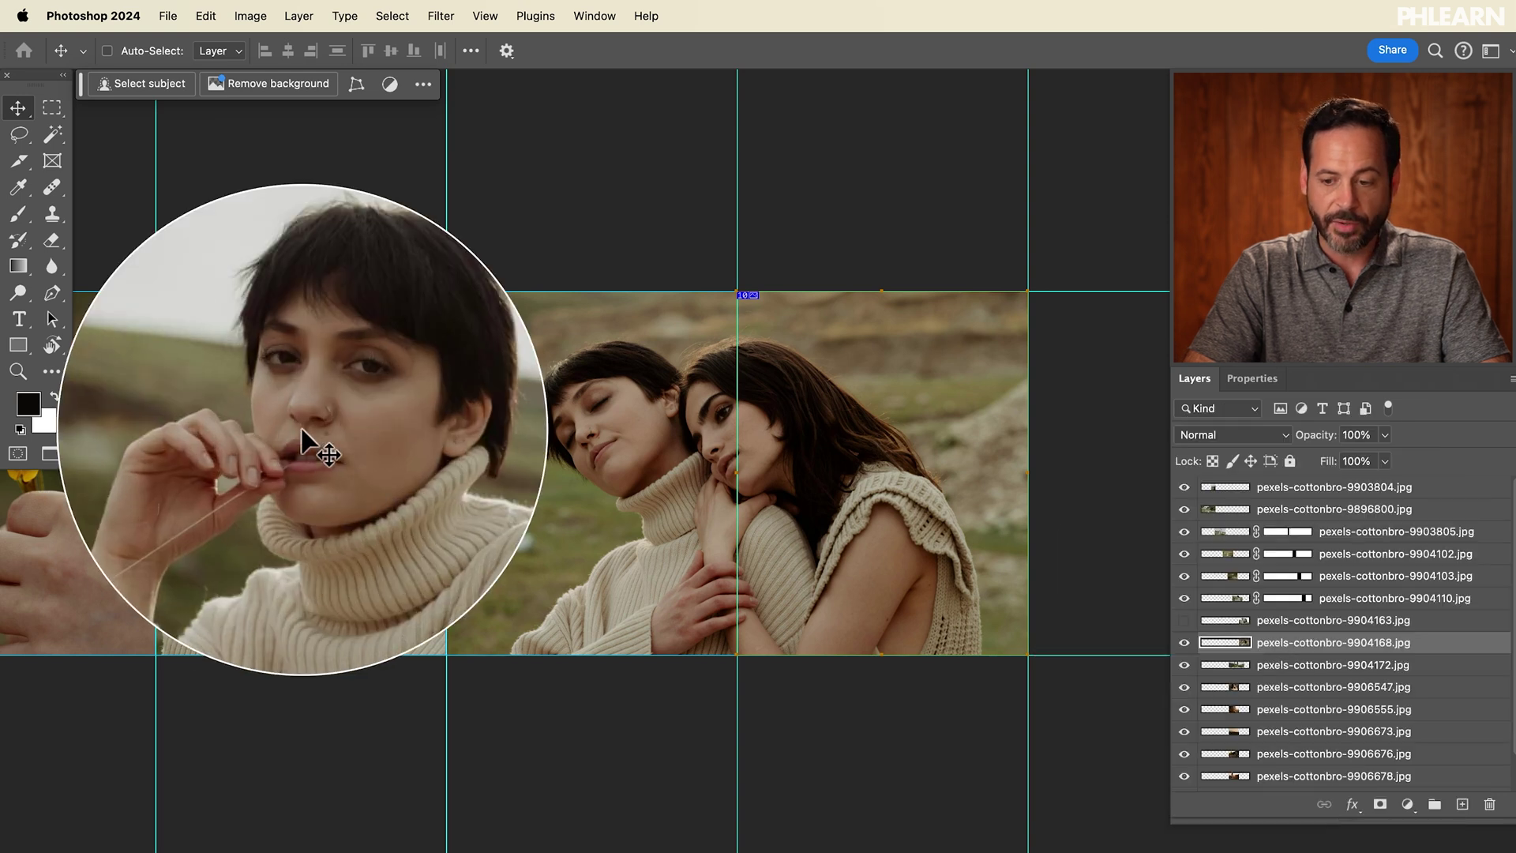
drag(1353, 645, 1347, 547)
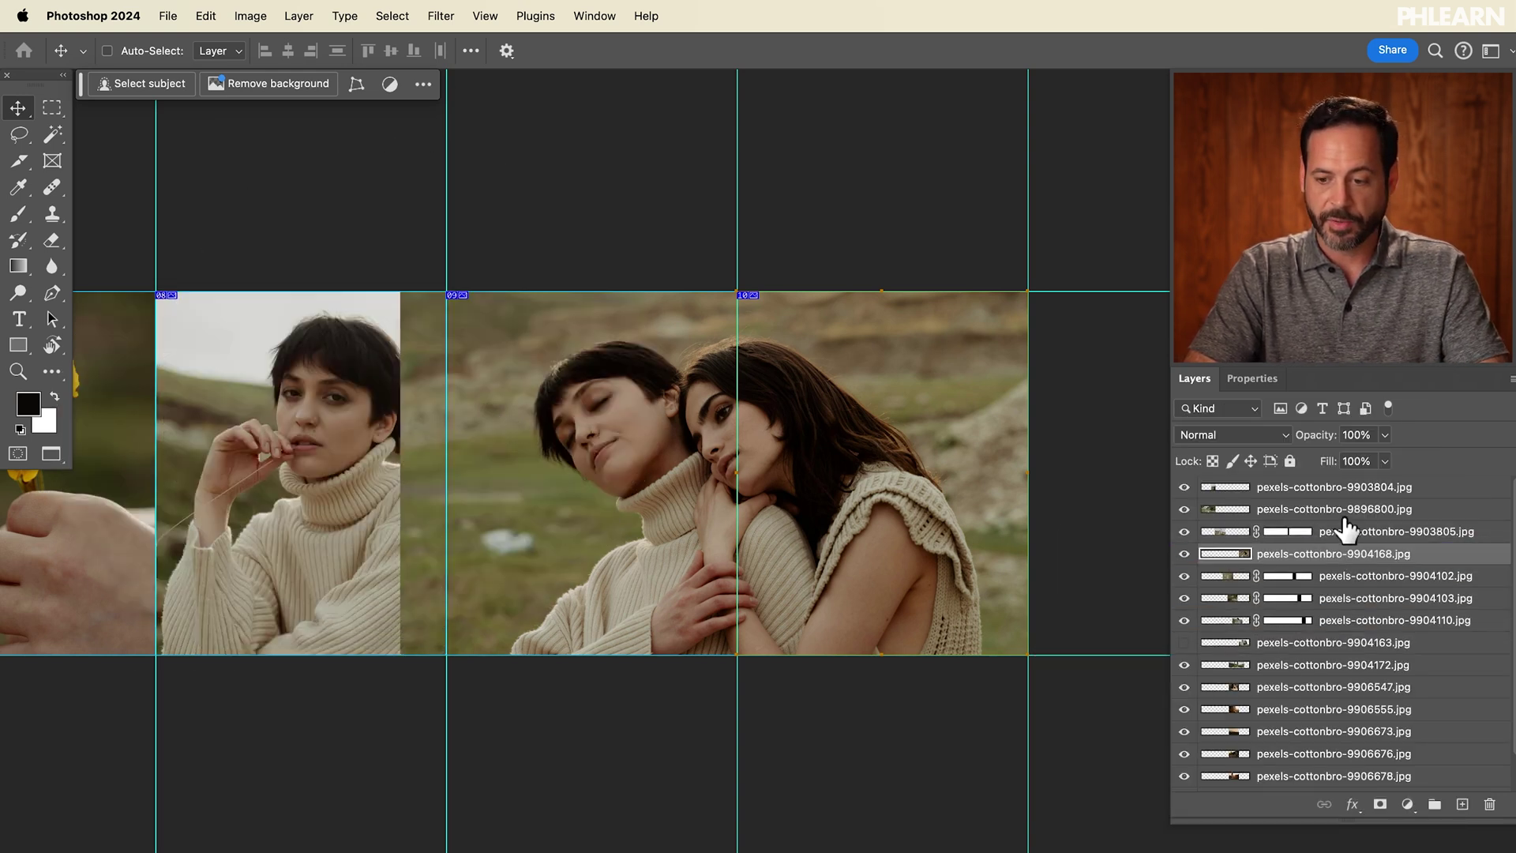
drag(1338, 577, 1341, 651)
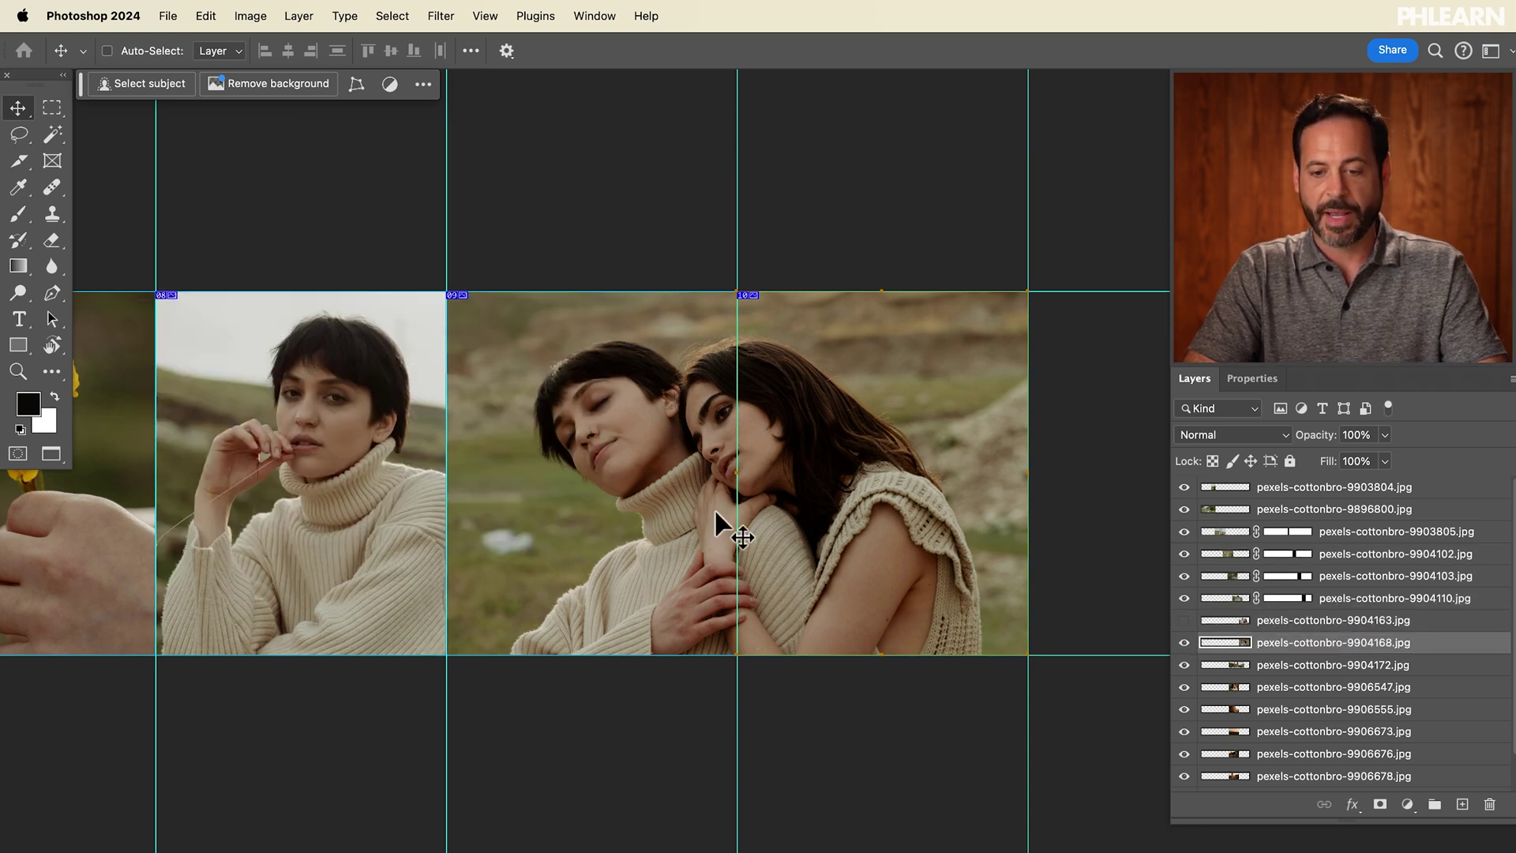
- Scale the pexels-cottonbro-9904168.jpg photo to about 107.27% and shift it slightly down so the two women fill panels 9 and 10
drag(843, 526, 871, 529)
key(super+t)
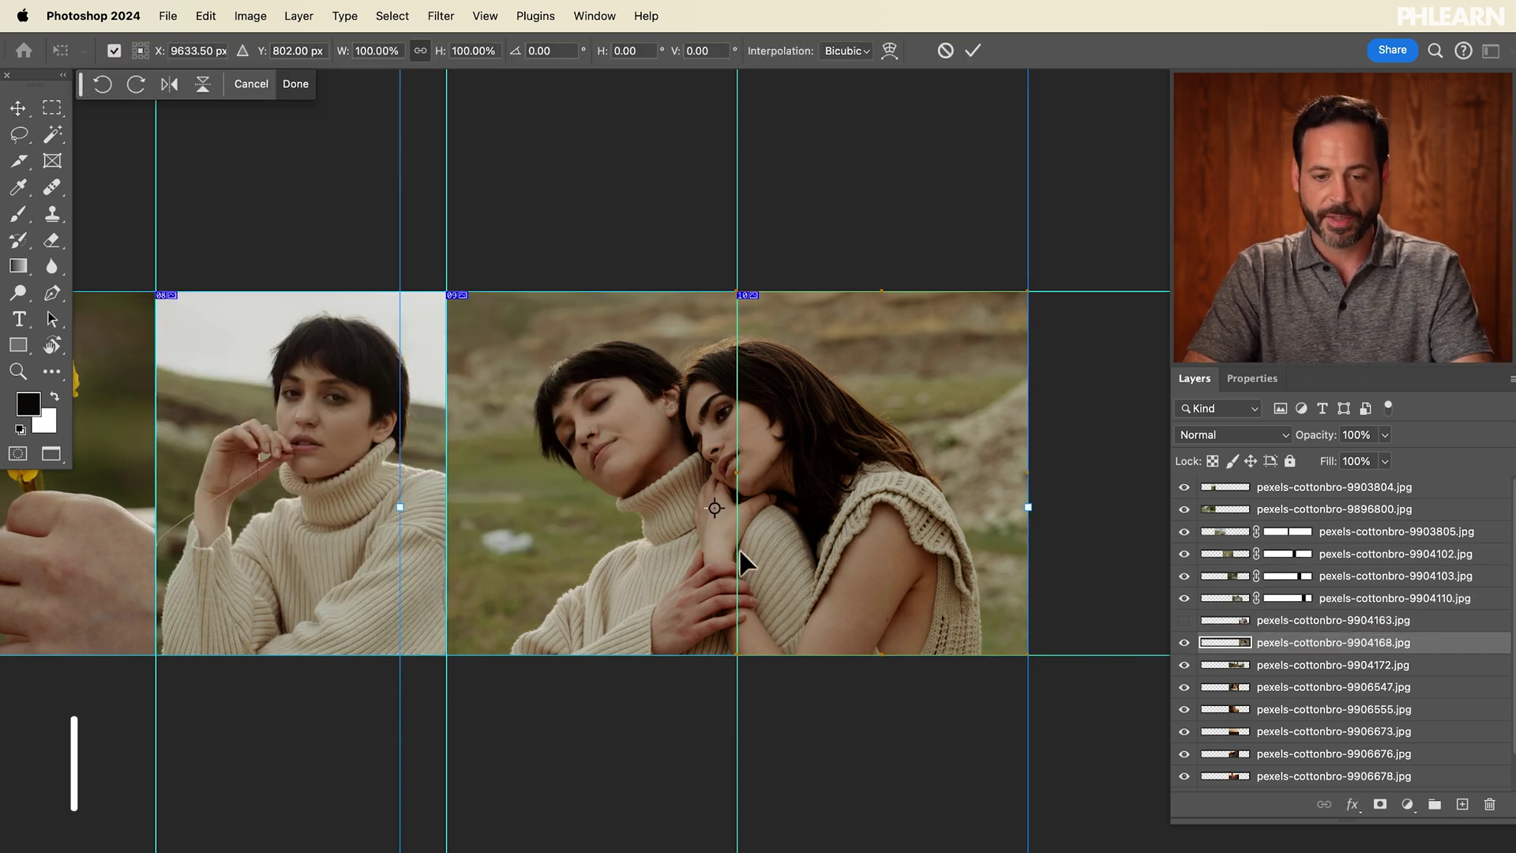
drag(393, 507, 309, 501)
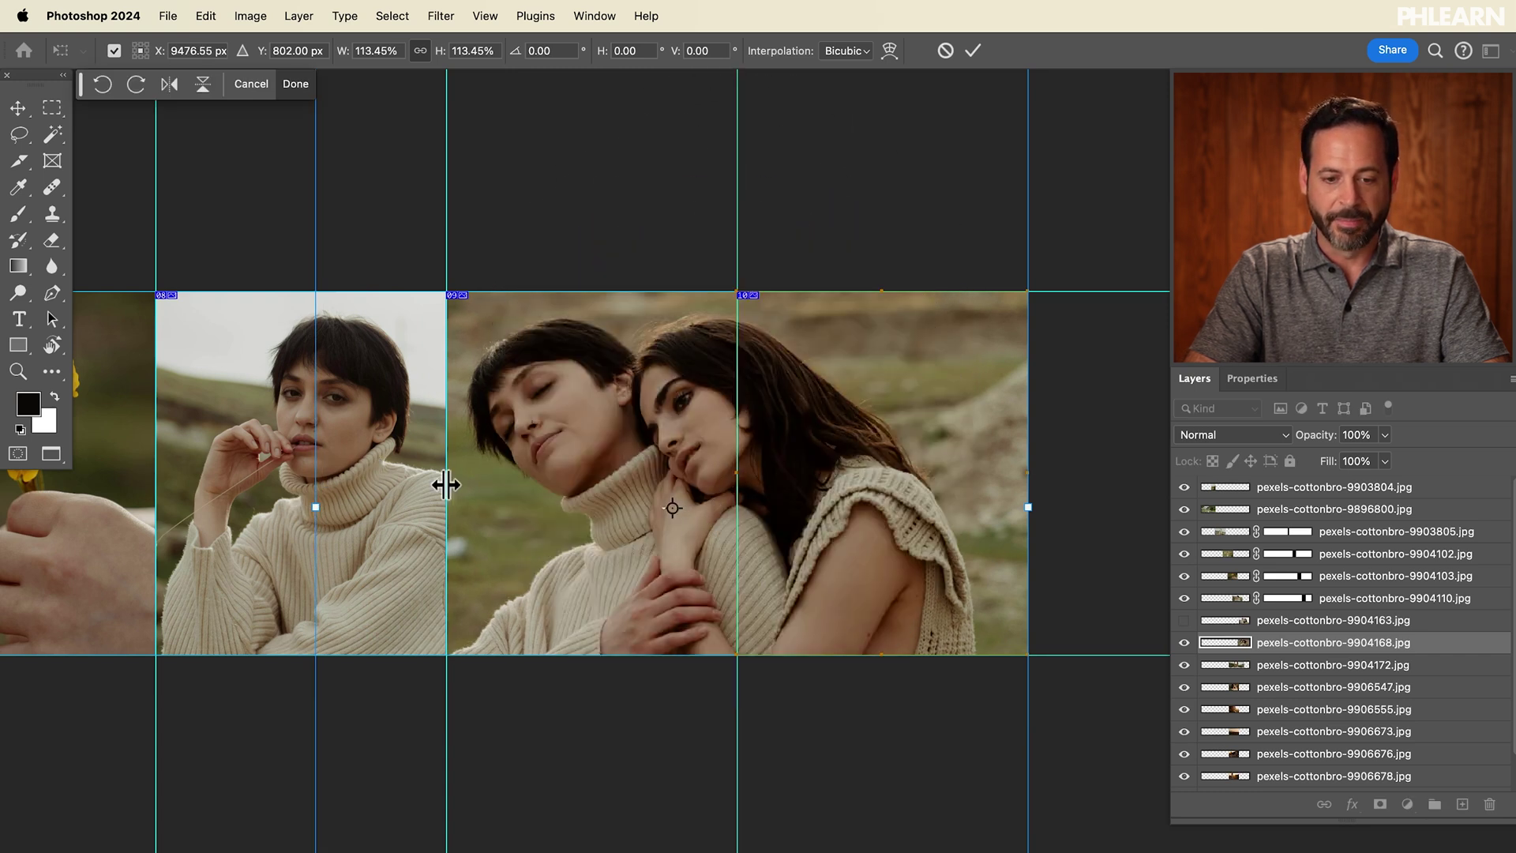
drag(320, 510, 452, 528)
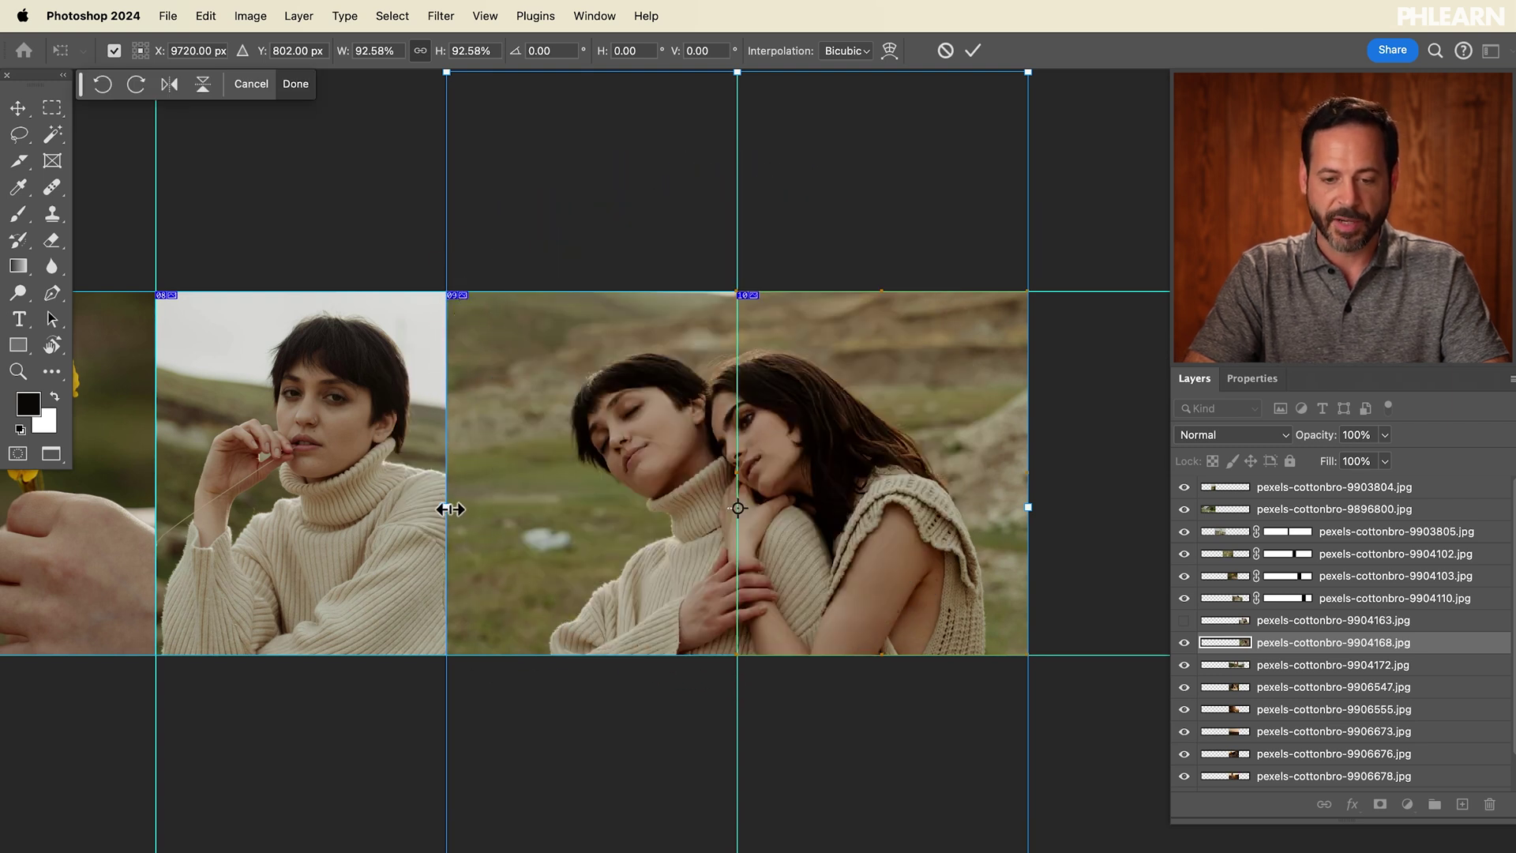
drag(449, 509, 508, 507)
mouse_move(783, 447)
mouse_down()
mouse_move(770, 462)
mouse_move(758, 450)
mouse_move(775, 443)
mouse_up()
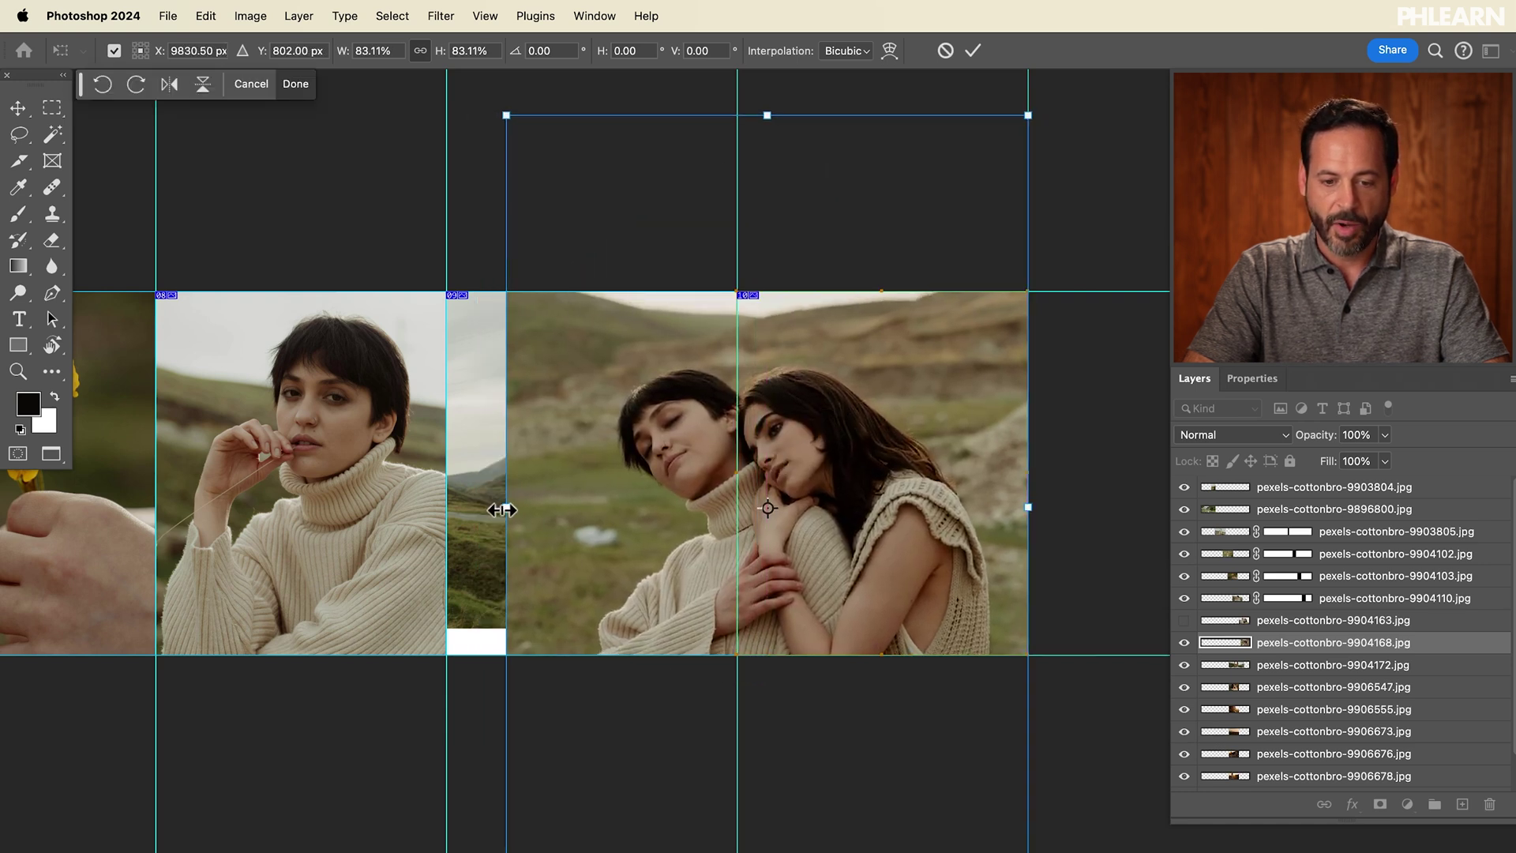
drag(506, 507, 354, 507)
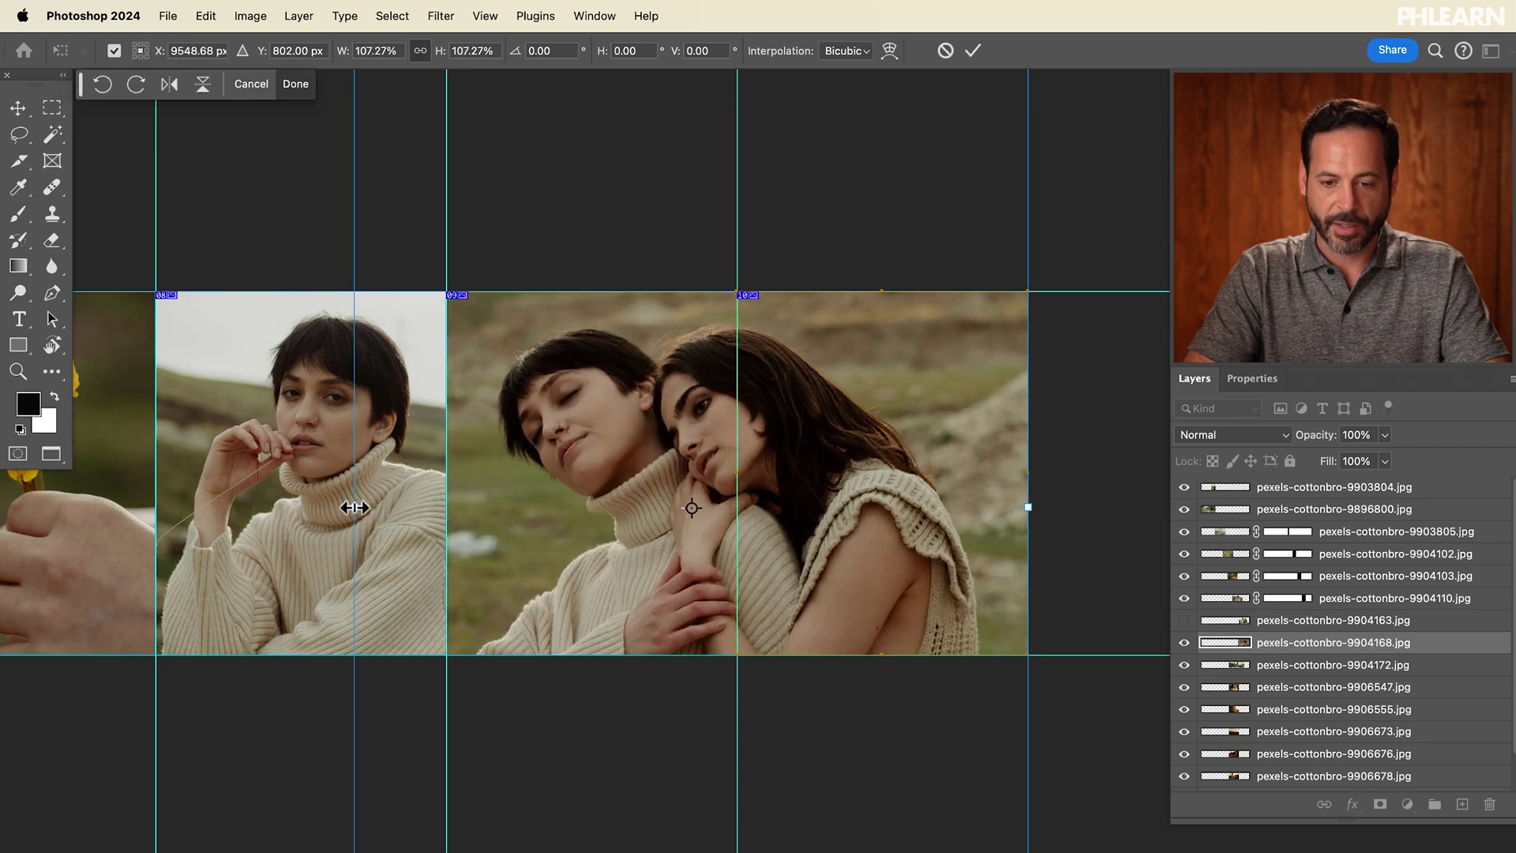
drag(589, 474, 589, 482)
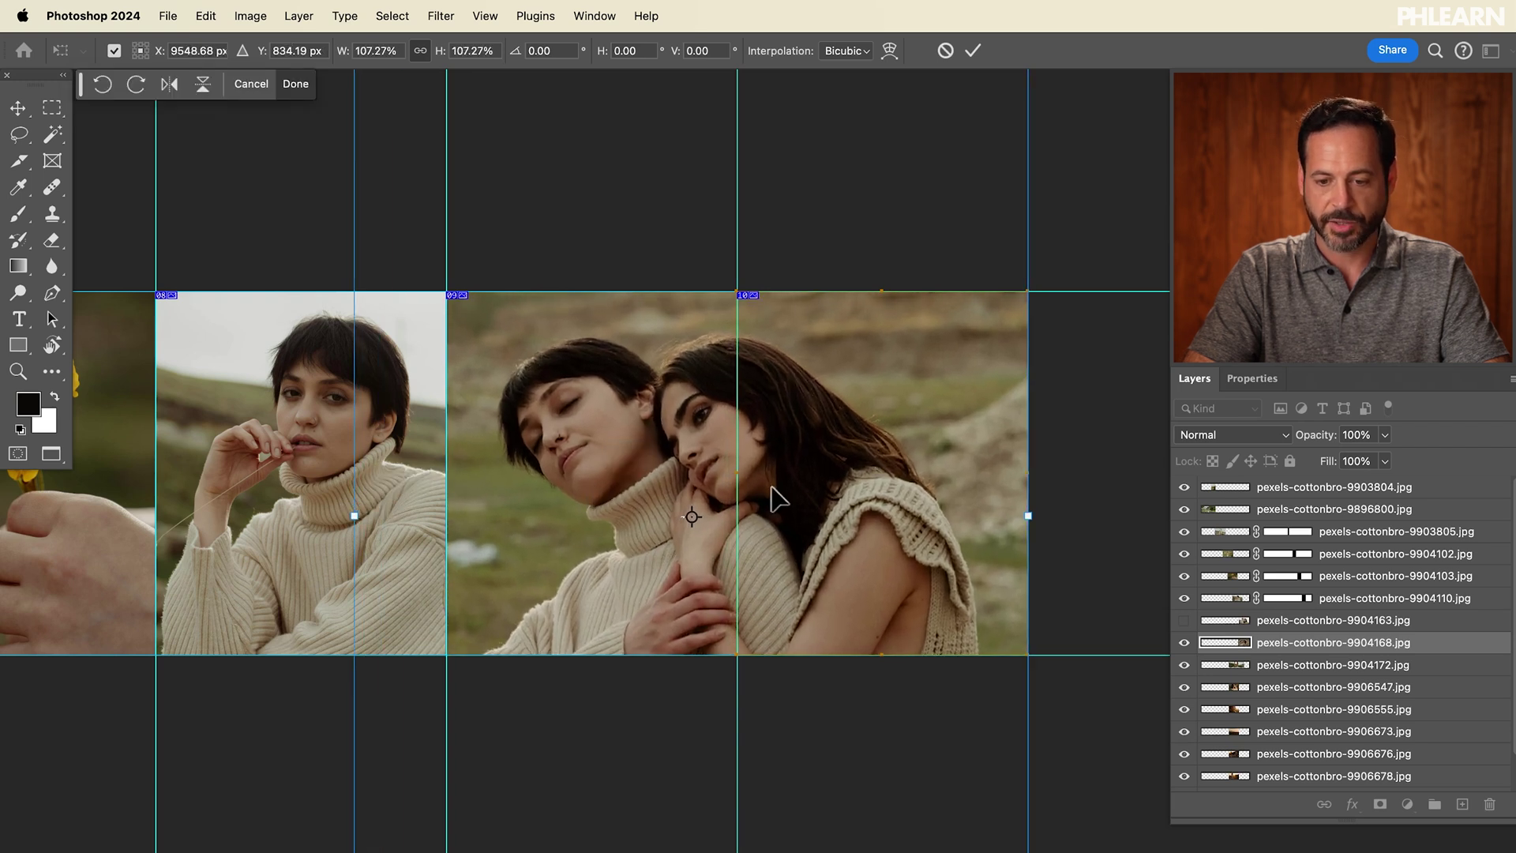
key(Return)
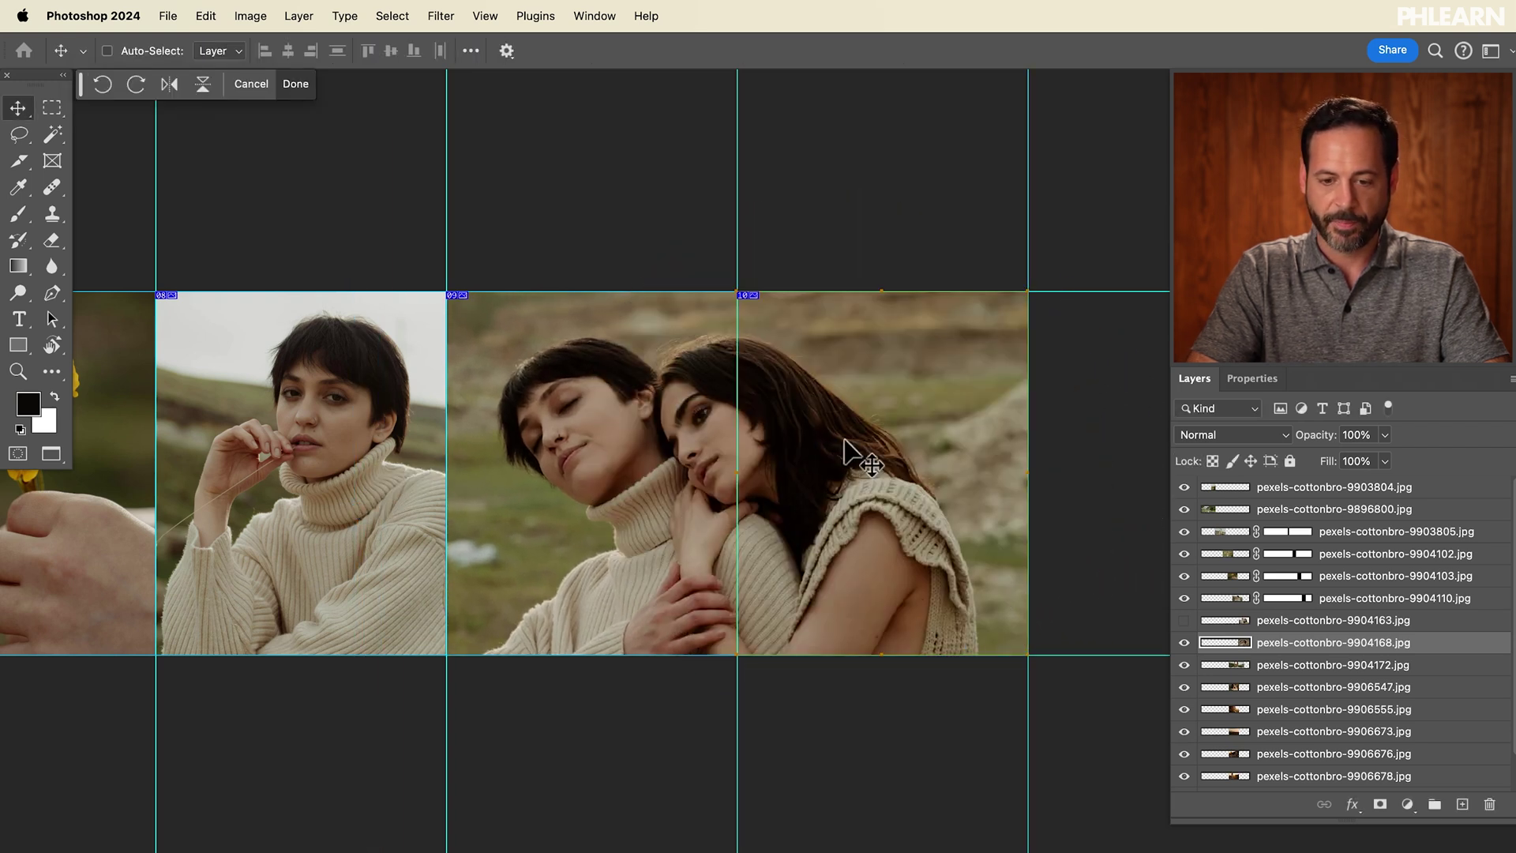
- Raise the pexels-cottonbro-9906555.jpg layer directly above 9903805 and move the sunset portrait over panels 6 and 7
scroll(853, 457, down, 5)
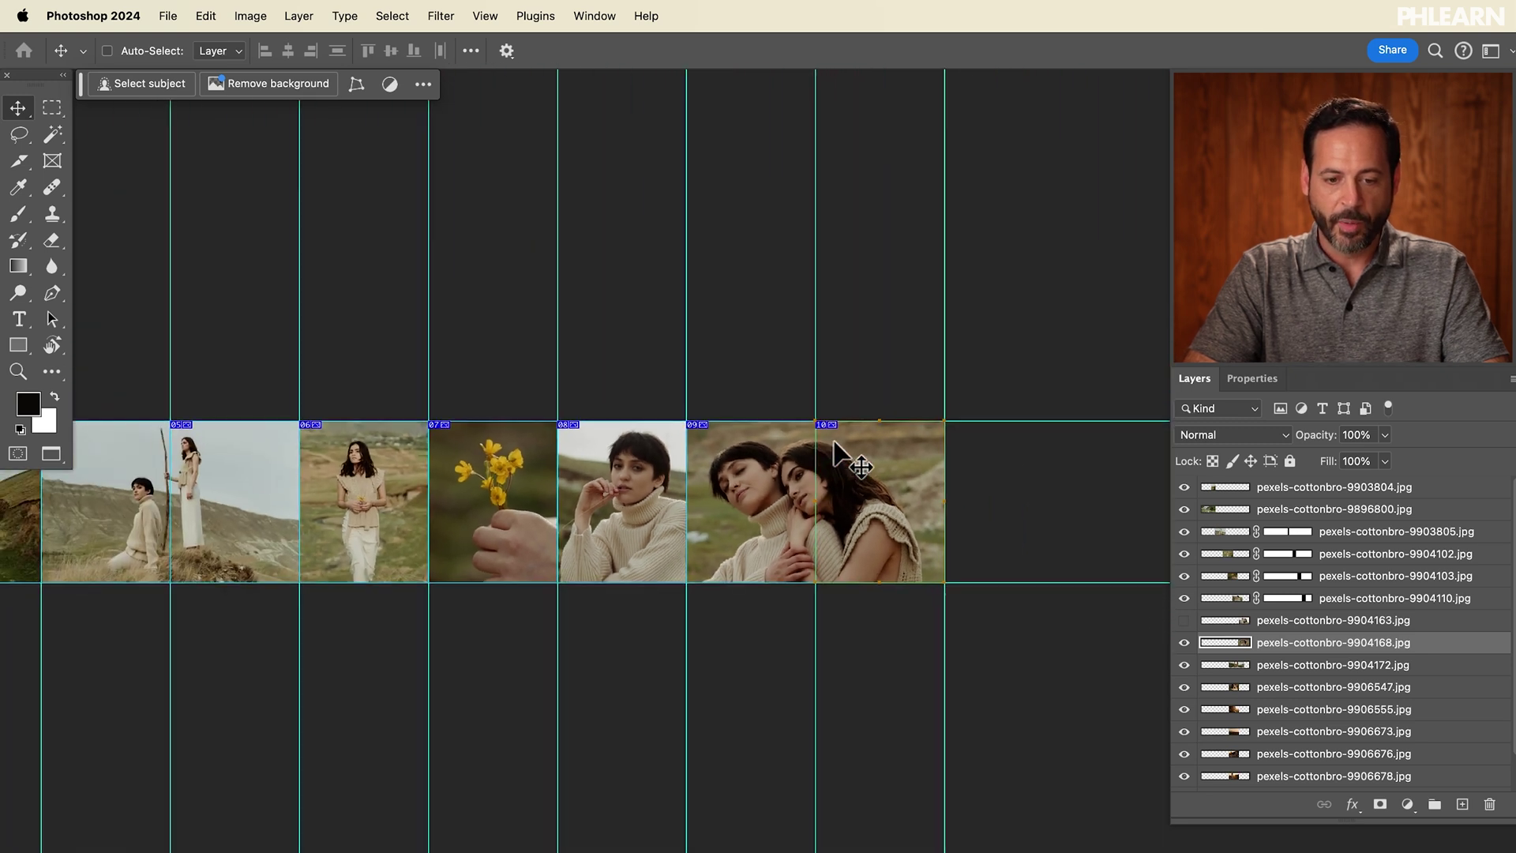
scroll(837, 453, left, 5)
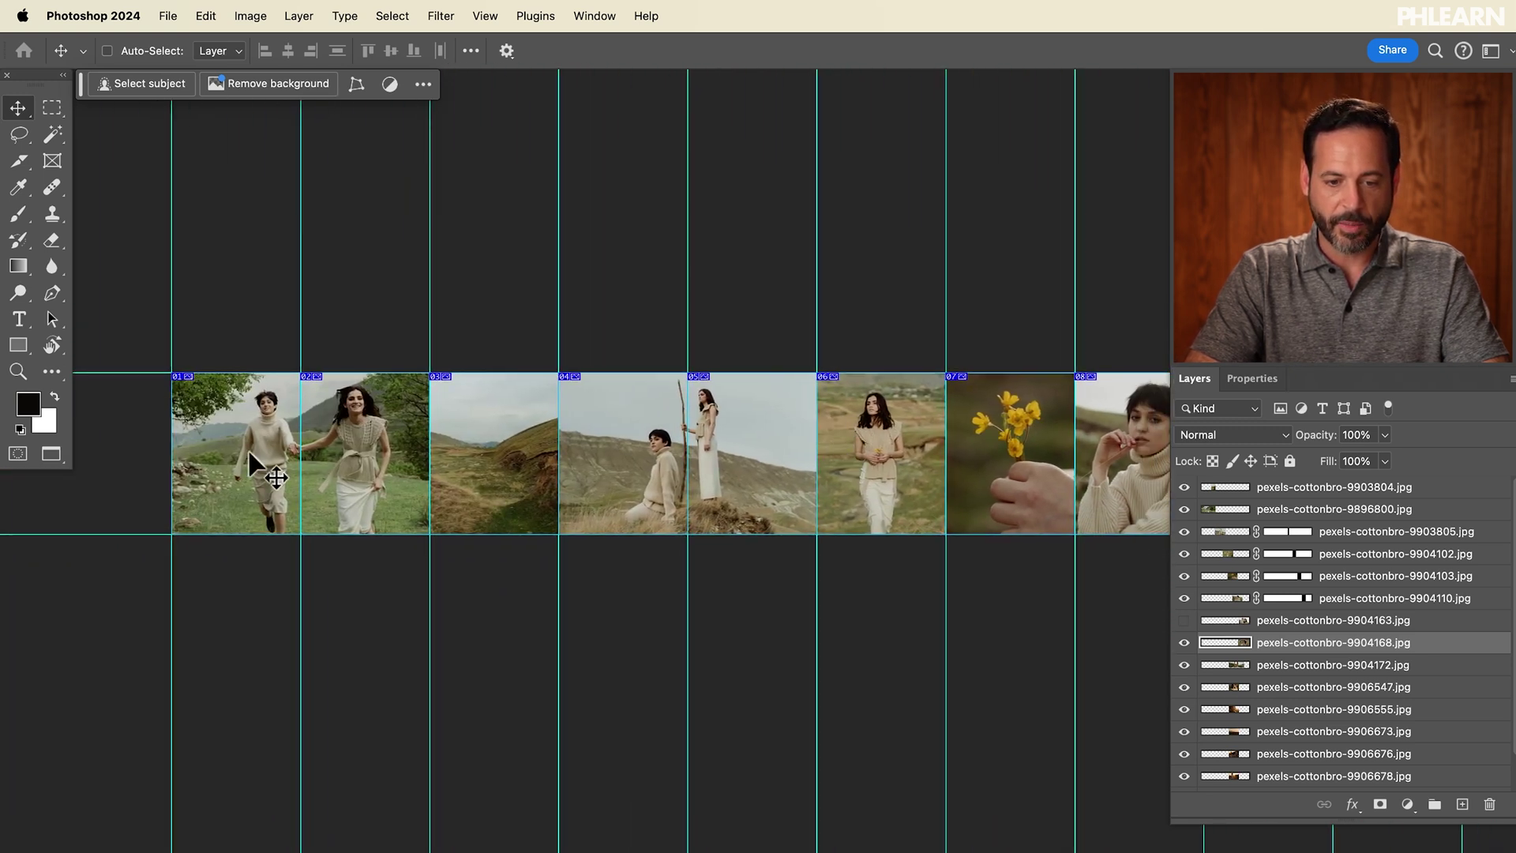
scroll(662, 443, right, 5)
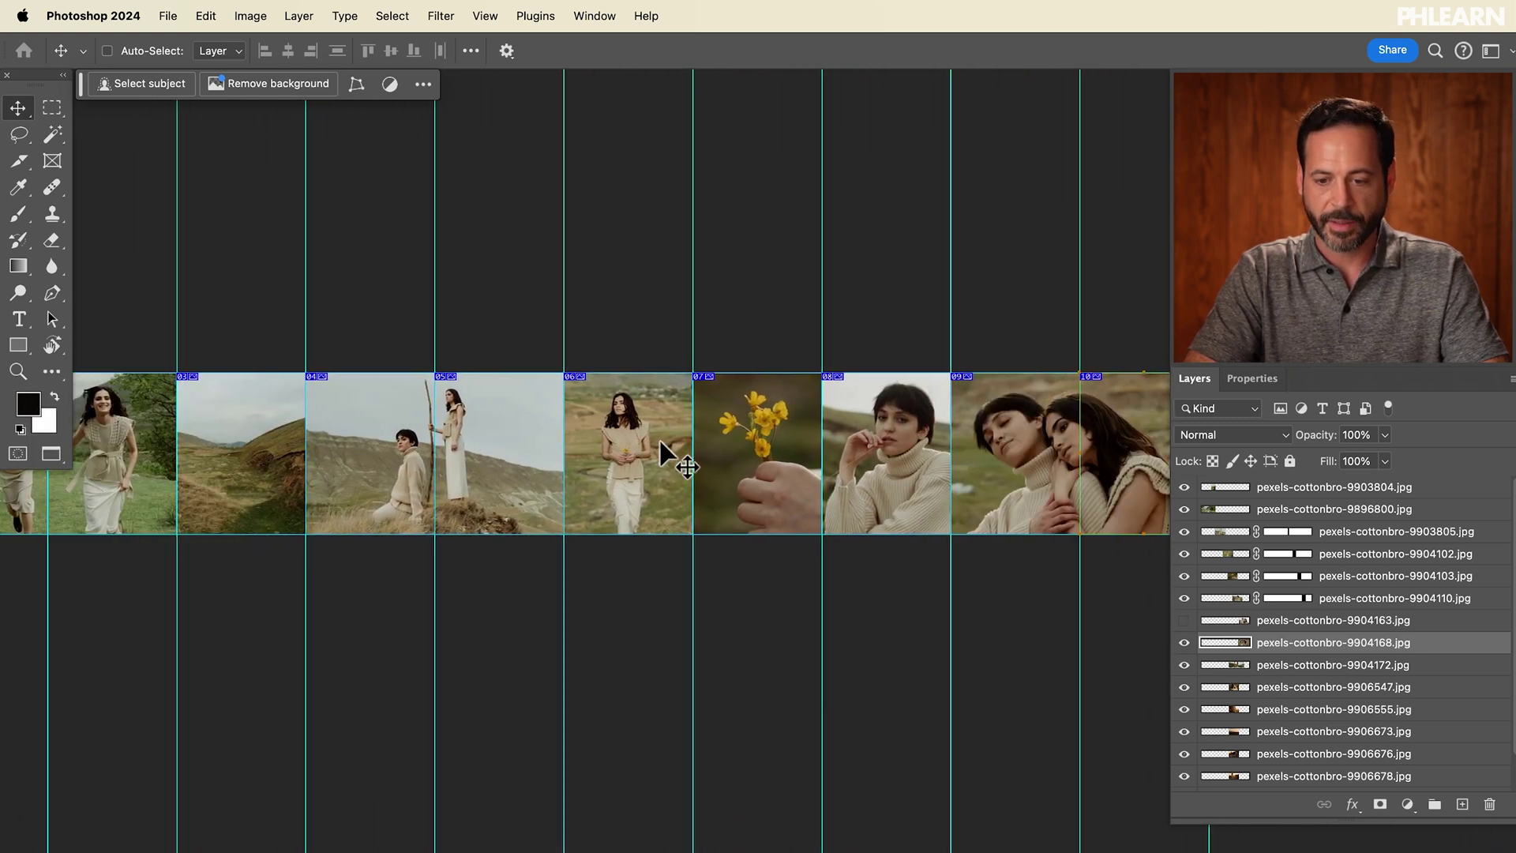
scroll(662, 442, left, 5)
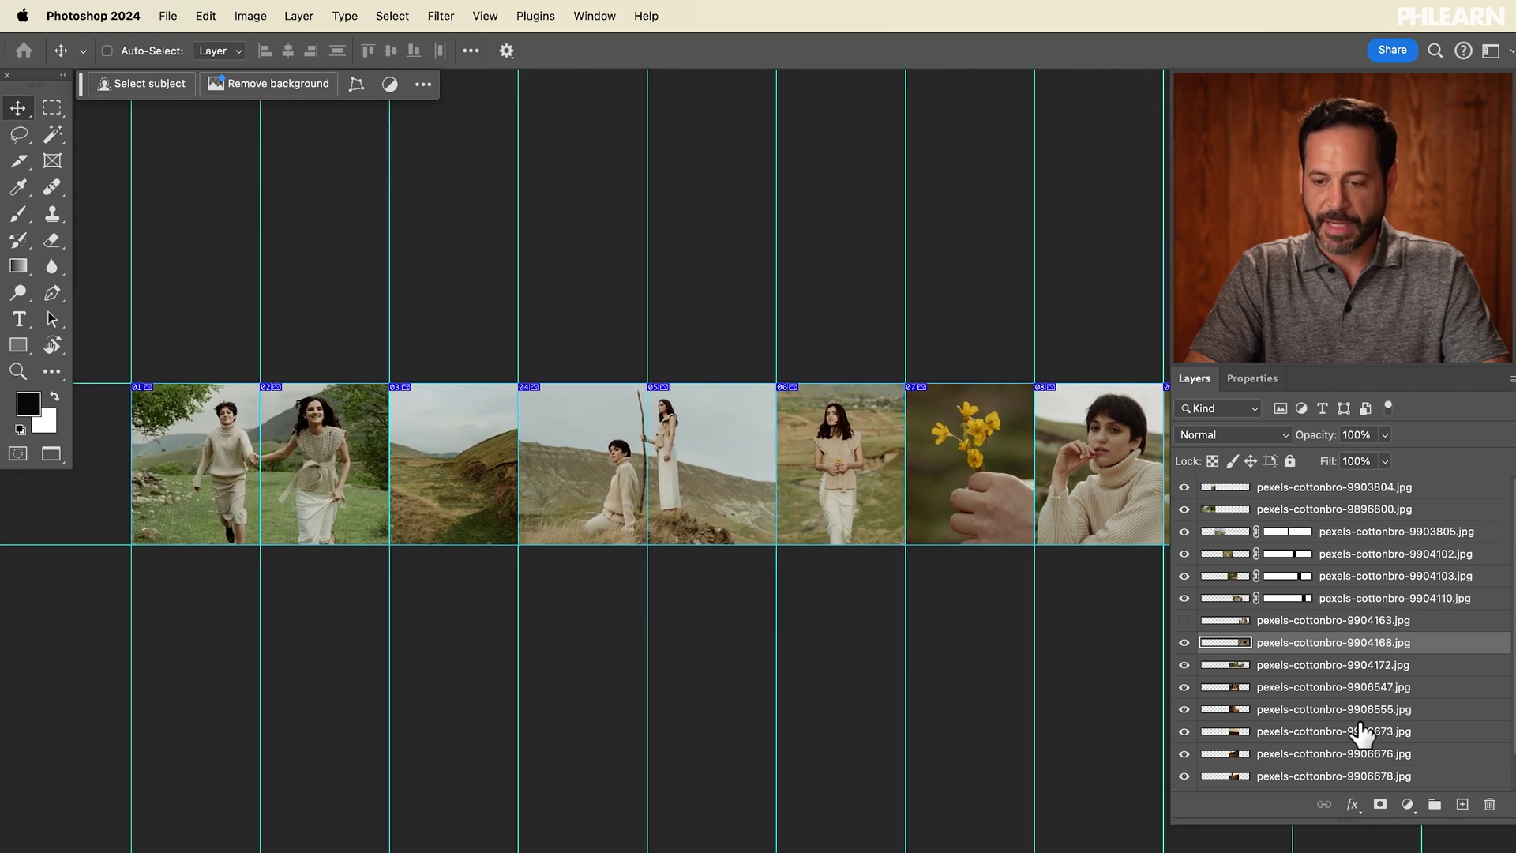
click(1273, 709)
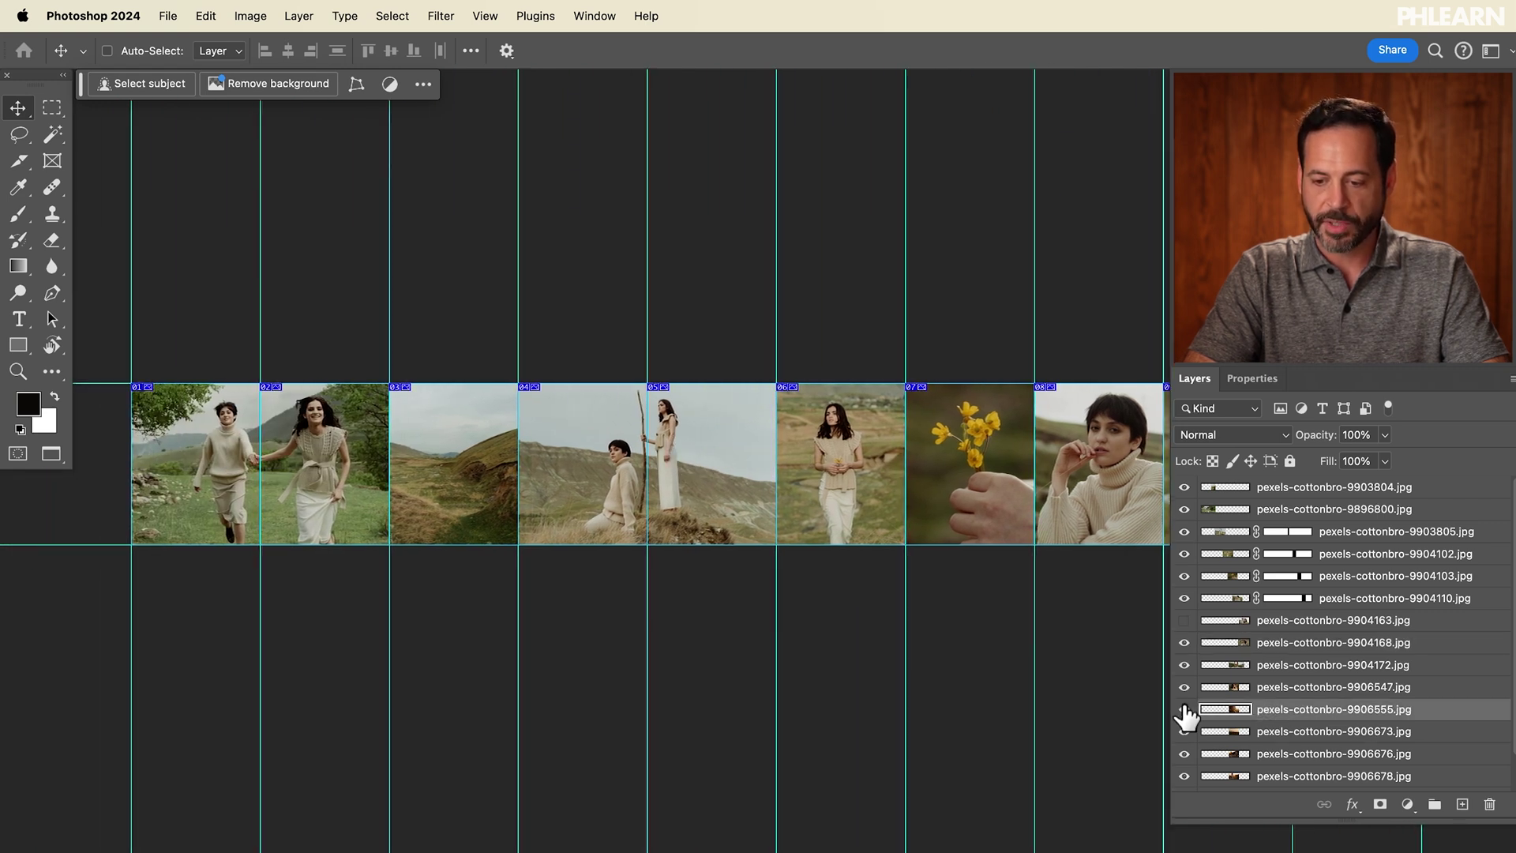
scroll(1224, 715, down, 2)
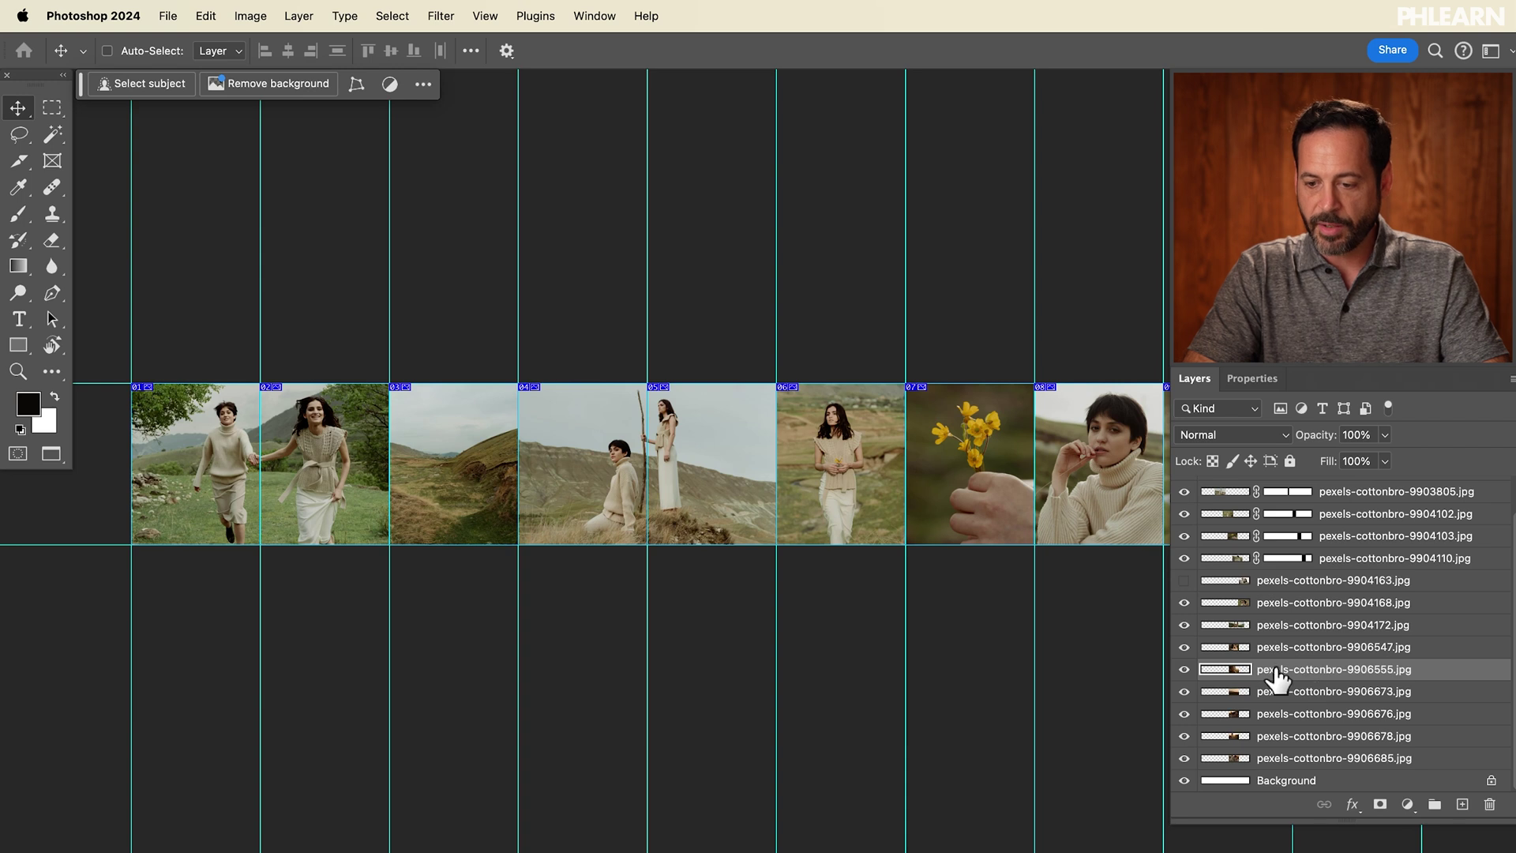
drag(1311, 533, 1317, 483)
drag(1088, 467, 800, 514)
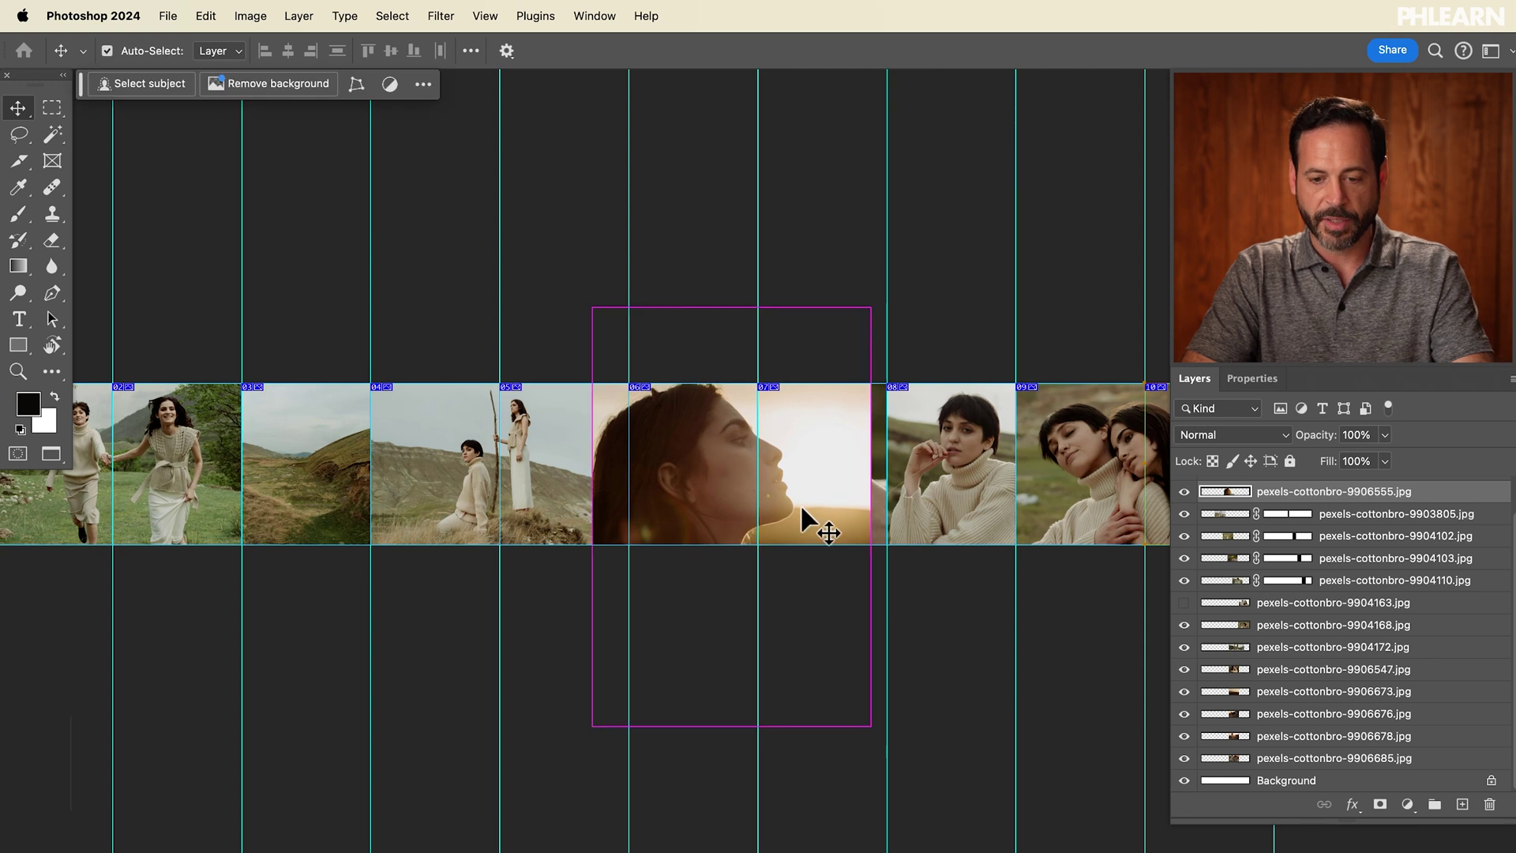
- Shrink the sunset portrait to a small inset within the panel height and place it across the border between panels 6 and 7
key(super+t)
drag(869, 307, 649, 580)
key(Return)
drag(607, 788, 734, 600)
key(super+equal)
key(super+equal)
key(super+equal)
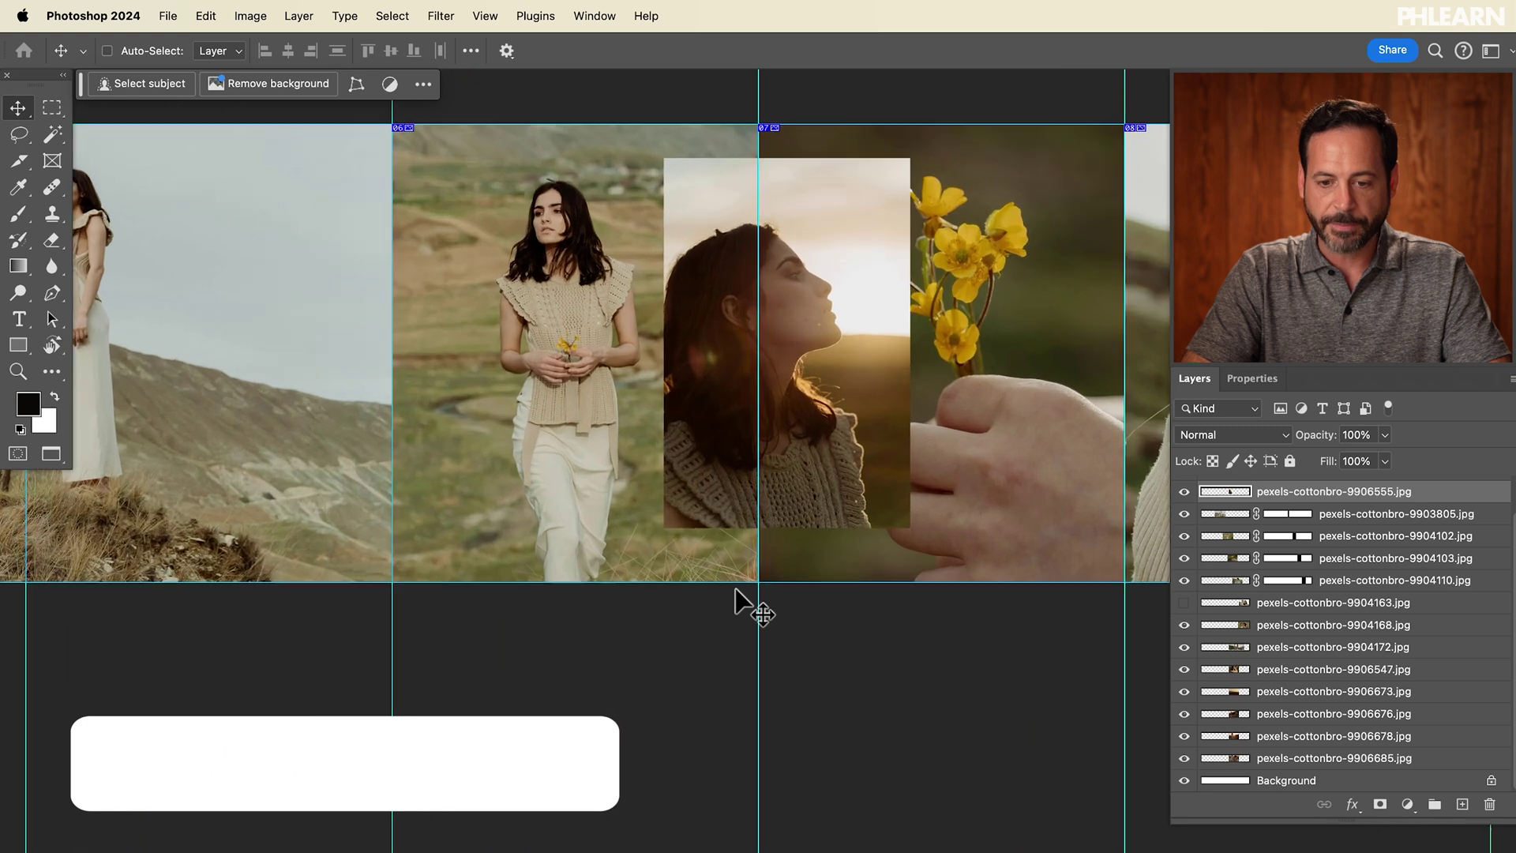
drag(830, 407, 828, 440)
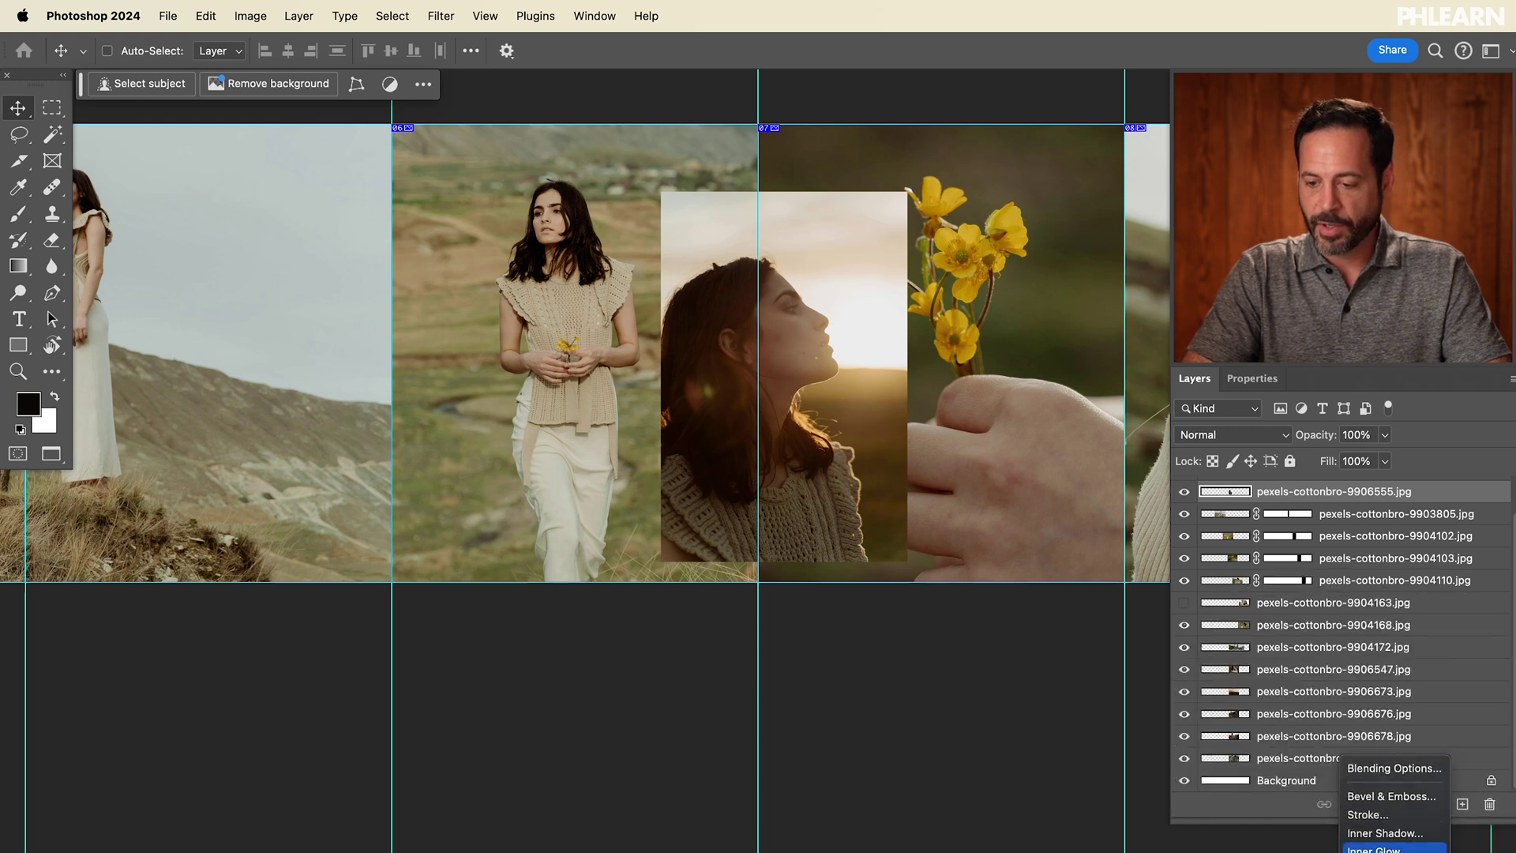
- Add a Stroke effect to the pexels-cottonbro-9906555.jpg layer and set its color to white
click(1367, 814)
drag(947, 261, 434, 243)
click(365, 458)
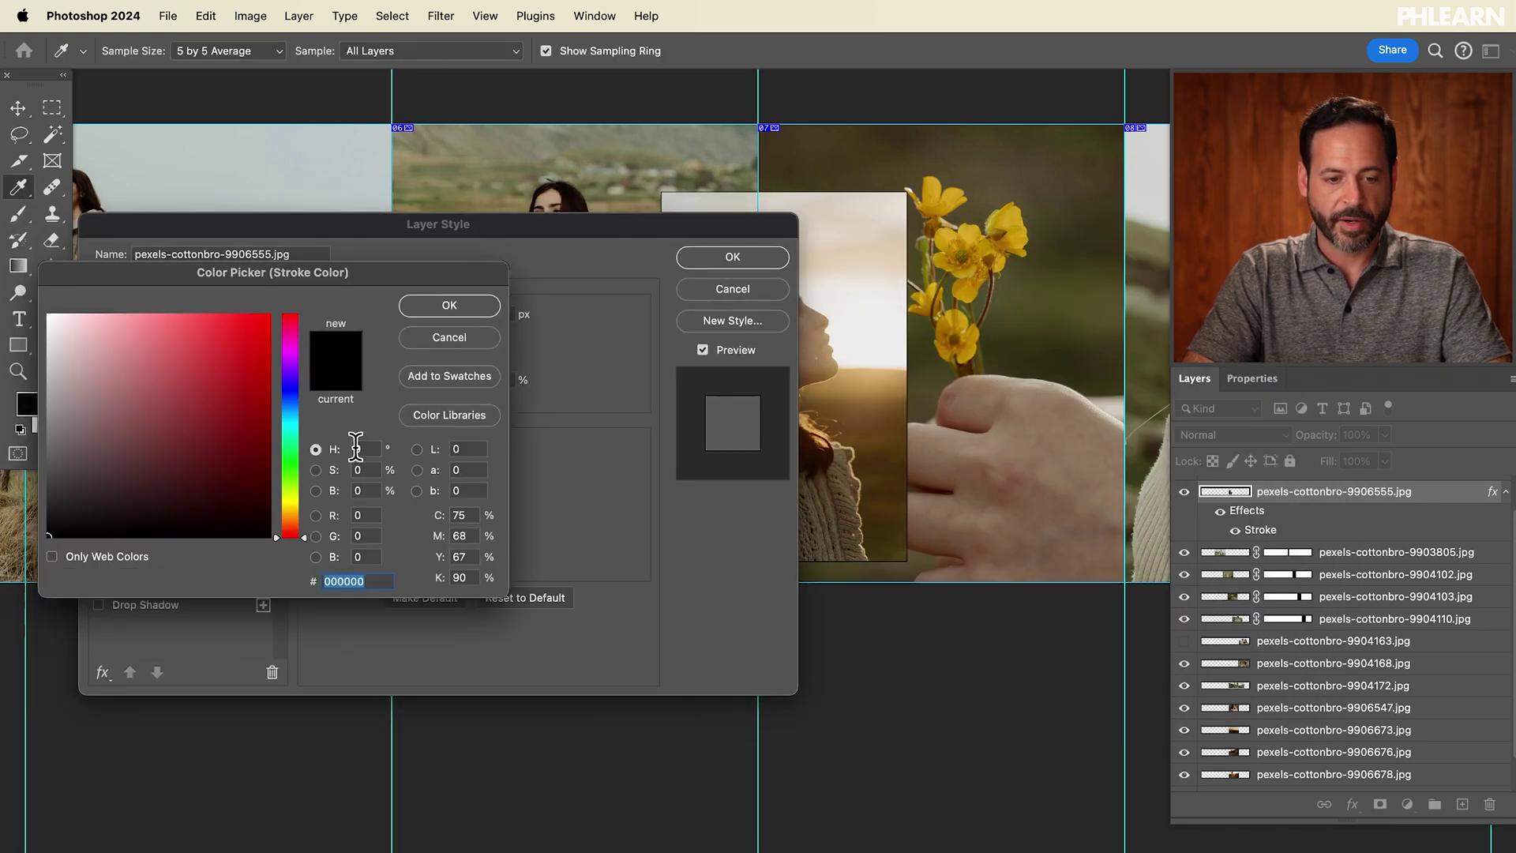
click(437, 300)
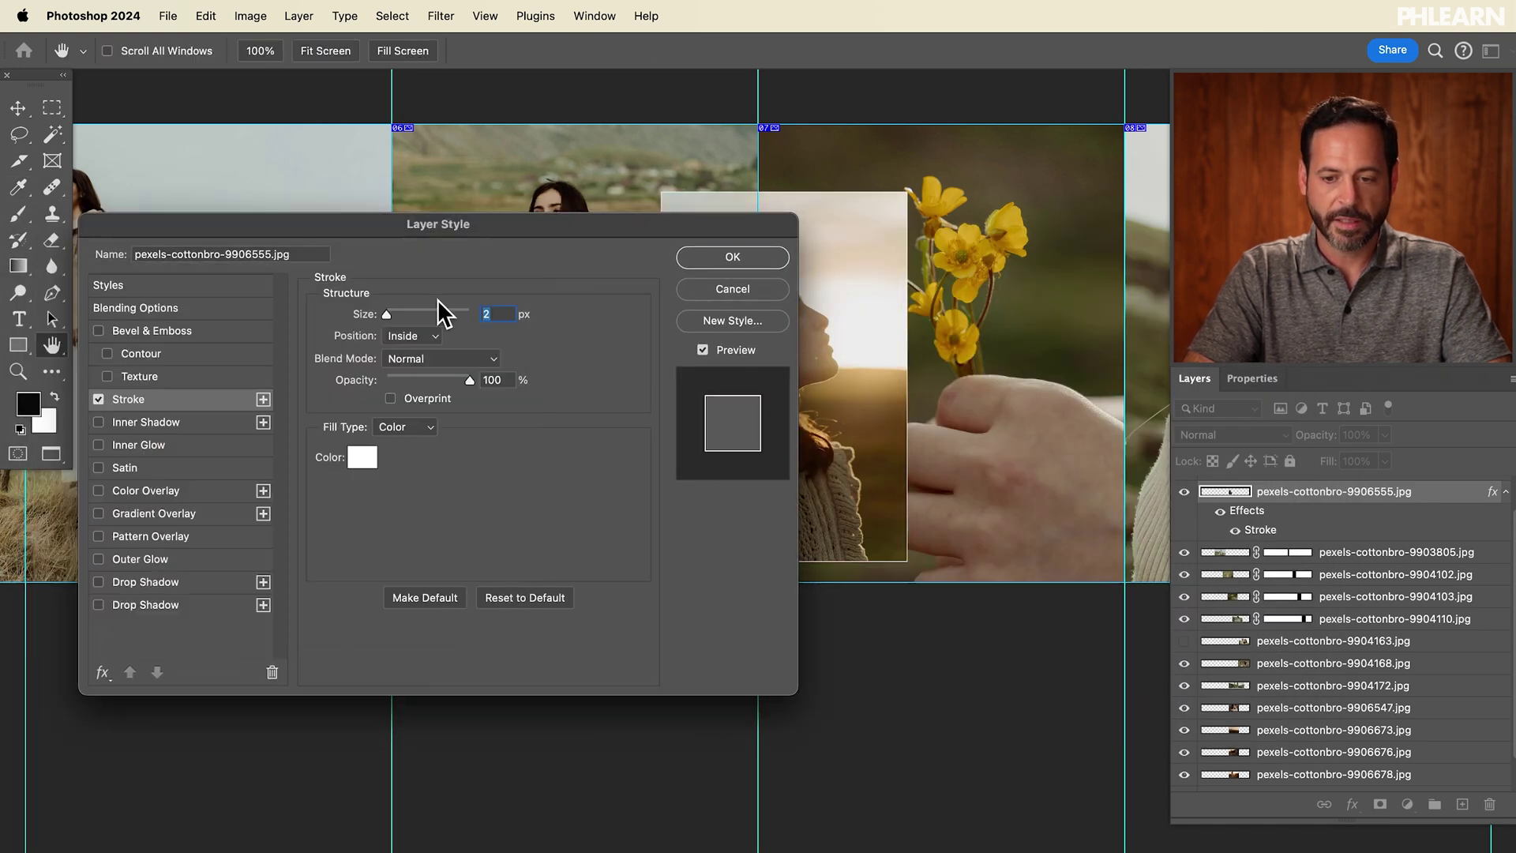
- Set the stroke size to 35 px, compare the Outside position, and apply the stroke with its position set to Inside
scroll(875, 414, left, 5)
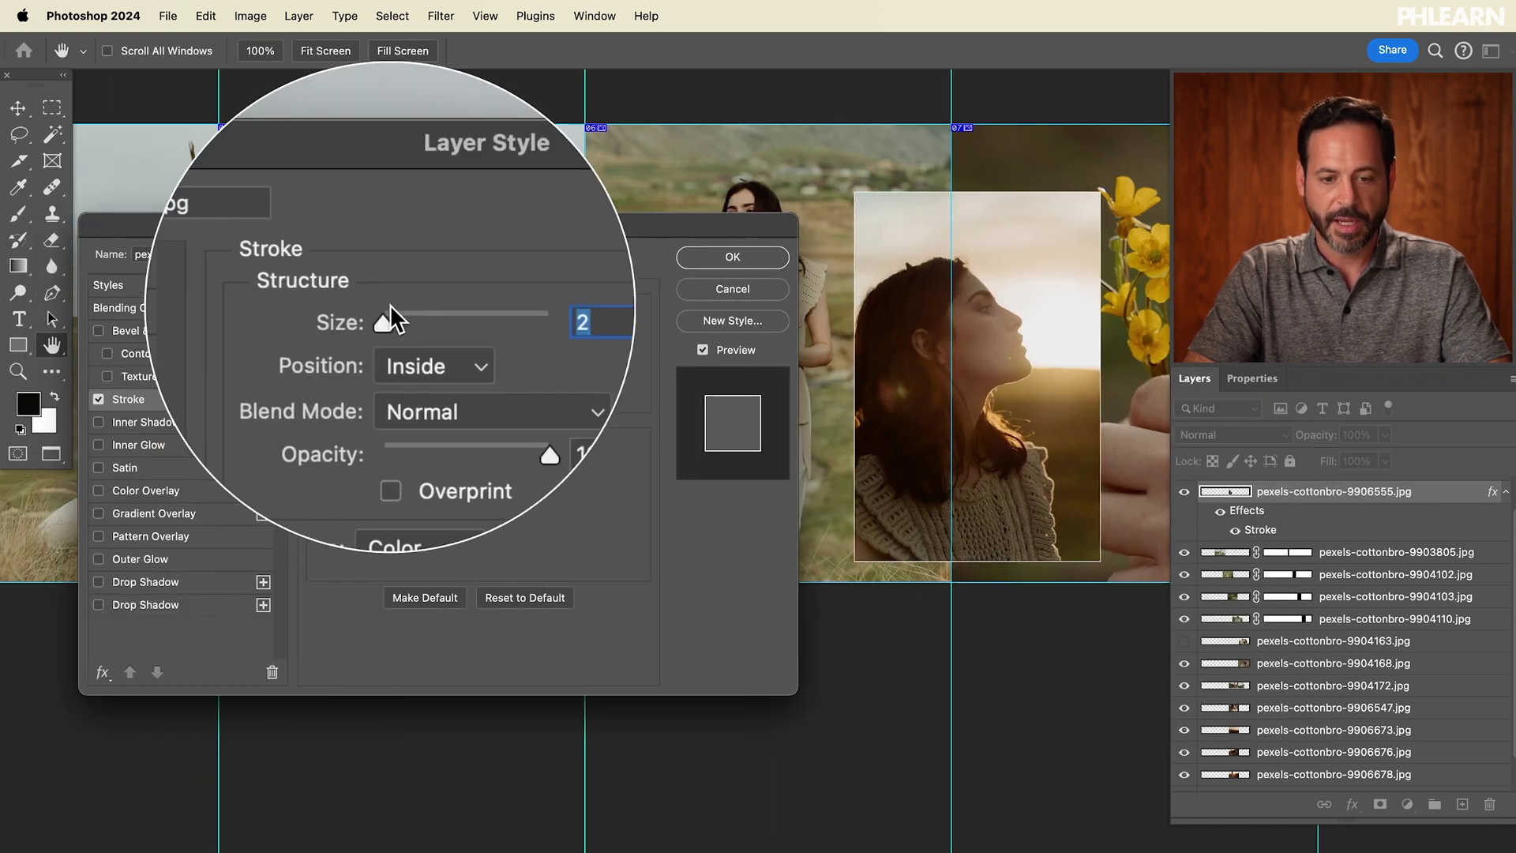
drag(386, 315, 401, 311)
click(410, 338)
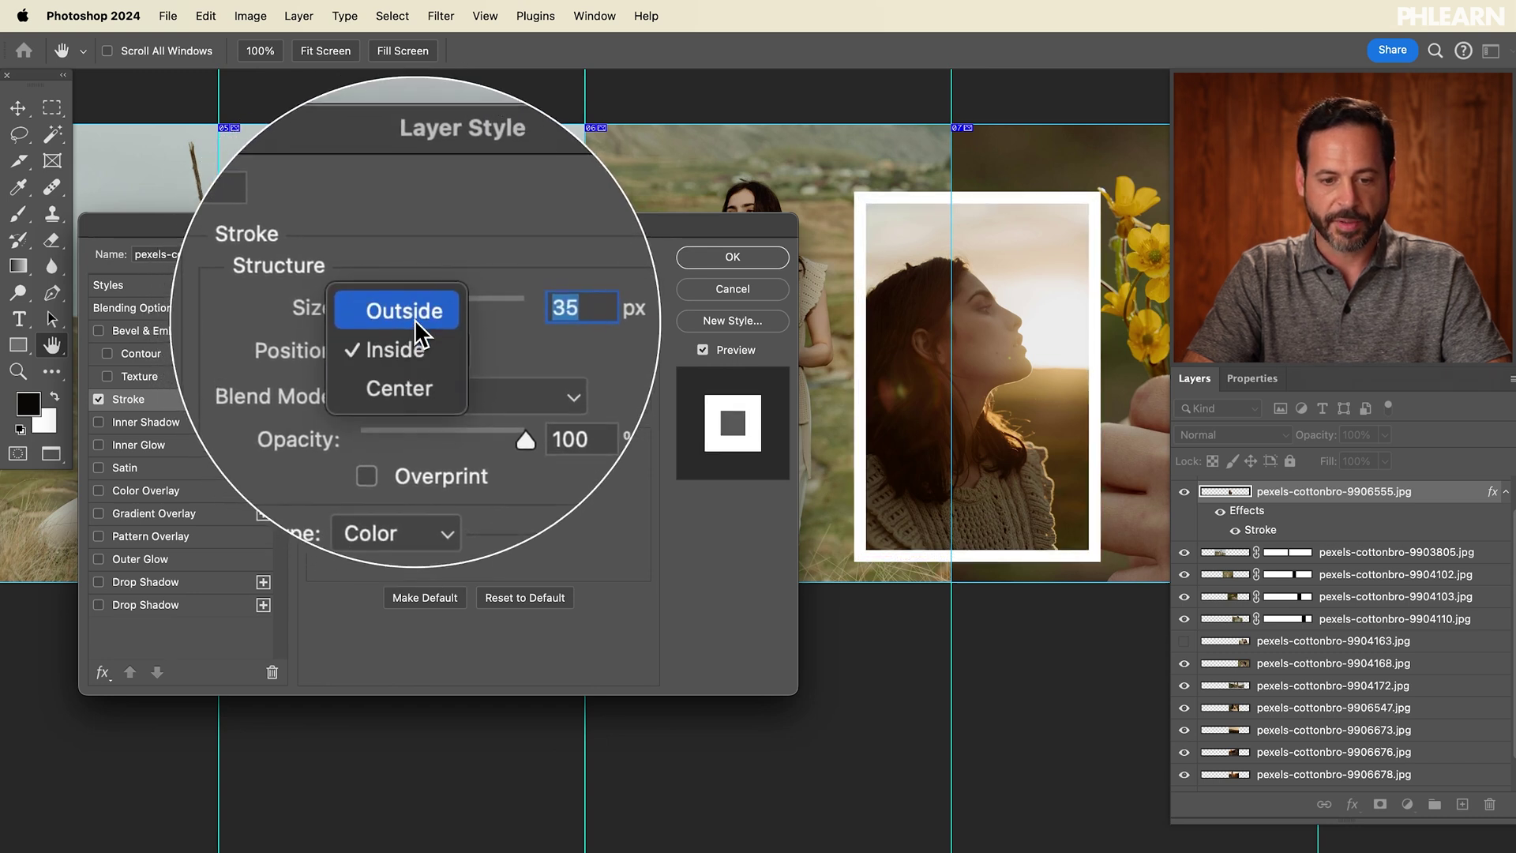
click(417, 360)
click(432, 341)
click(423, 221)
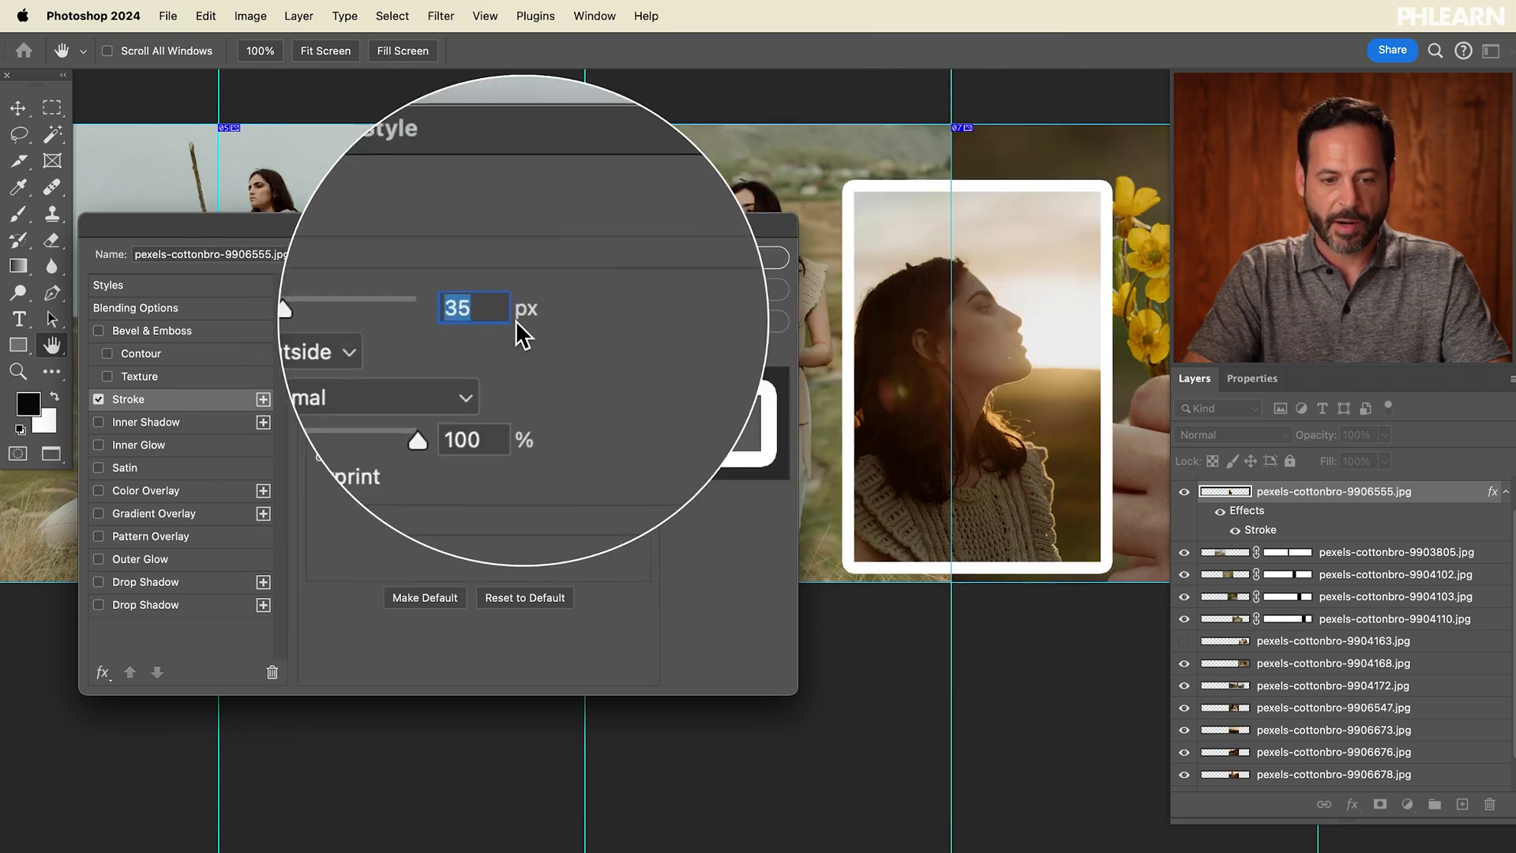
click(411, 335)
click(415, 349)
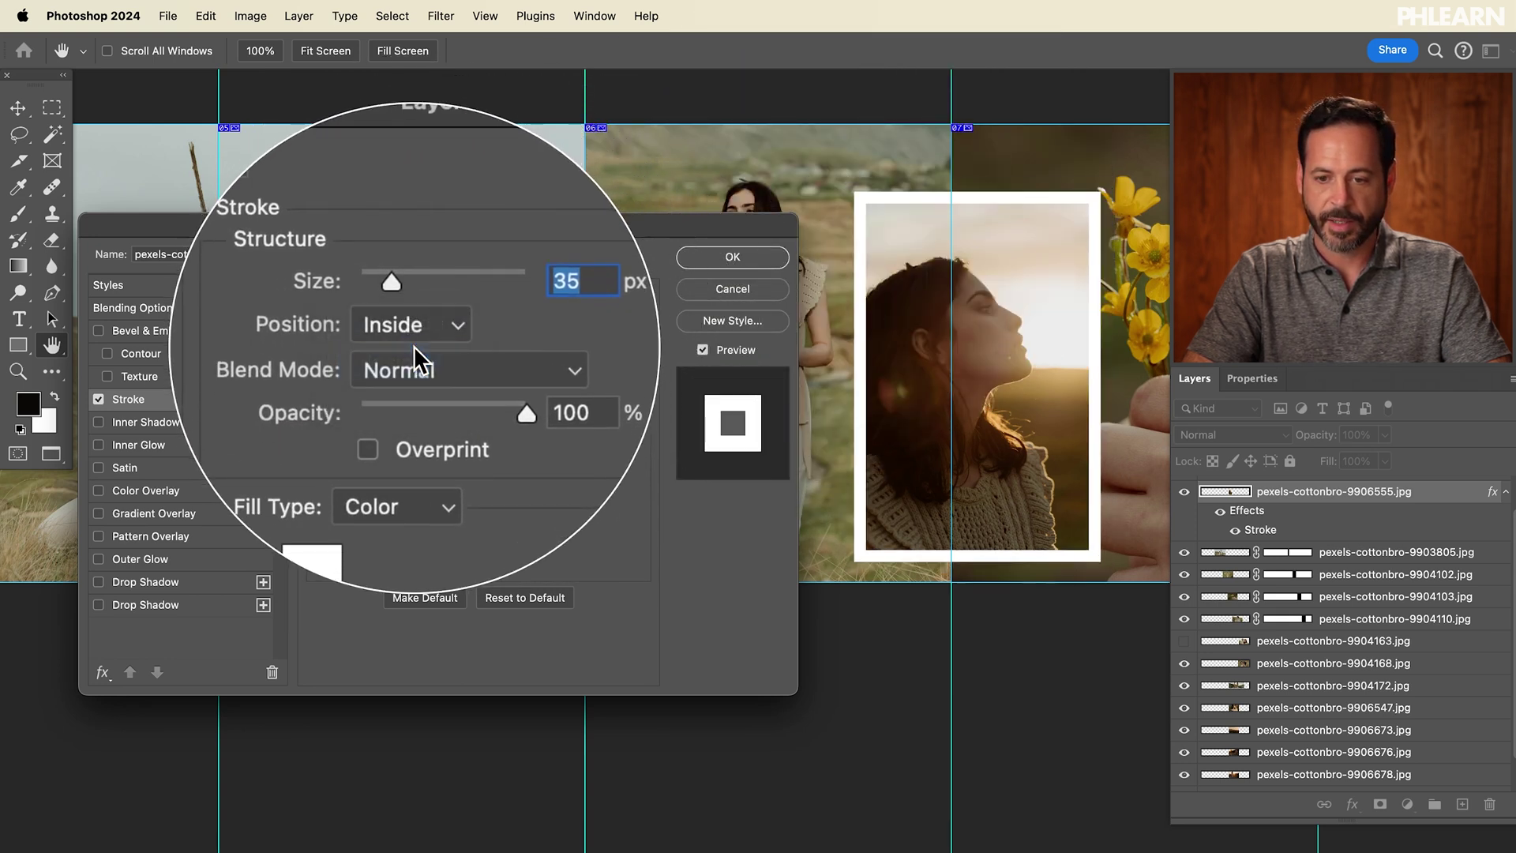
click(725, 260)
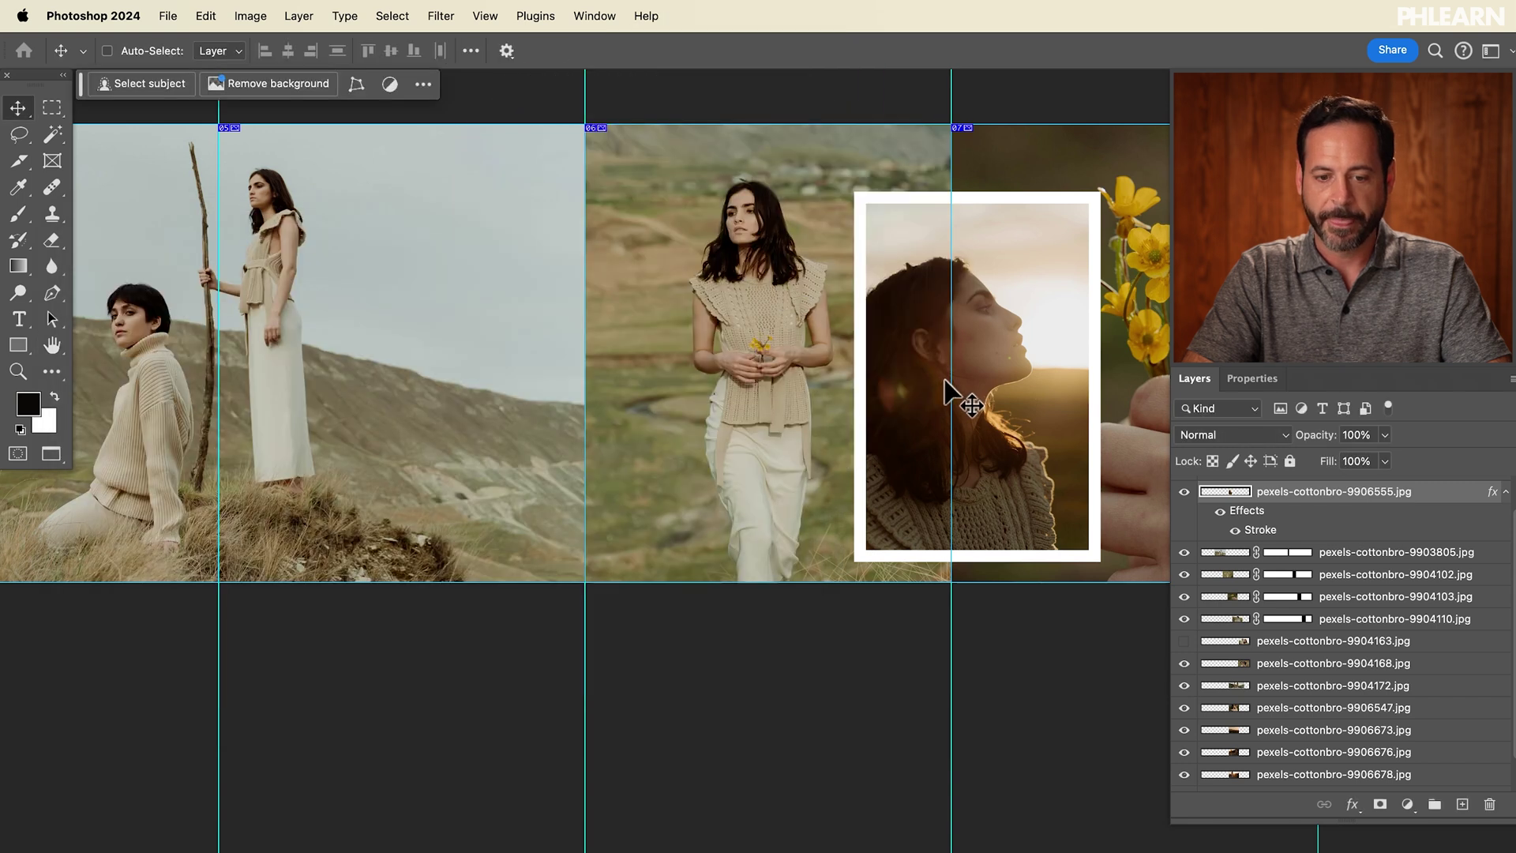
- Move the framed sunset portrait across the border between panels 5 and 6, with its lower edge running off the canvas
drag(550, 471, 947, 419)
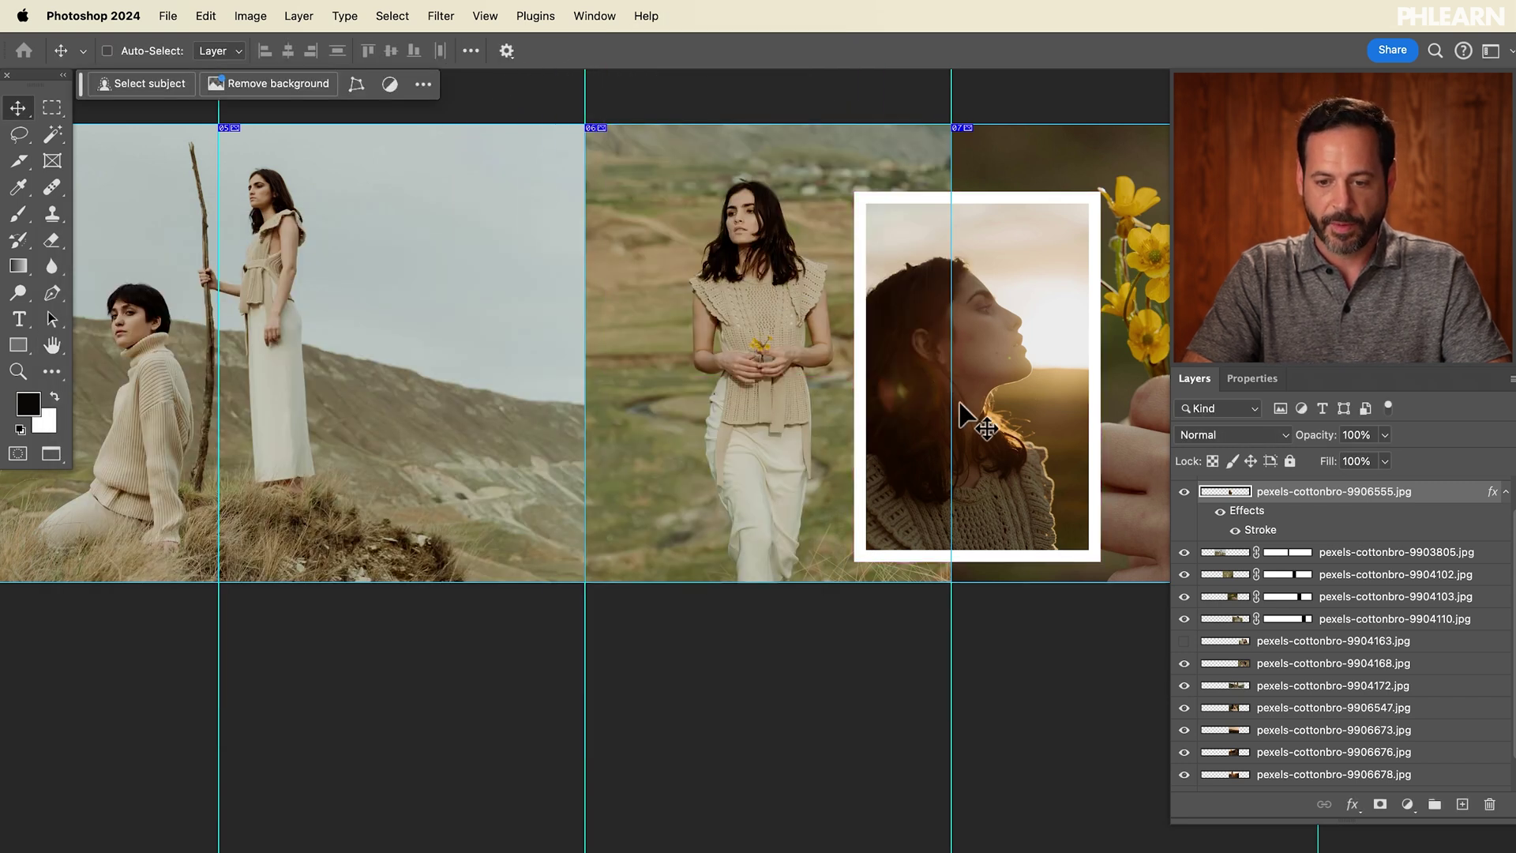
drag(1011, 399, 548, 434)
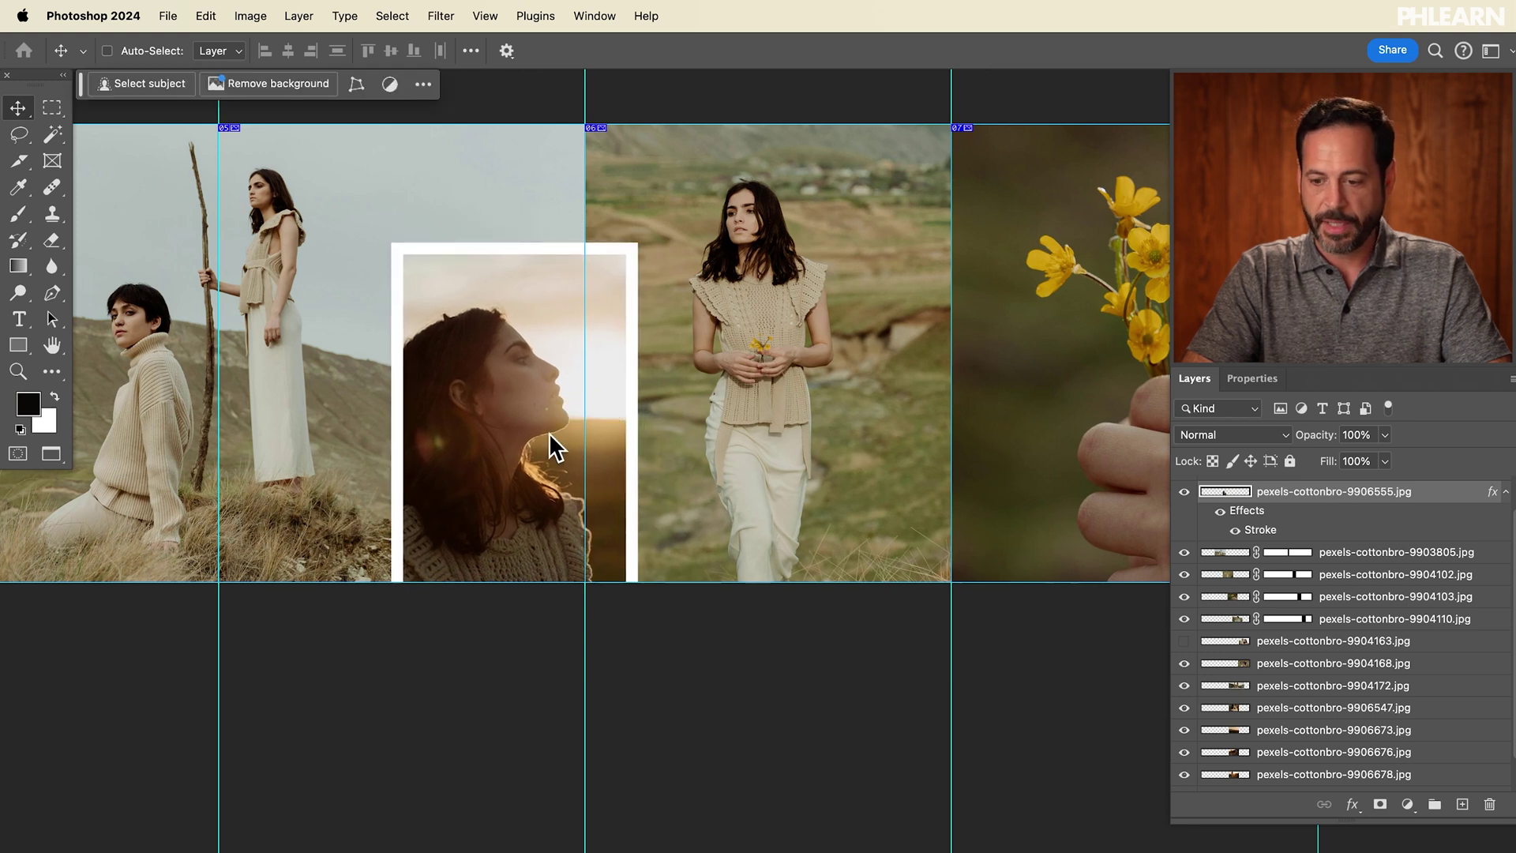
- Raise the pexels-cottonbro-9906673.jpg landscape layer above 9906555
click(1298, 731)
key(super+minus)
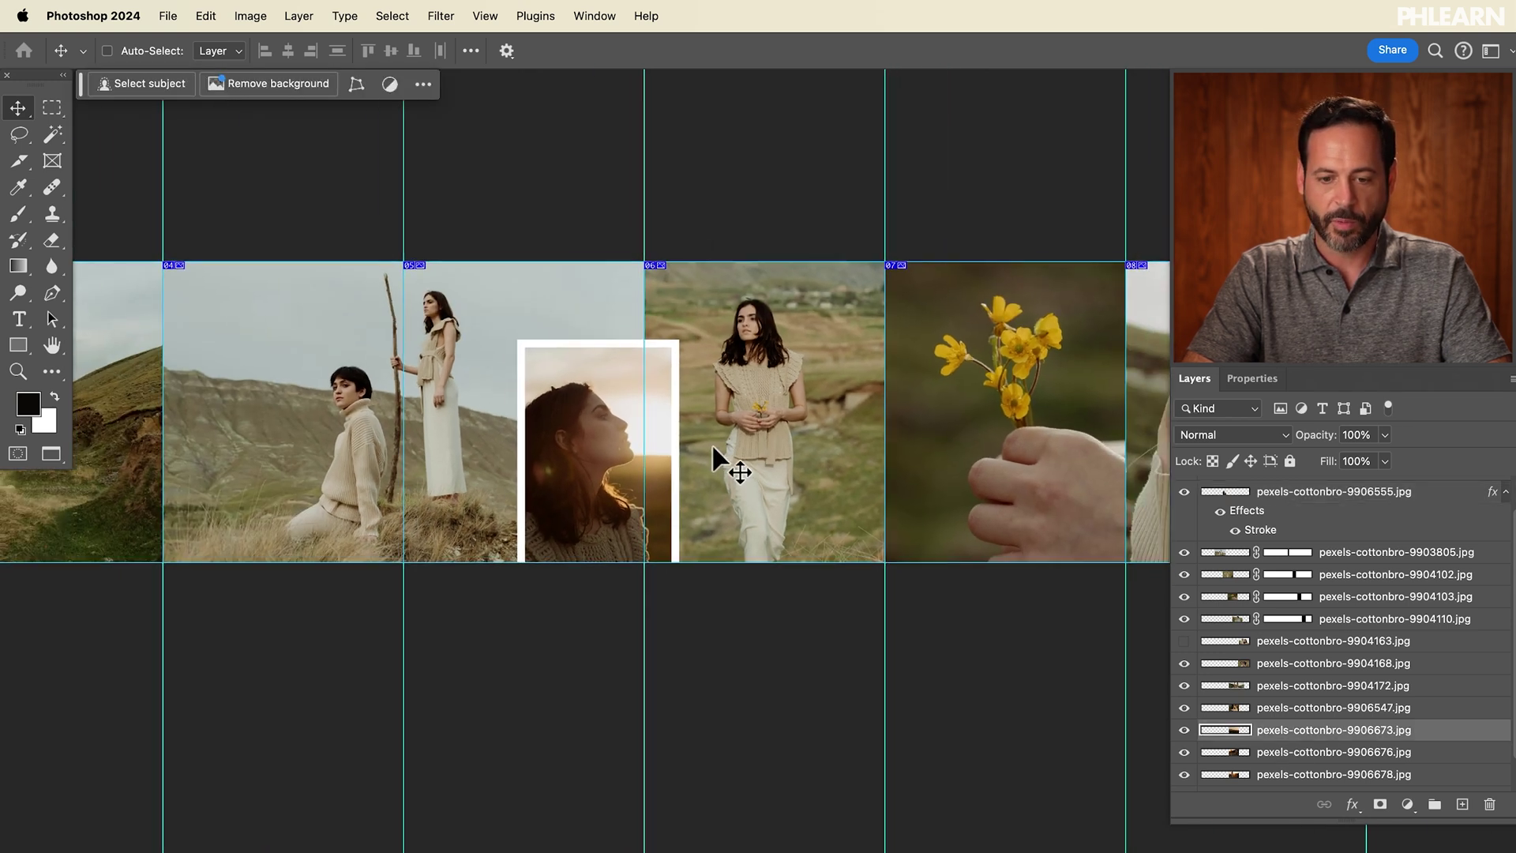
scroll(843, 451, right, 3)
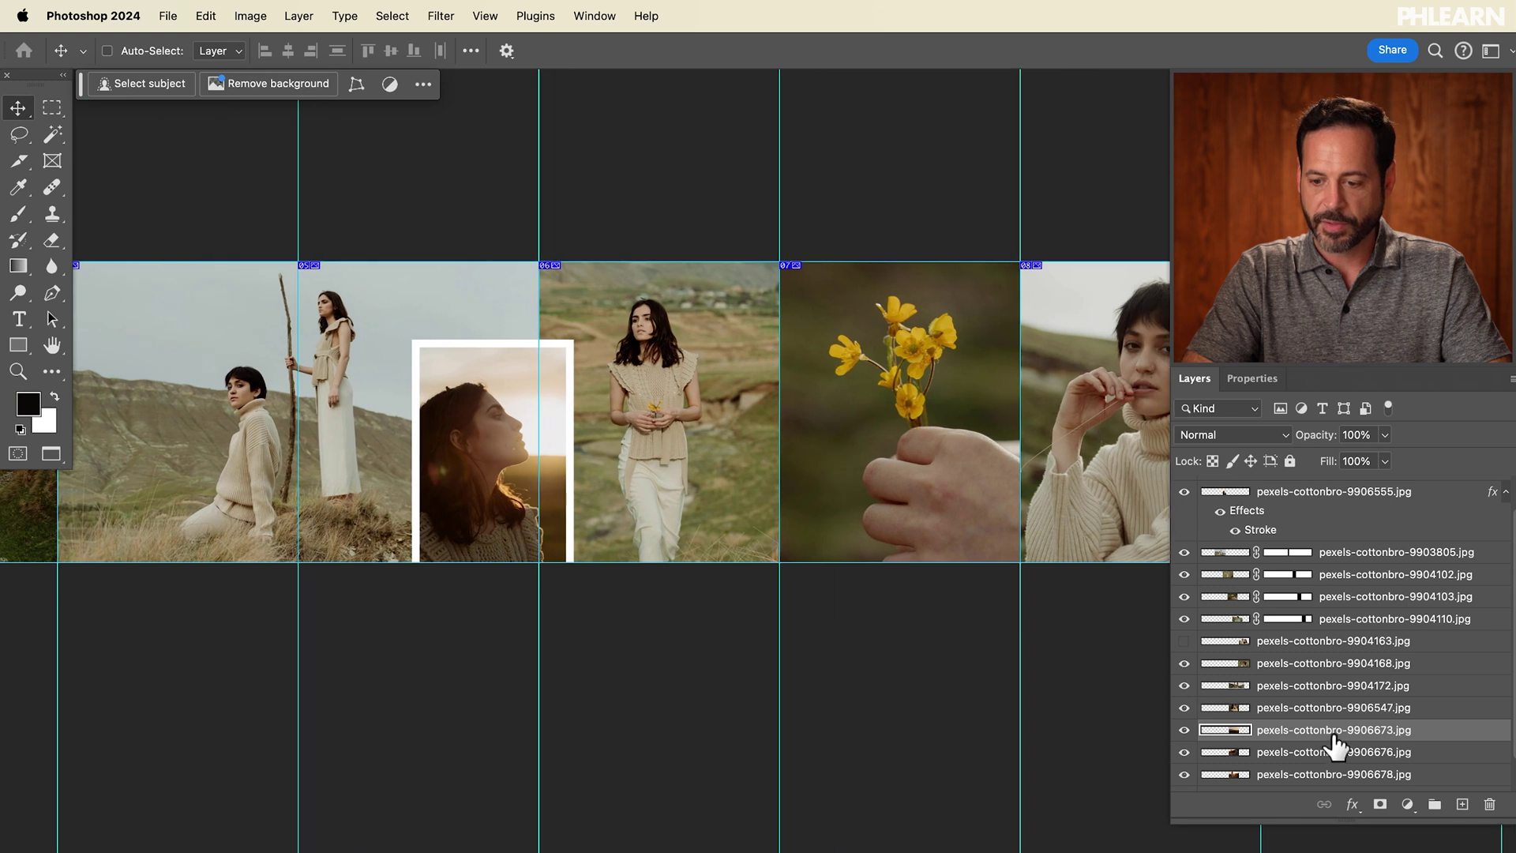
drag(1334, 739, 1327, 485)
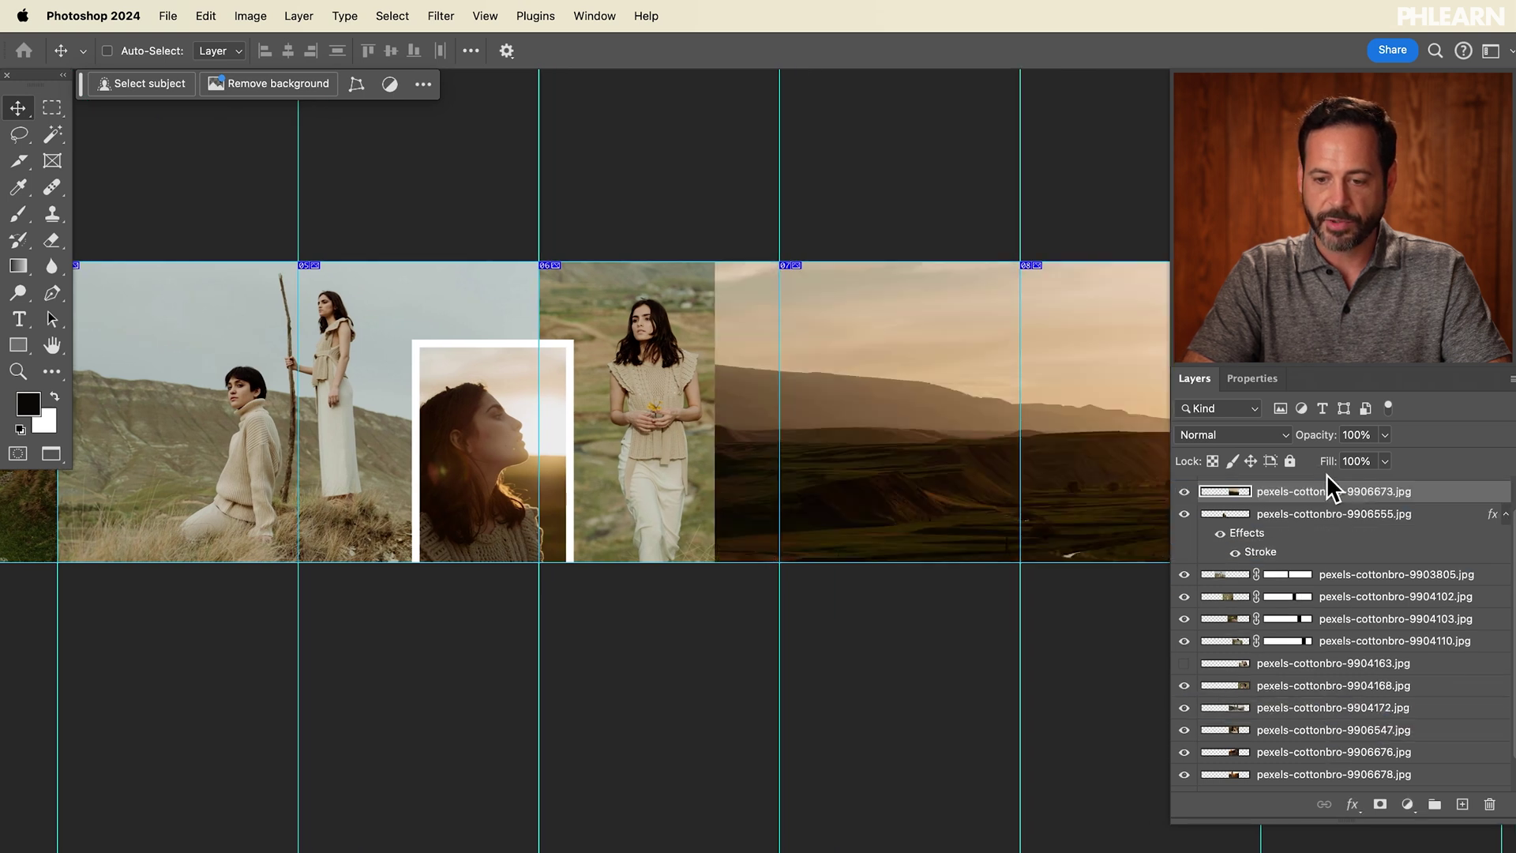
key(super+minus)
scroll(1006, 450, right, 3)
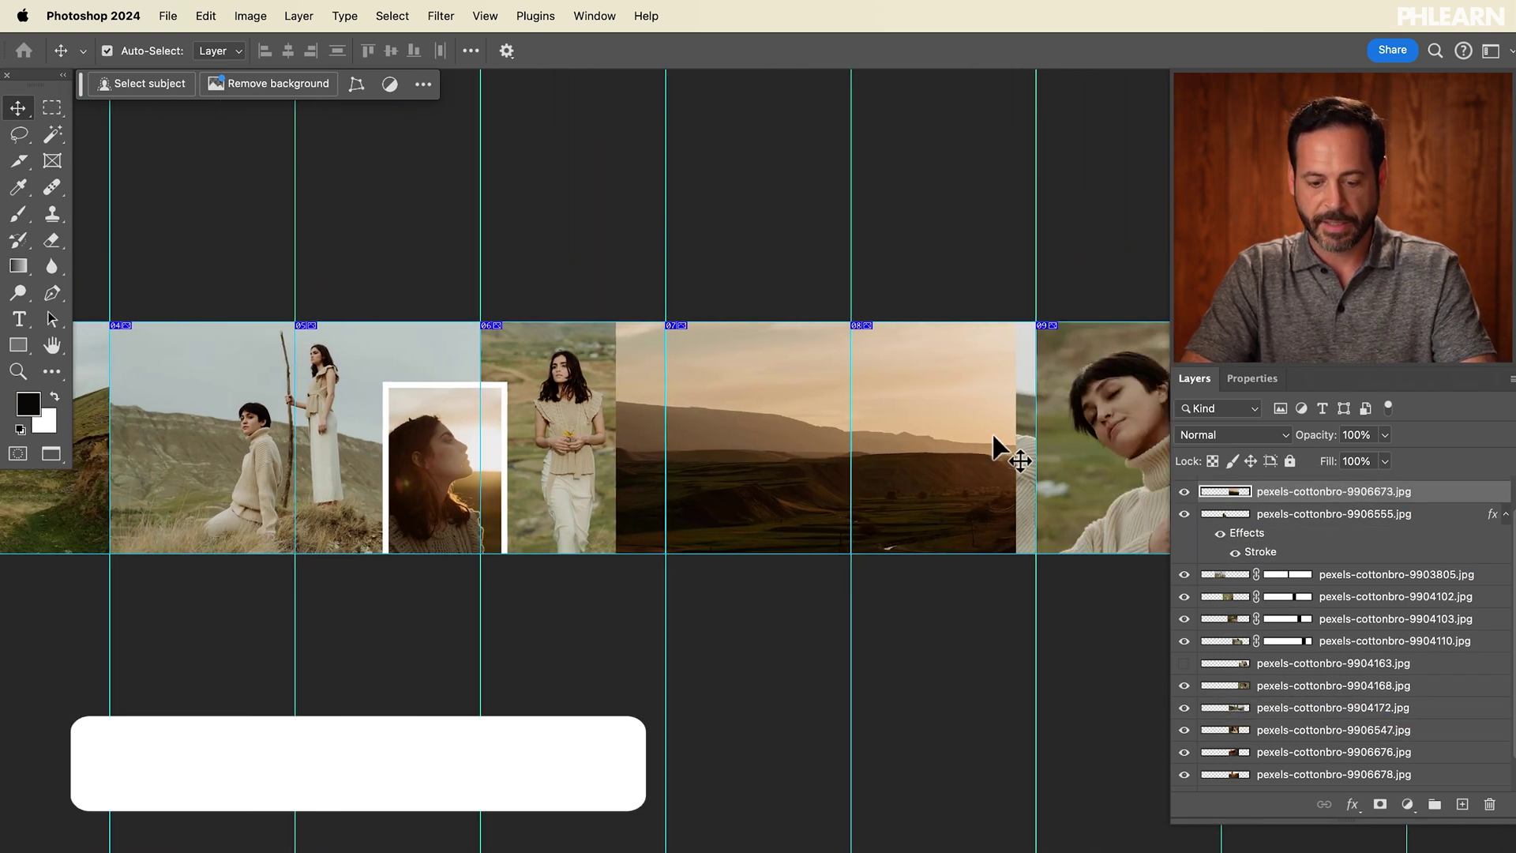
- Shrink the pexels-cottonbro-9906673.jpg landscape to a small inset at the lower edge of panel 7
key(super+t)
drag(1014, 137, 724, 469)
key(Return)
drag(694, 552, 790, 387)
key(super+t)
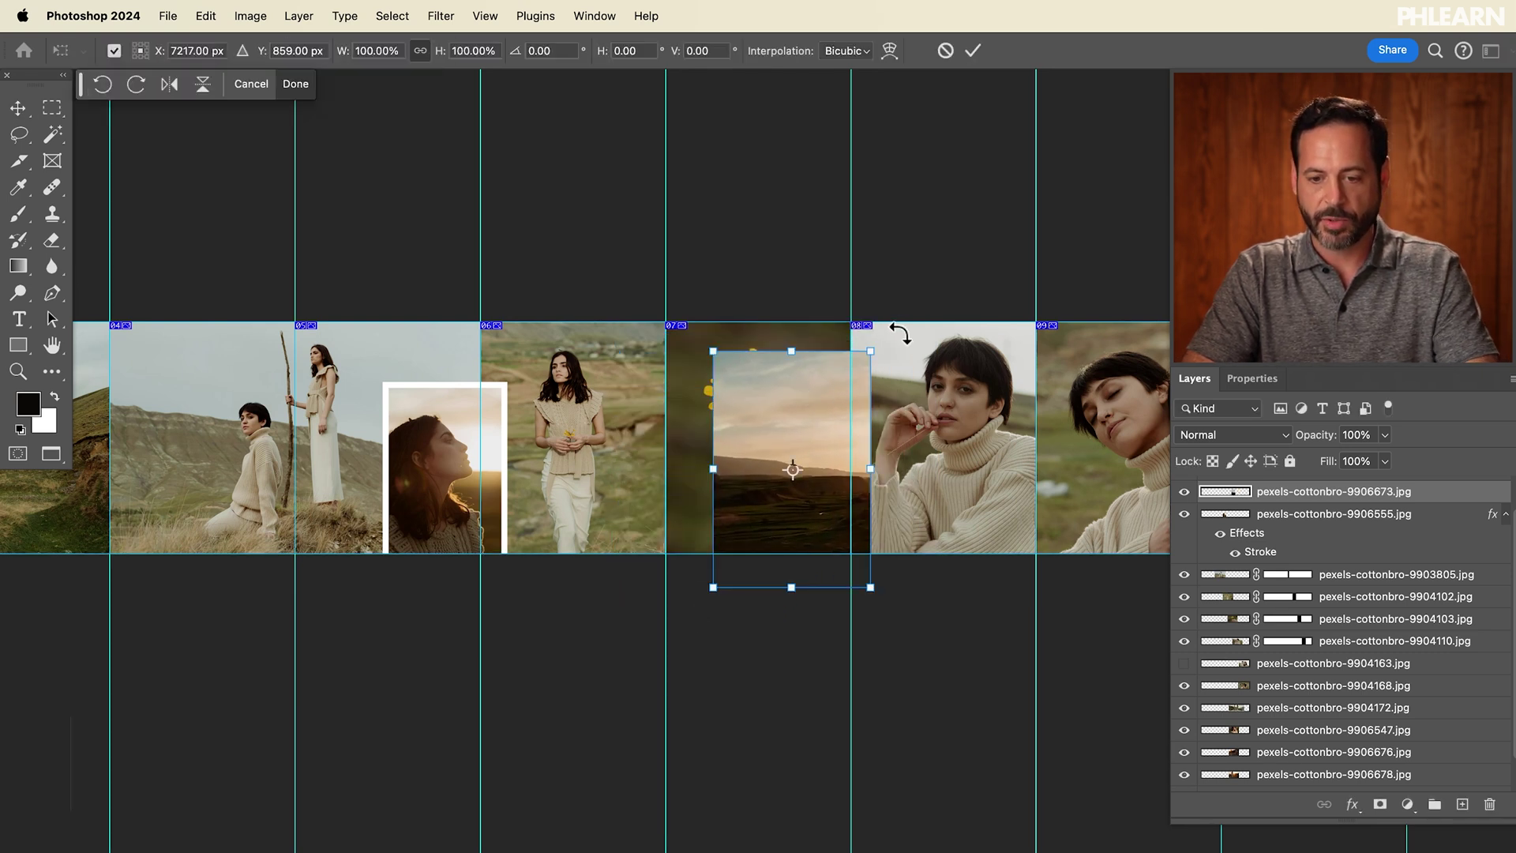
drag(870, 349, 795, 432)
key(Return)
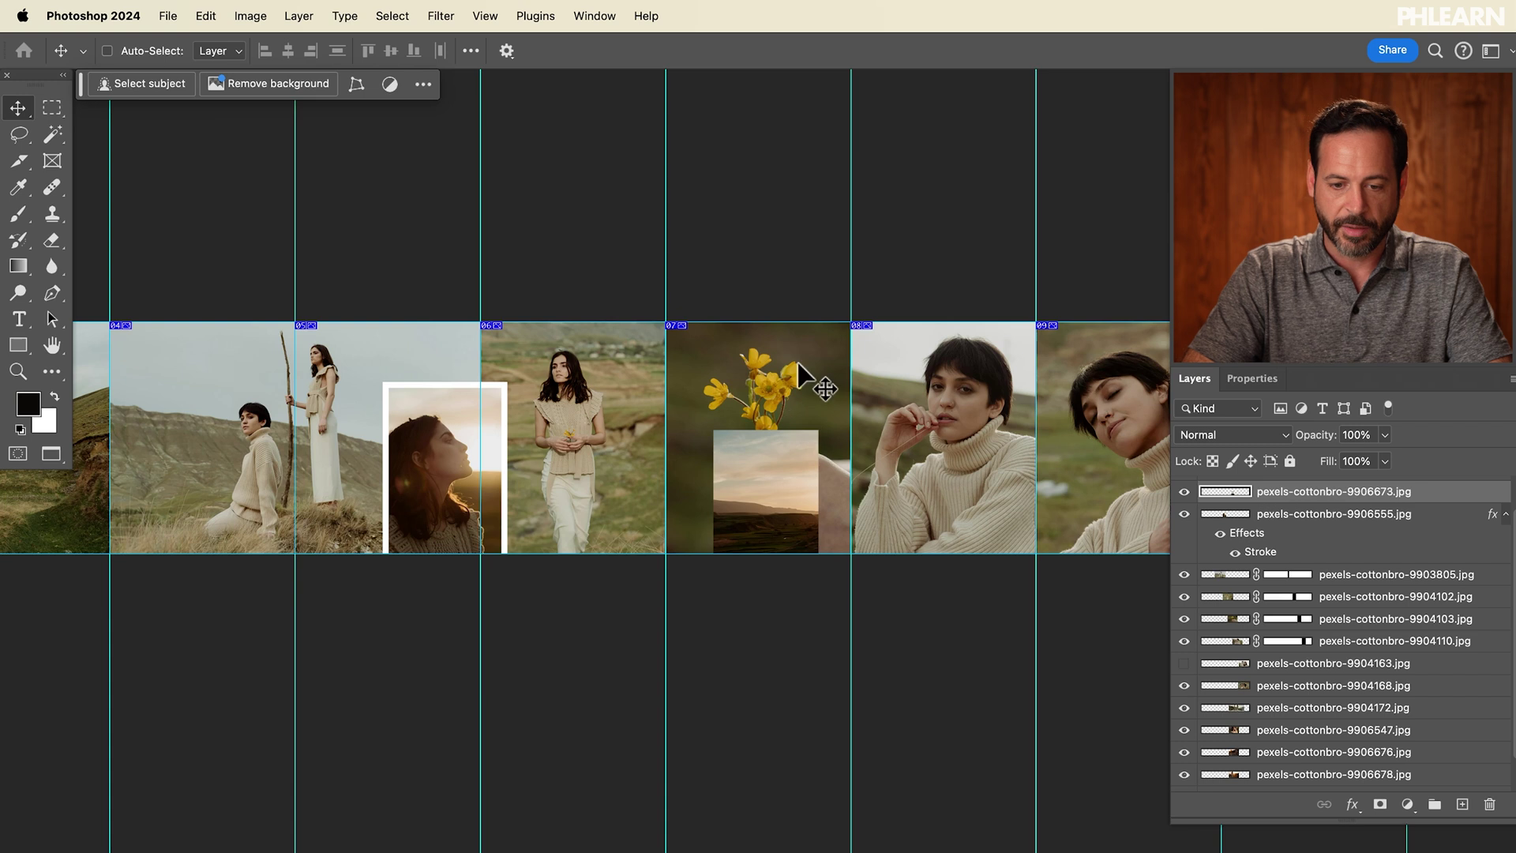
- Copy the stroke effect from 9906555 to the 9906673 layer and move the framed landscape across the border between panels 6 and 7
scroll(728, 388, up, 3)
scroll(734, 395, left, 2)
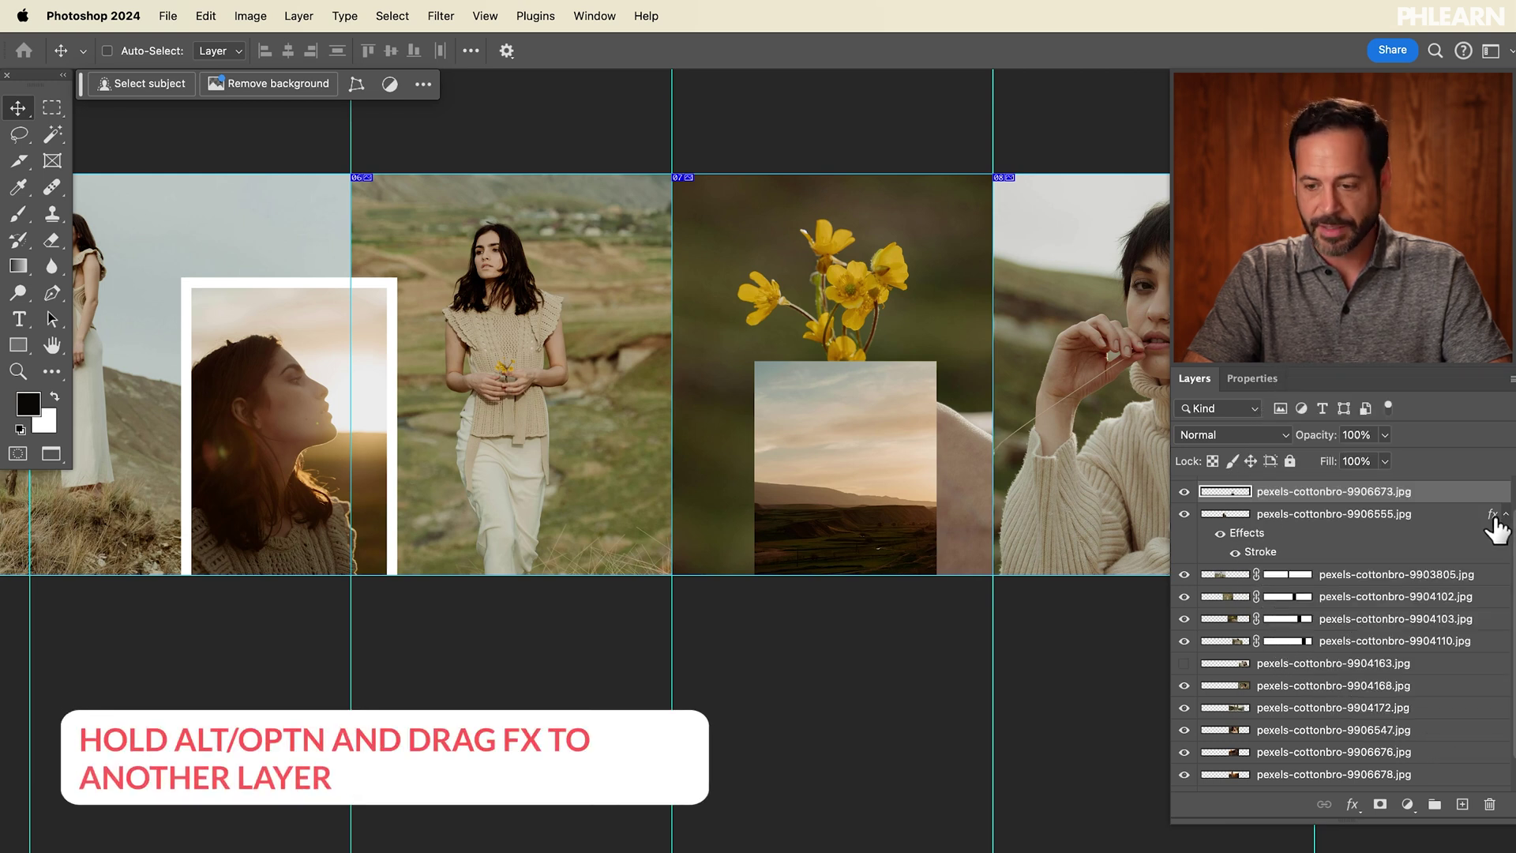
drag(1484, 489, 1486, 493)
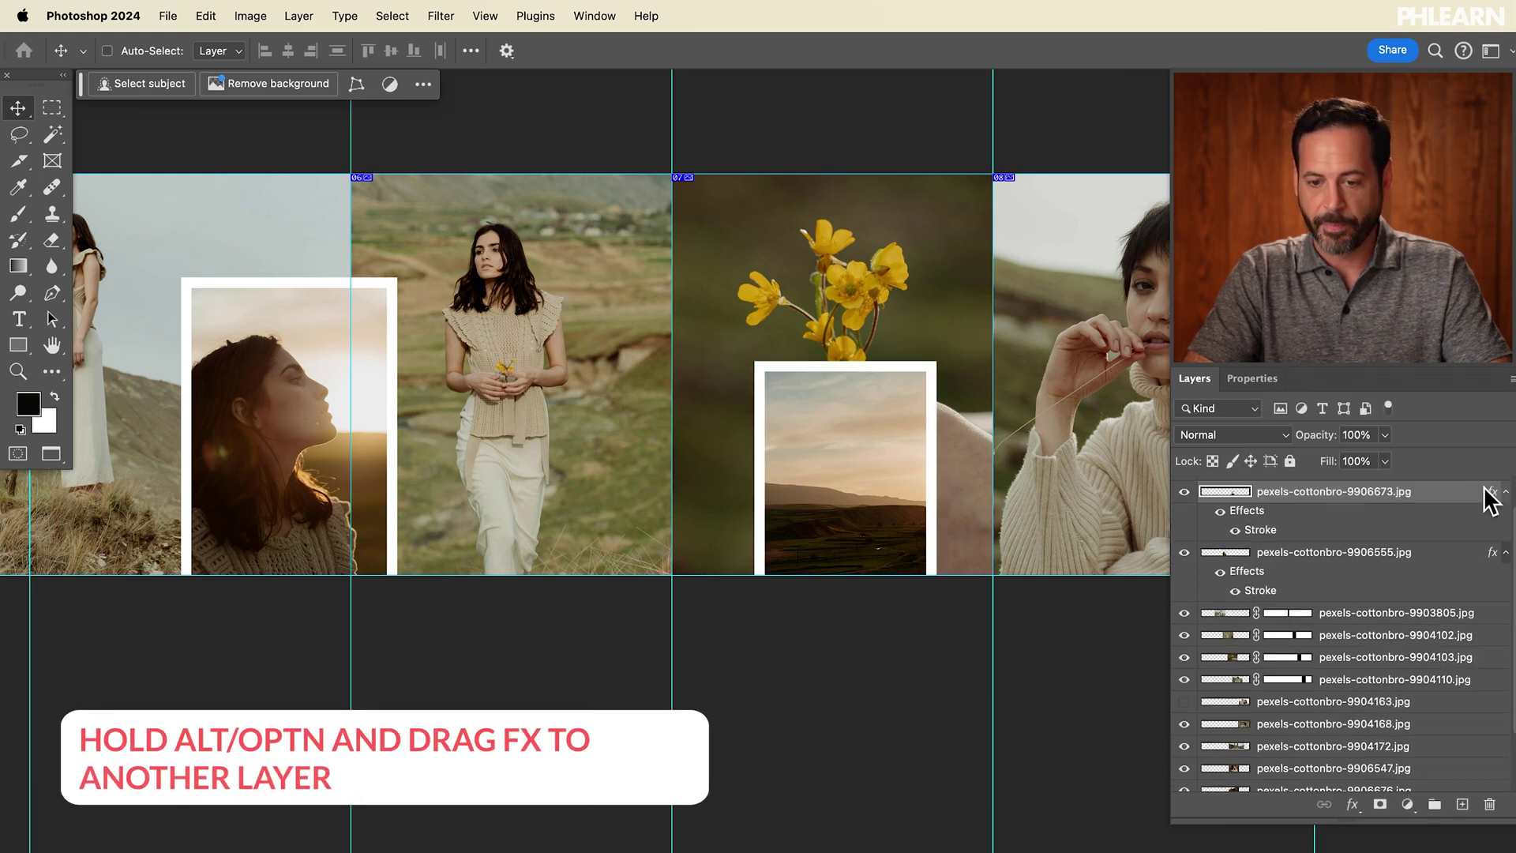
drag(892, 483, 724, 507)
scroll(725, 507, right, 3)
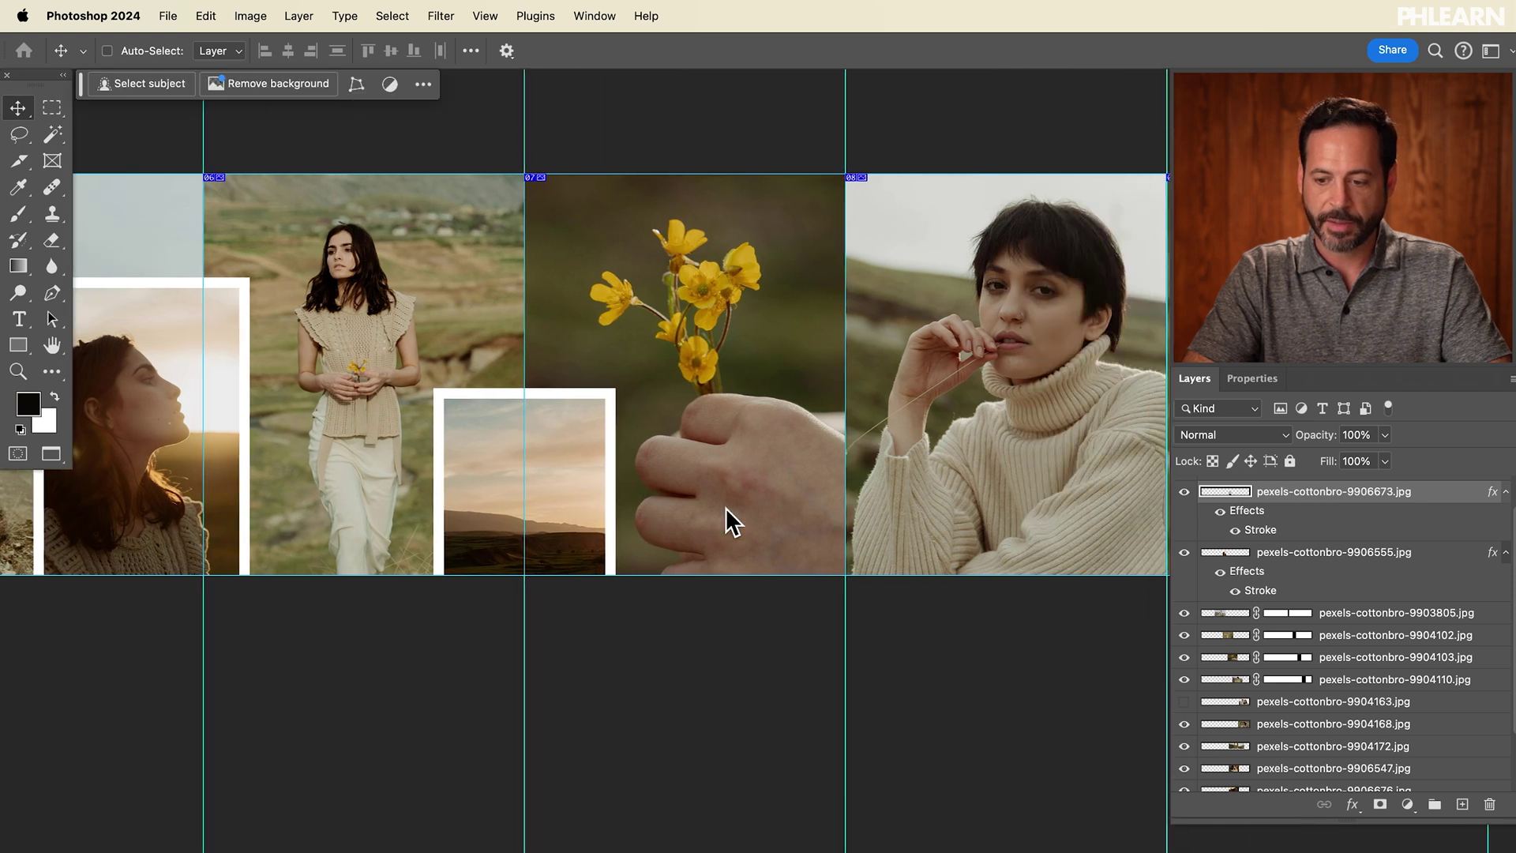
- Bring the pexels-cottonbro-9906547.jpg layer to the front and scale the two-woman portrait down over the border between panels 6 and 7
click(1280, 768)
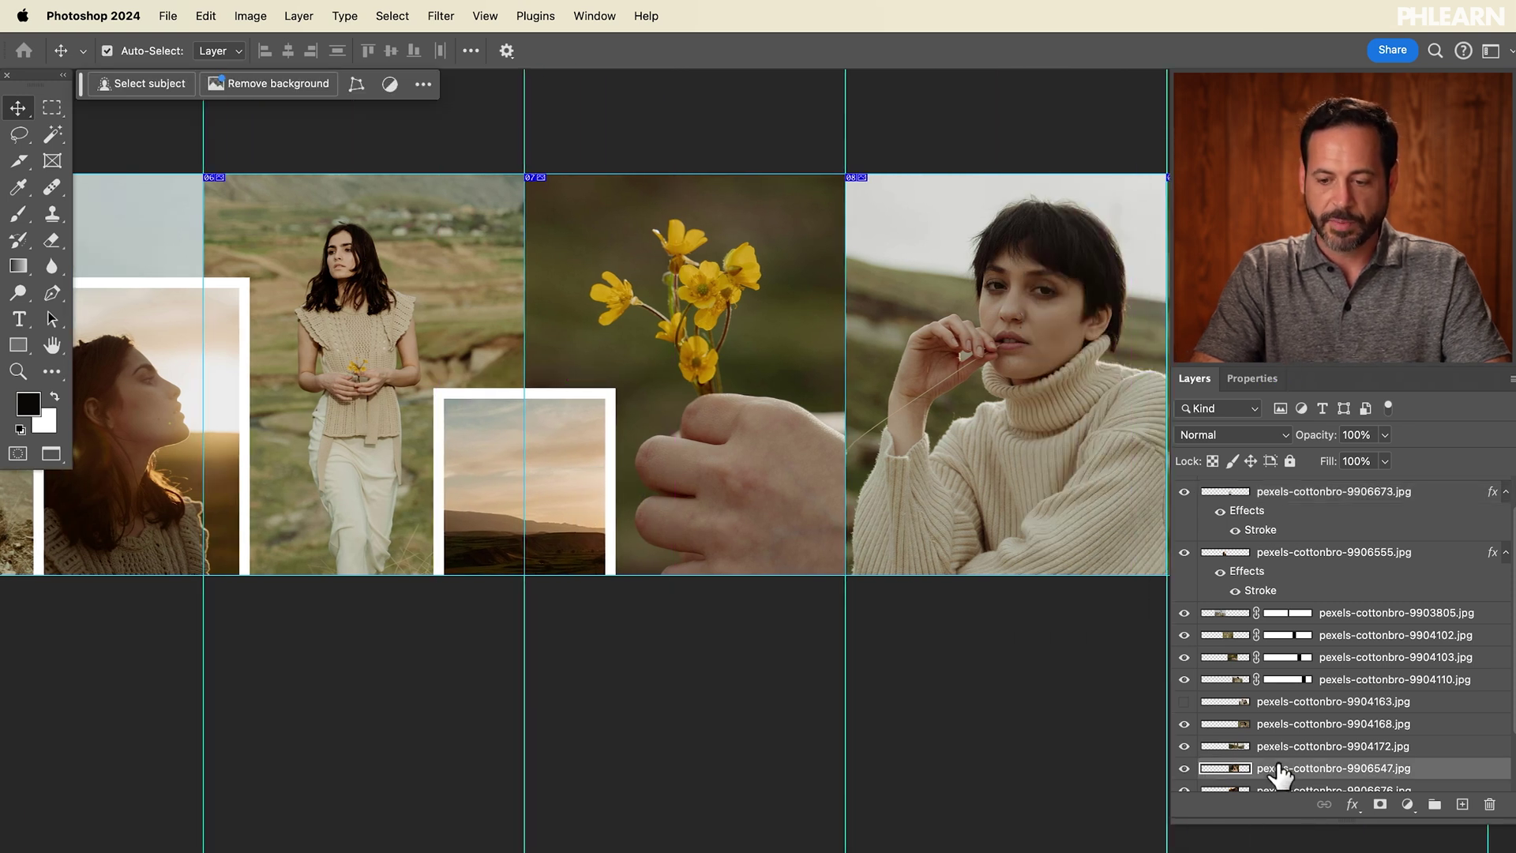
scroll(1280, 774, down, 3)
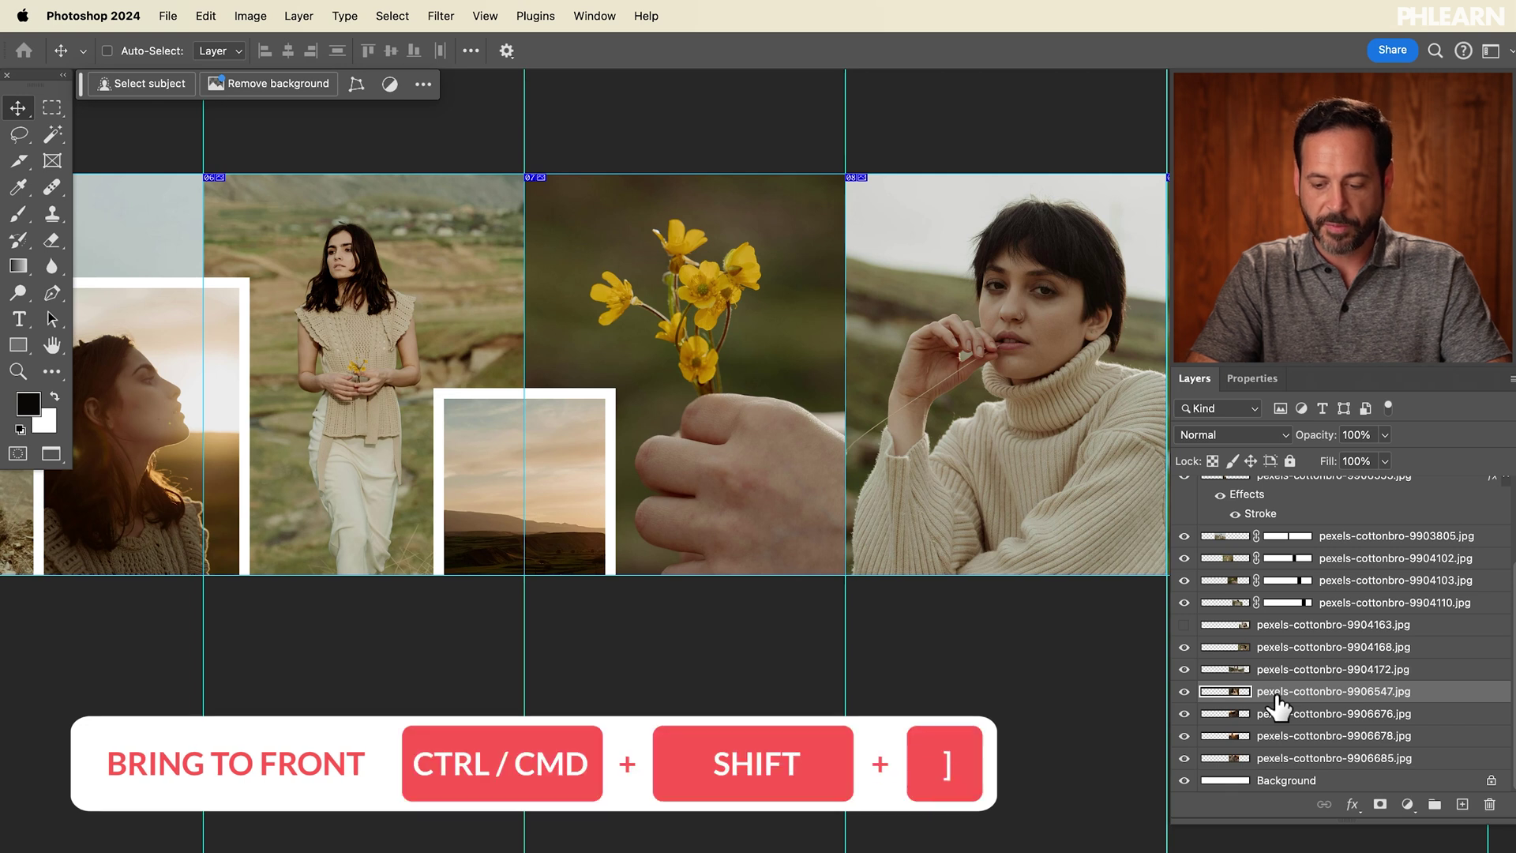
key(super+shift+bracketright)
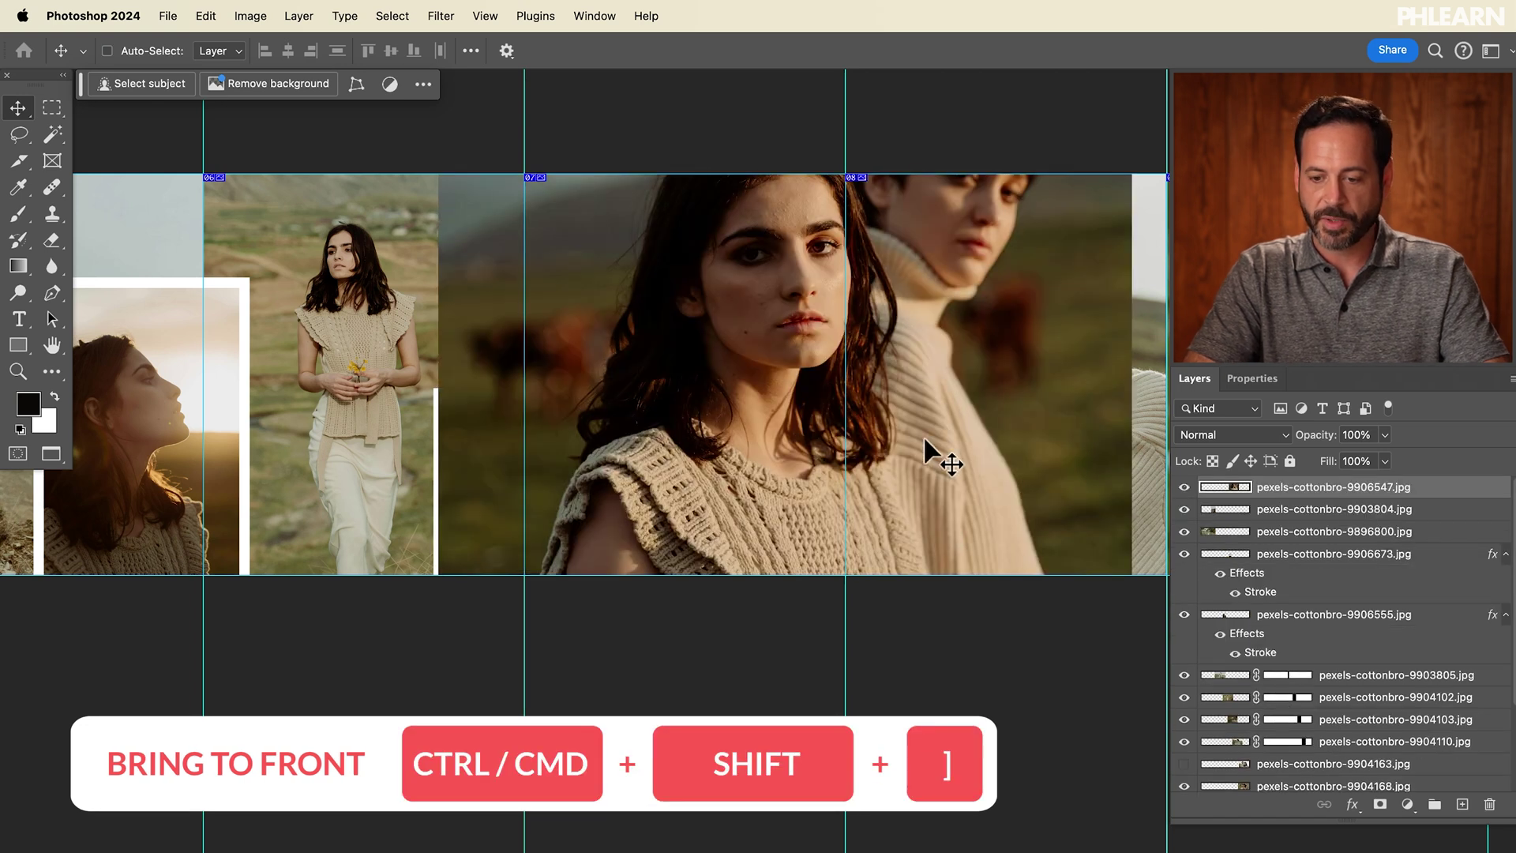
key(super+t)
drag(1130, 851, 809, 411)
key(Return)
drag(677, 442, 732, 504)
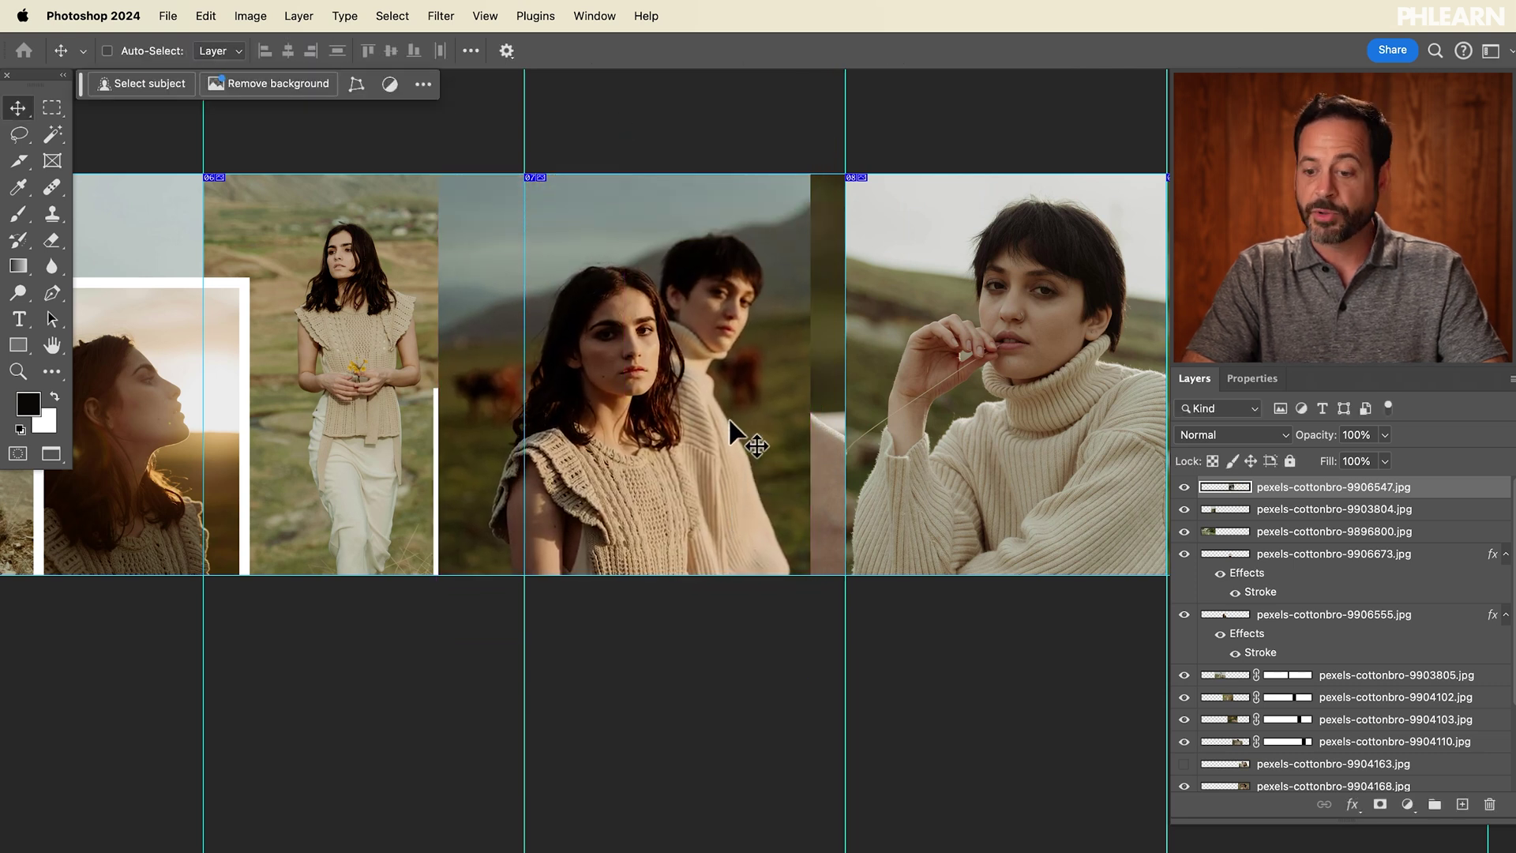
- Mask the 9906547 portrait to a square around the two women and copy the stroke effect from the 9906673 layer onto it
scroll(729, 421, up, 3)
key(m)
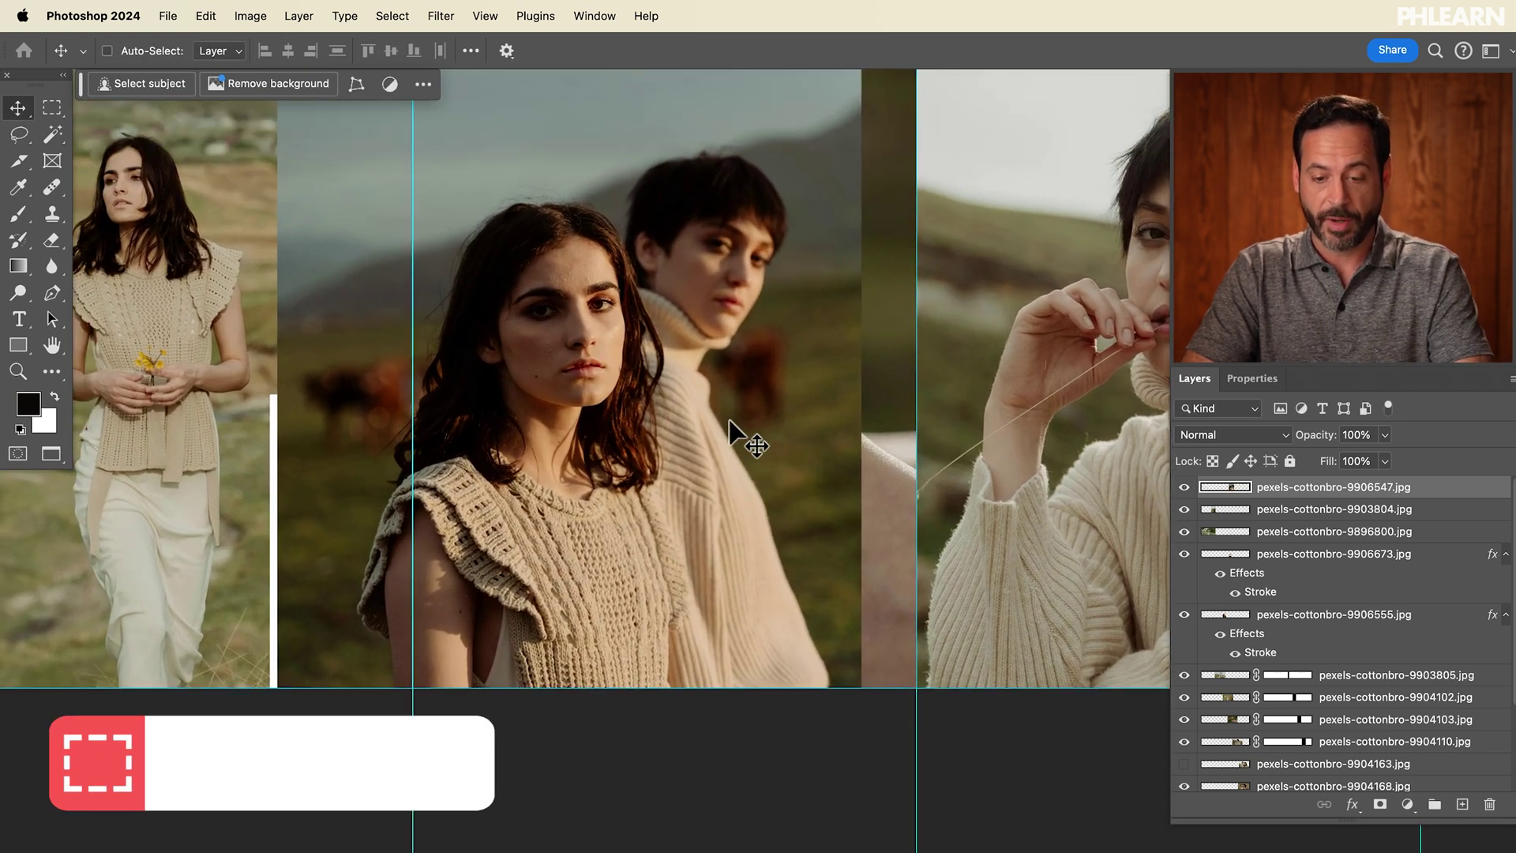
drag(396, 136, 402, 178)
drag(815, 529, 844, 556)
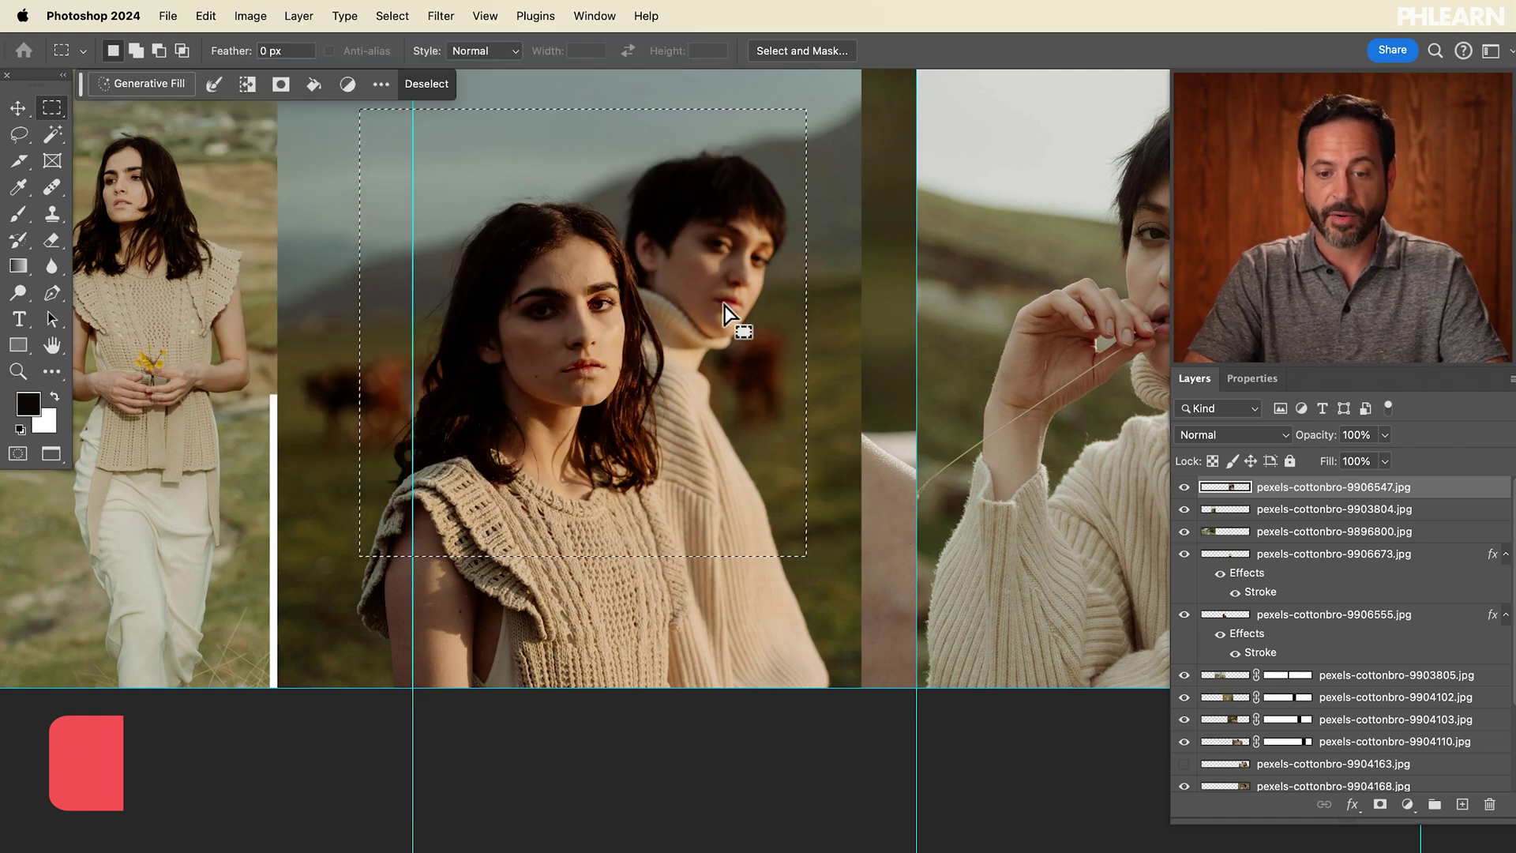
click(1380, 805)
drag(1490, 563, 1461, 489)
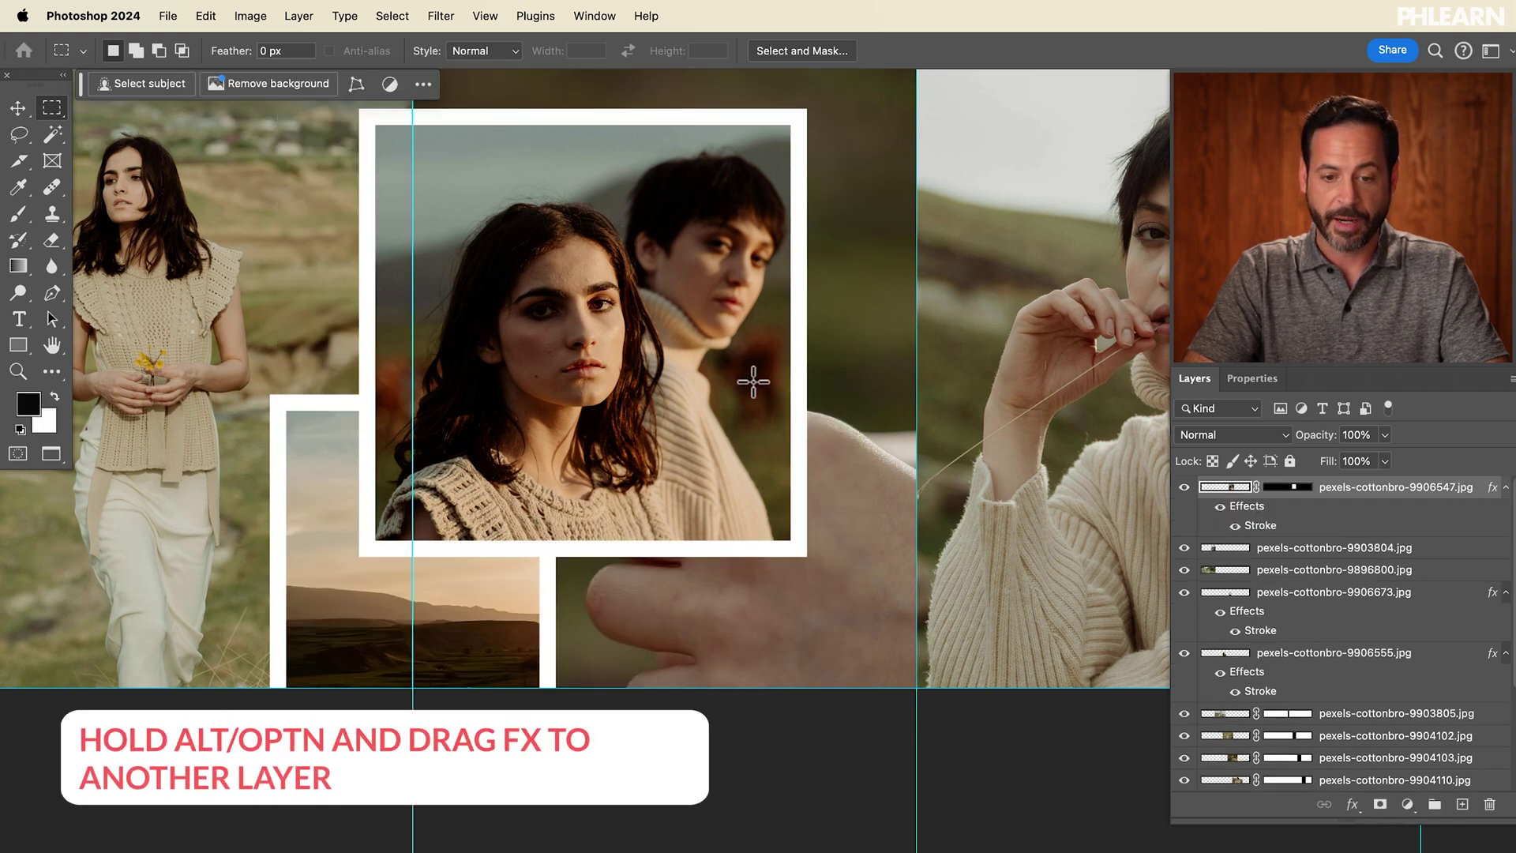
- Try the framed square portrait across the border between panels 8 and 9
key(v)
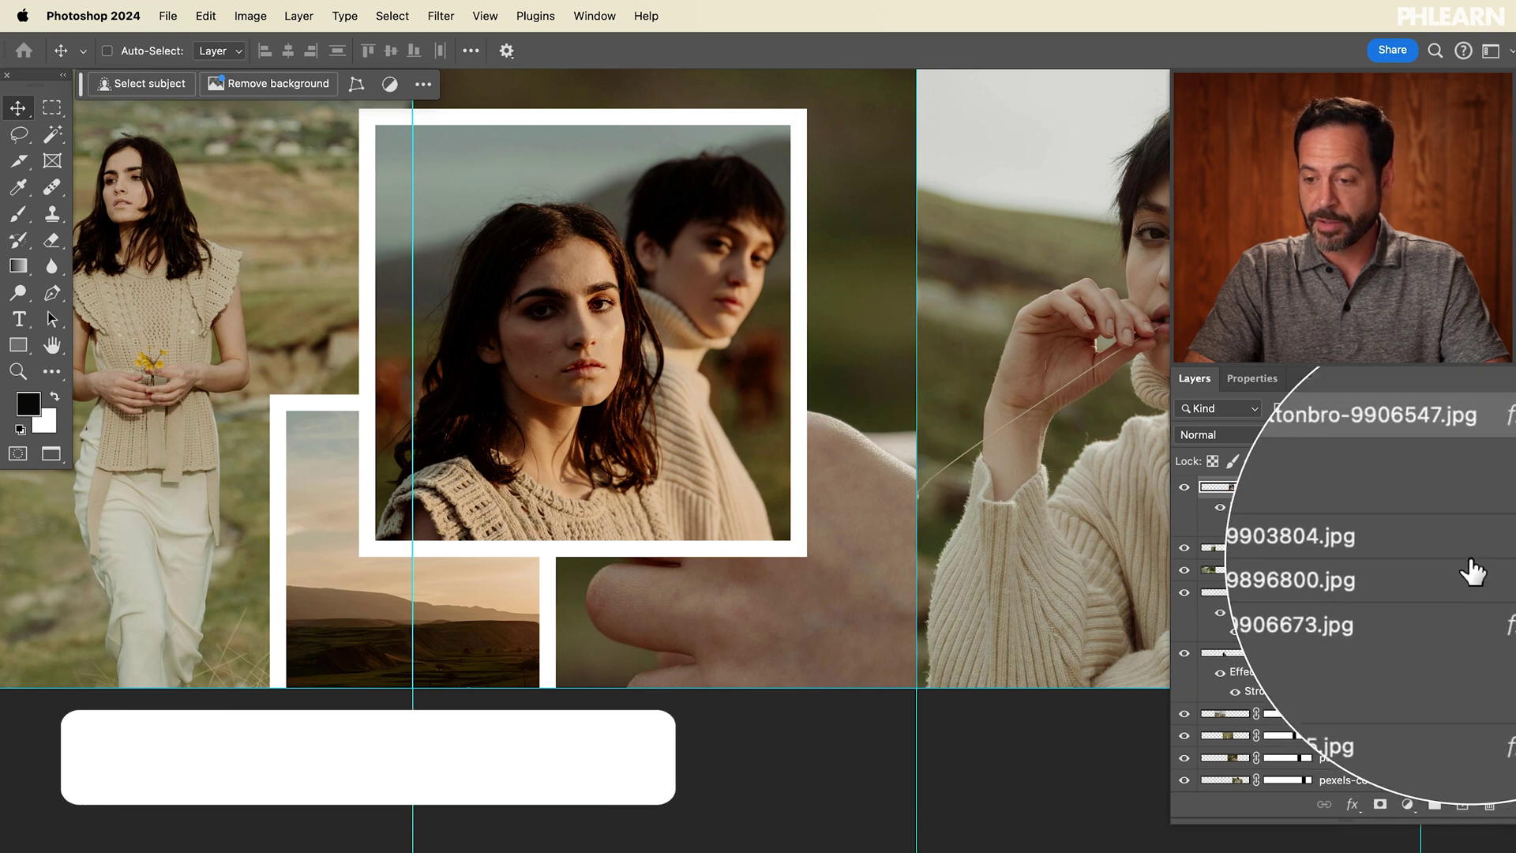
scroll(676, 382, down, 5)
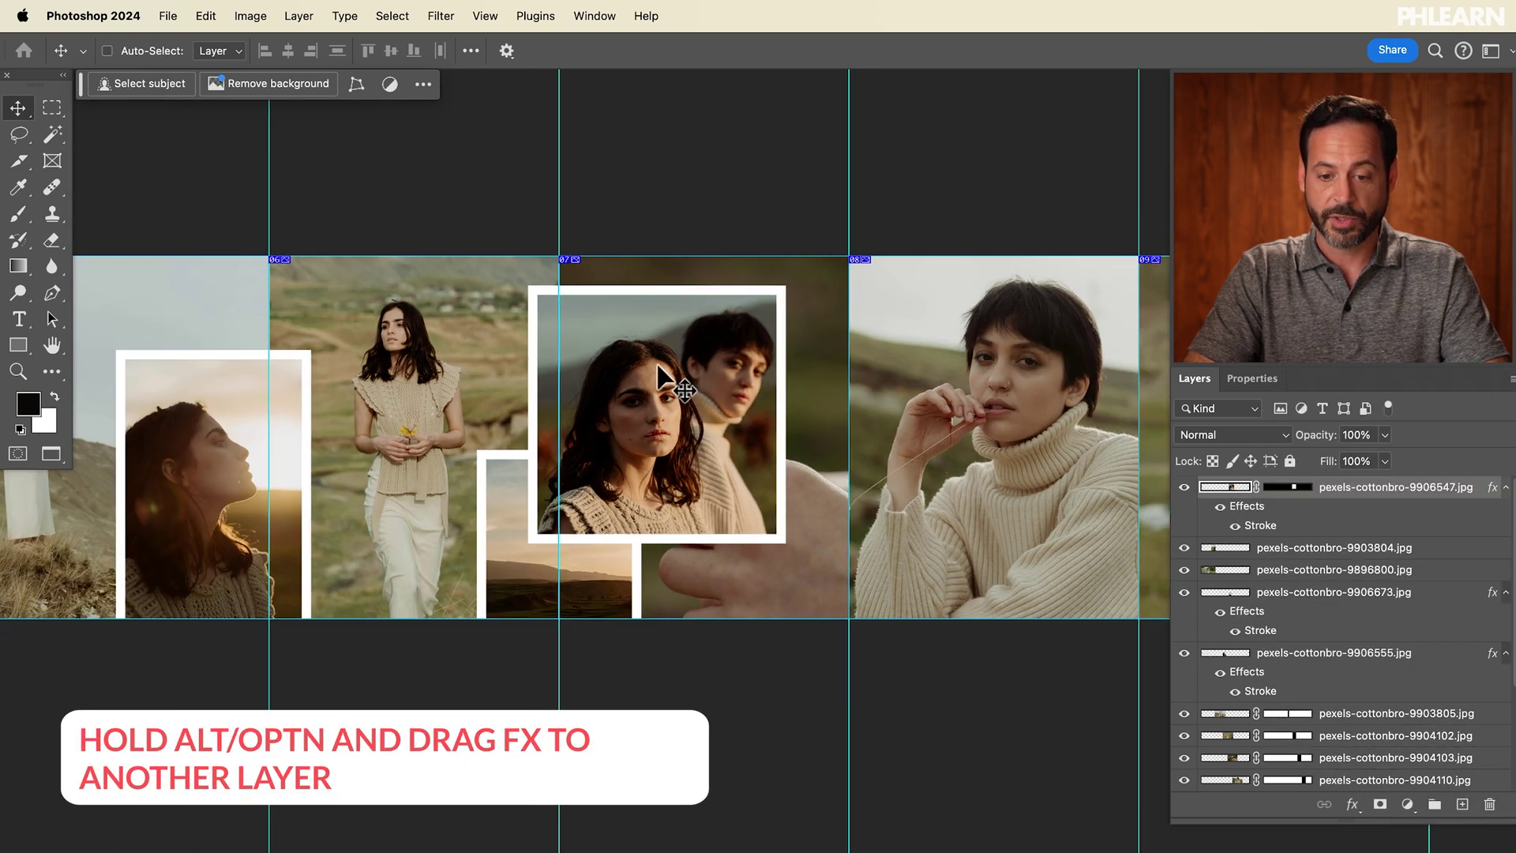
drag(479, 380, 1010, 391)
scroll(993, 424, left, 4)
scroll(993, 421, right, 8)
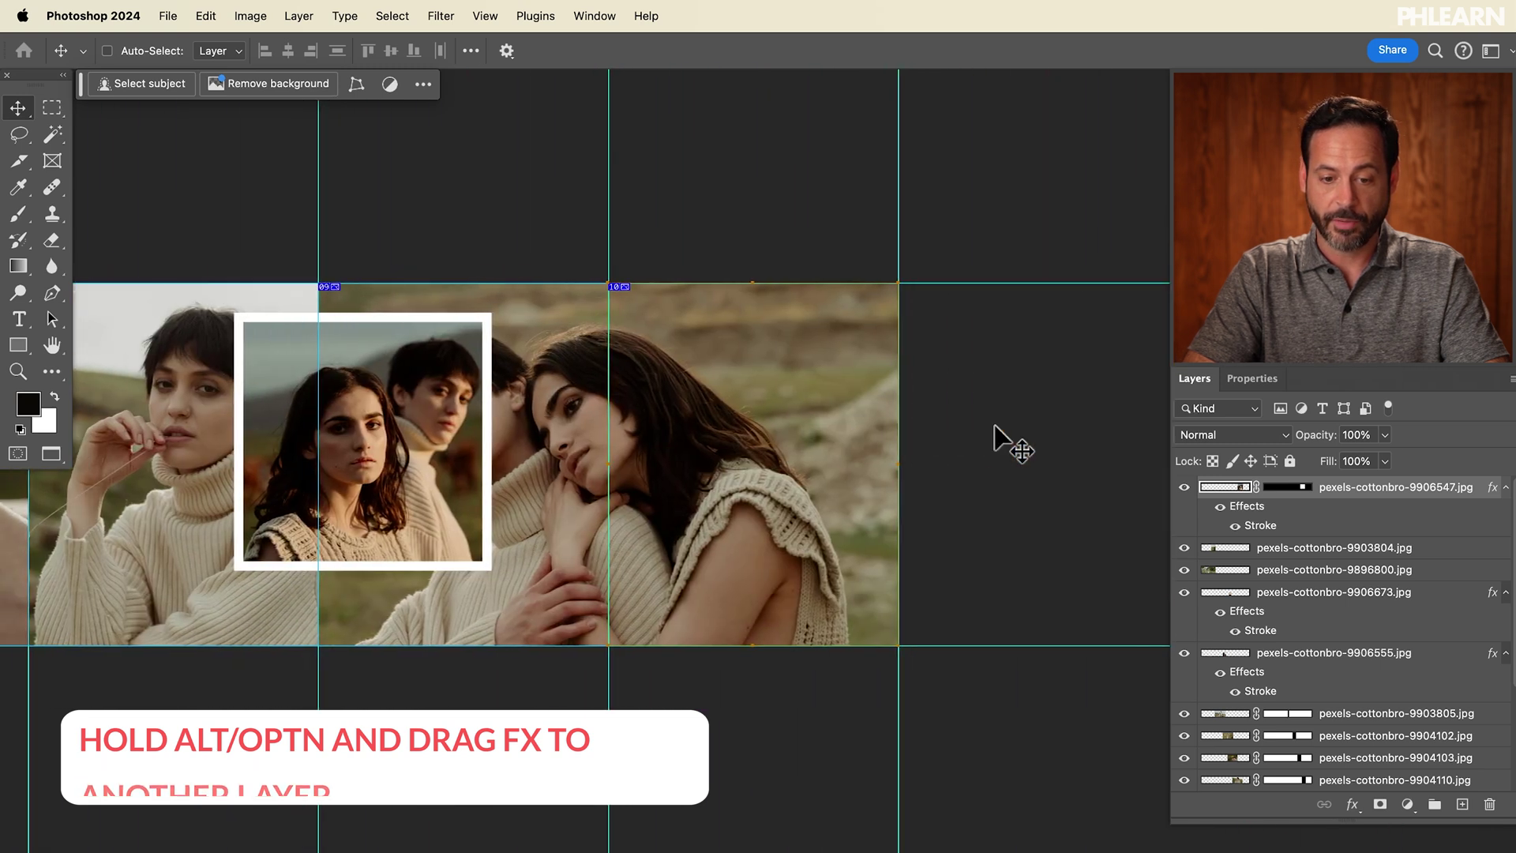
- Move the framed square portrait across the border between panels 3 and 4, within the canvas height
scroll(993, 421, left, 14)
drag(993, 422, 70, 487)
scroll(70, 485, left, 5)
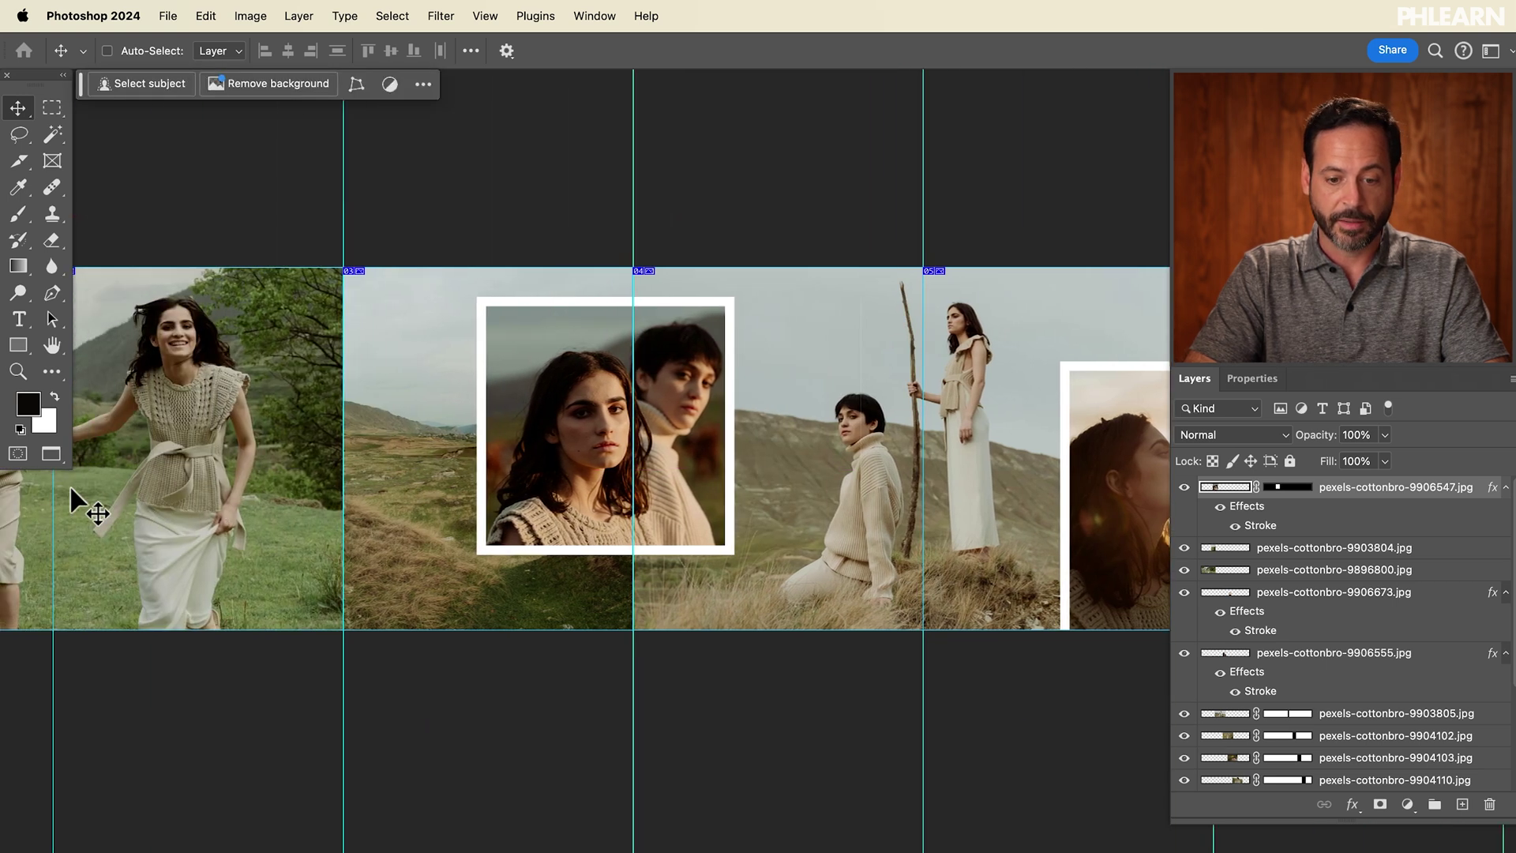
scroll(405, 450, left, 3)
scroll(404, 447, right, 10)
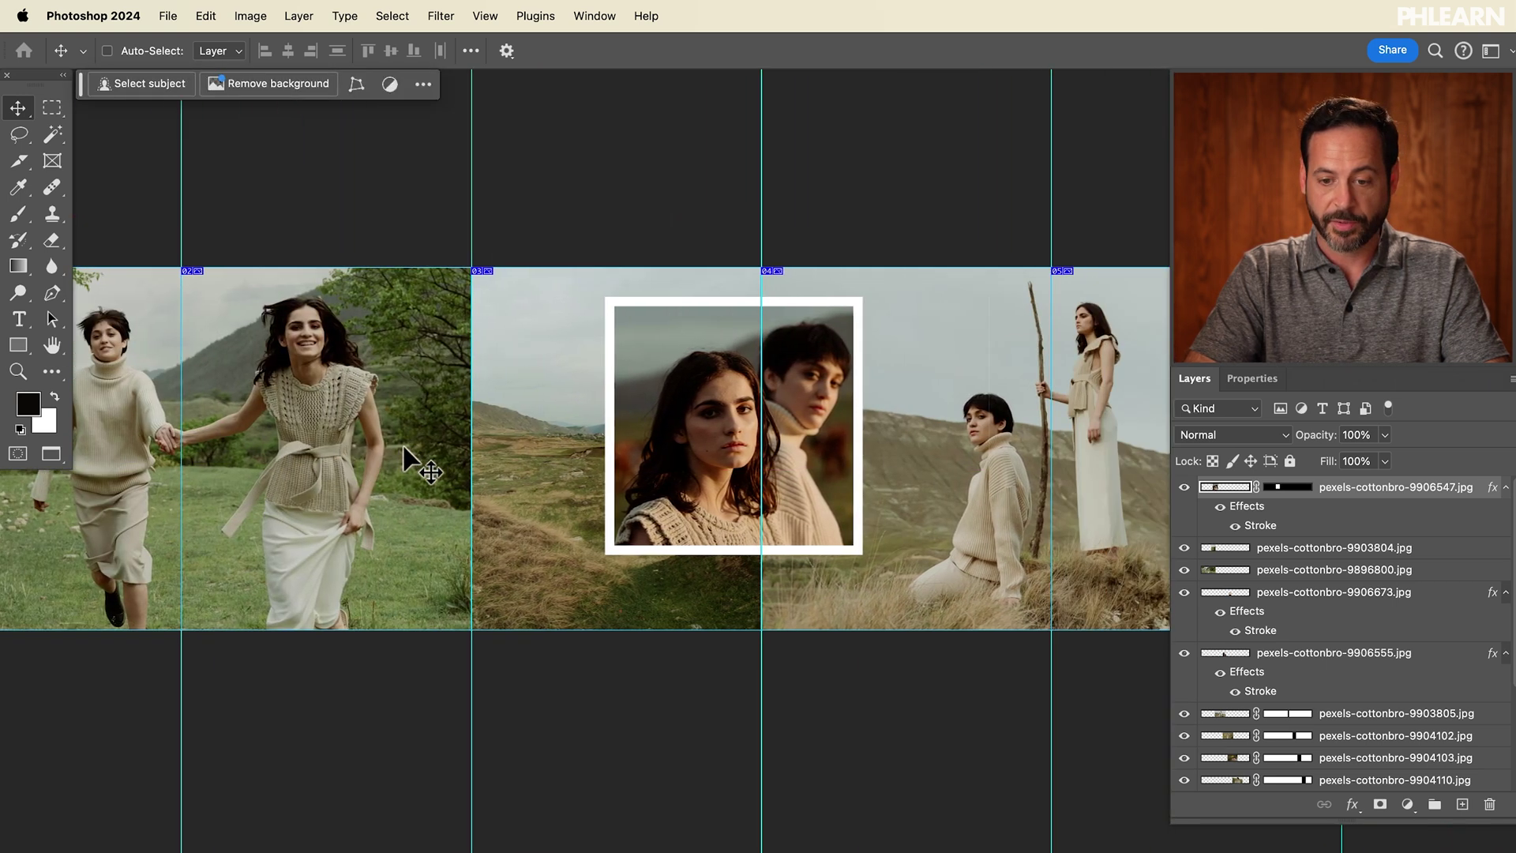
- Move the framed sunset landscape across the border between panels 8 and 9, keeping it at the canvas's lower edge
scroll(403, 448, right, 13)
scroll(403, 447, left, 12)
scroll(407, 457, right, 5)
drag(472, 514, 1056, 540)
scroll(1056, 541, left, 2)
scroll(1056, 541, right, 5)
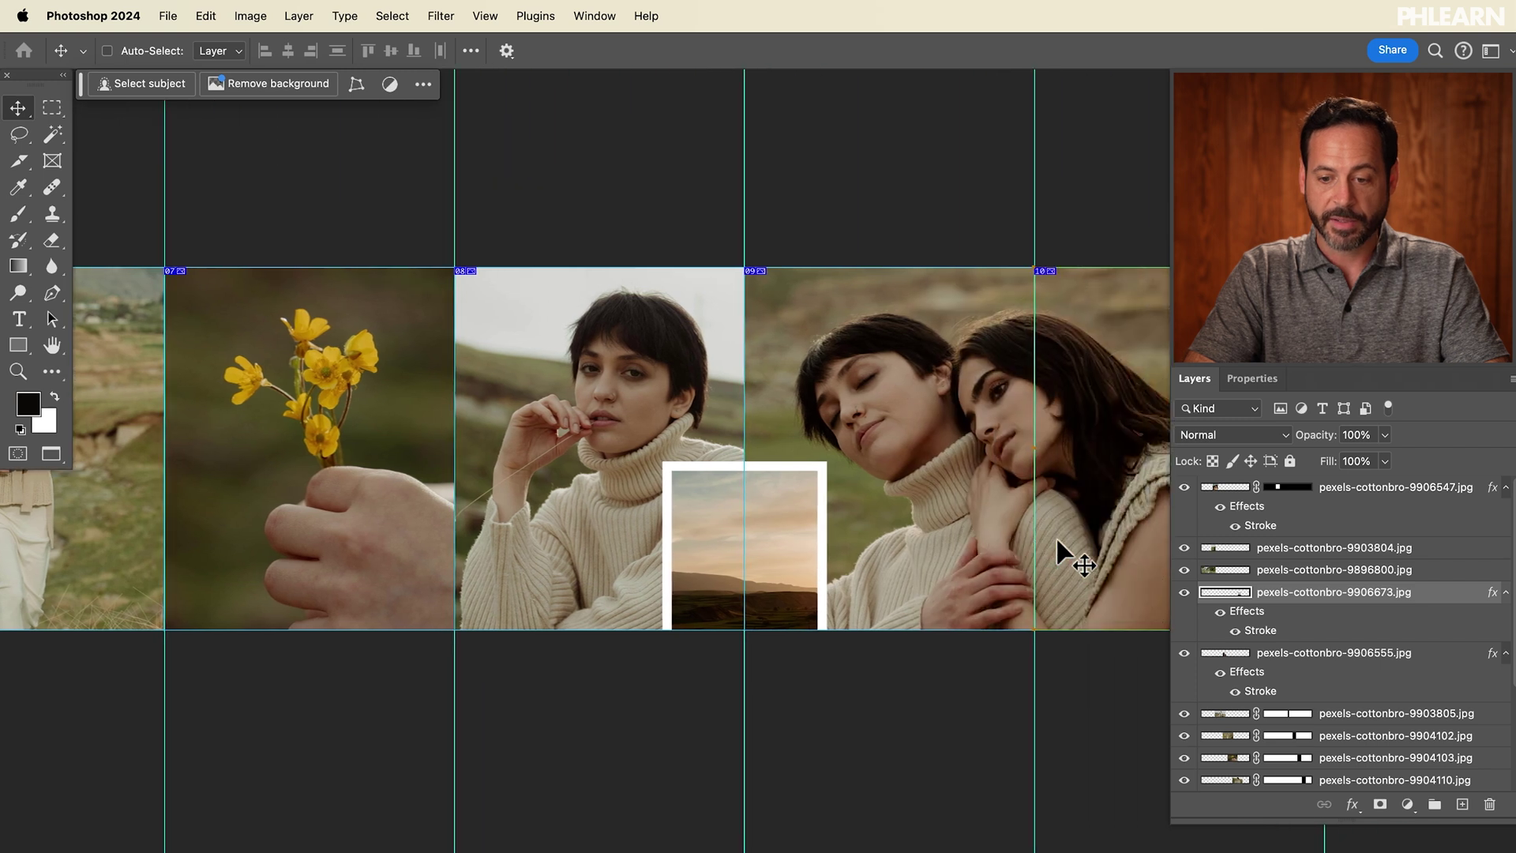
- Review the arrangement of the framed insets along the whole carousel
scroll(1057, 541, right, 4)
scroll(1057, 540, left, 8)
scroll(1050, 553, down, 3)
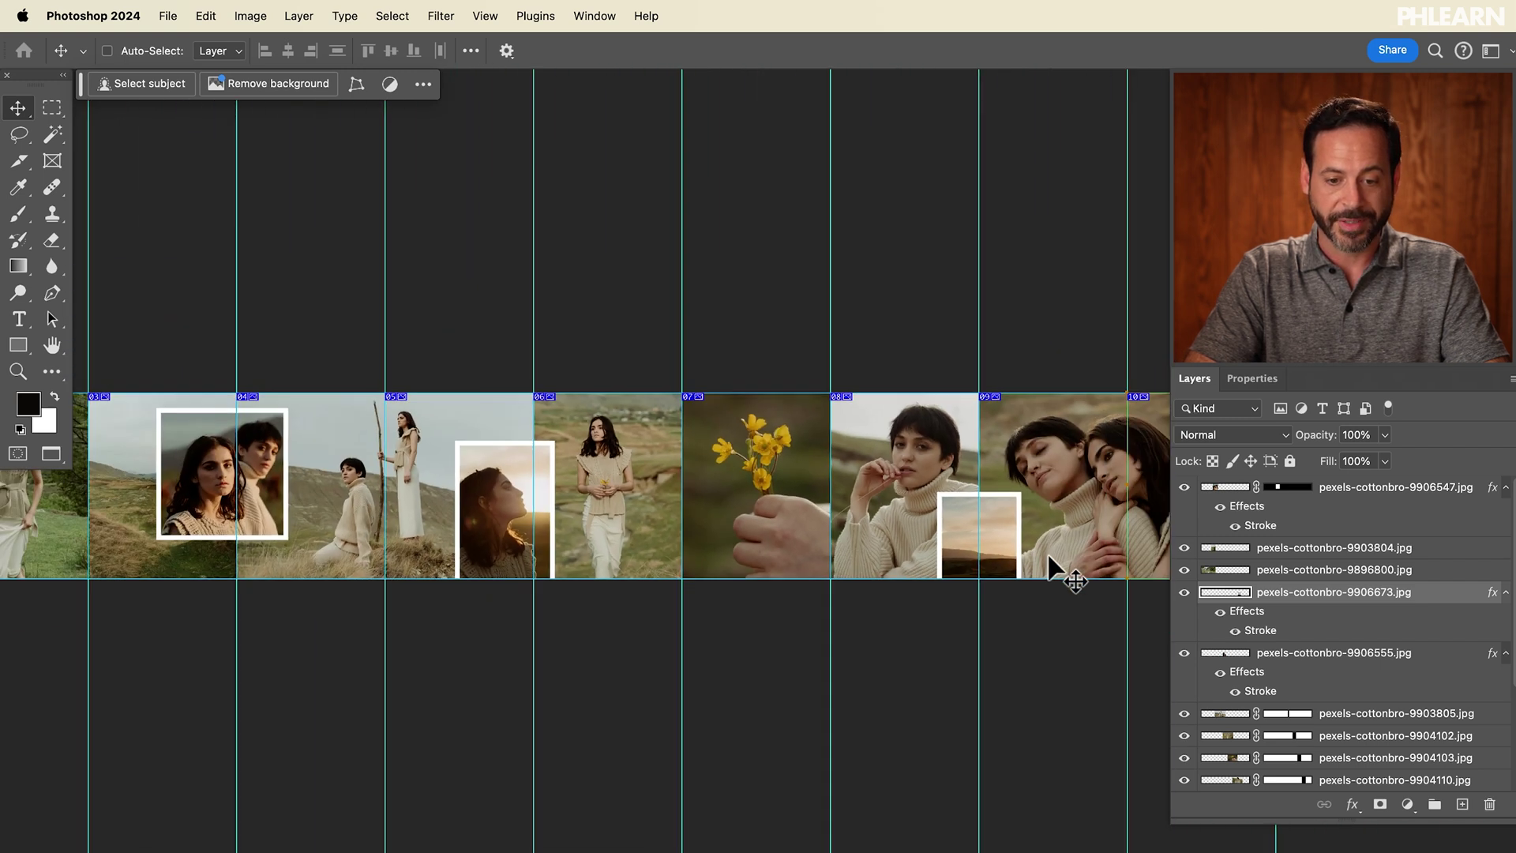
scroll(1058, 566, left, 4)
scroll(1058, 567, right, 3)
scroll(1057, 567, left, 2)
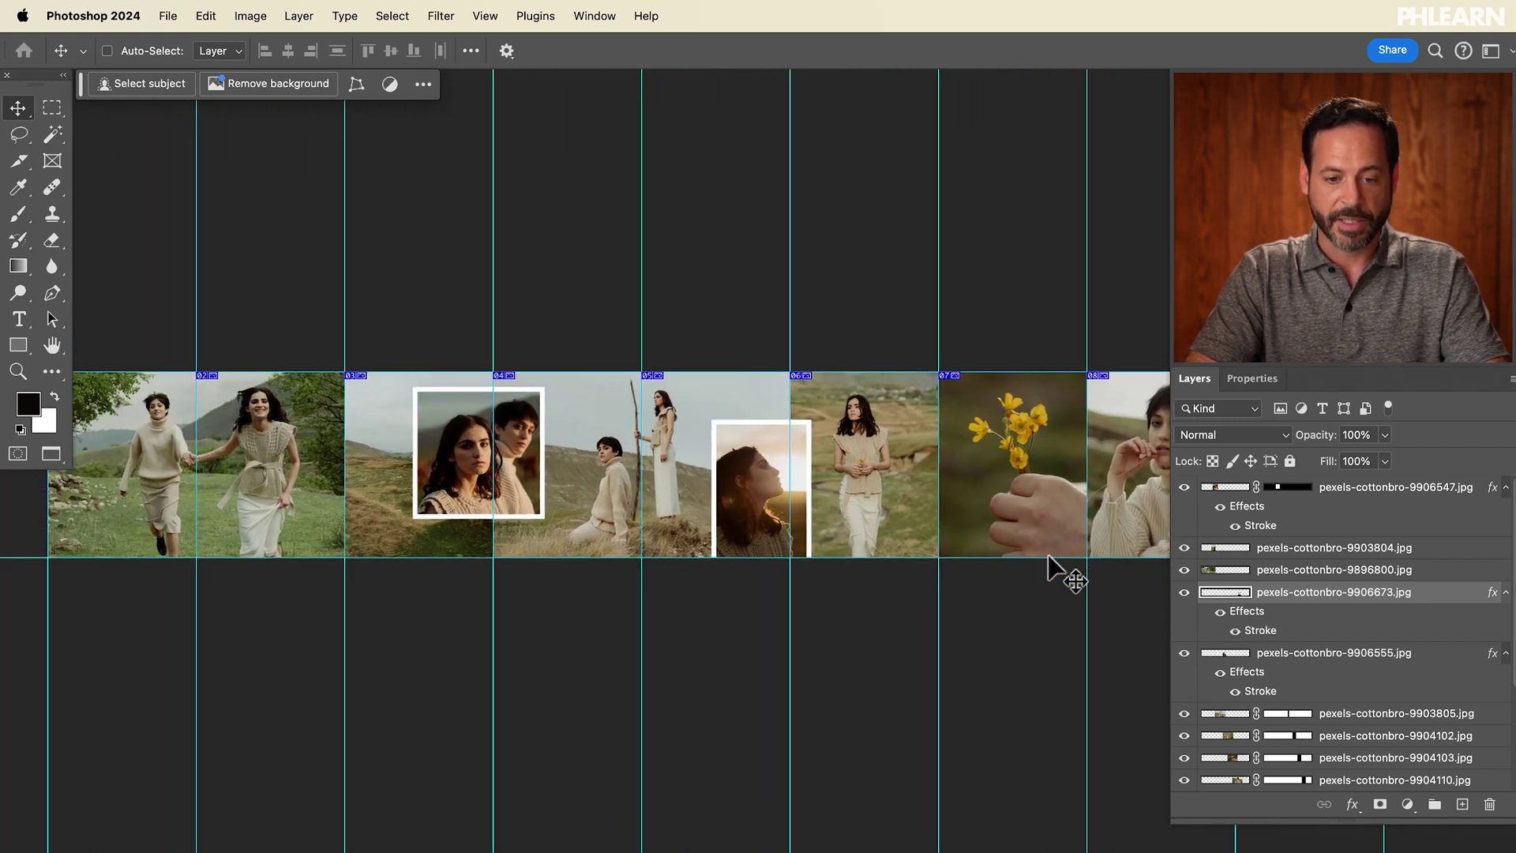
scroll(1058, 567, left, 2)
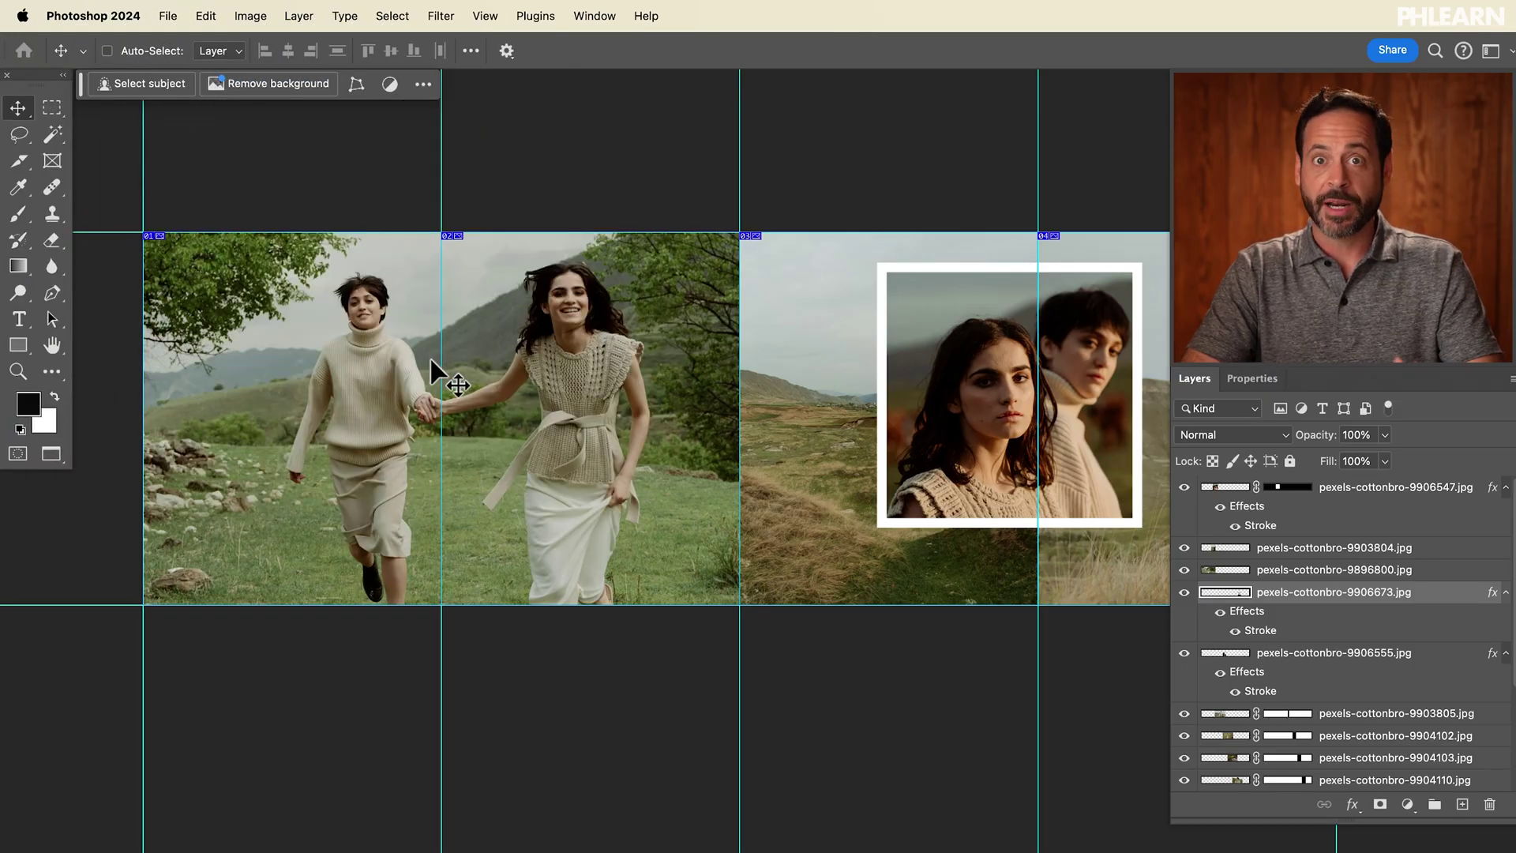
- Start a Save for Web (Legacy) export of the carousel
click(170, 16)
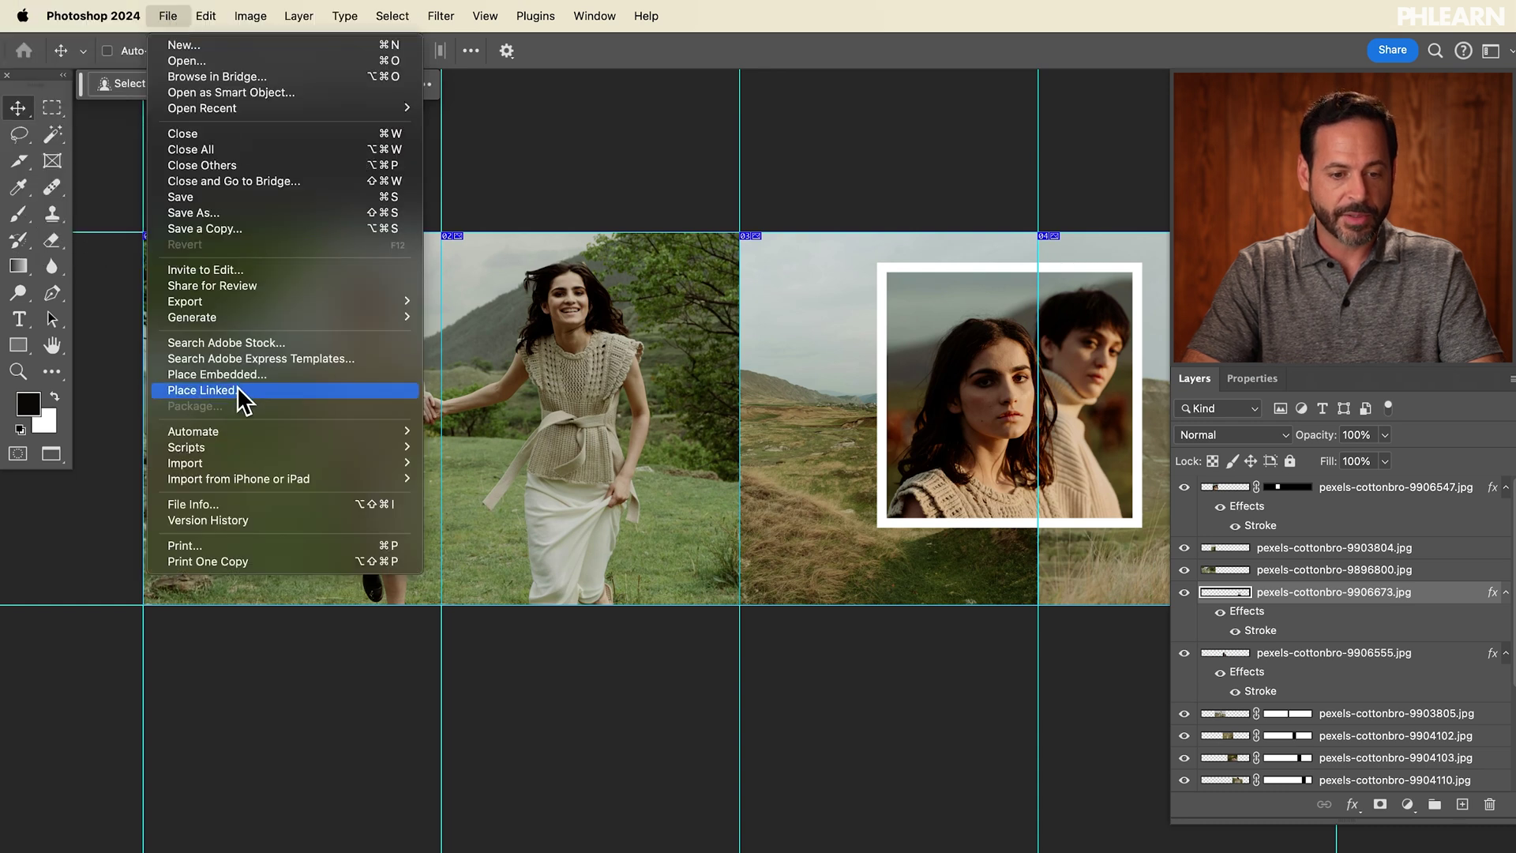
mouse_move(230, 300)
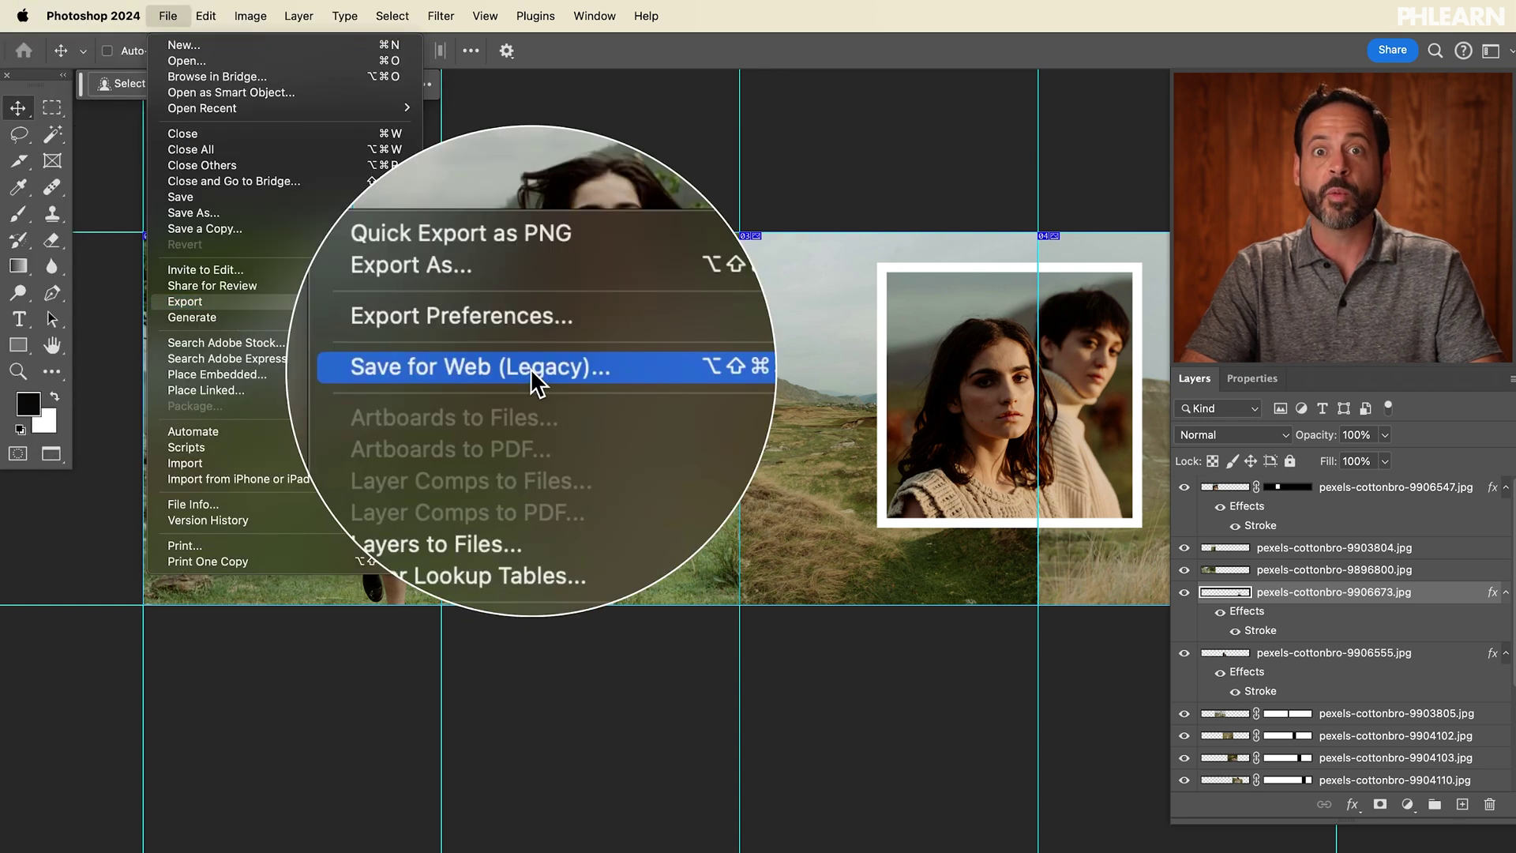
click(529, 368)
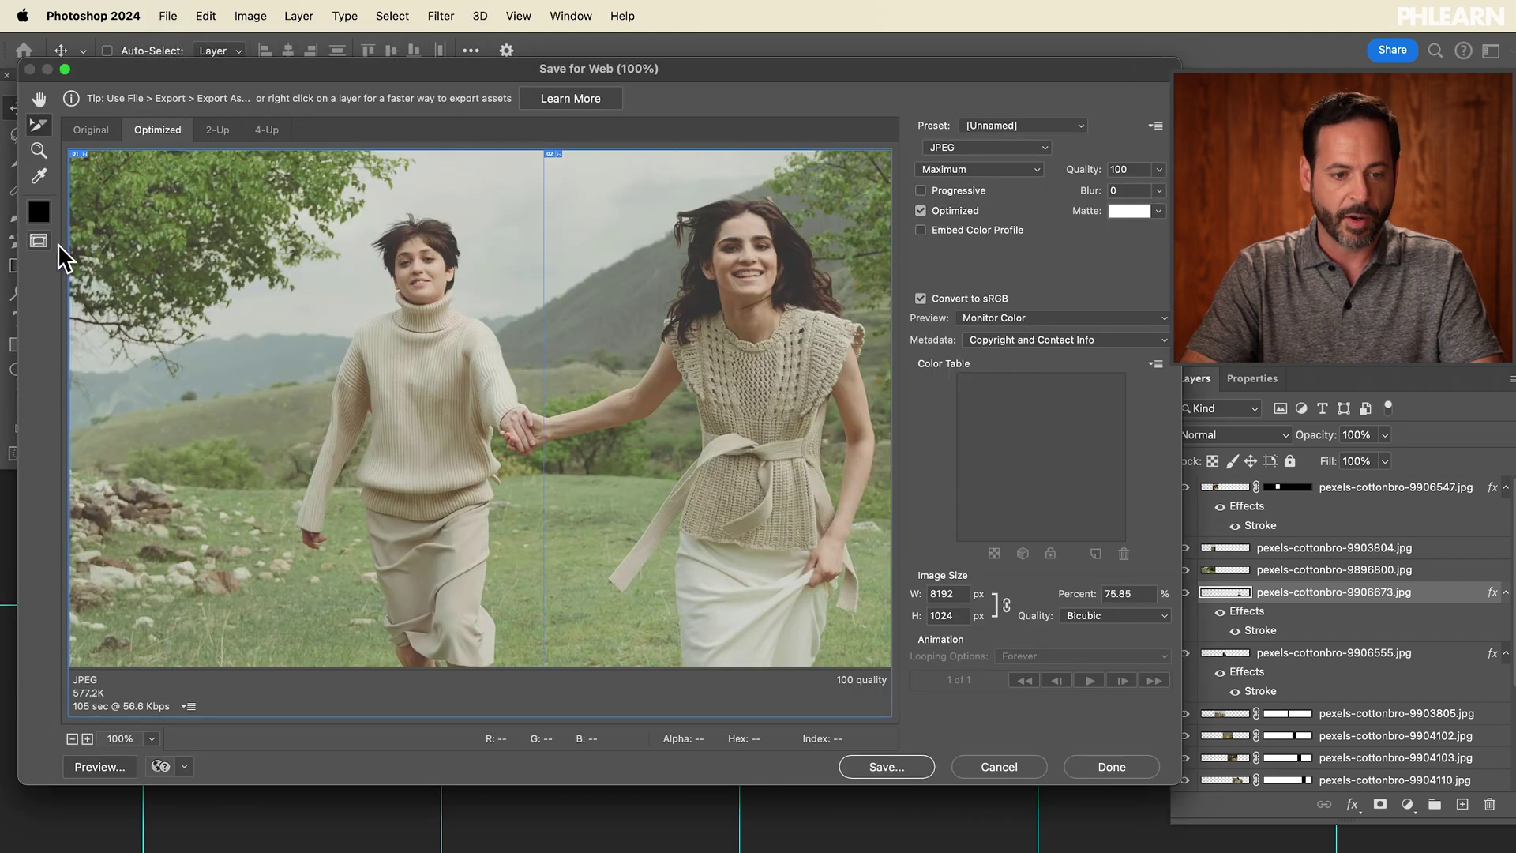
- Toggle the slice visibility in the export preview and check the slices from the first panel to the last
click(46, 238)
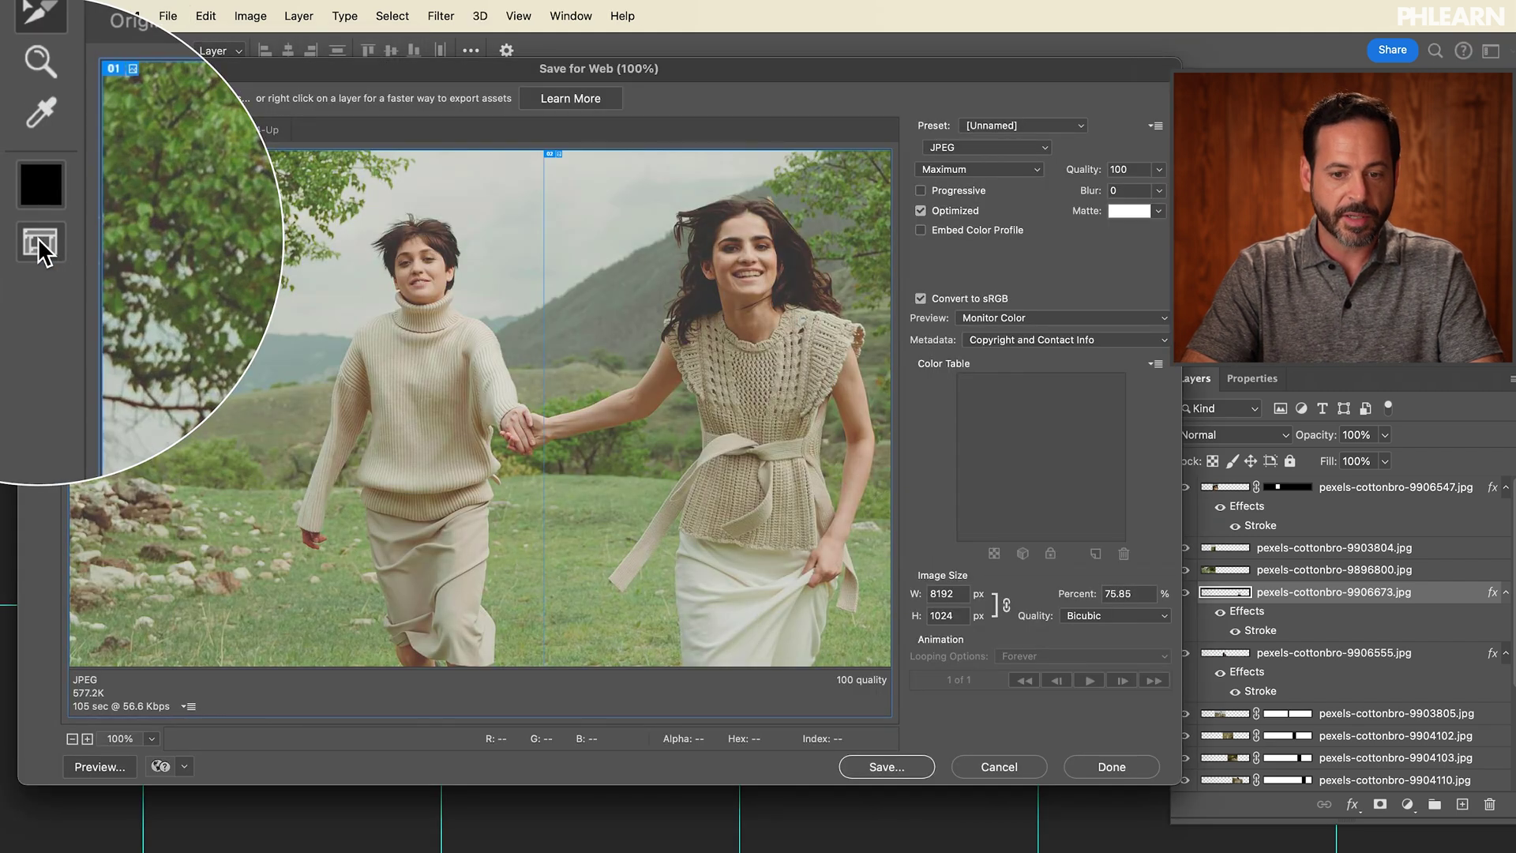
click(39, 241)
click(39, 240)
click(38, 240)
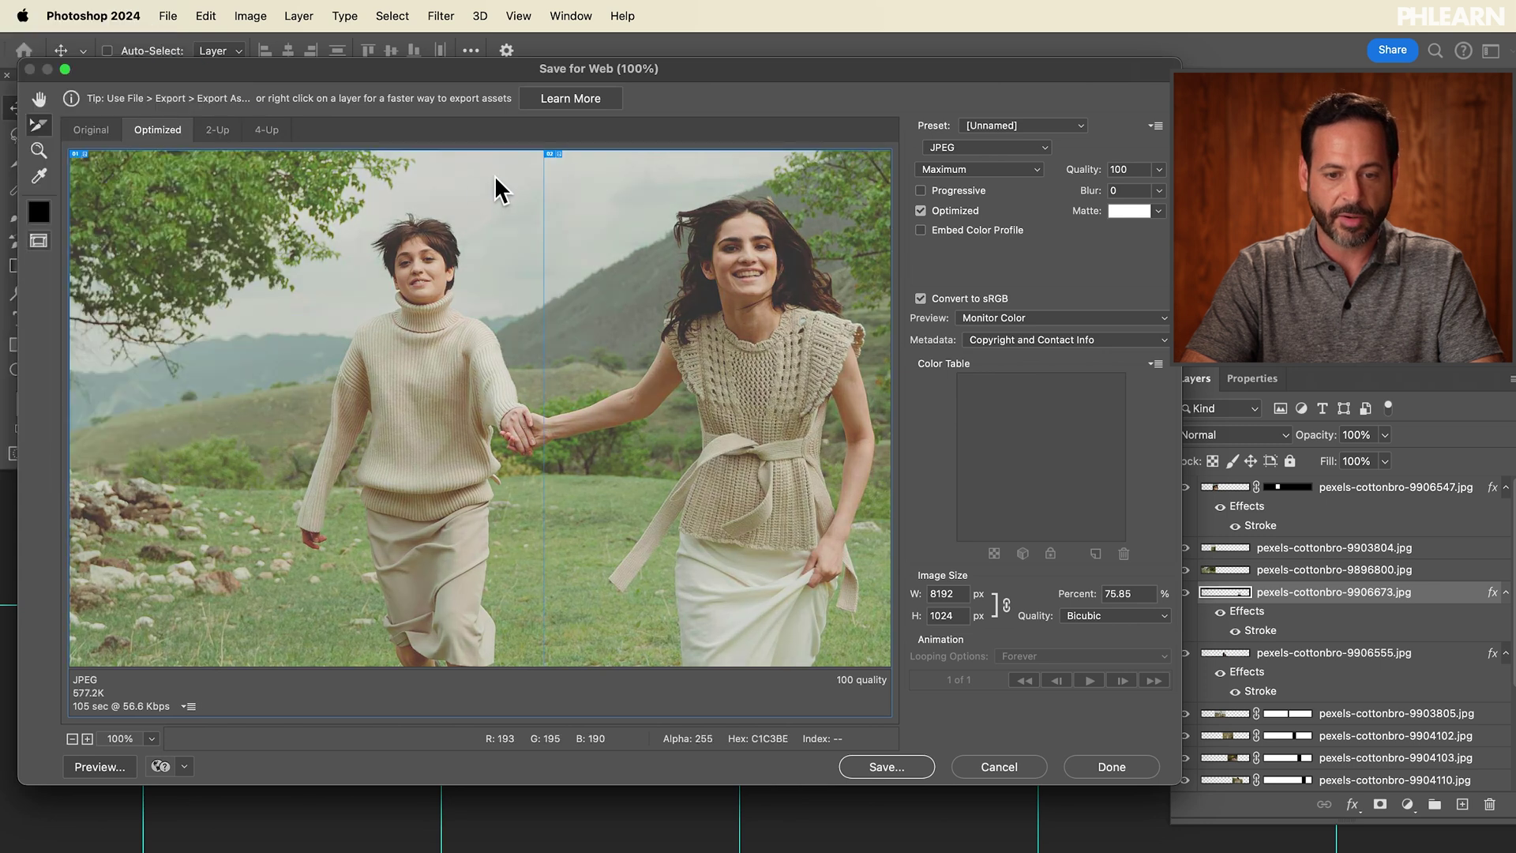
scroll(549, 167, right, 15)
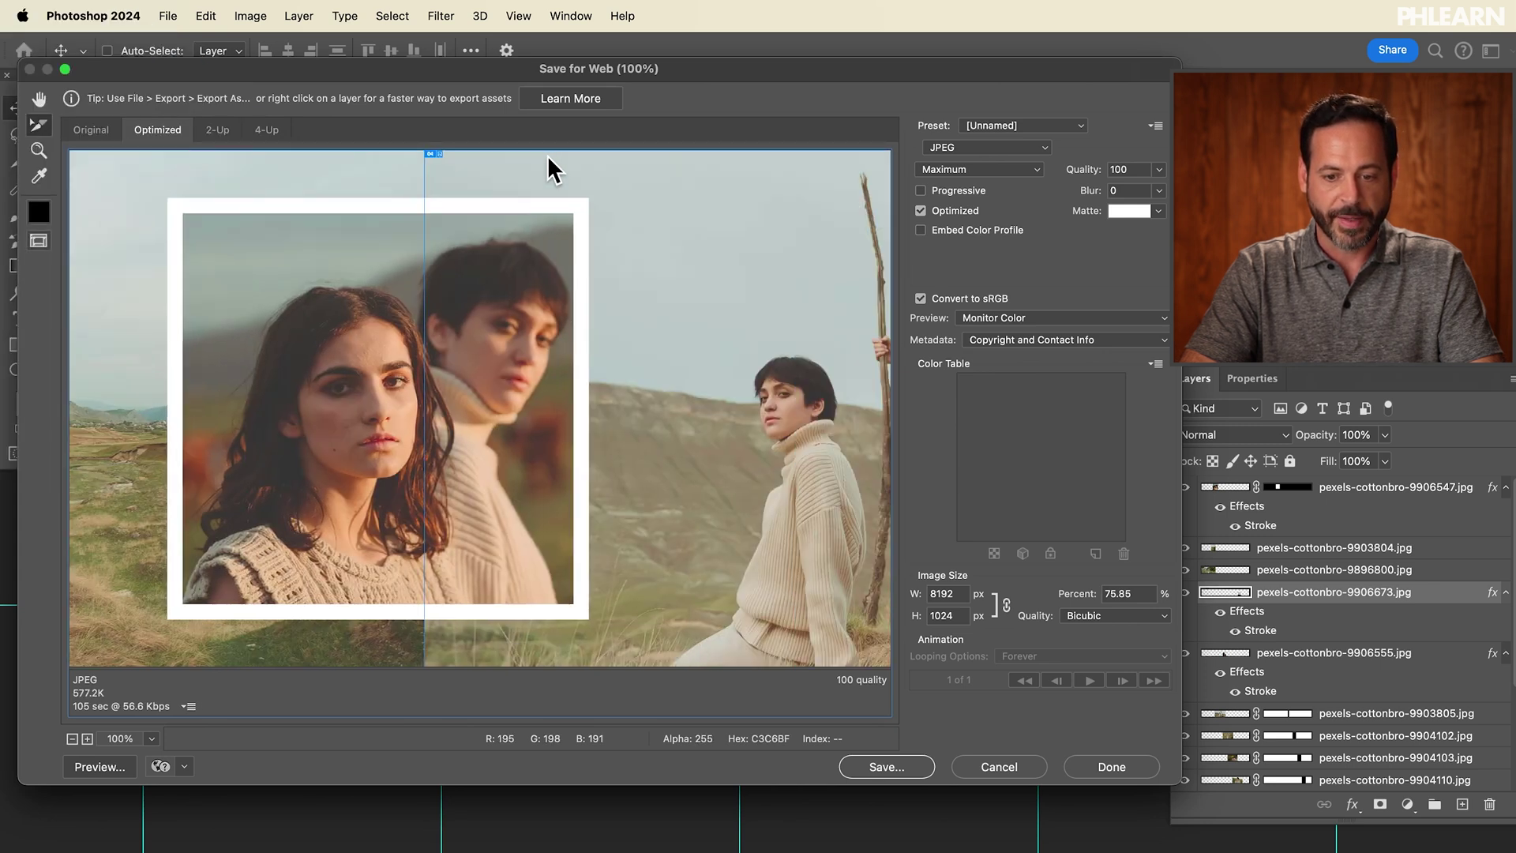
scroll(548, 155, right, 10)
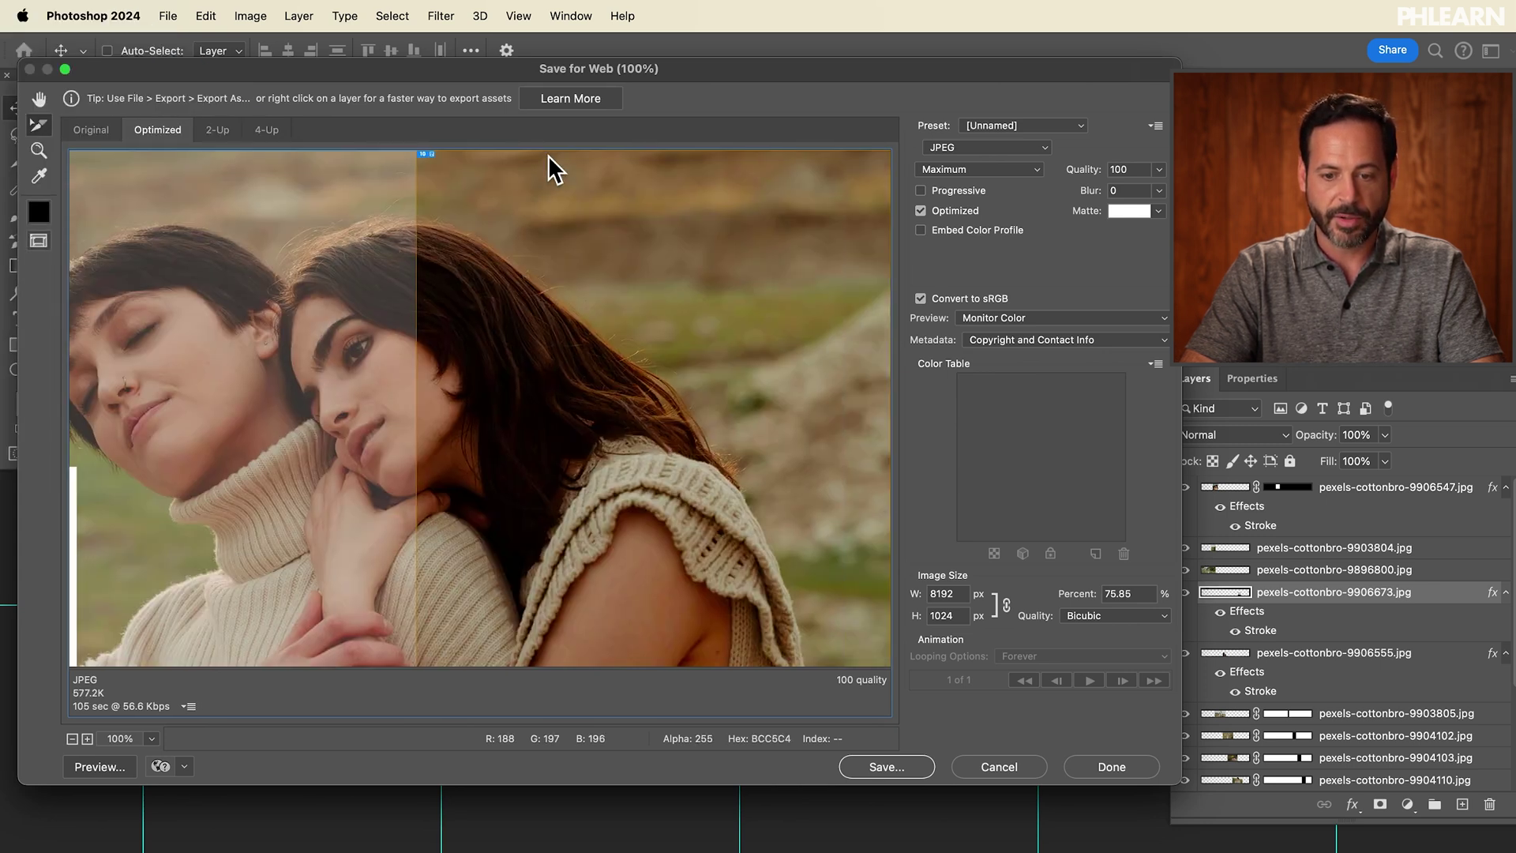
scroll(548, 155, right, 10)
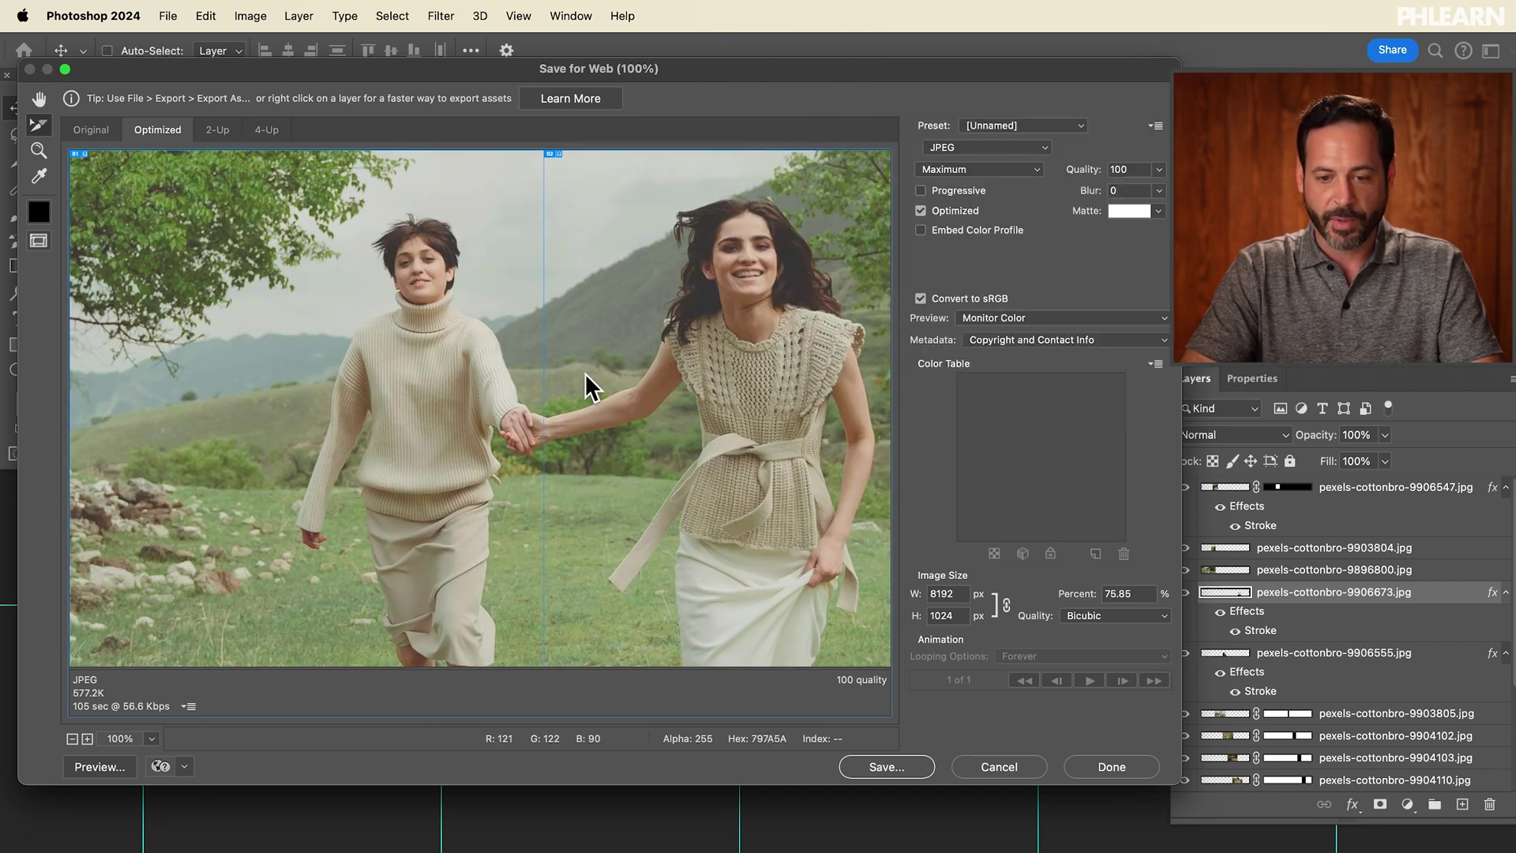
scroll(585, 373, down, 3)
scroll(585, 372, up, 3)
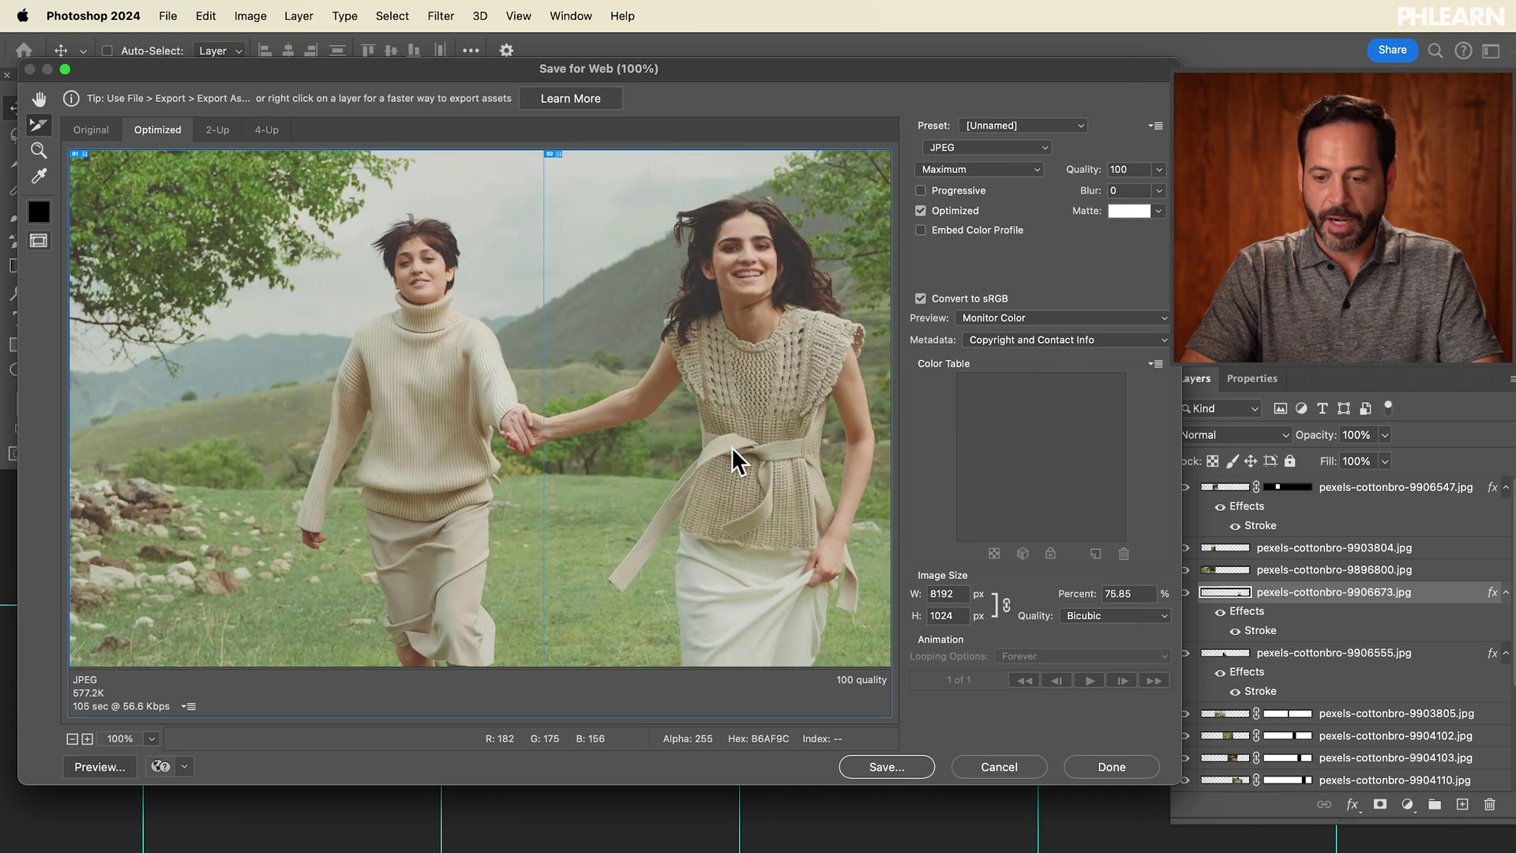
- Create an Export folder inside Sample Images and save all slices there as images only
click(877, 764)
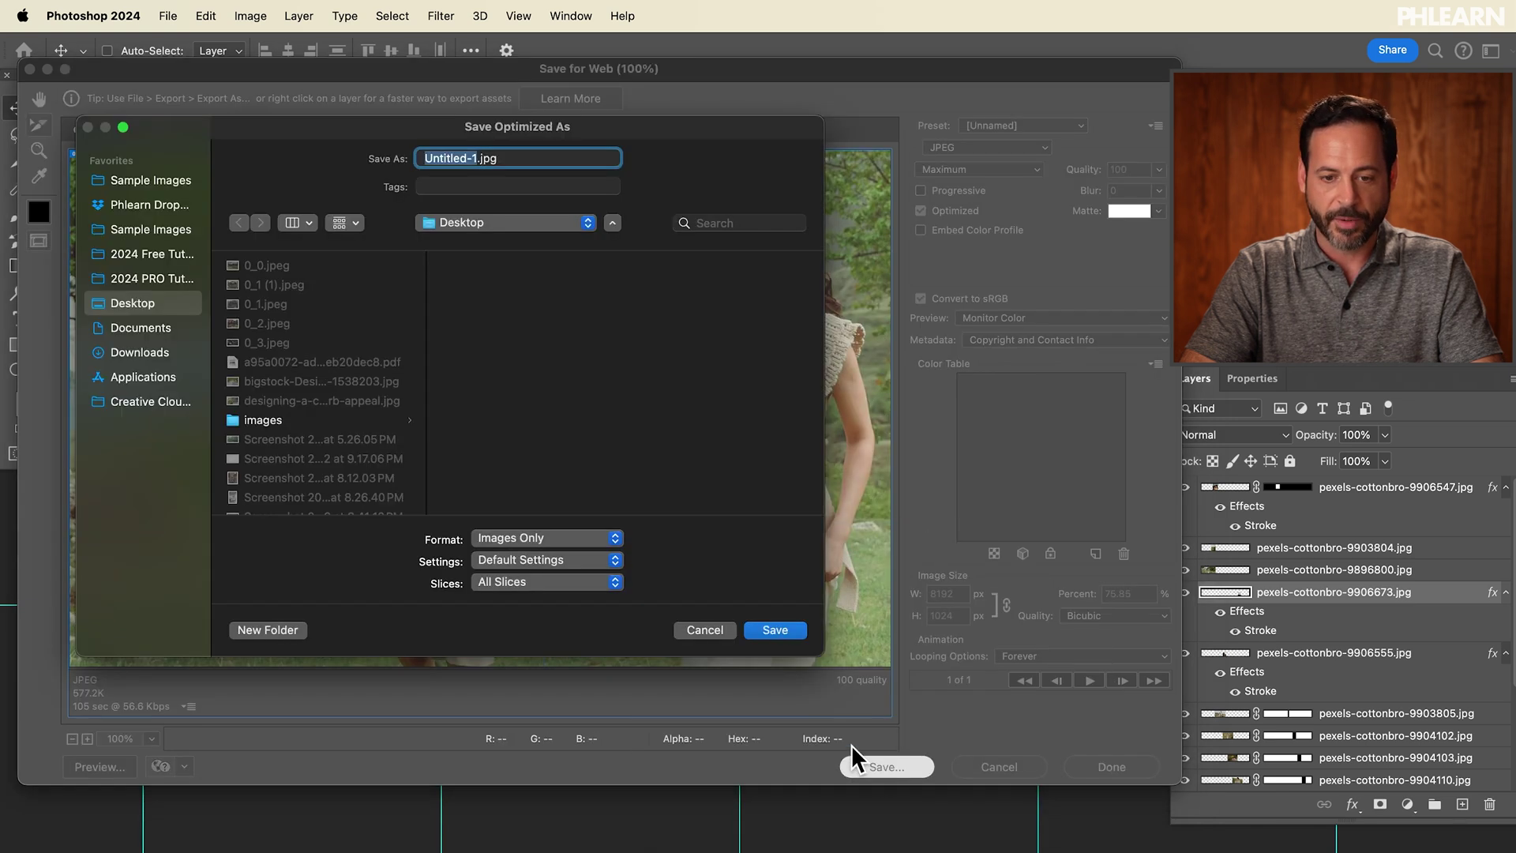
click(148, 180)
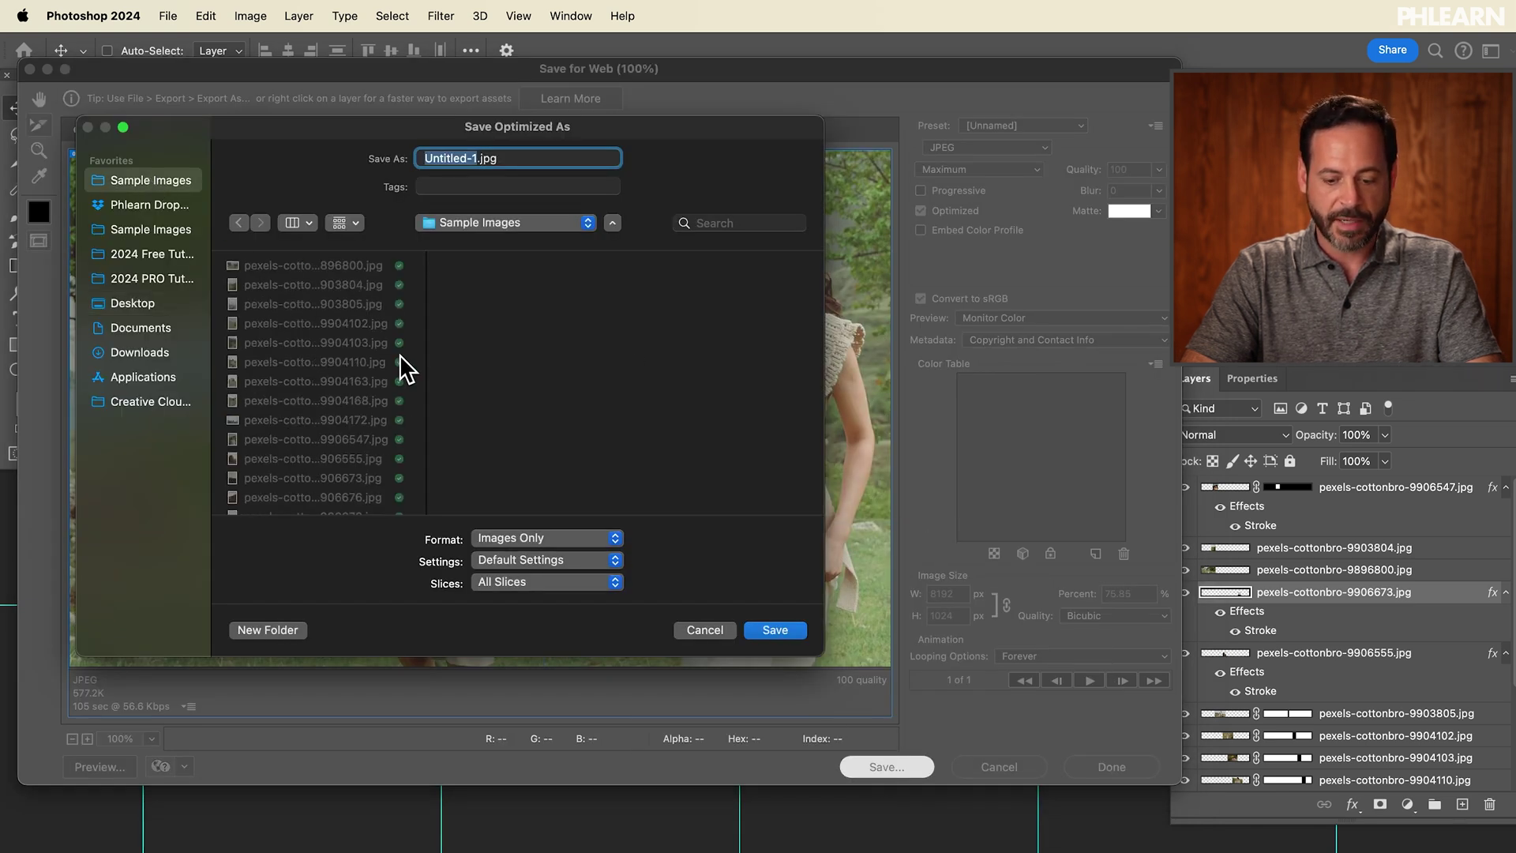
key(shift+super+n)
text(Export)
key(Return)
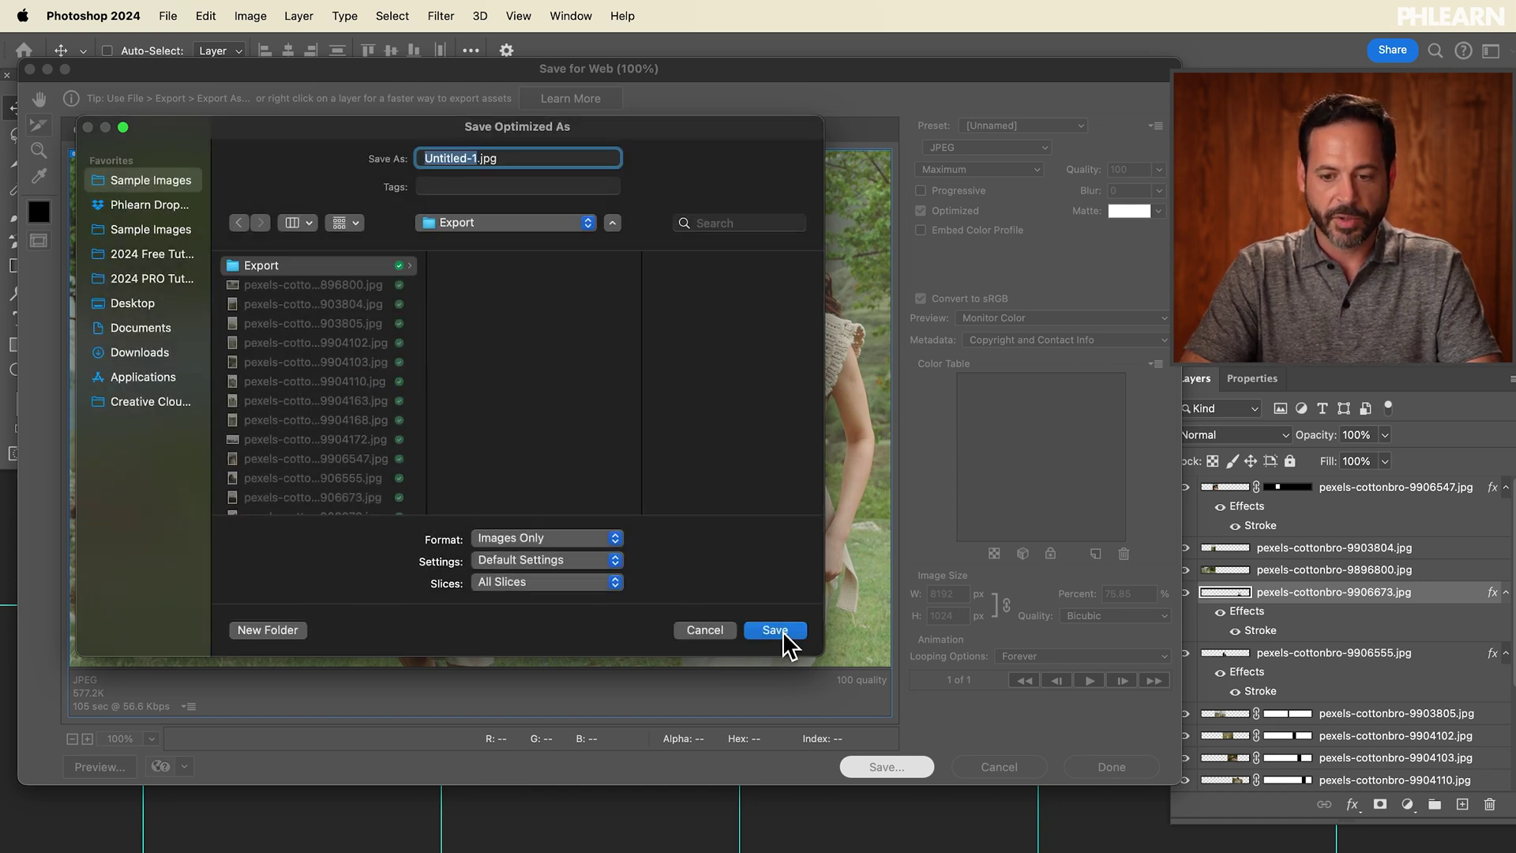
click(744, 629)
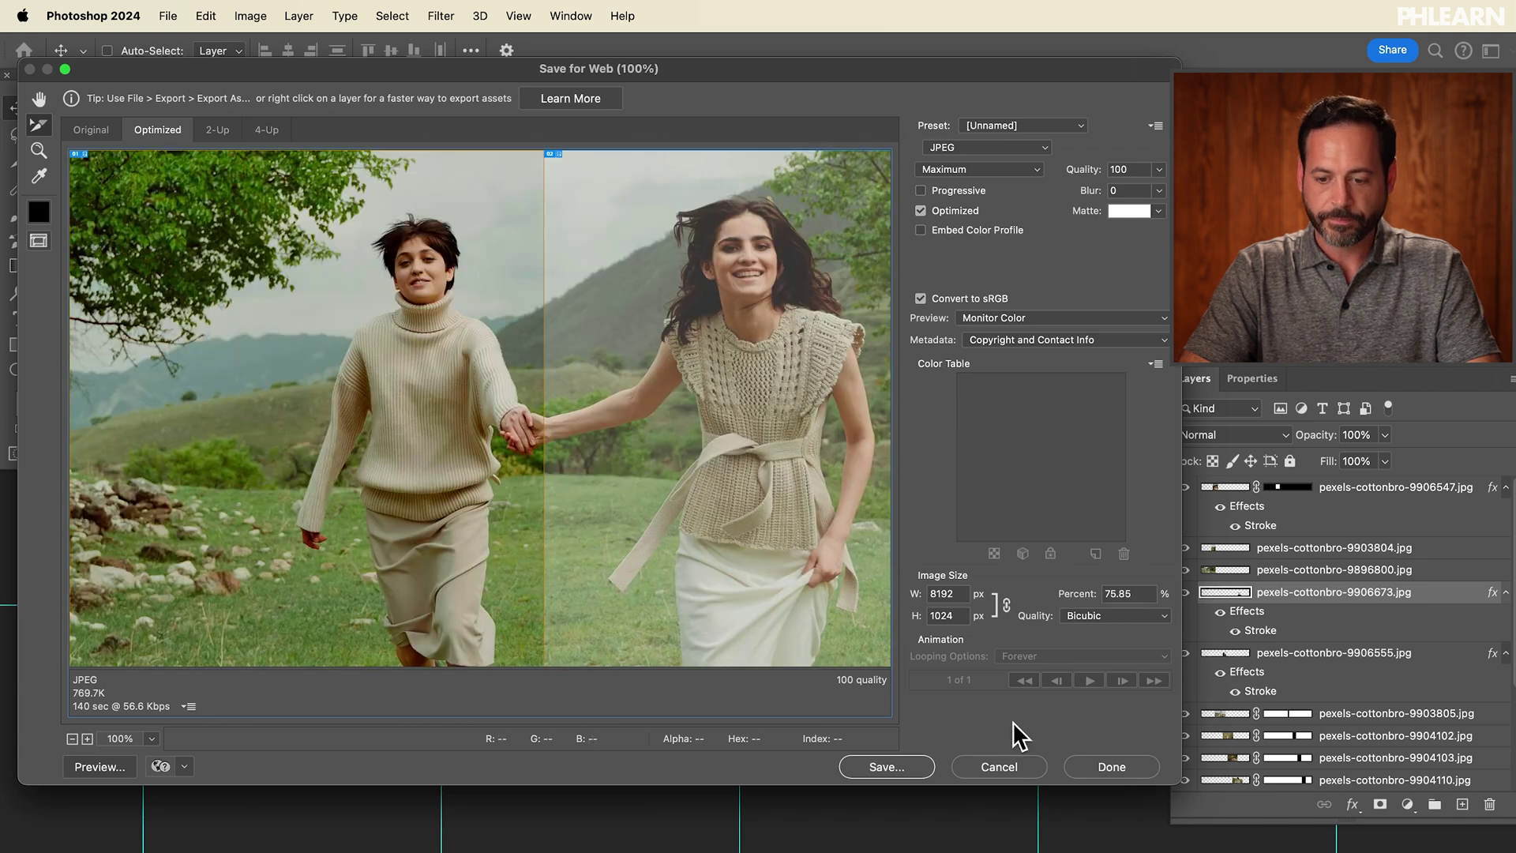
- Repeat the save of all slices under Untitled-1.jpg, choosing the existing Export folder in Sample Images
click(911, 765)
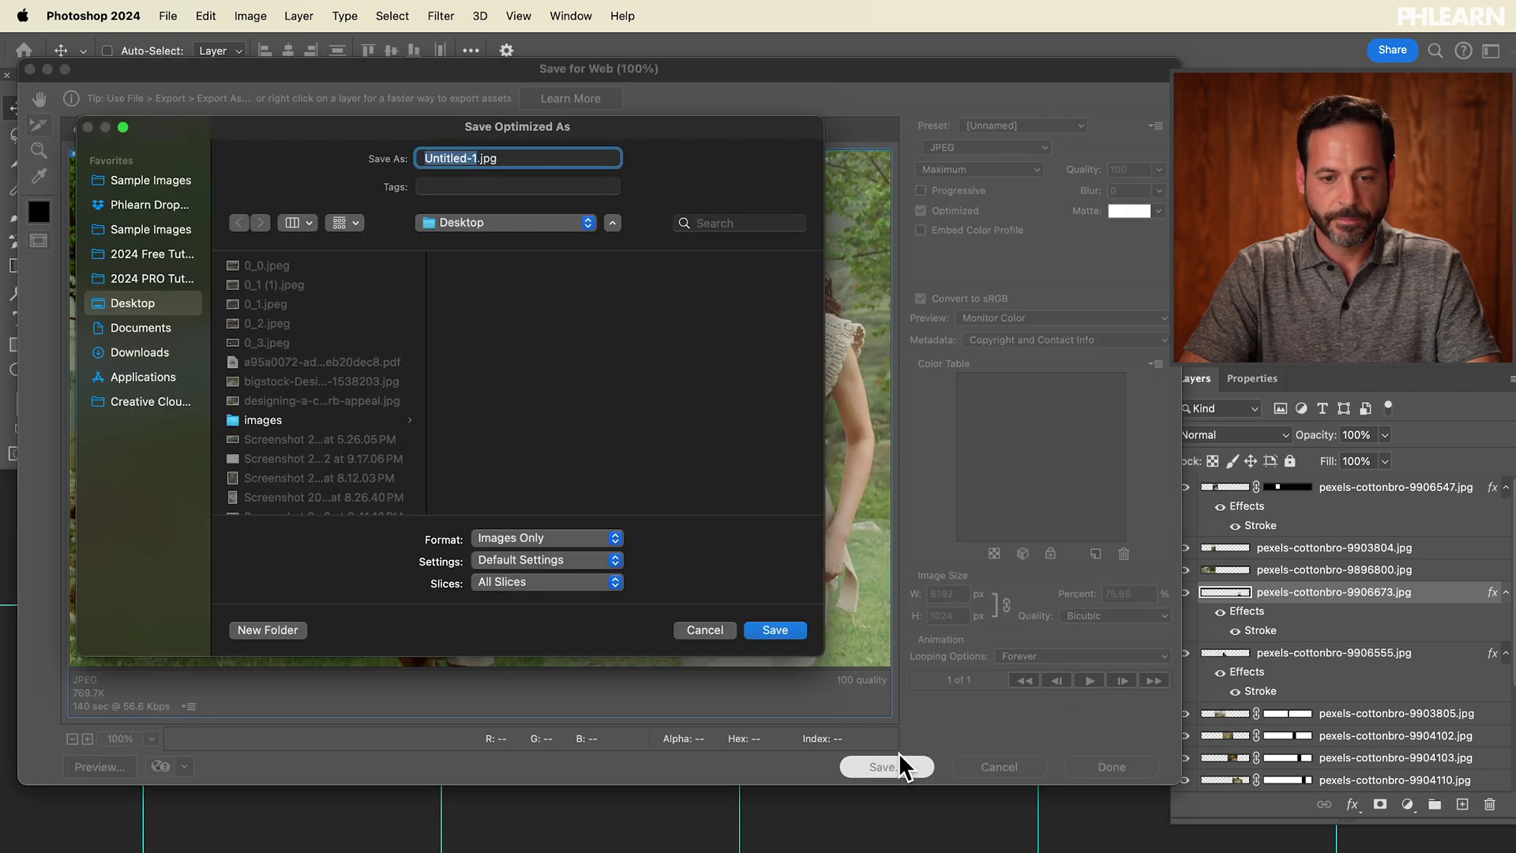
click(499, 223)
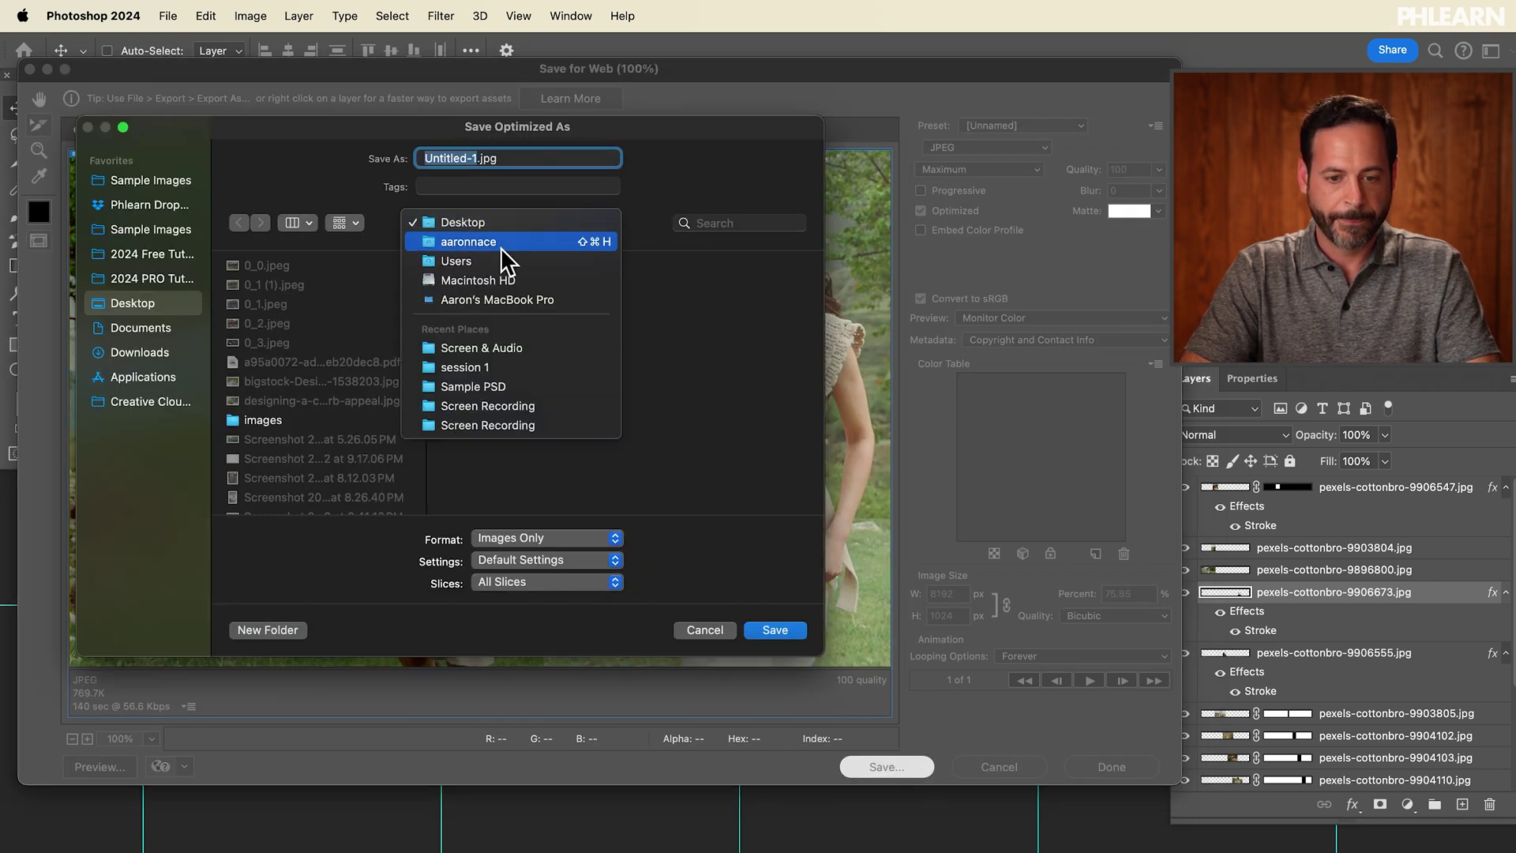
click(220, 272)
click(152, 180)
click(359, 266)
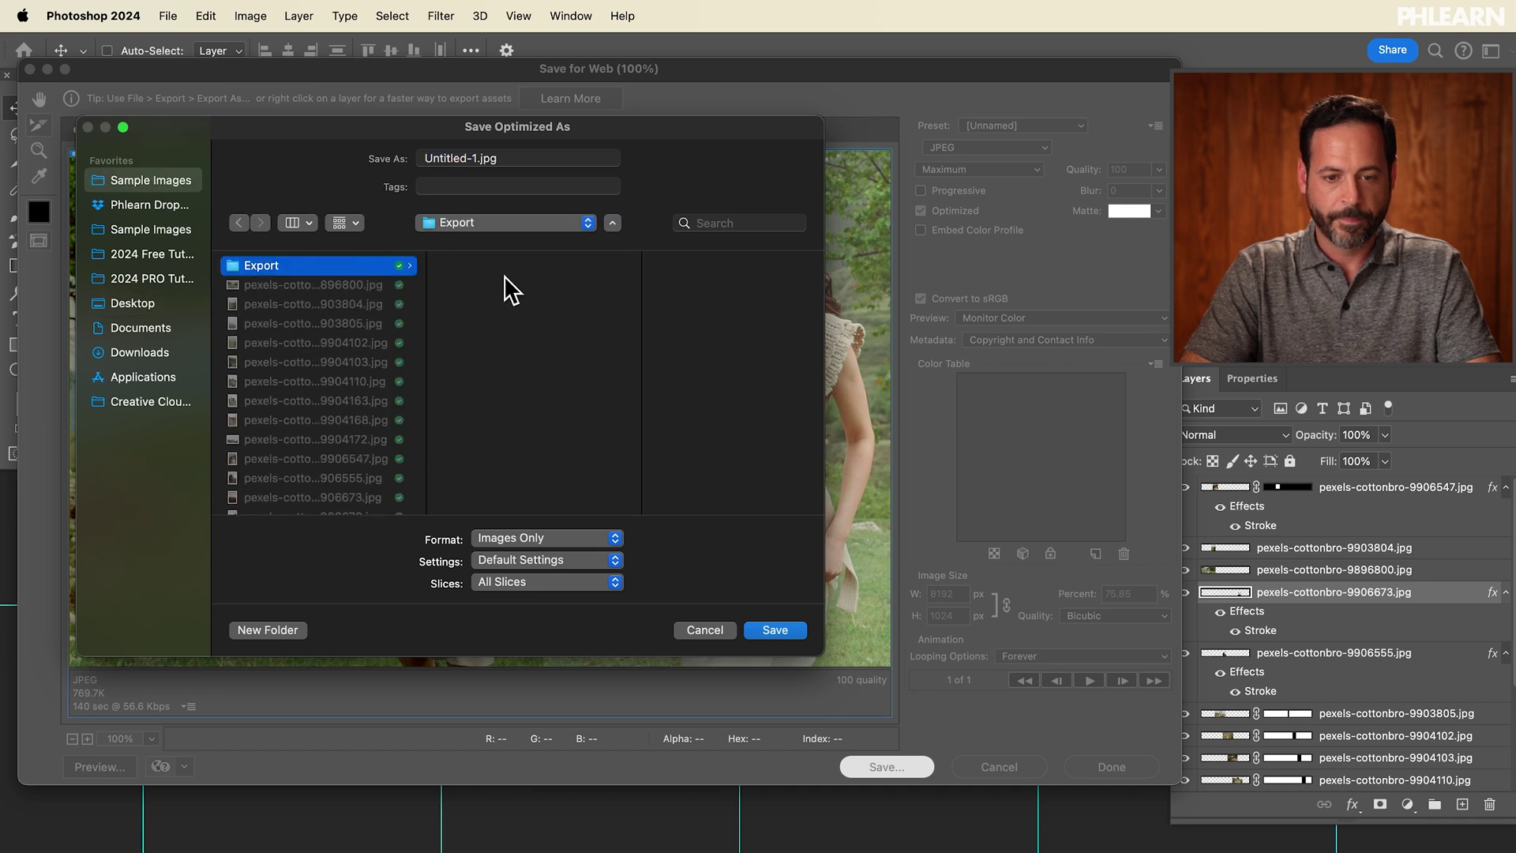
click(774, 630)
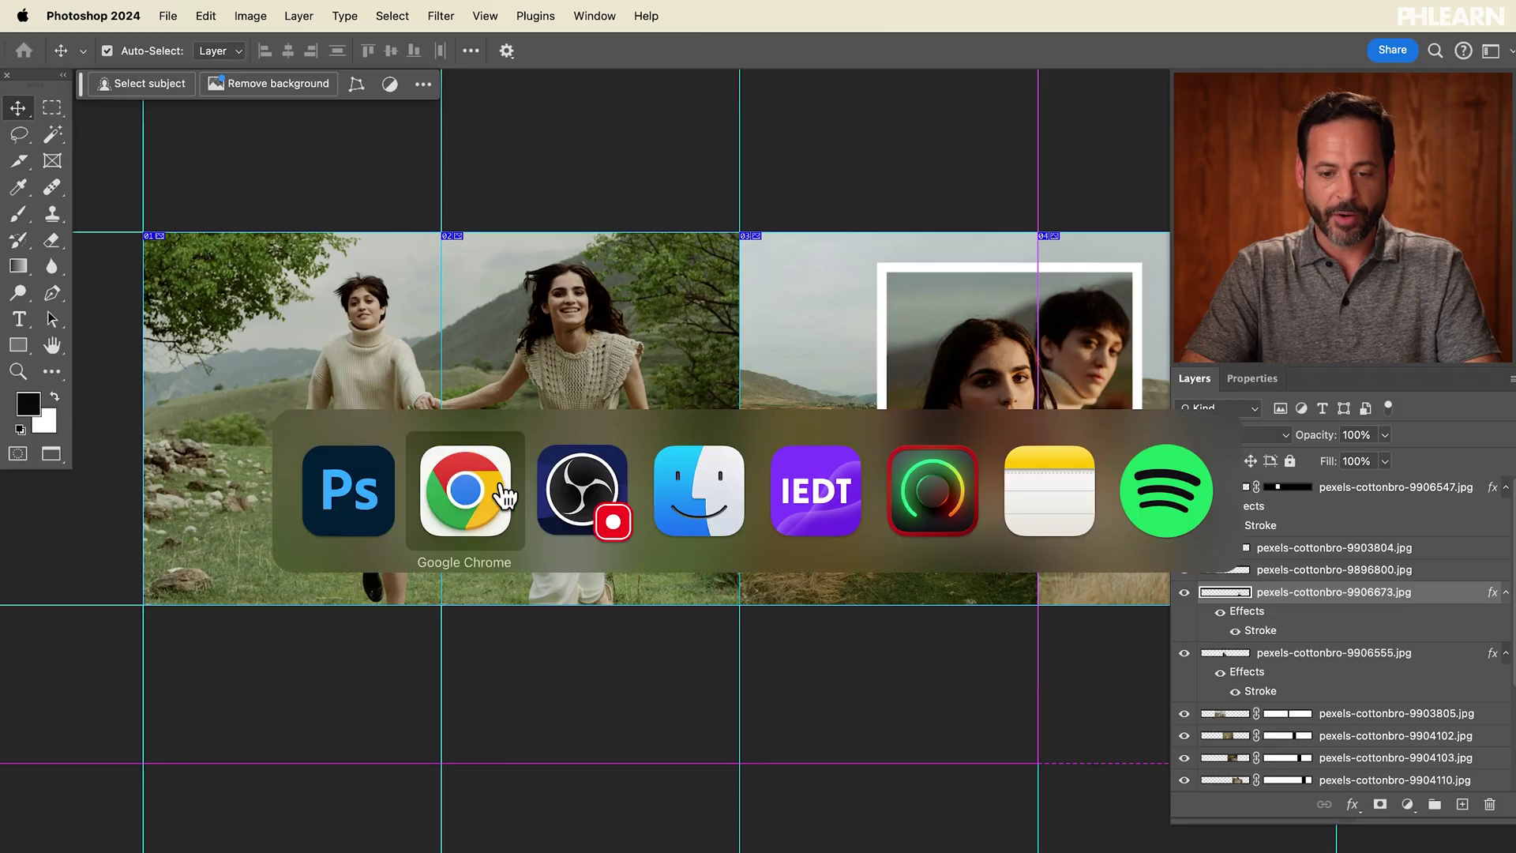
- Switch to Finder and open the images folder inside Sample Images > Export to inspect the exported slices
click(701, 491)
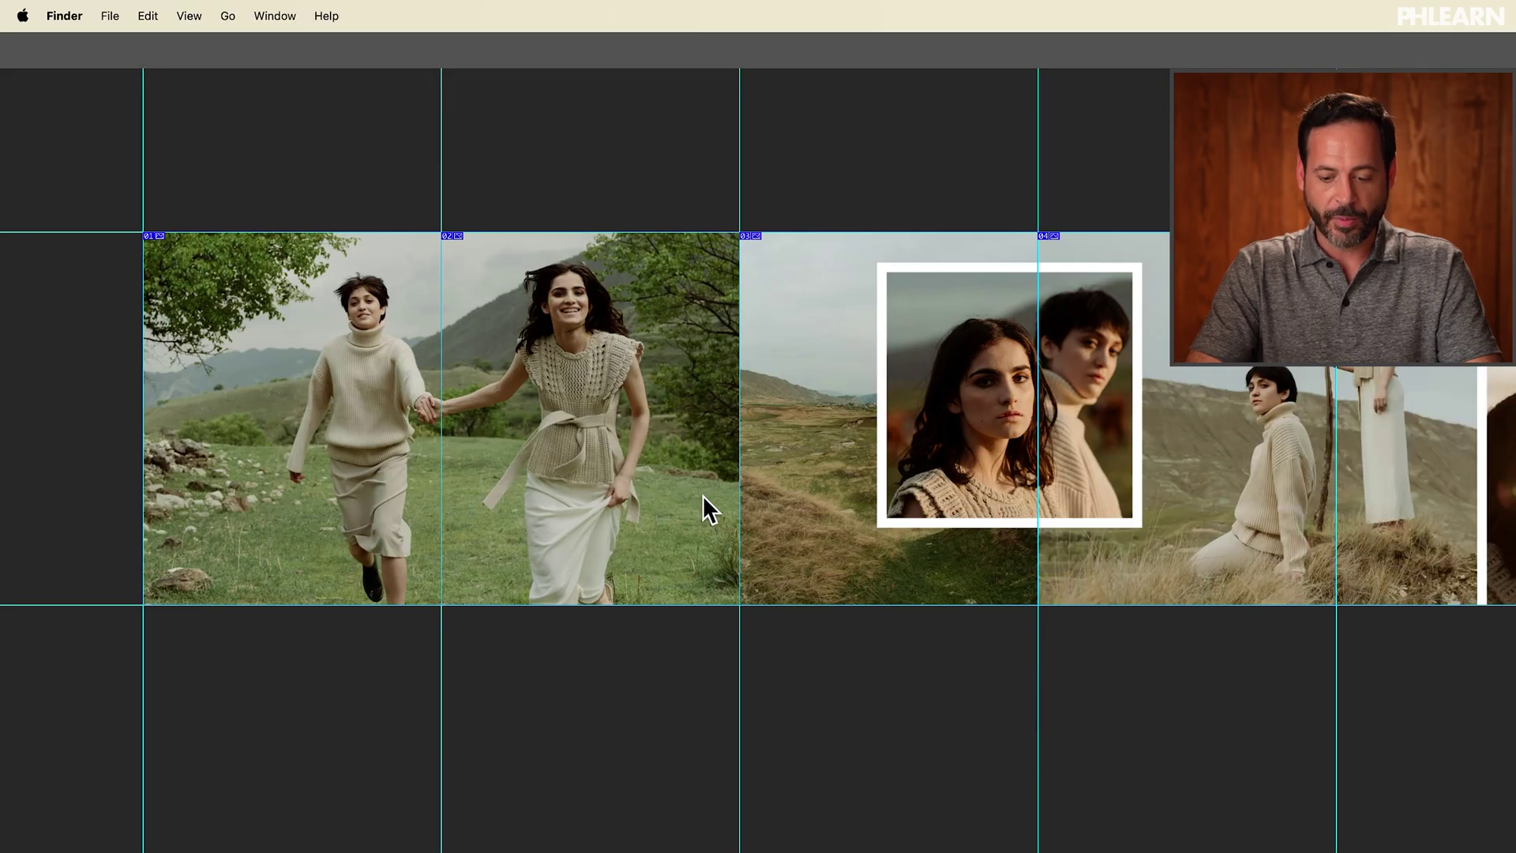
click(439, 324)
drag(674, 278, 538, 261)
click(715, 272)
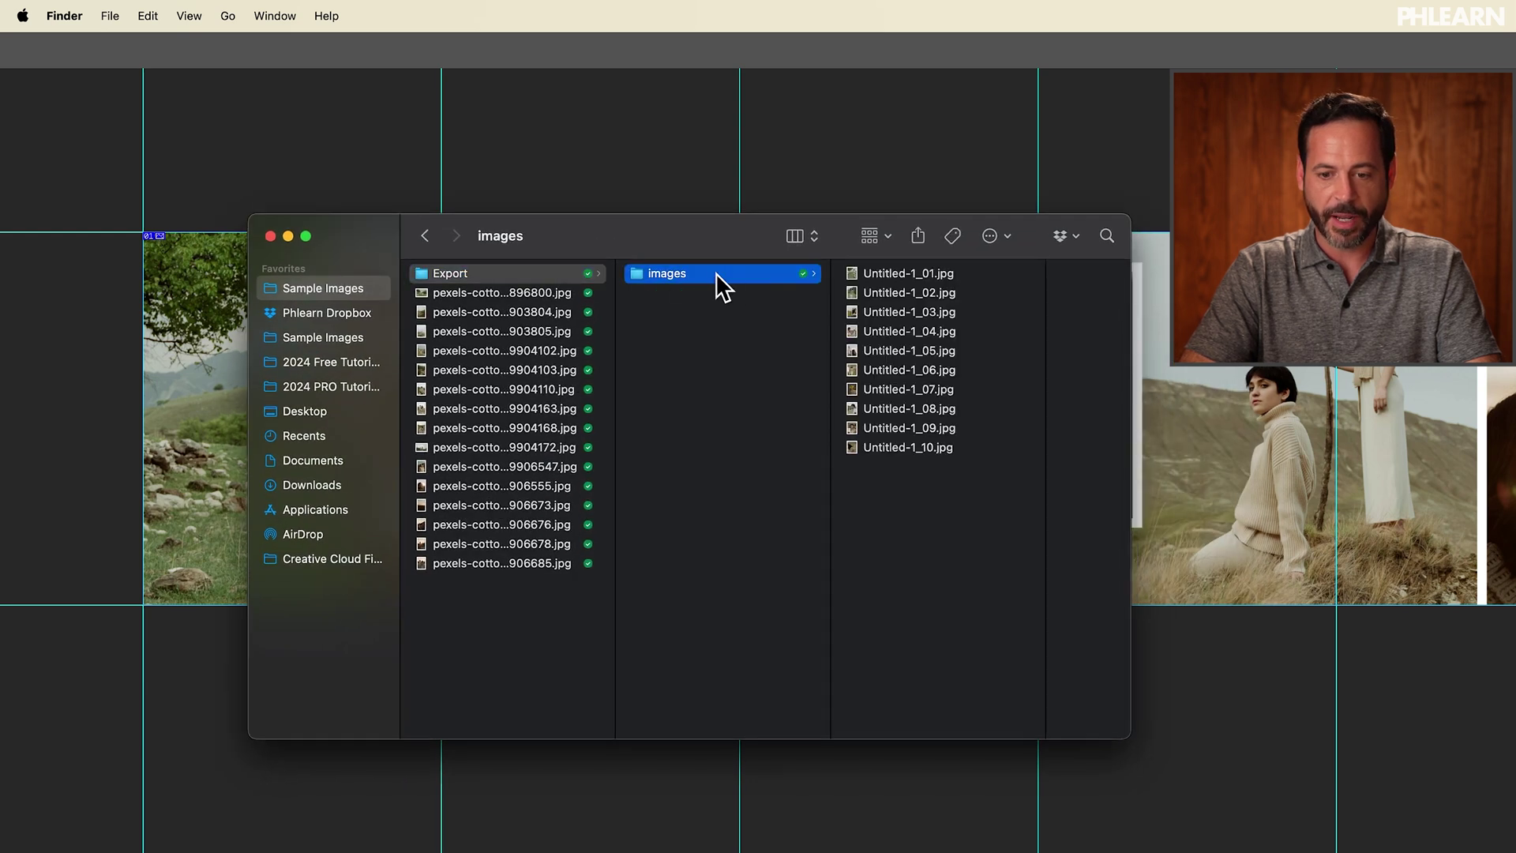
- Preview the exported slices full size one after another, from Untitled-1_01.jpg to Untitled-1_10.jpg, and close the preview
click(895, 277)
drag(747, 231, 591, 183)
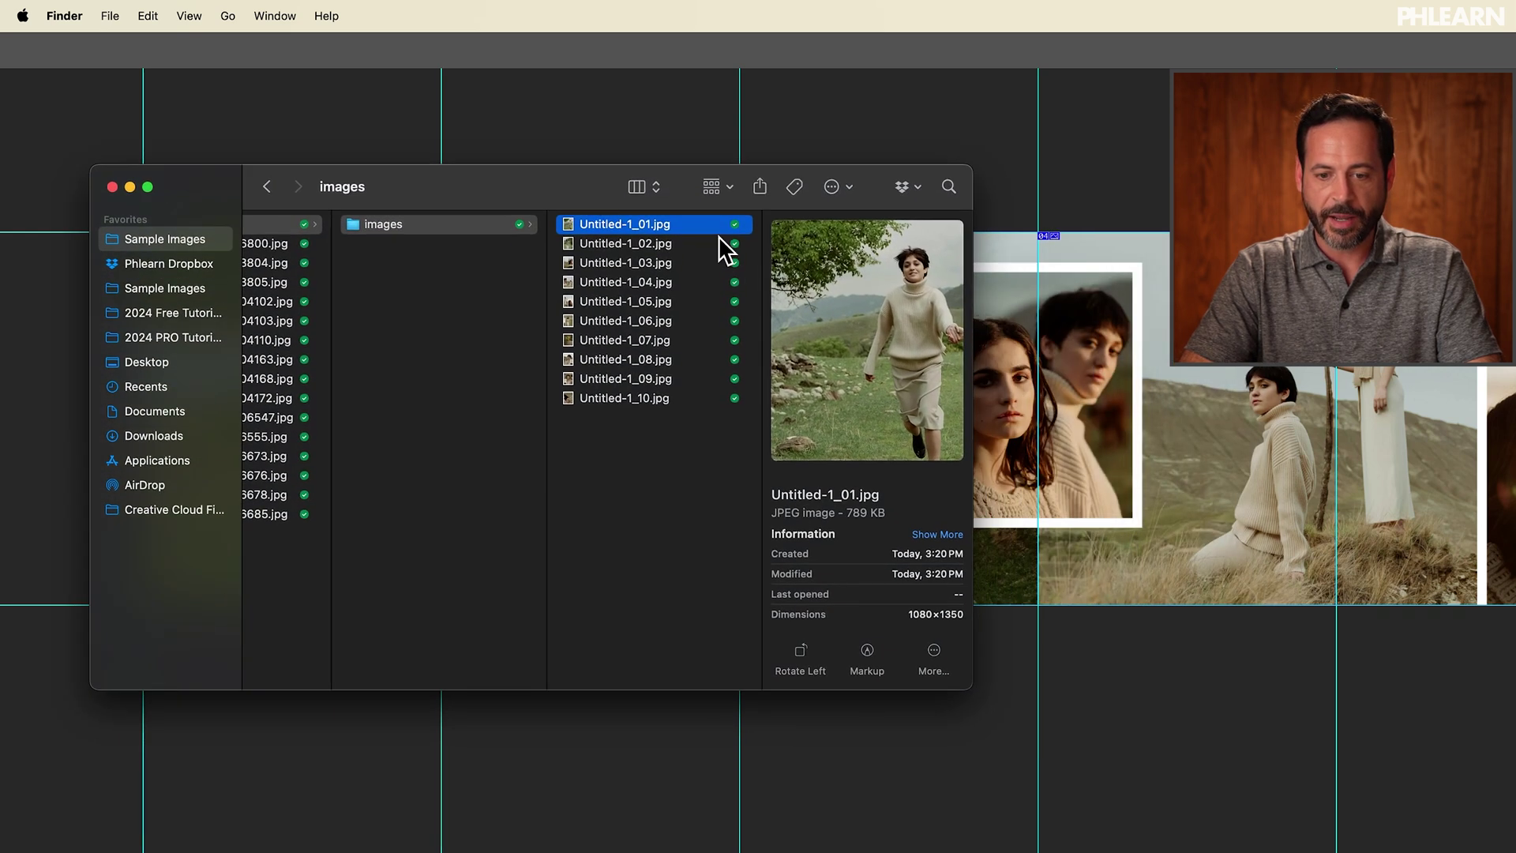
key(space)
key(Down)
key(Down)
key(Down)
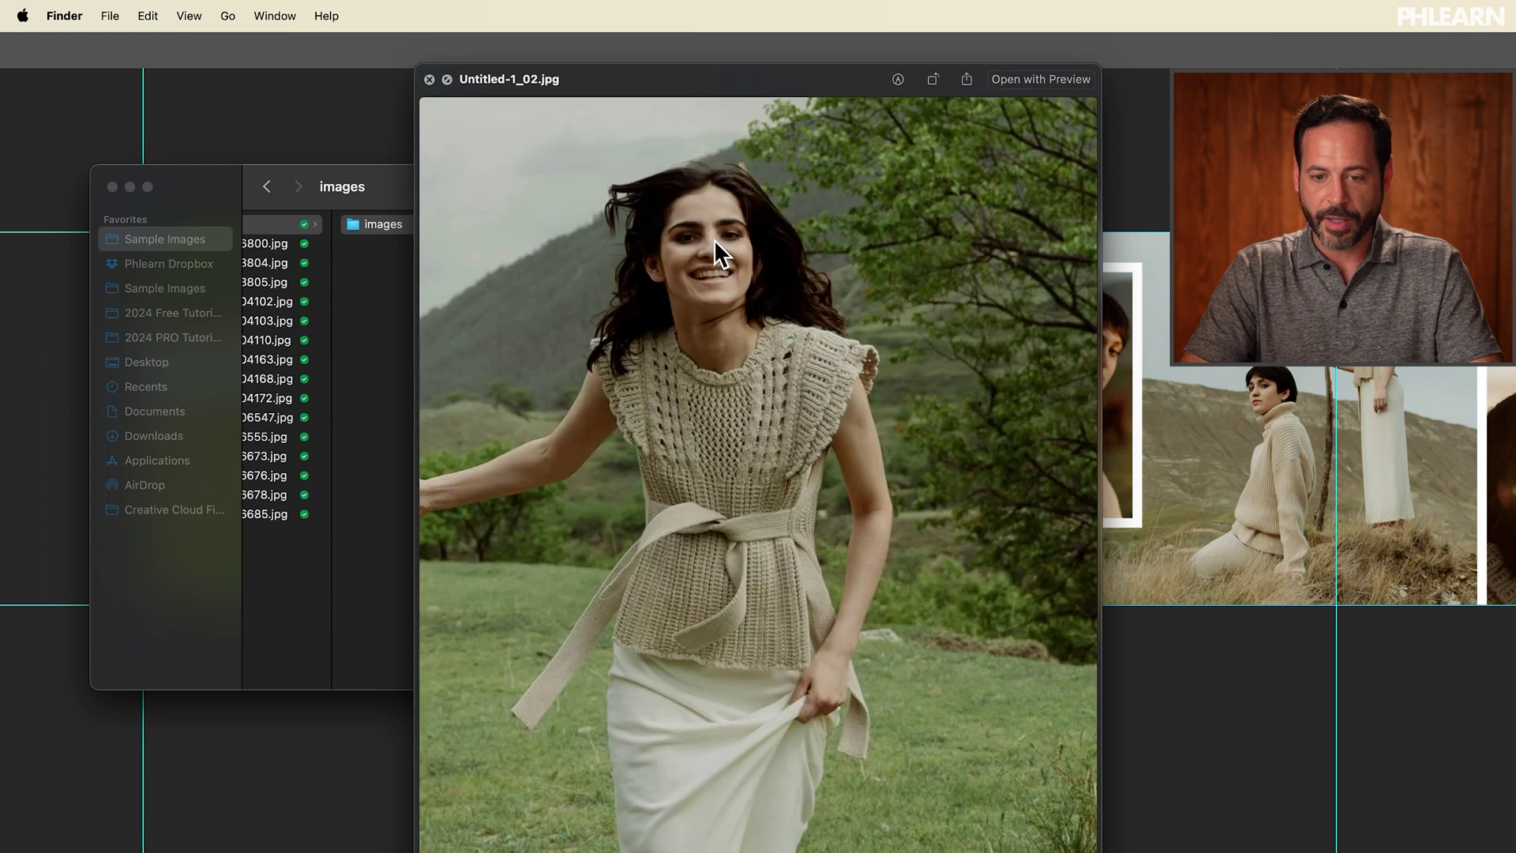
key(Down)
key(Down)
key(Down)
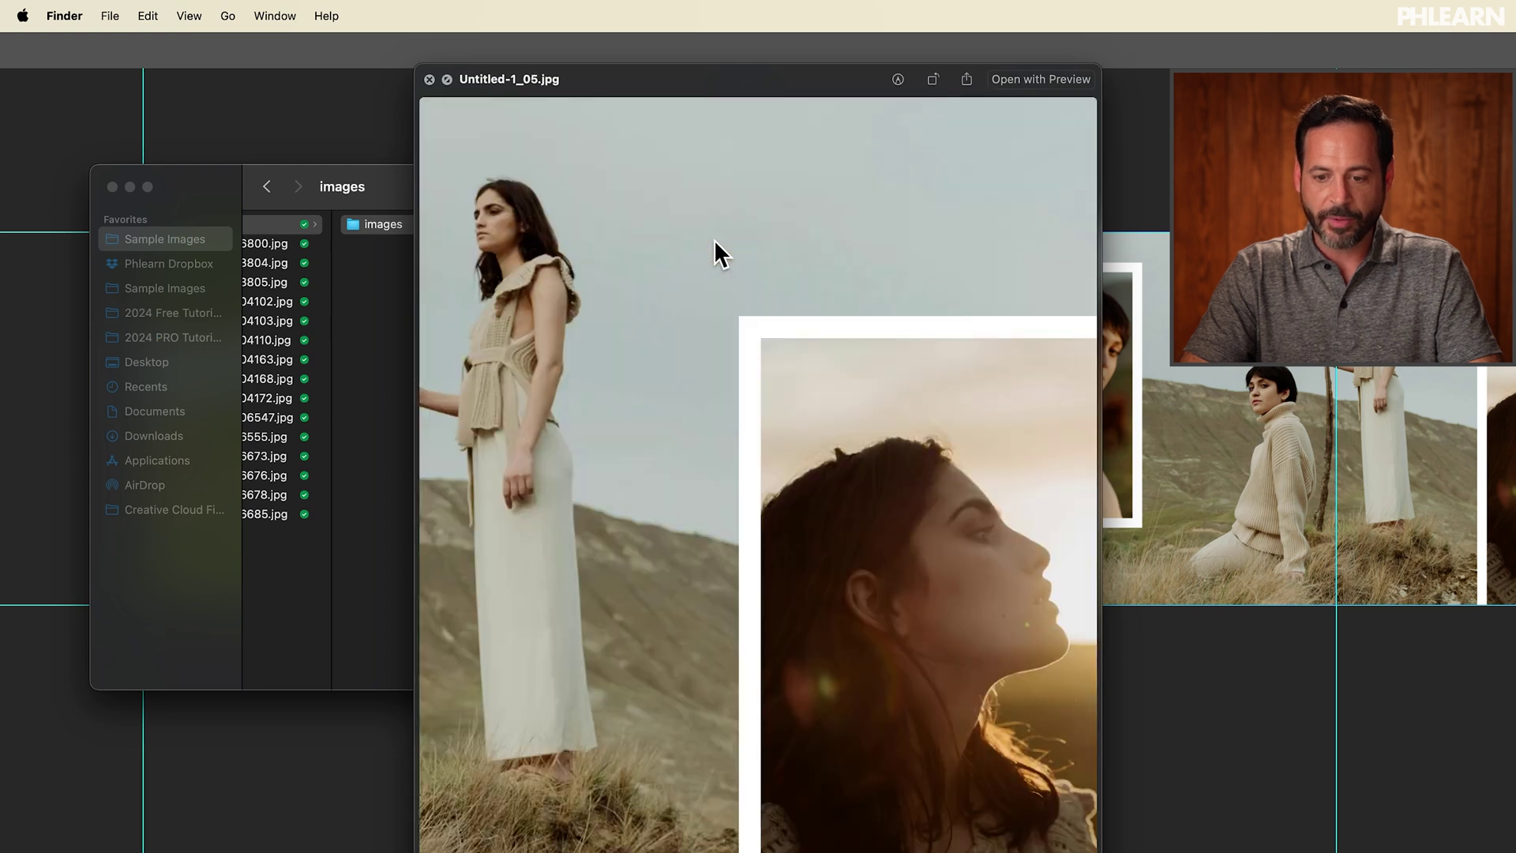
key(Down)
key(Down)
key(Down)
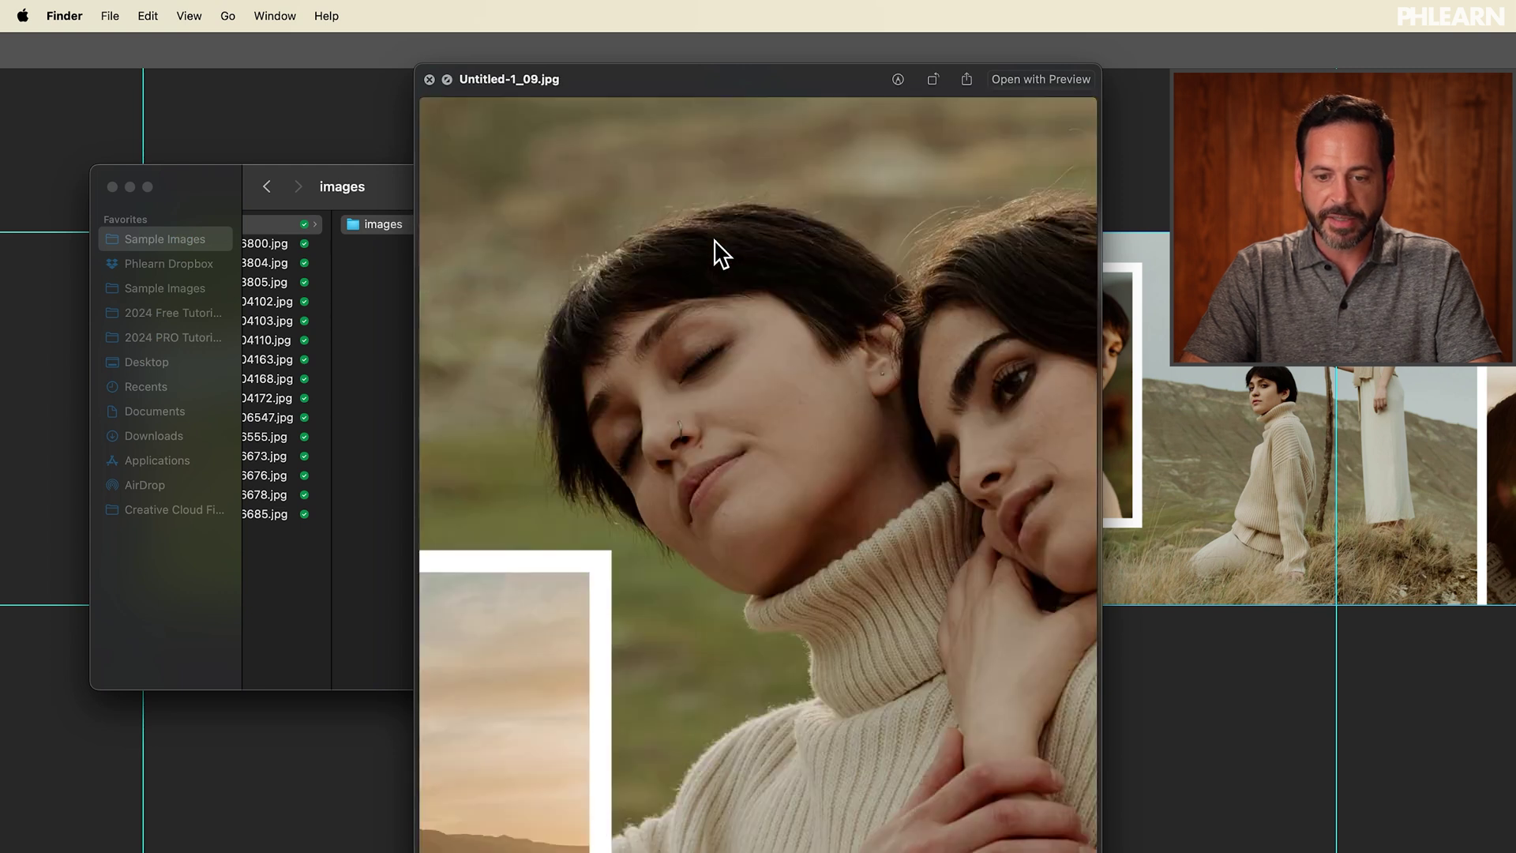
key(space)
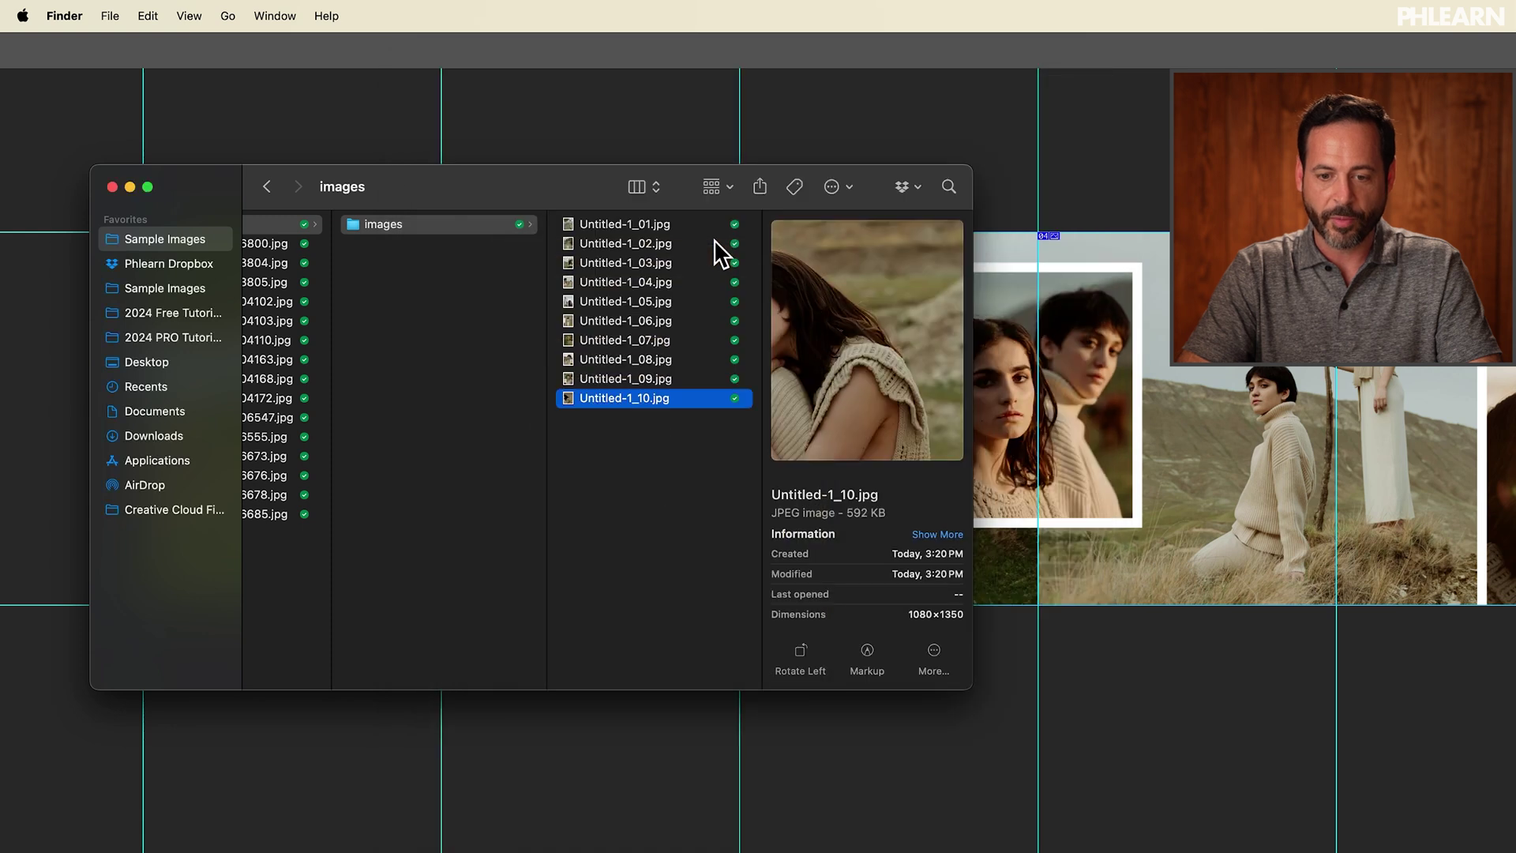
- Select all ten exported JPEGs in the images folder and display the folder as icons
click(642, 226)
shift+click(633, 395)
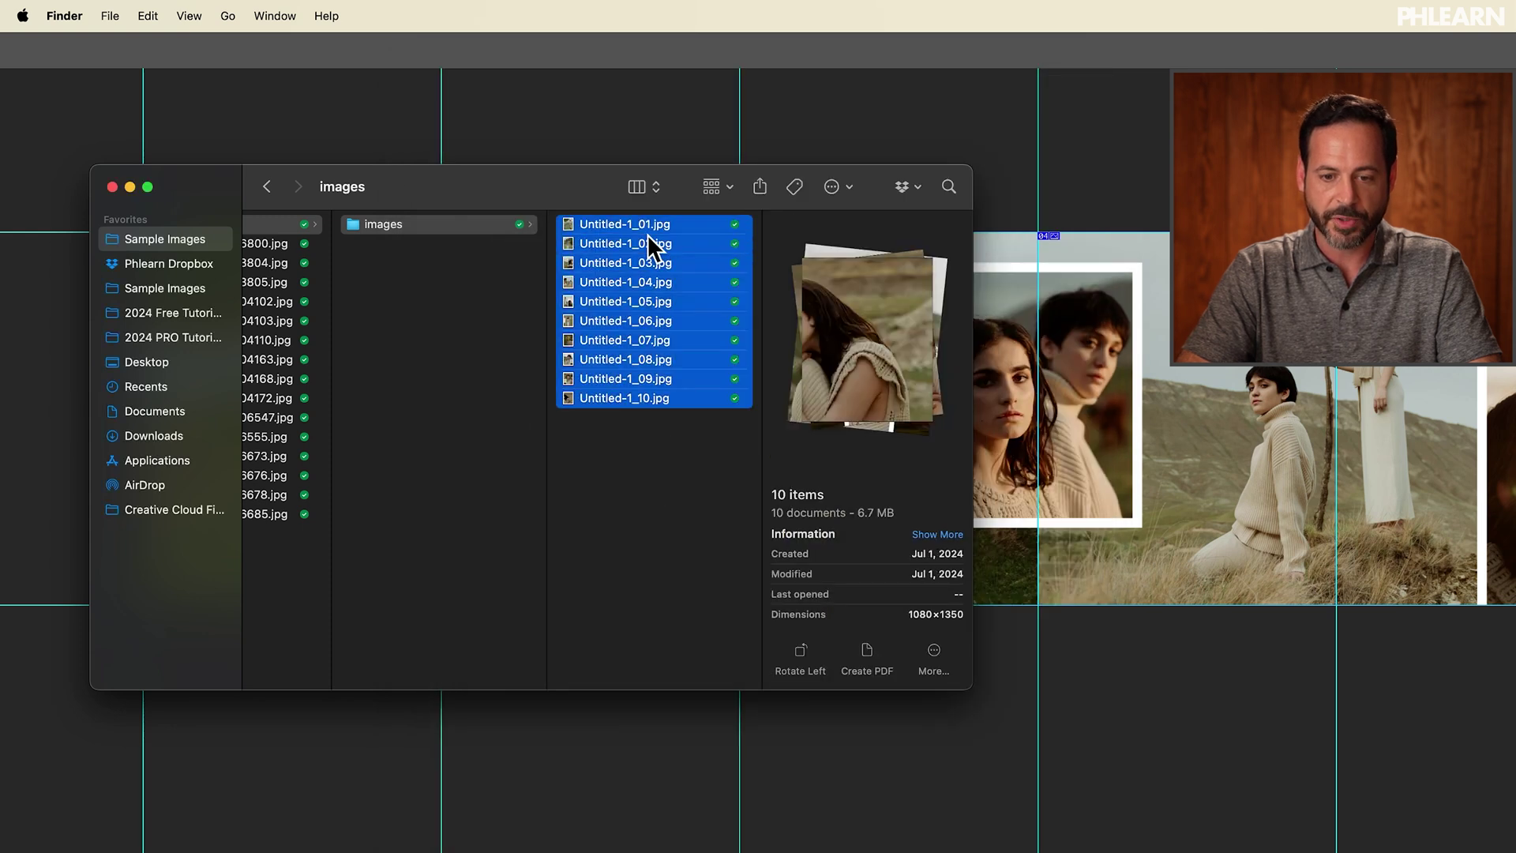
click(659, 152)
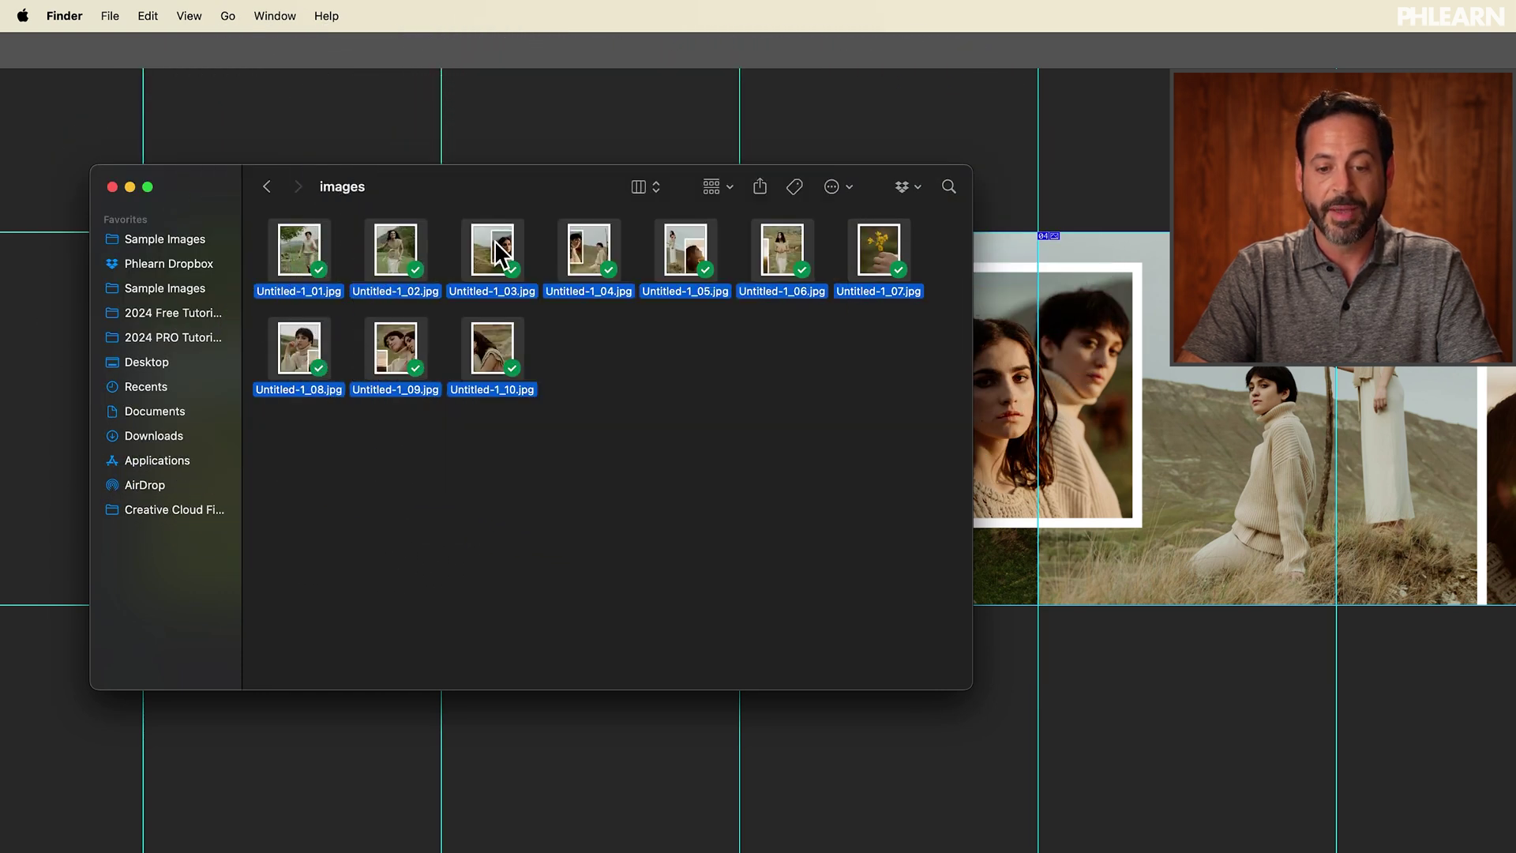
- Show the sharing options for the ten selected JPEGs to examine AirDrop, dismiss them without sending, and close the Finder window
right_click(494, 239)
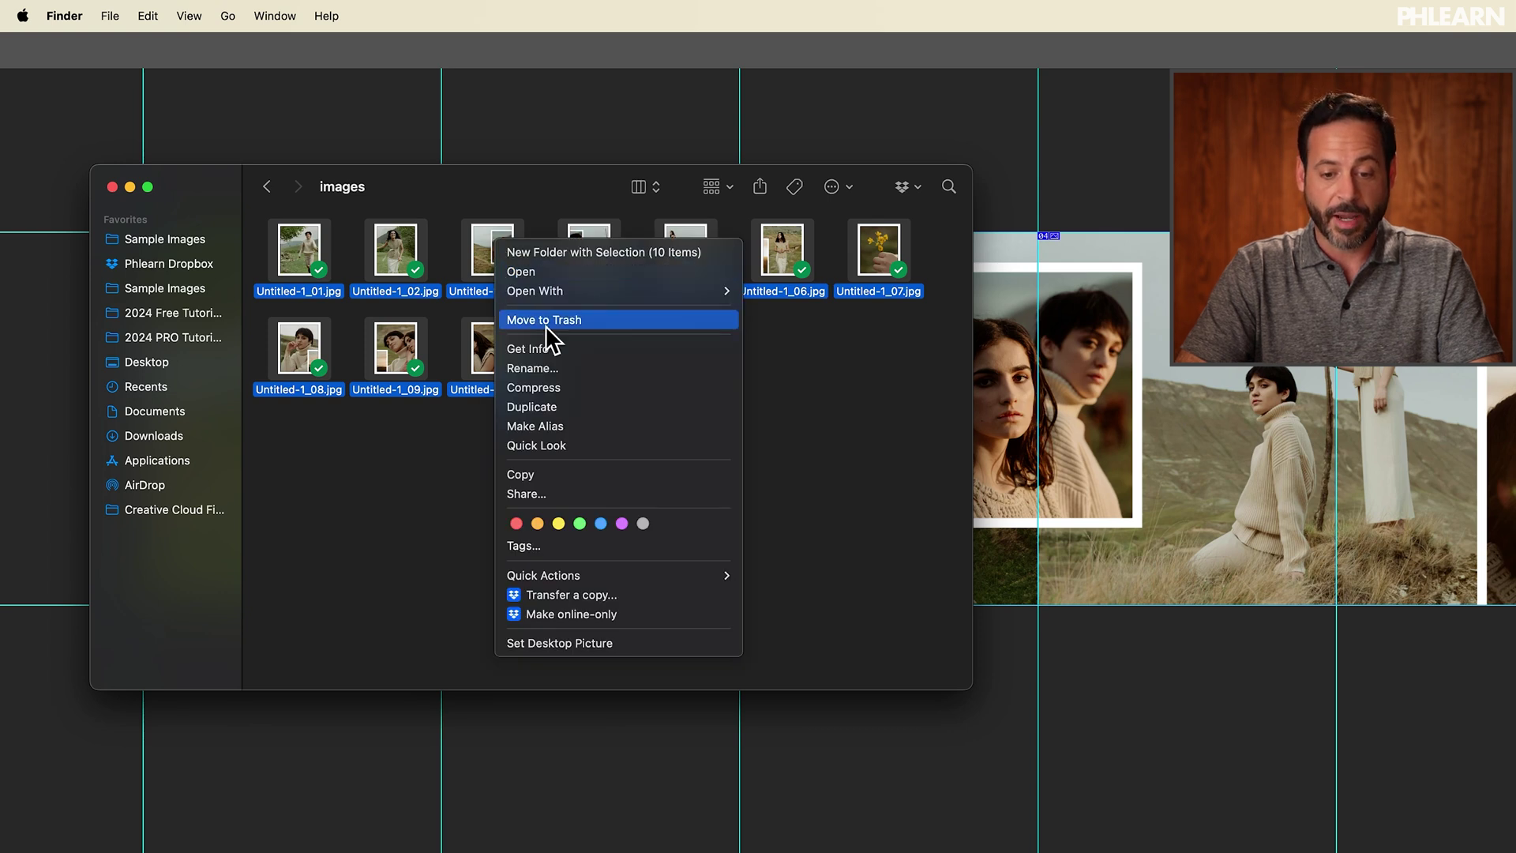
click(543, 492)
click(542, 484)
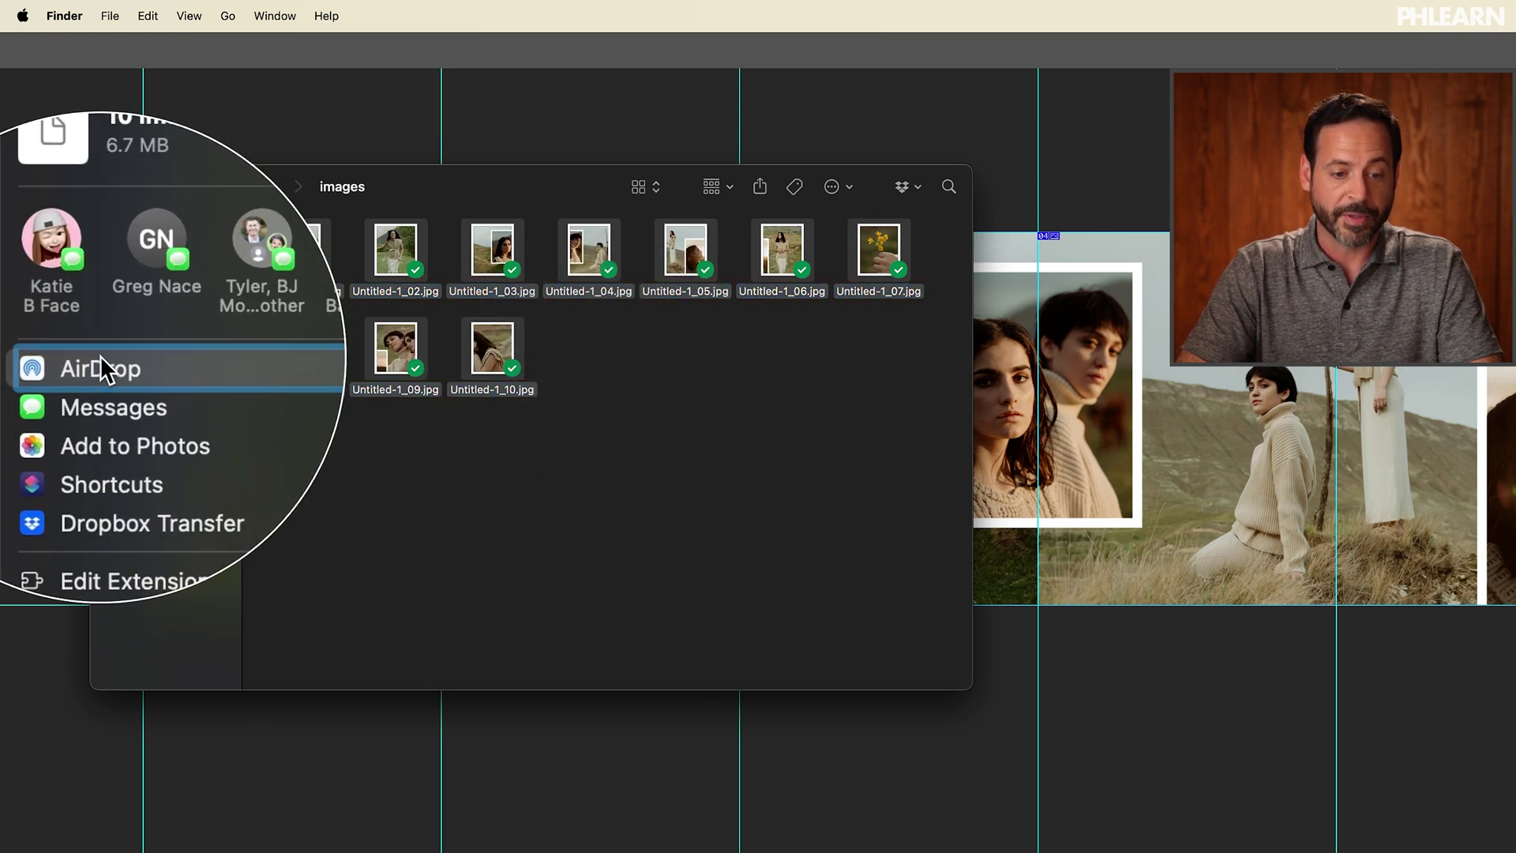
click(660, 457)
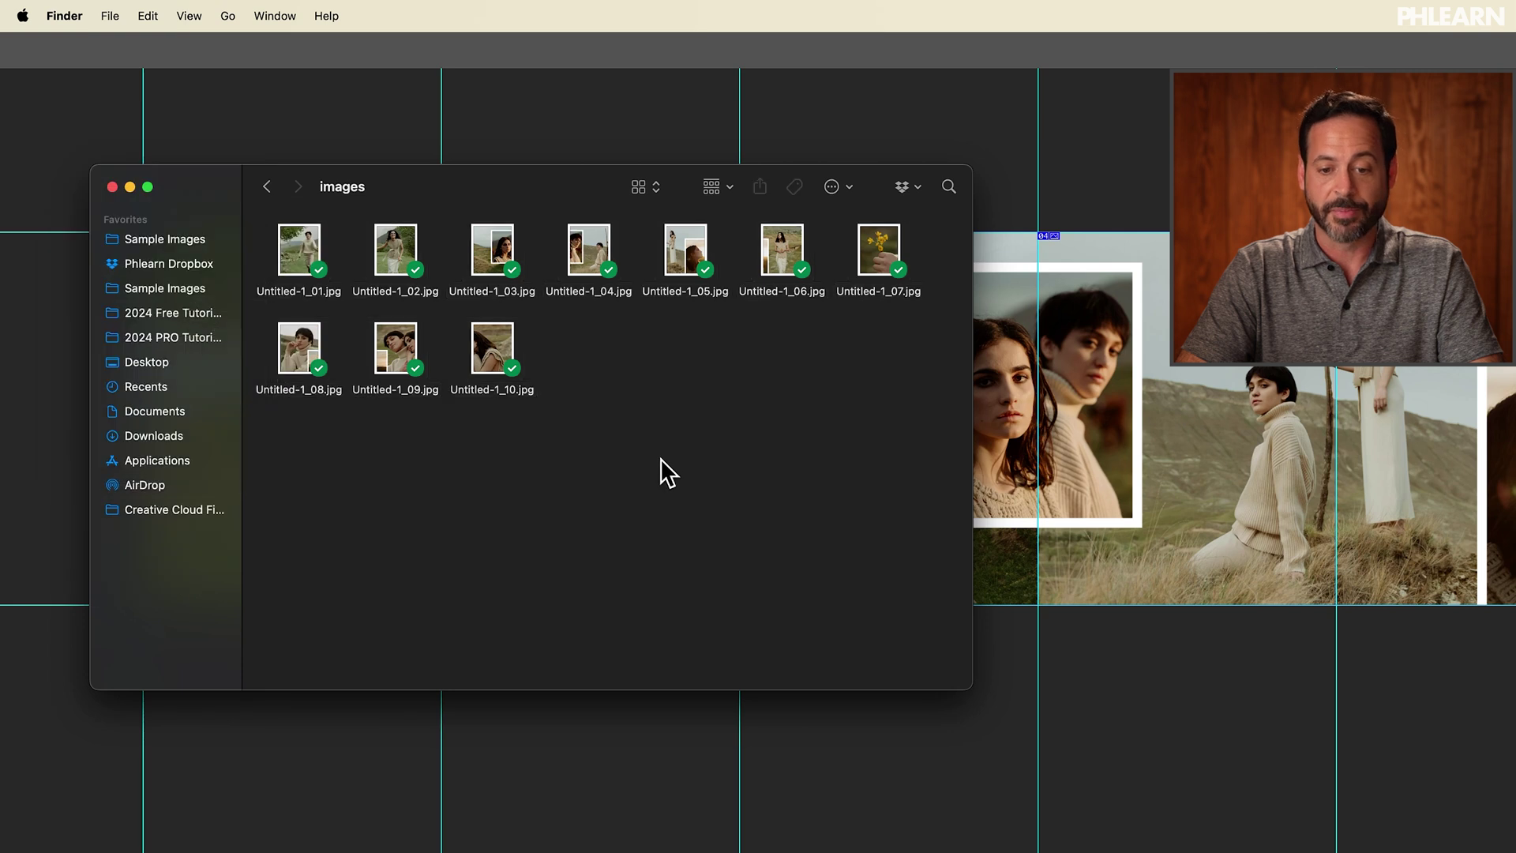
click(112, 187)
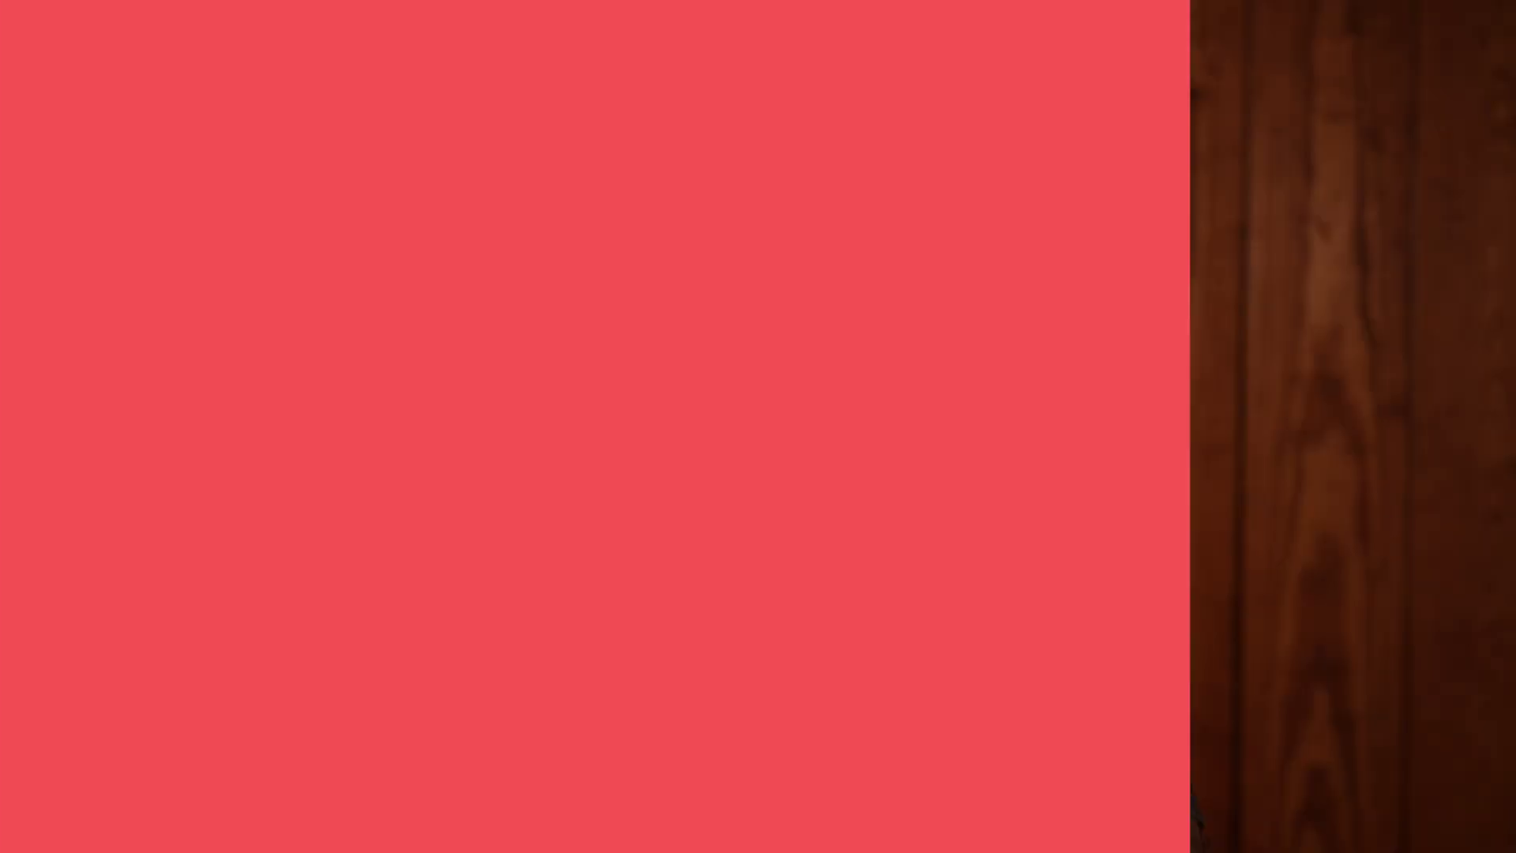